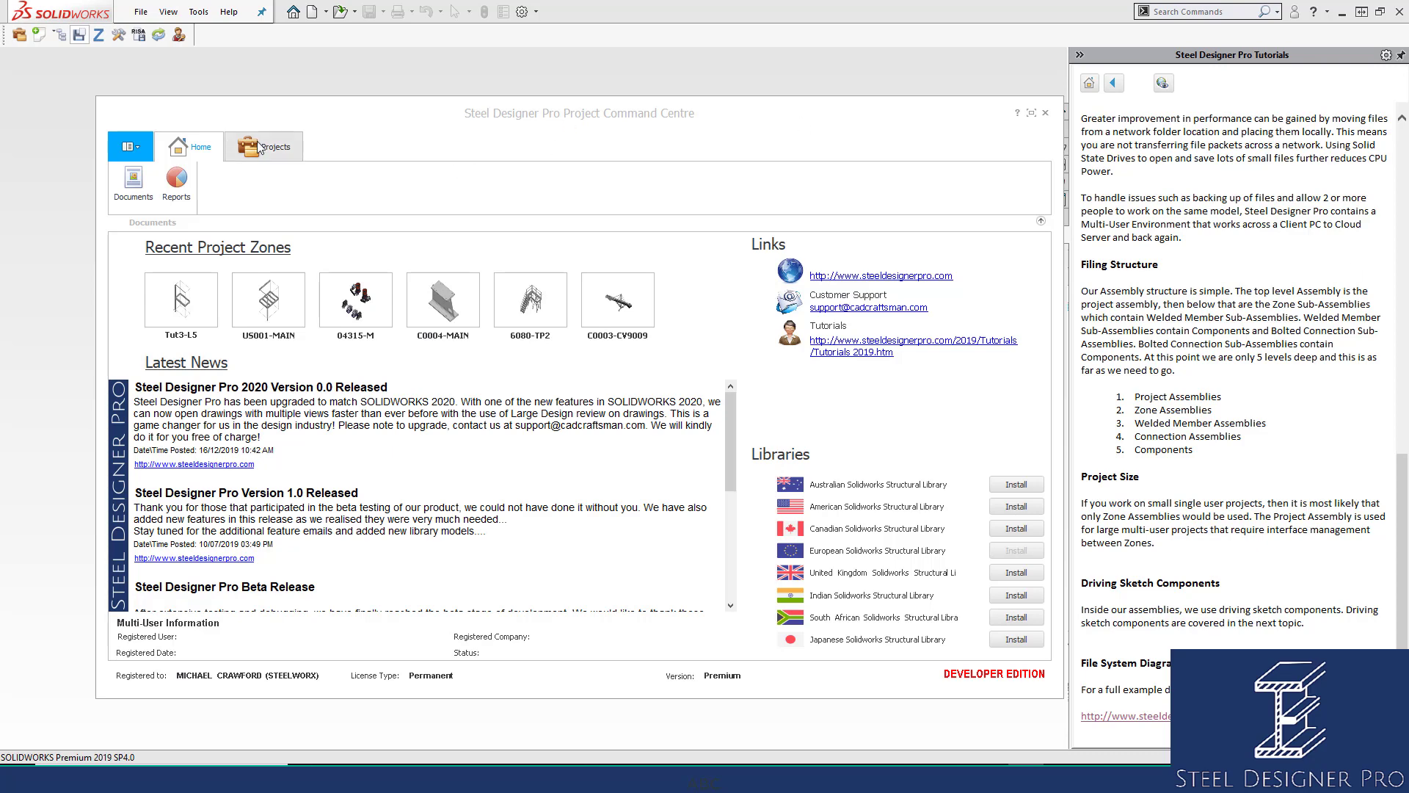
# Bring up the Project Command Centre and show its list of projects.
pyautogui.click(280, 146)
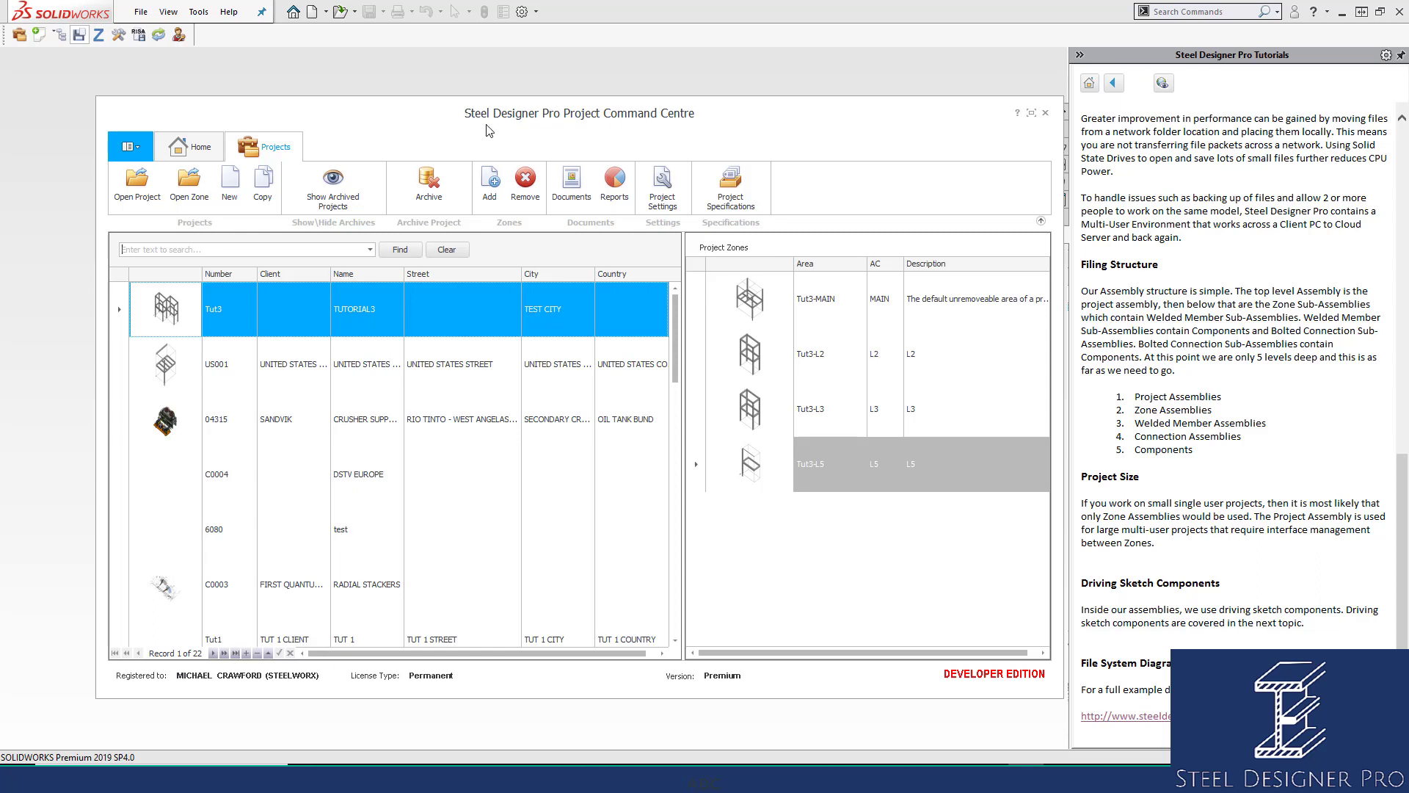
pyautogui.click(198, 11)
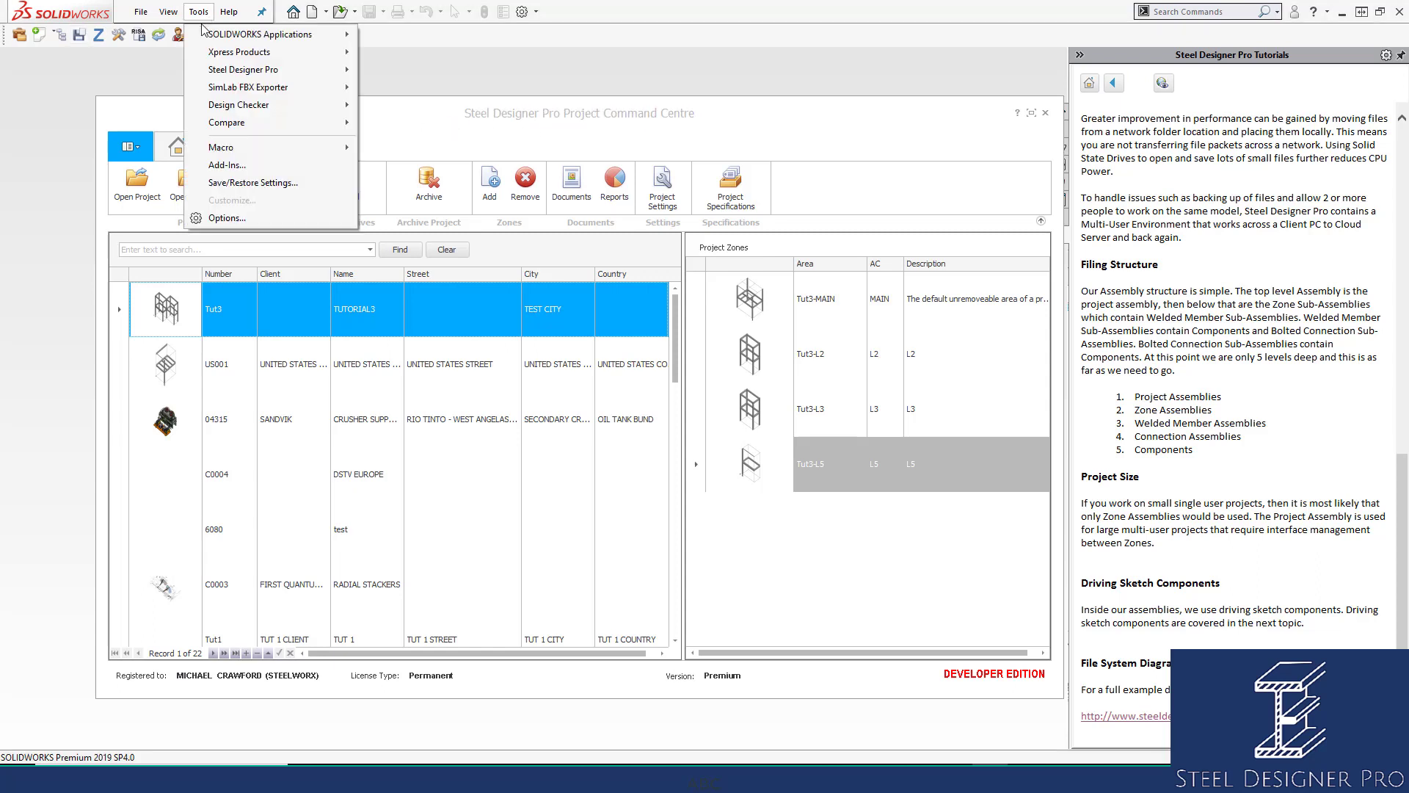
pyautogui.moveTo(243, 69)
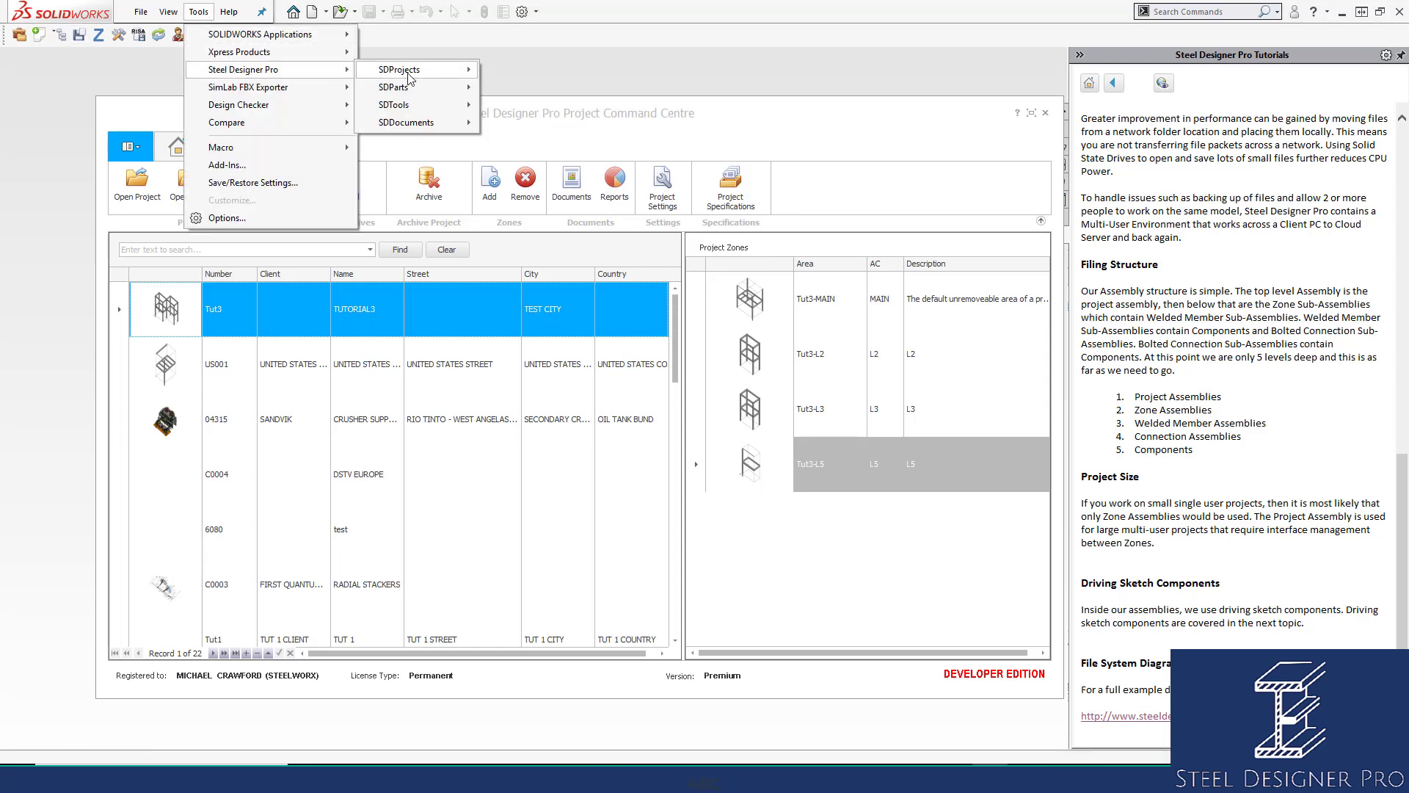
pyautogui.moveTo(415, 77)
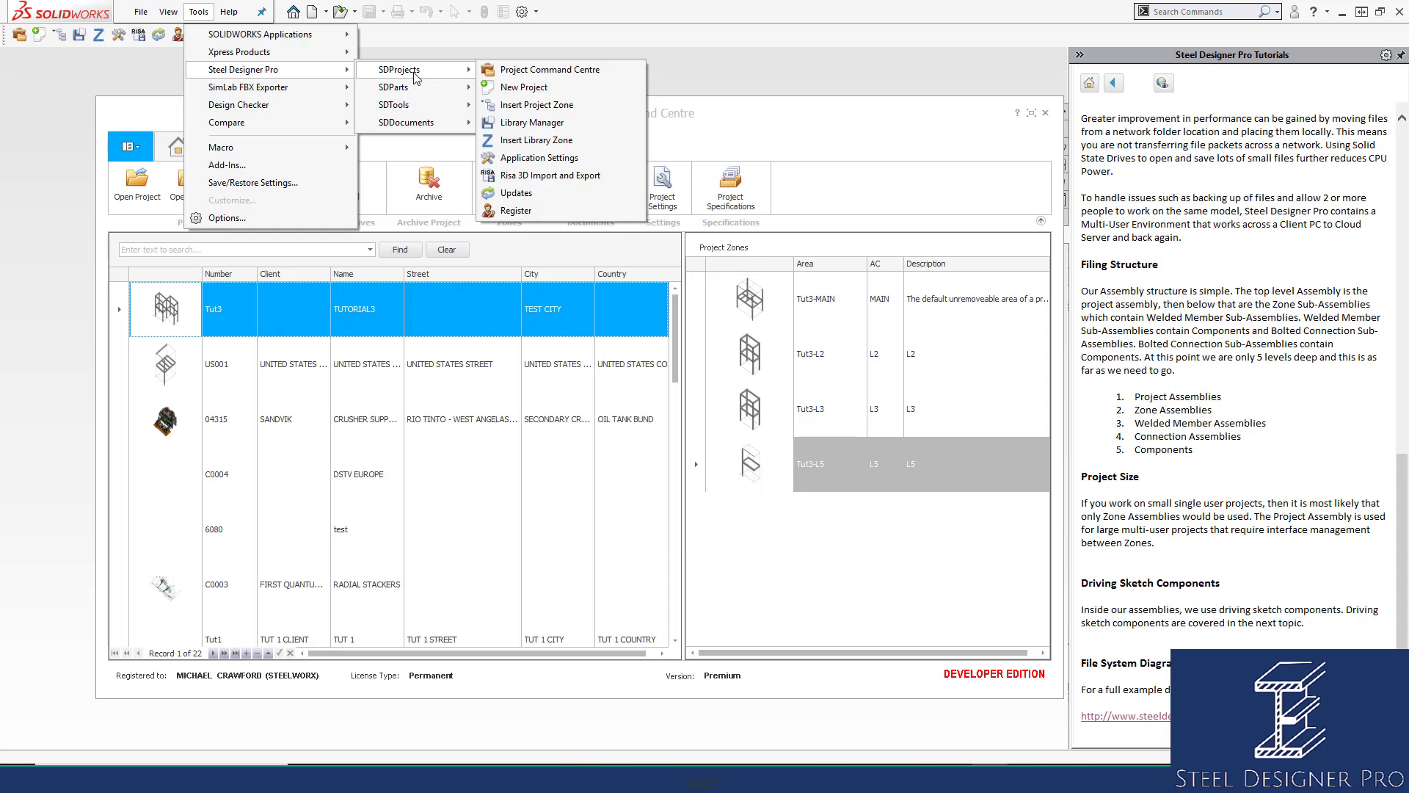
pyautogui.click(587, 80)
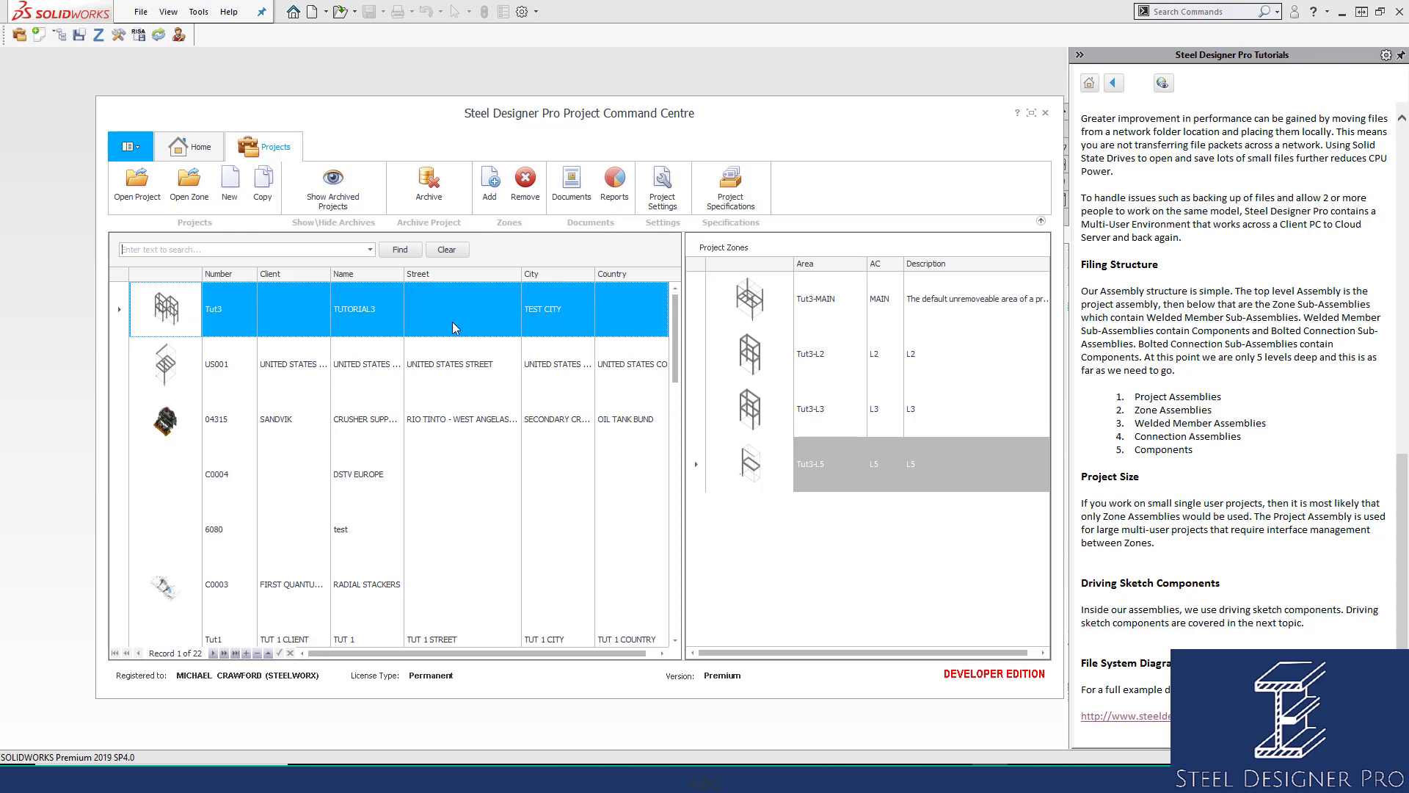
# Check the list of available toolbars for the SDProjects toolbar.
pyautogui.rightClick(556, 39)
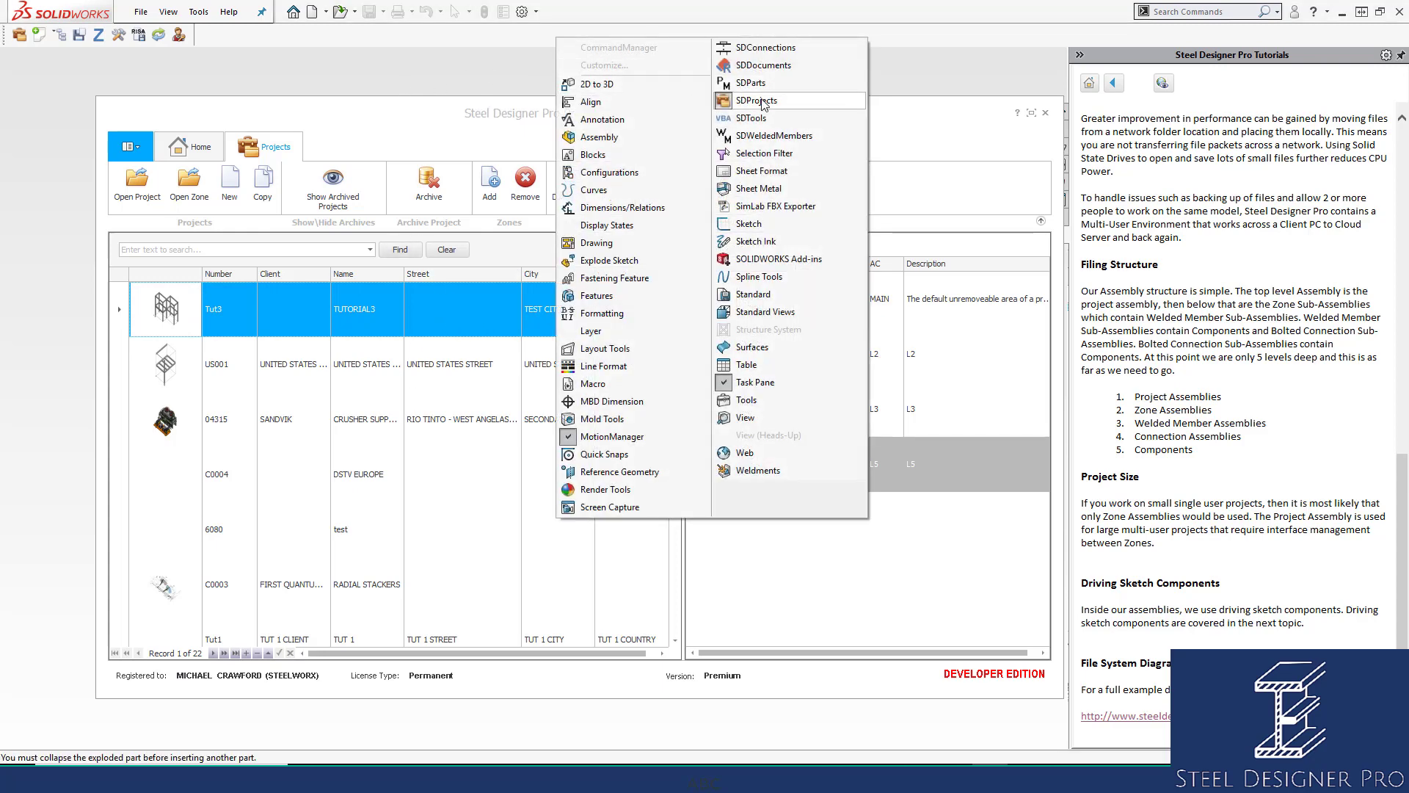
pyautogui.click(479, 58)
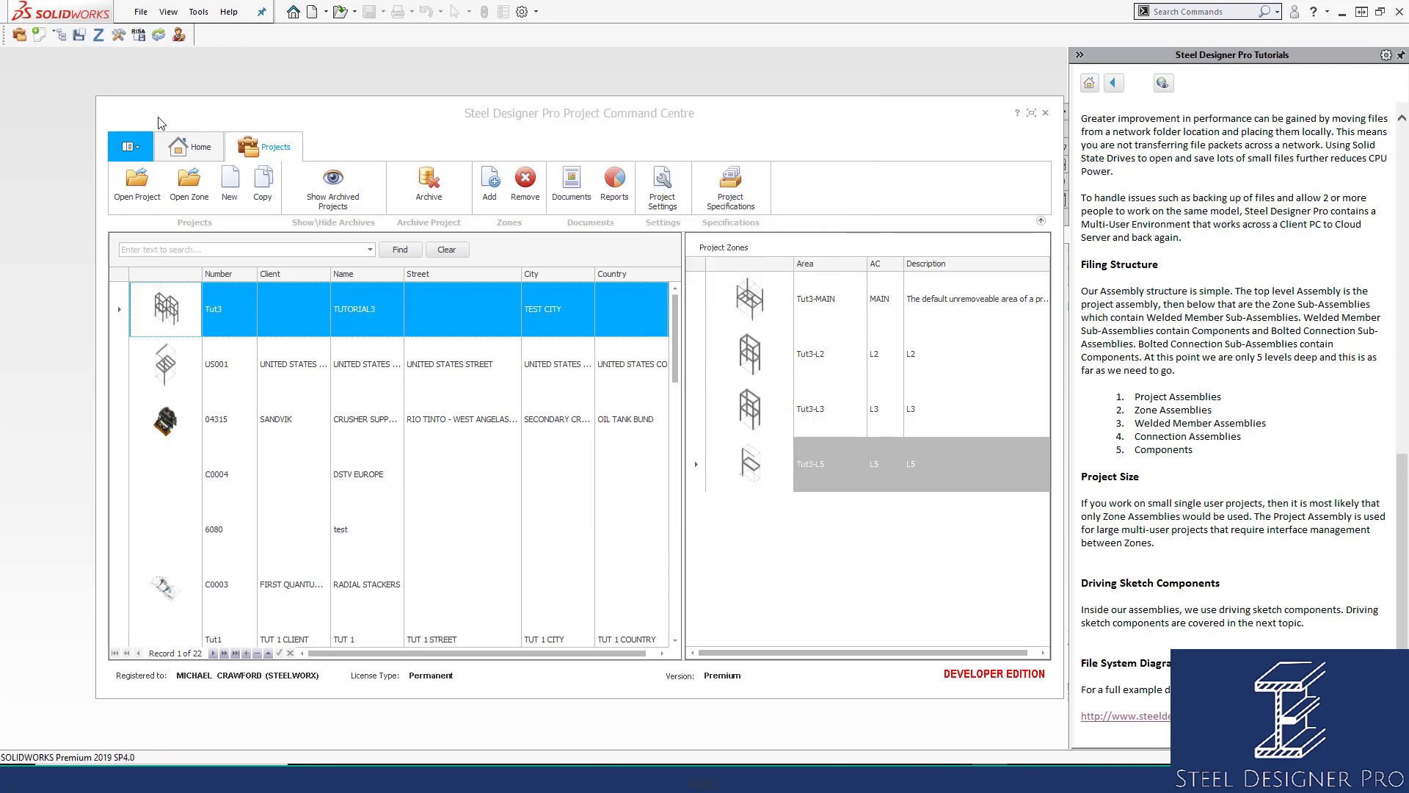
# Start a new project and set its project number to 0002.
pyautogui.click(230, 181)
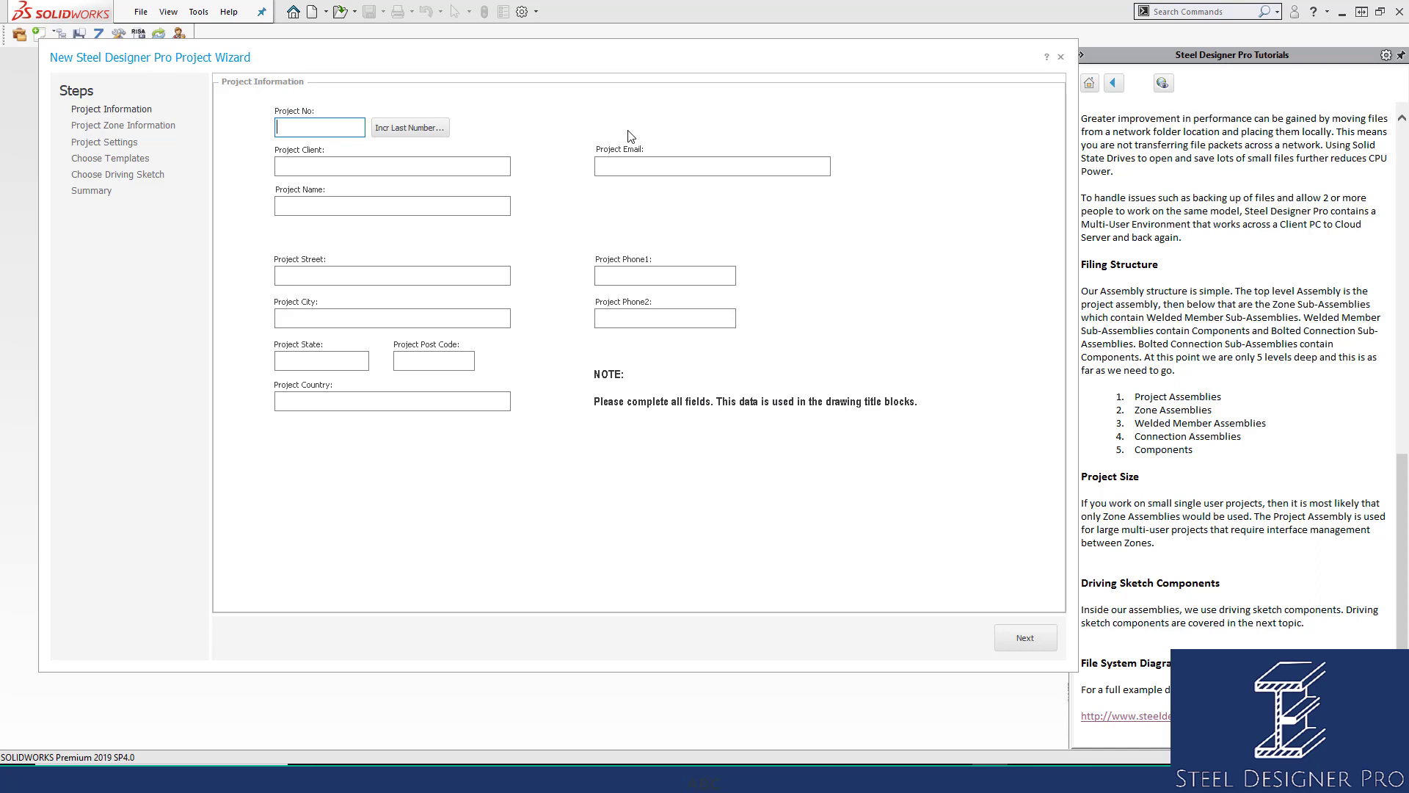
pyautogui.write('0002')
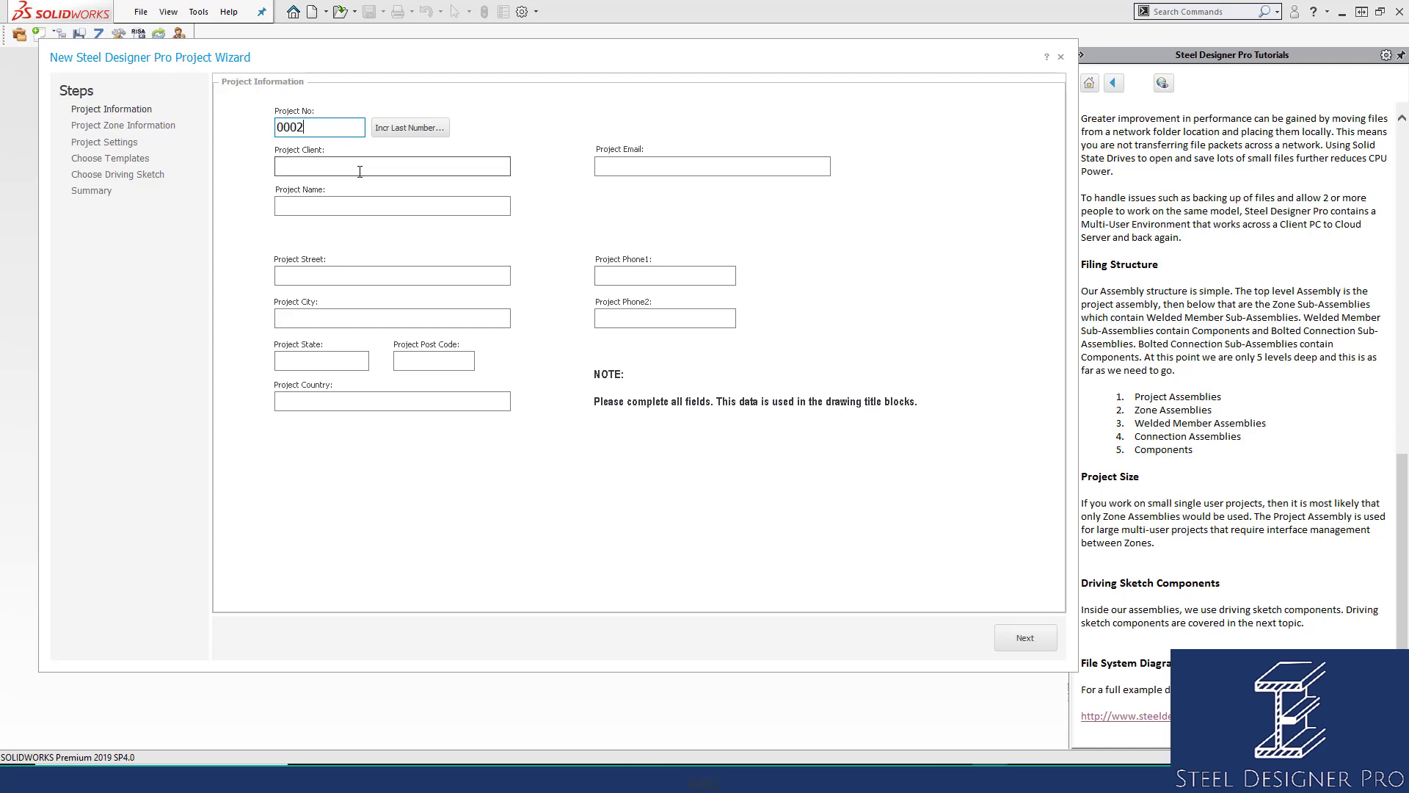
pyautogui.click(295, 167)
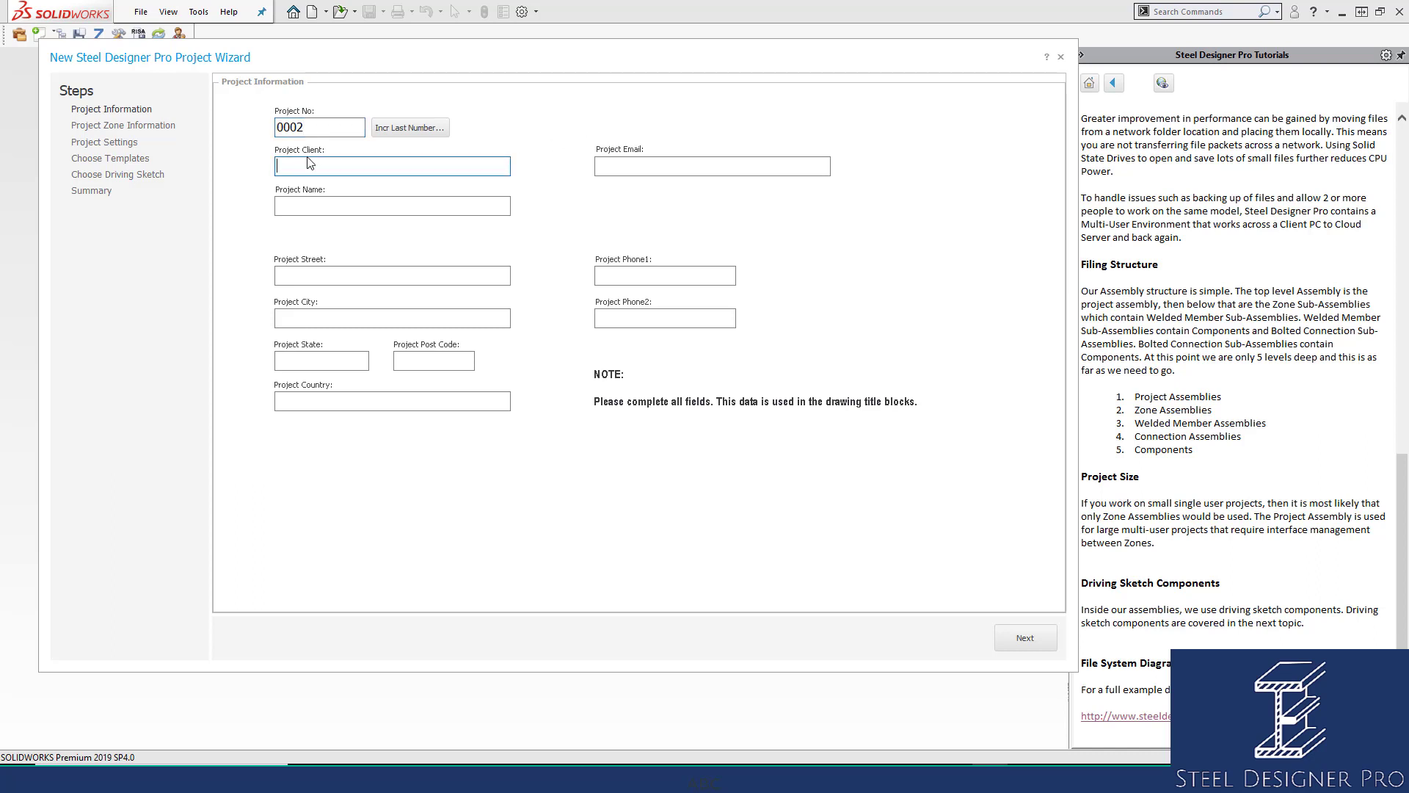
pyautogui.click(308, 204)
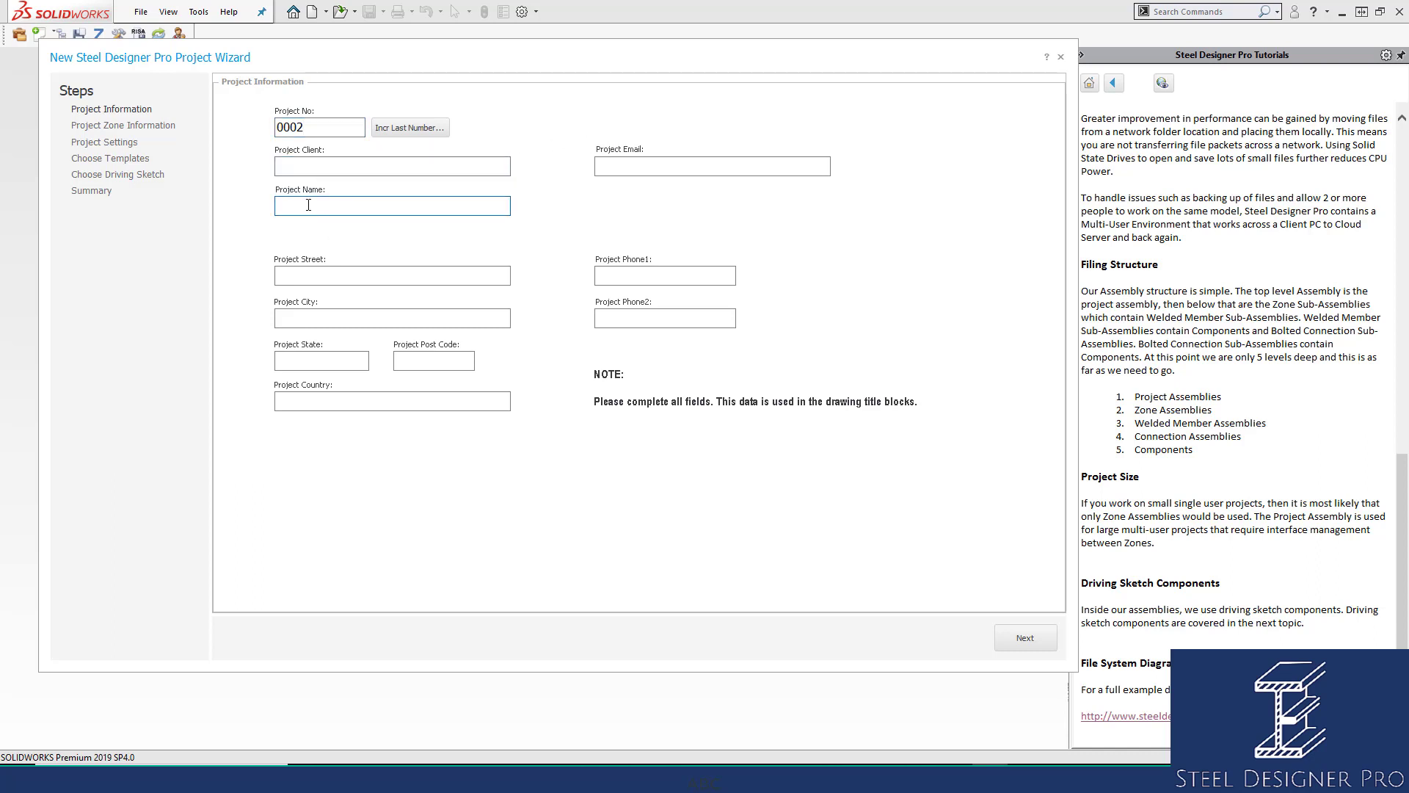
pyautogui.click(306, 166)
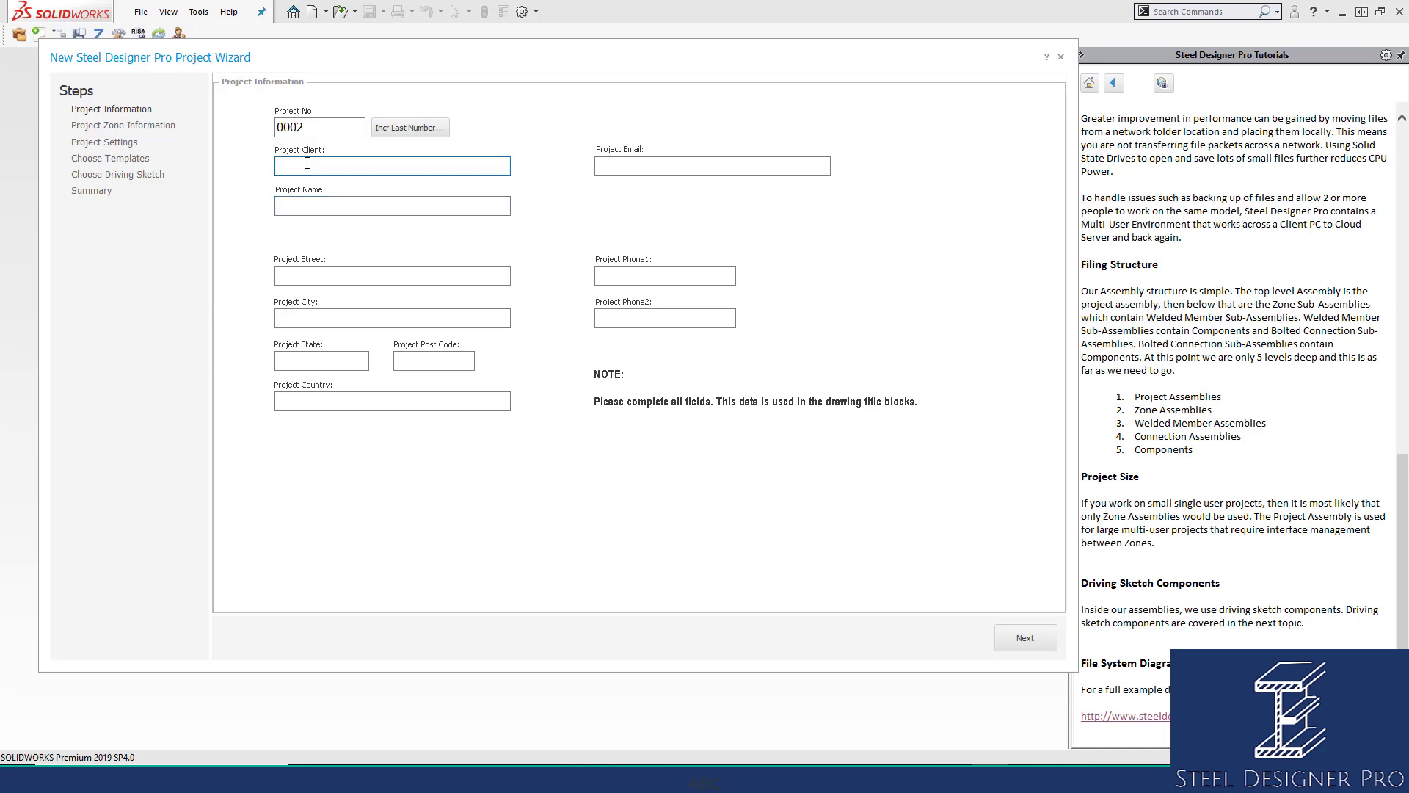
pyautogui.click(304, 201)
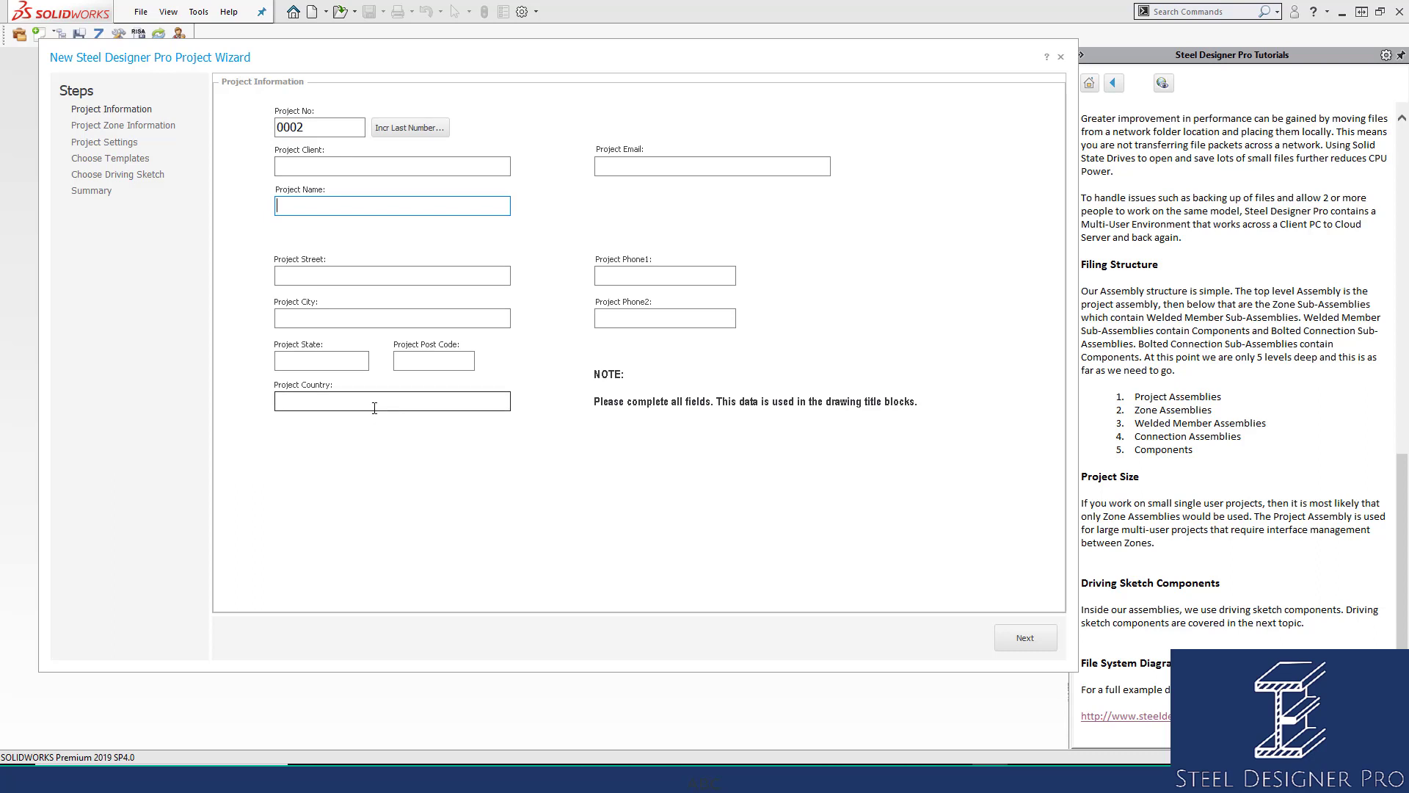
# Enter PROJECT CLIENT as the project client and TEST PROJECT as the project name.
pyautogui.click(316, 167)
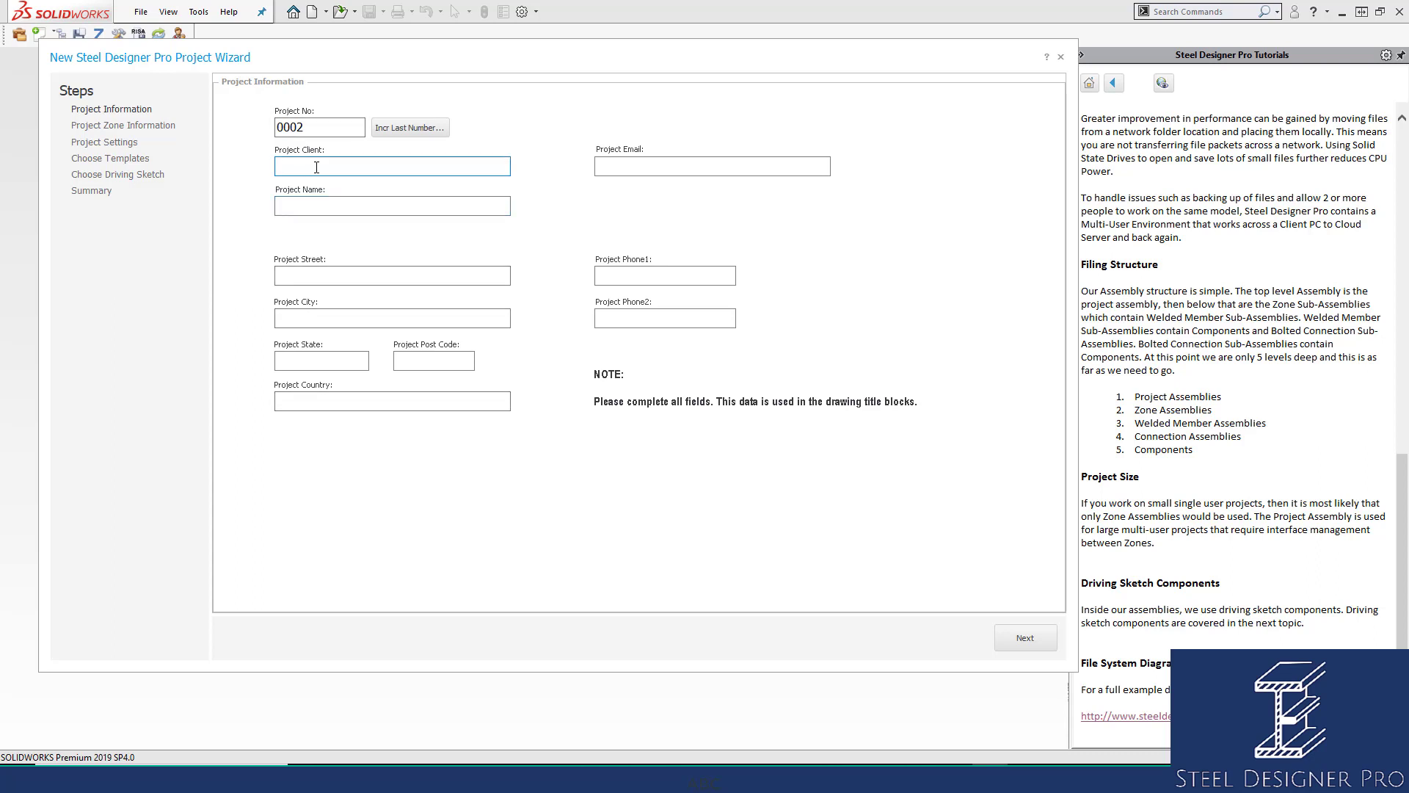
pyautogui.write('project client')
pyautogui.moveTo(365, 164); pyautogui.dragTo(134, 165)
pyautogui.write('PROJECT CLIENT')
pyautogui.click(344, 208)
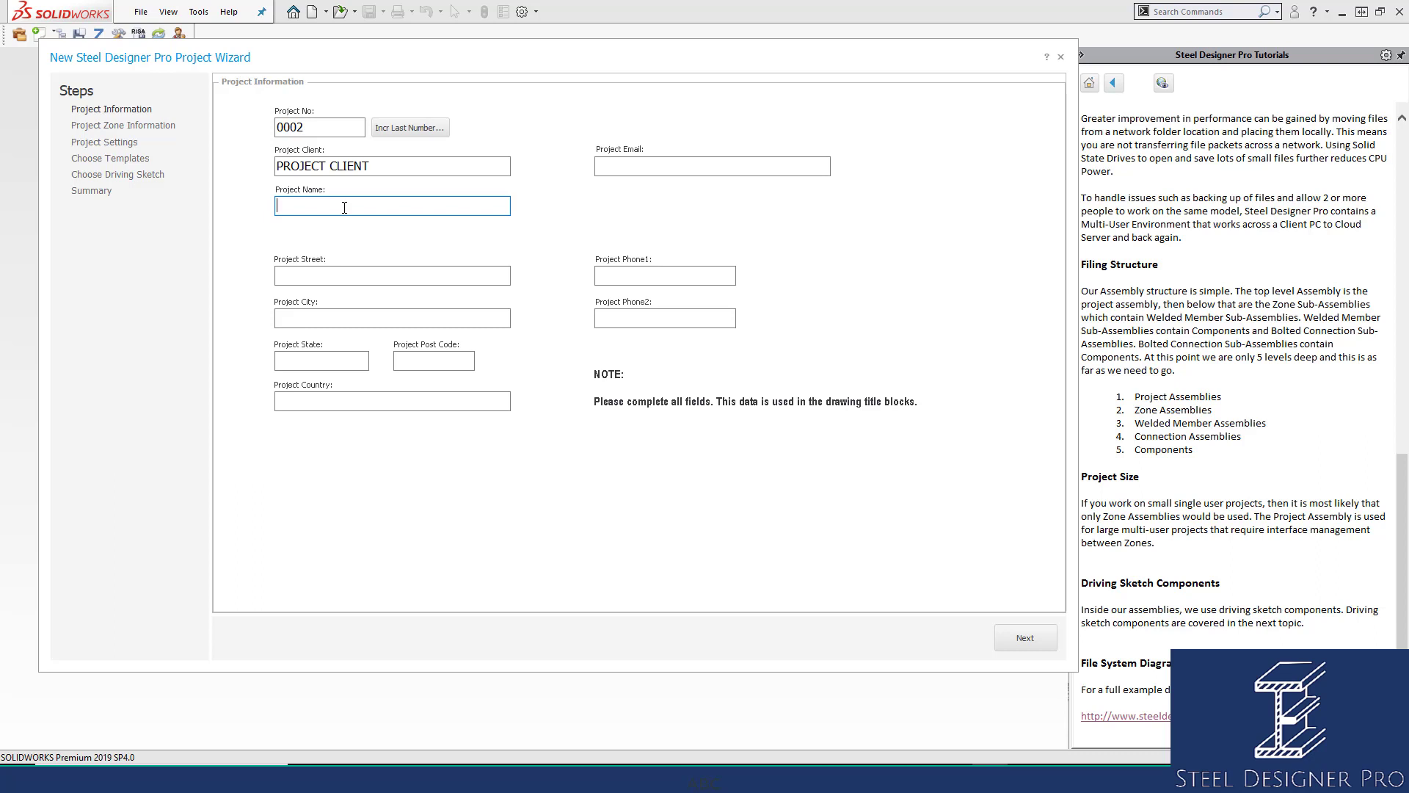
pyautogui.write('TEST PROJECT')
# Fill in the project location with street PROJECT STREET, city PROJECT CITY, state STATE, post code PCODE and country AUSTRALIA.
pyautogui.click(374, 275)
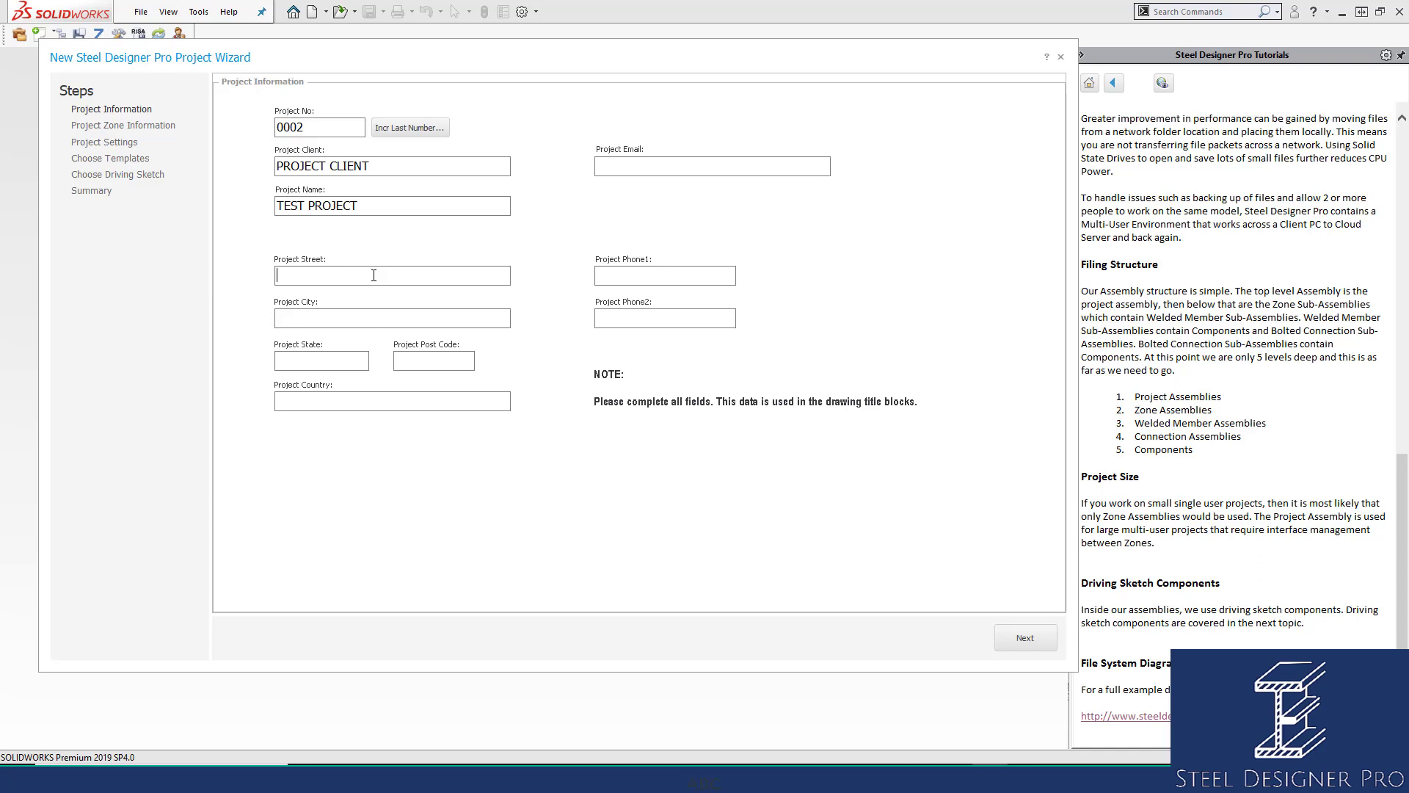
pyautogui.write('PROJECT STREET')
pyautogui.click(311, 318)
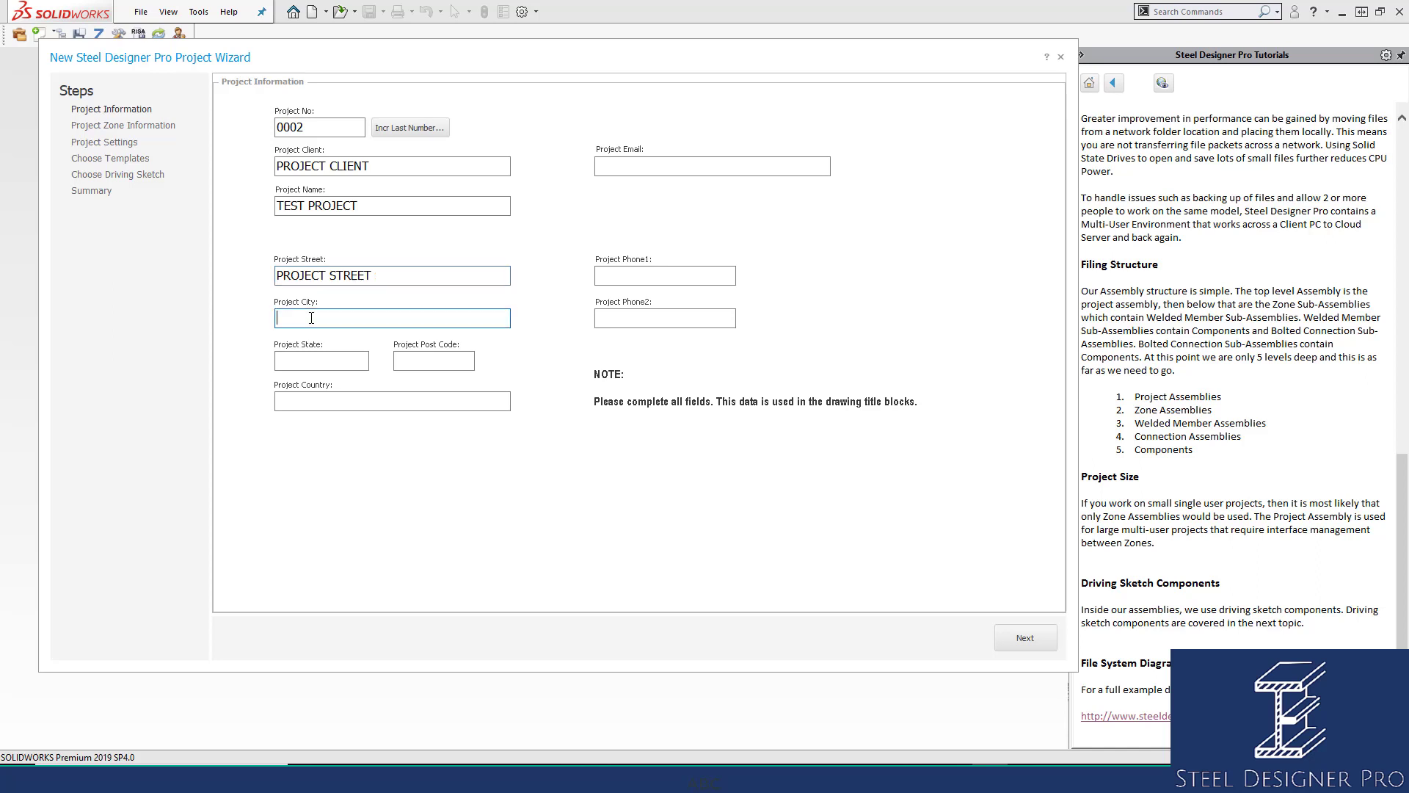
pyautogui.write('PROJECT')
pyautogui.write('CITY')
pyautogui.click(338, 362)
pyautogui.write('SATE')
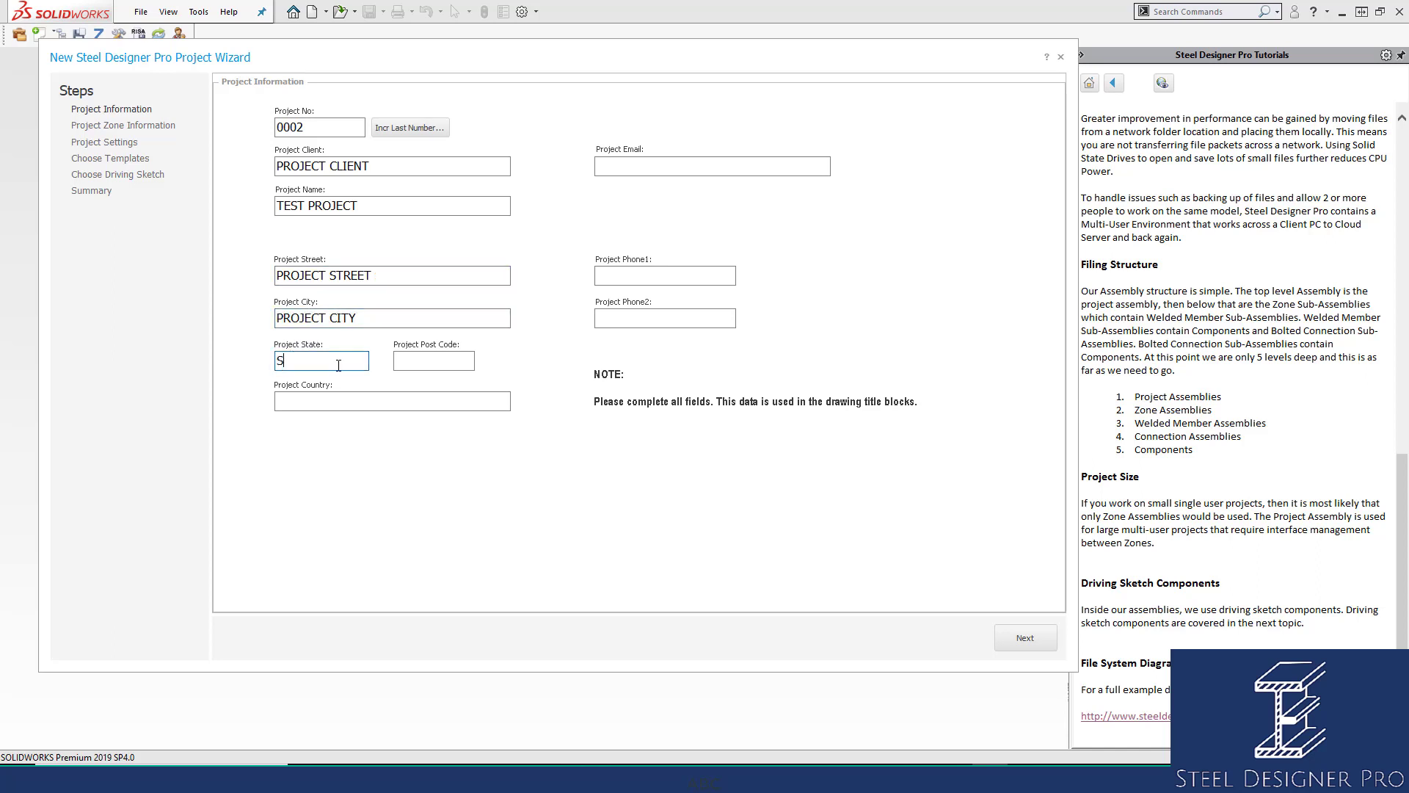
pyautogui.click(285, 362)
pyautogui.write('T')
pyautogui.click(409, 361)
pyautogui.write('PCODE')
pyautogui.click(326, 401)
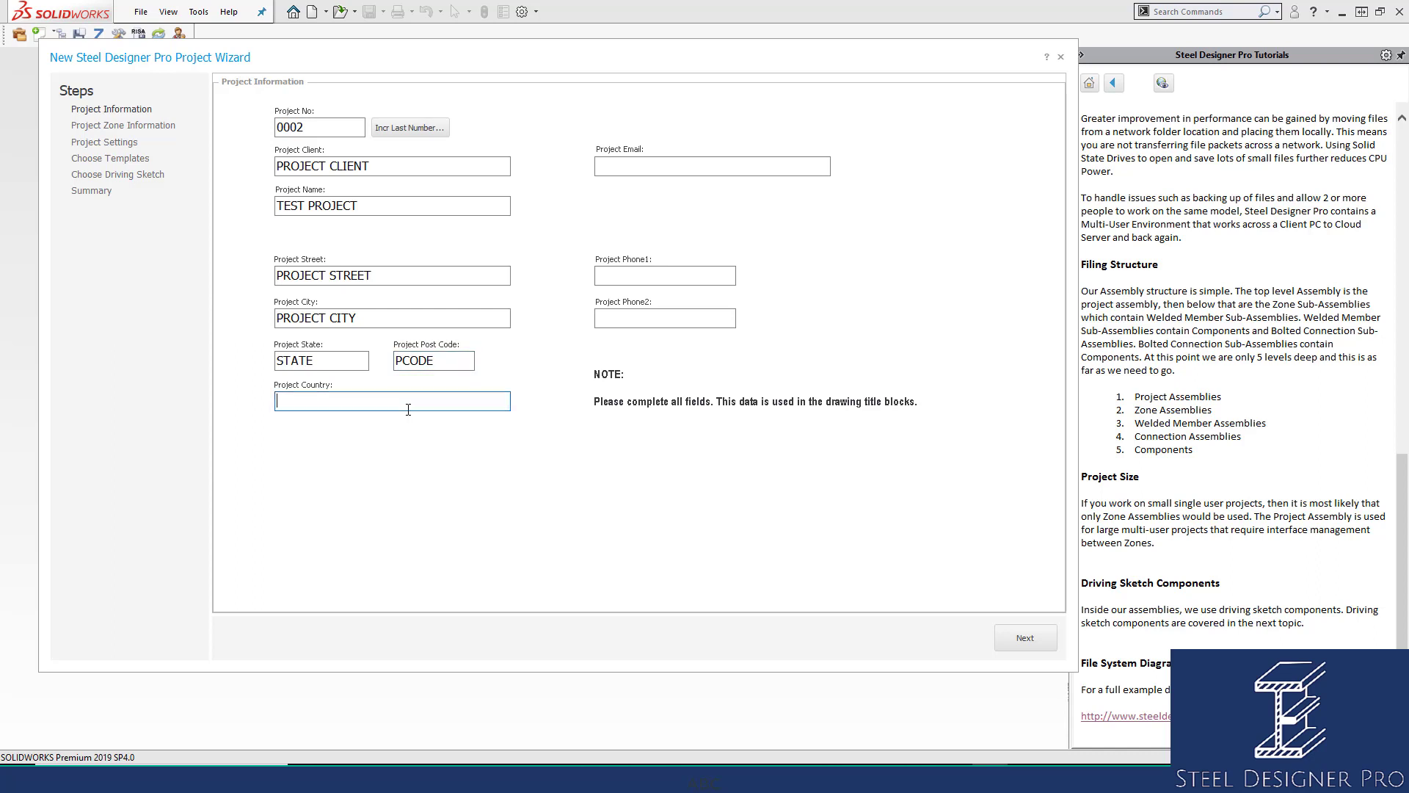
pyautogui.write('AUSTRALIA')
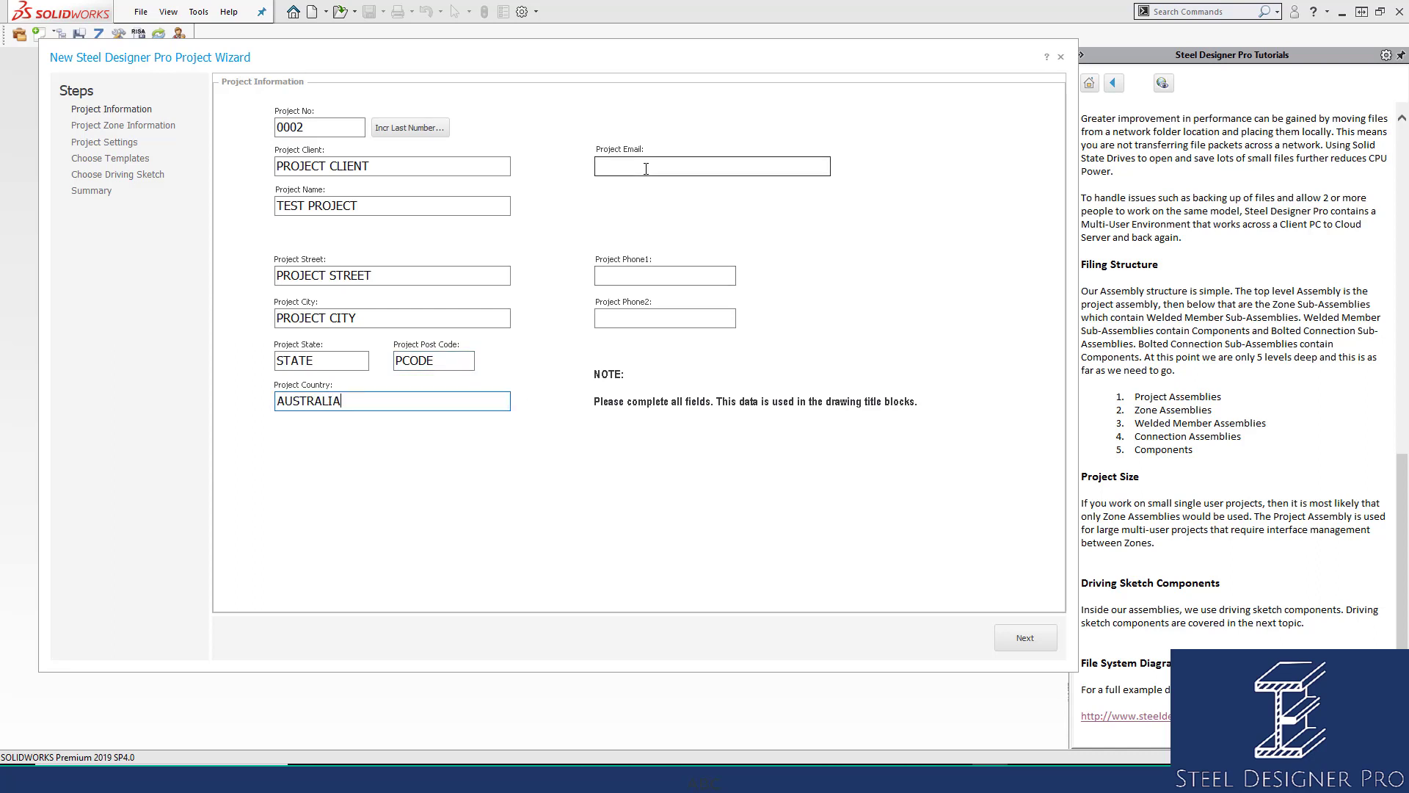
# Leave the project email and phone fields empty and continue to the project zone information.
pyautogui.click(644, 276)
pyautogui.click(641, 316)
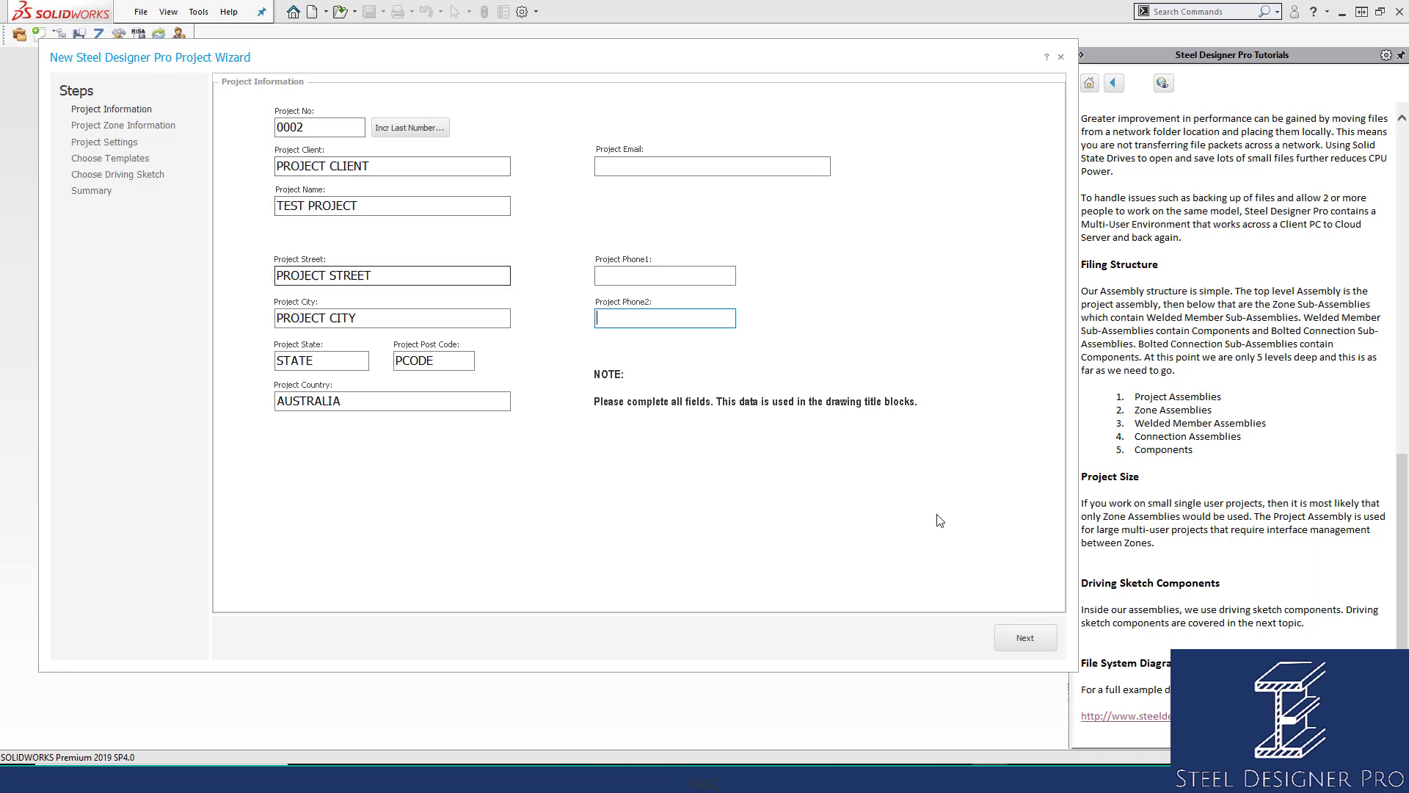
pyautogui.click(1024, 637)
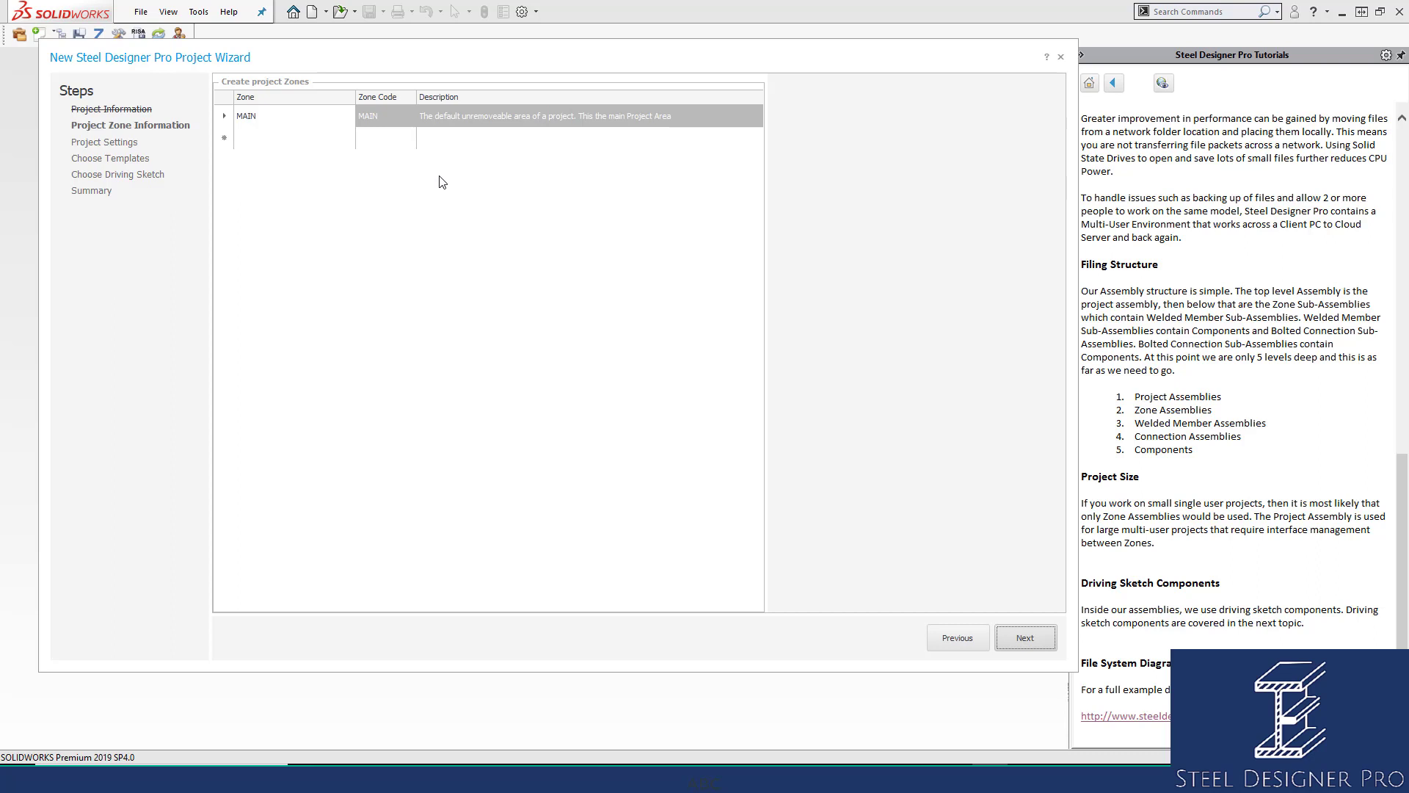
# Rename the default MAIN zone as TEST1 and set its zone code to T1.
pyautogui.click(282, 114)
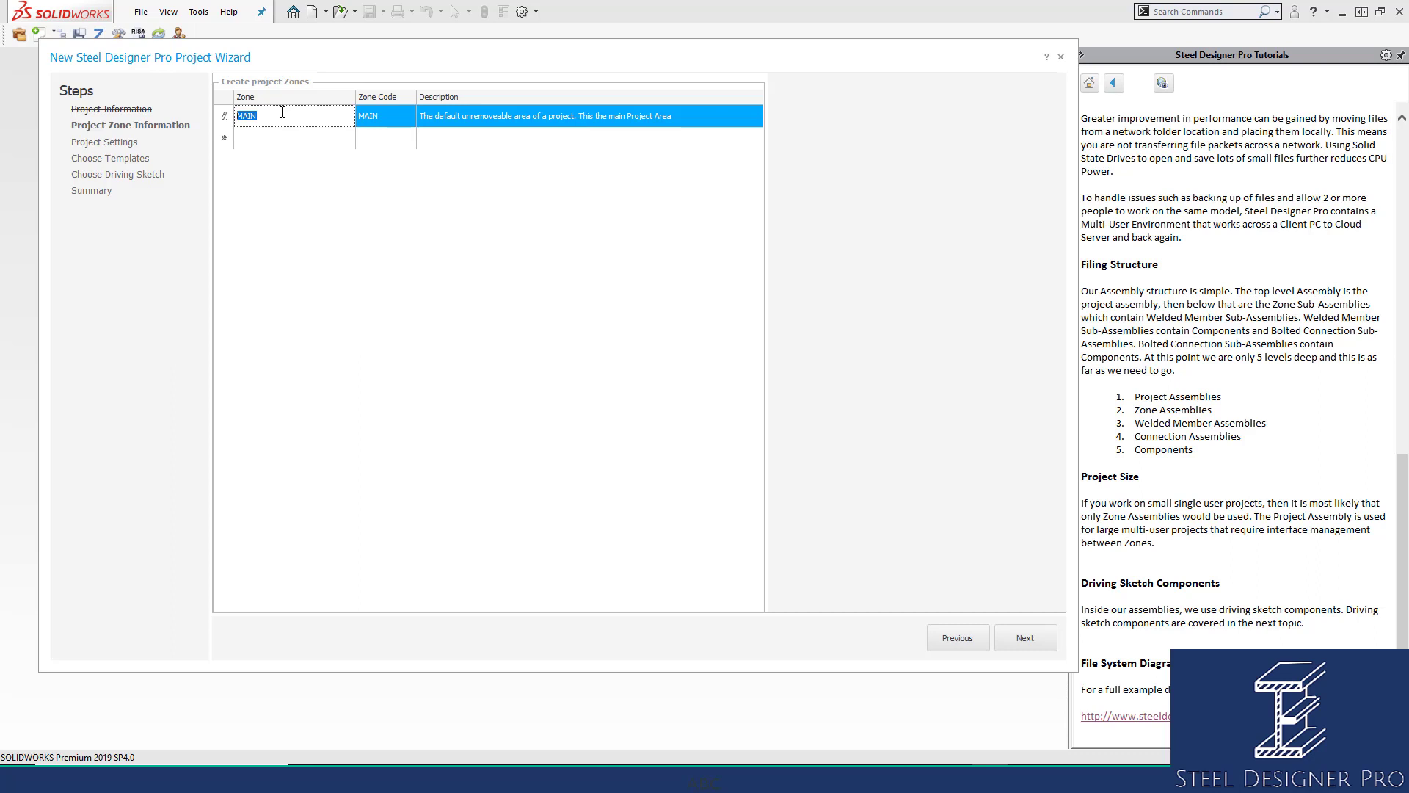
pyautogui.write('TEST1')
pyautogui.click(390, 116)
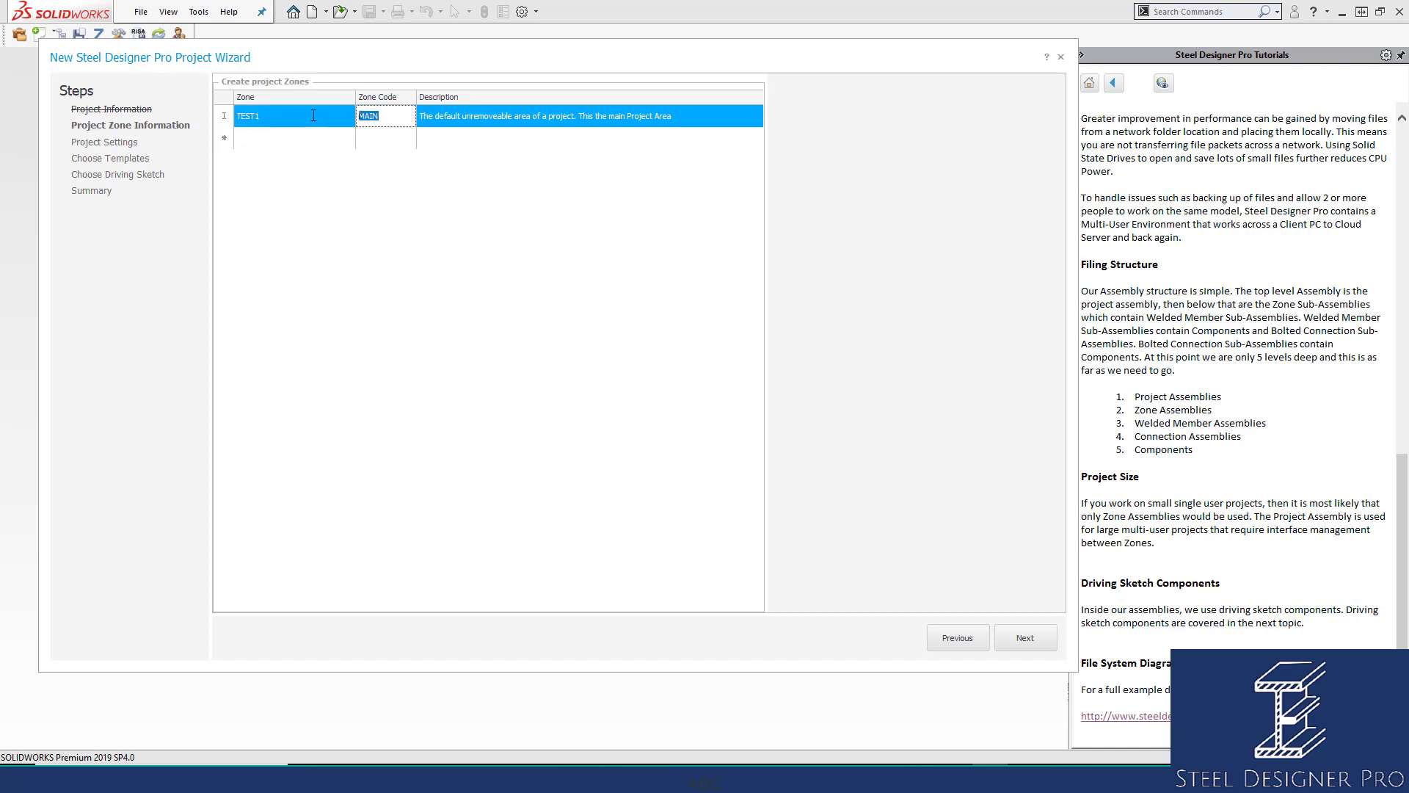
pyautogui.write('T1')
pyautogui.click(452, 116)
pyautogui.click(446, 146)
# Add a second zone TEST2 with code T2 and description "This is a test 2 Zone", and continue to the project settings.
pyautogui.click(319, 139)
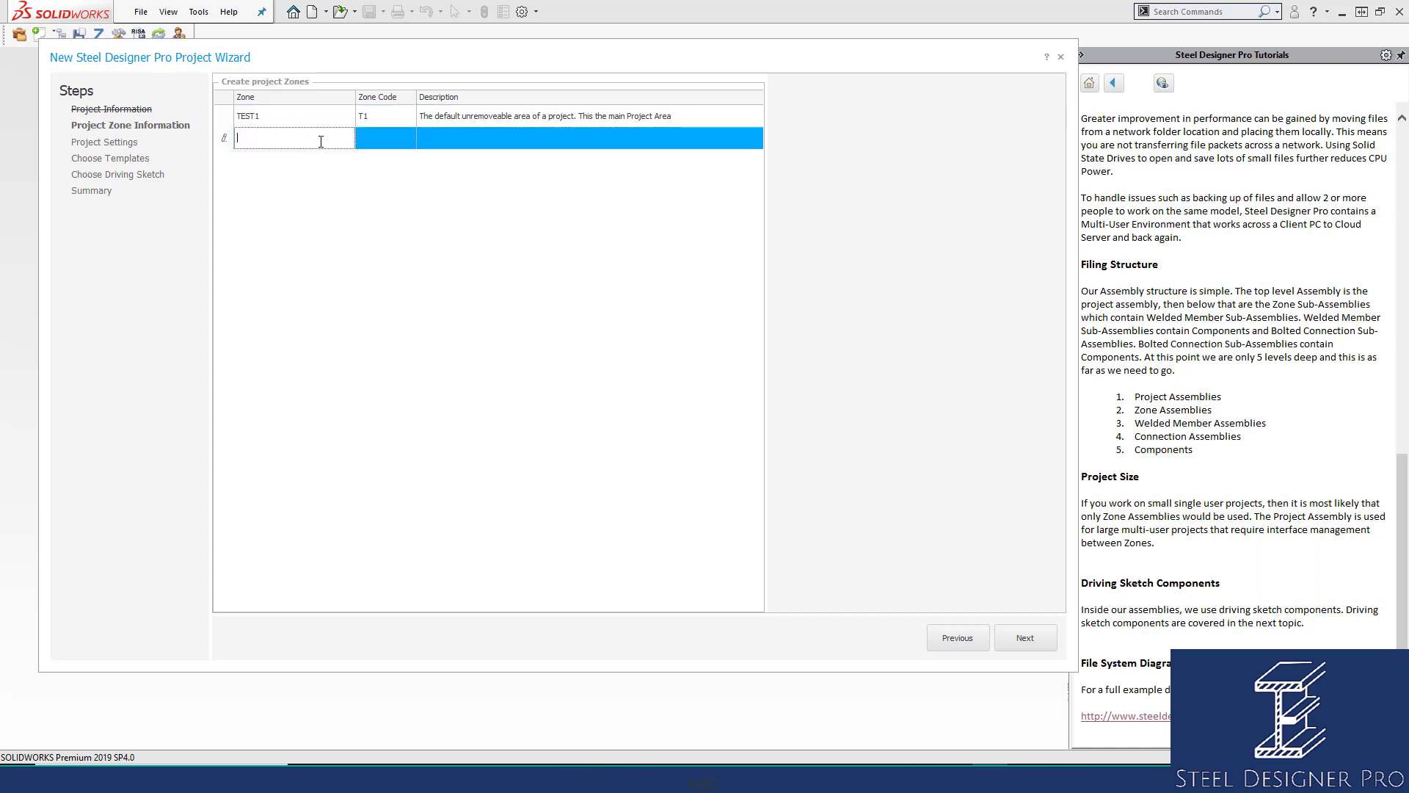
pyautogui.write('TEST2')
pyautogui.click(377, 141)
pyautogui.write('T2')
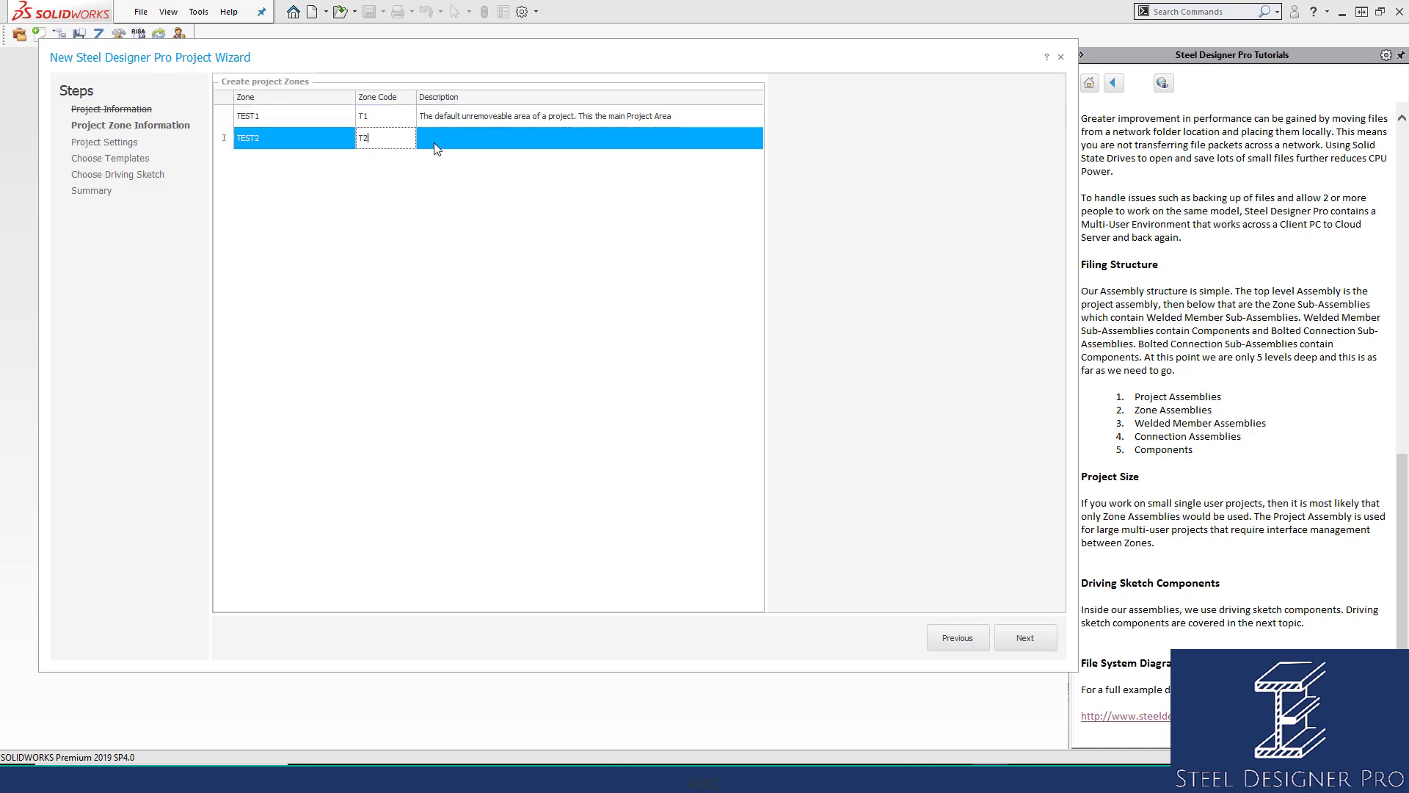
pyautogui.click(437, 143)
pyautogui.write('Thi')
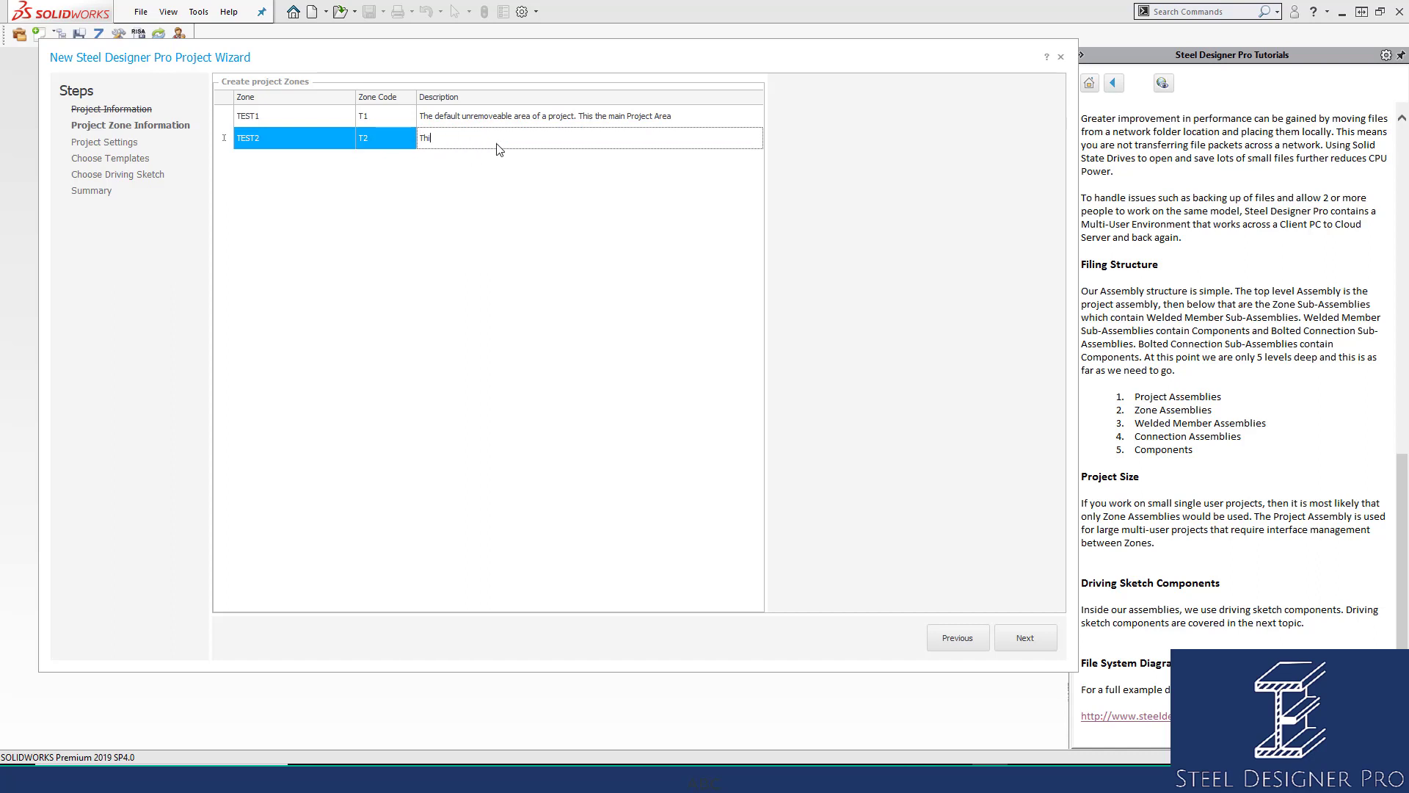
pyautogui.write('s is a test 2 Zone')
pyautogui.press('Up')
pyautogui.click(600, 138)
pyautogui.click(539, 160)
pyautogui.click(486, 137)
pyautogui.click(499, 139)
pyautogui.click(1027, 637)
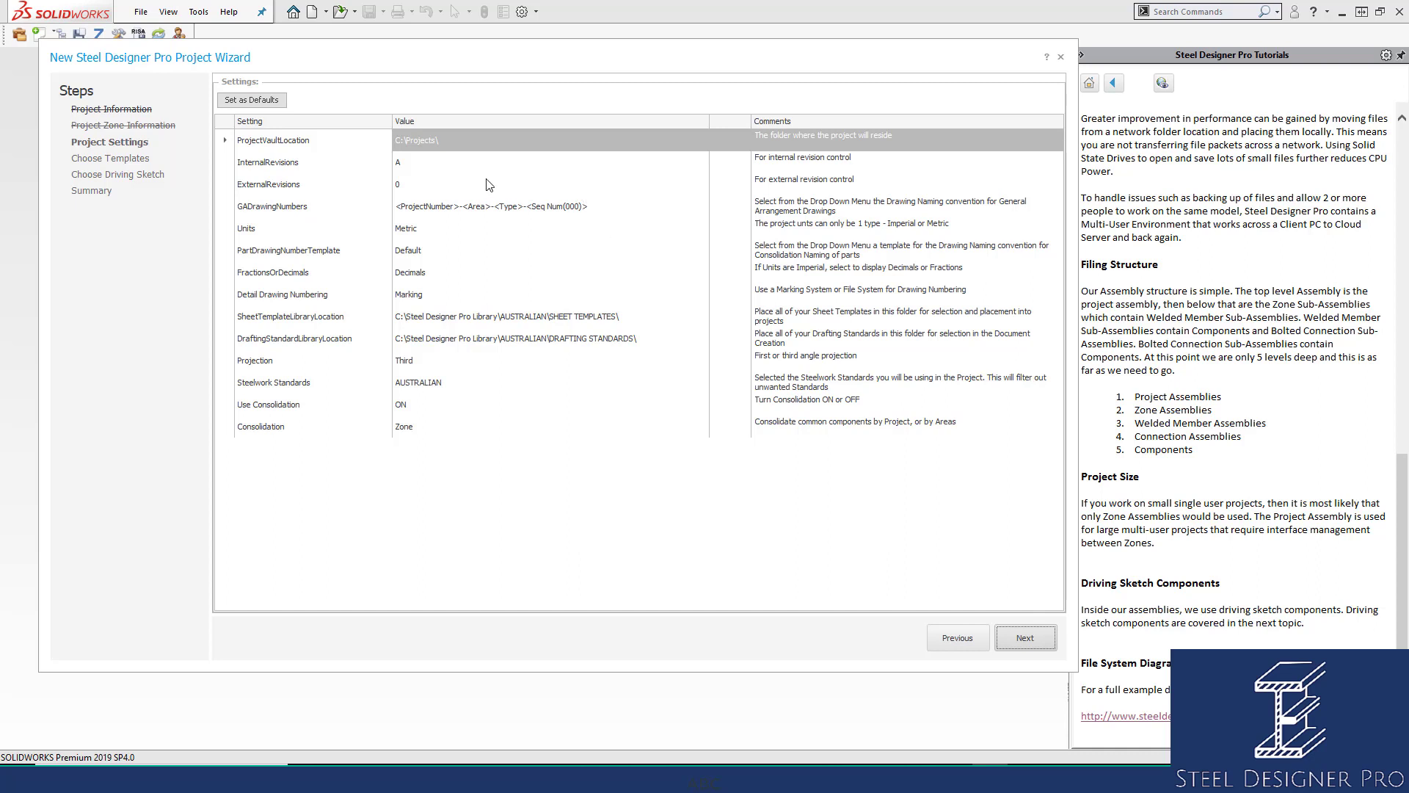
# Review the project vault location, the internal and external revision settings, and the available Units options.
pyautogui.click(467, 139)
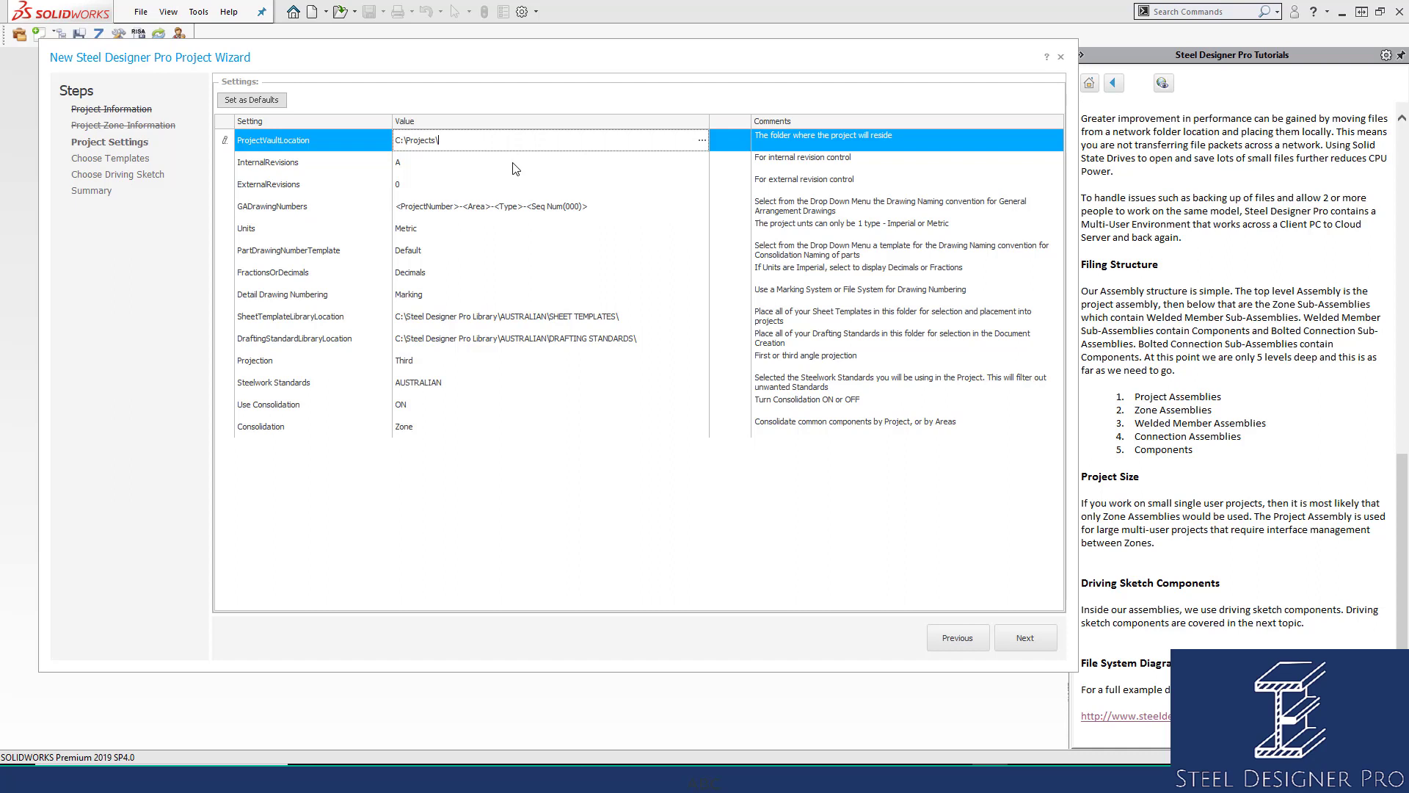
pyautogui.click(424, 168)
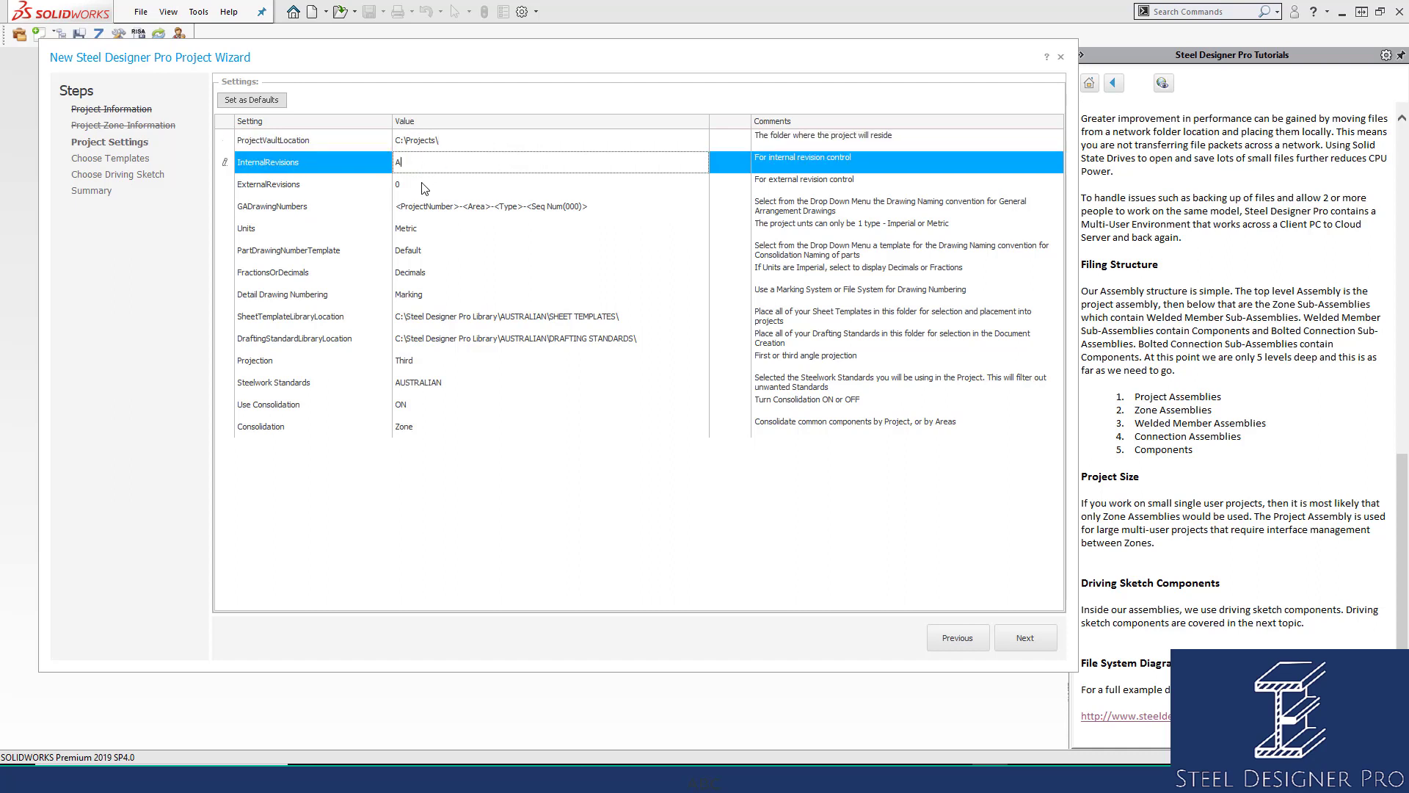
pyautogui.click(424, 185)
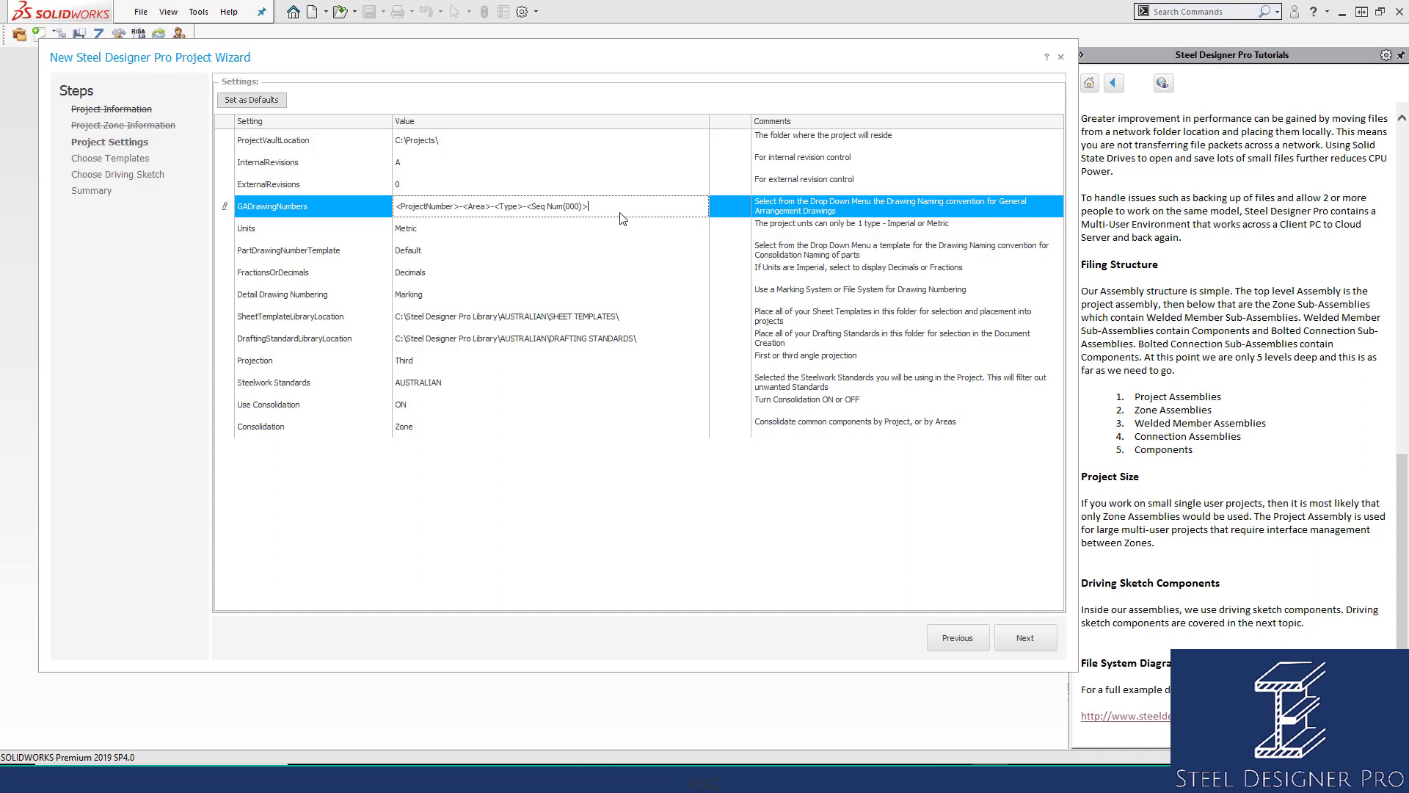
pyautogui.click(470, 233)
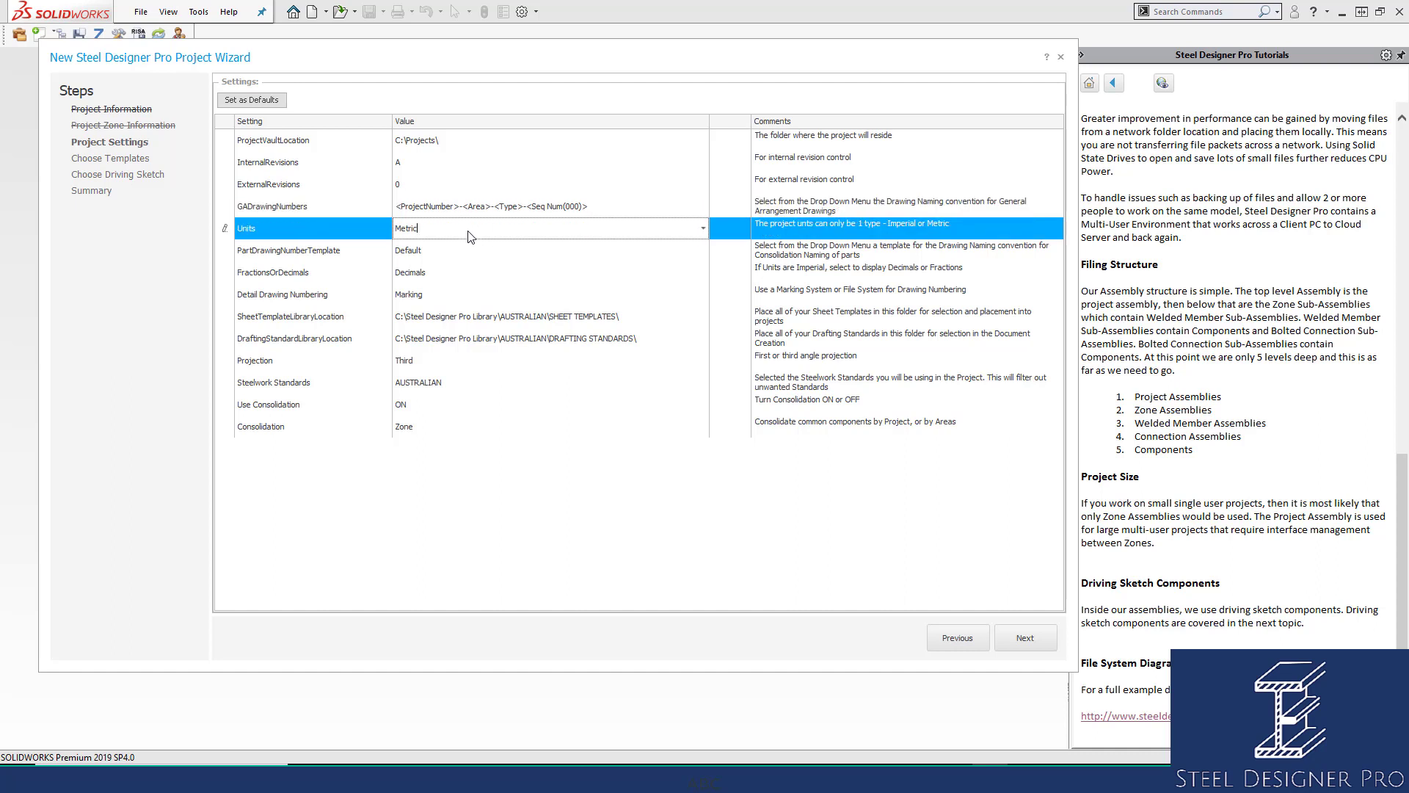
pyautogui.click(703, 228)
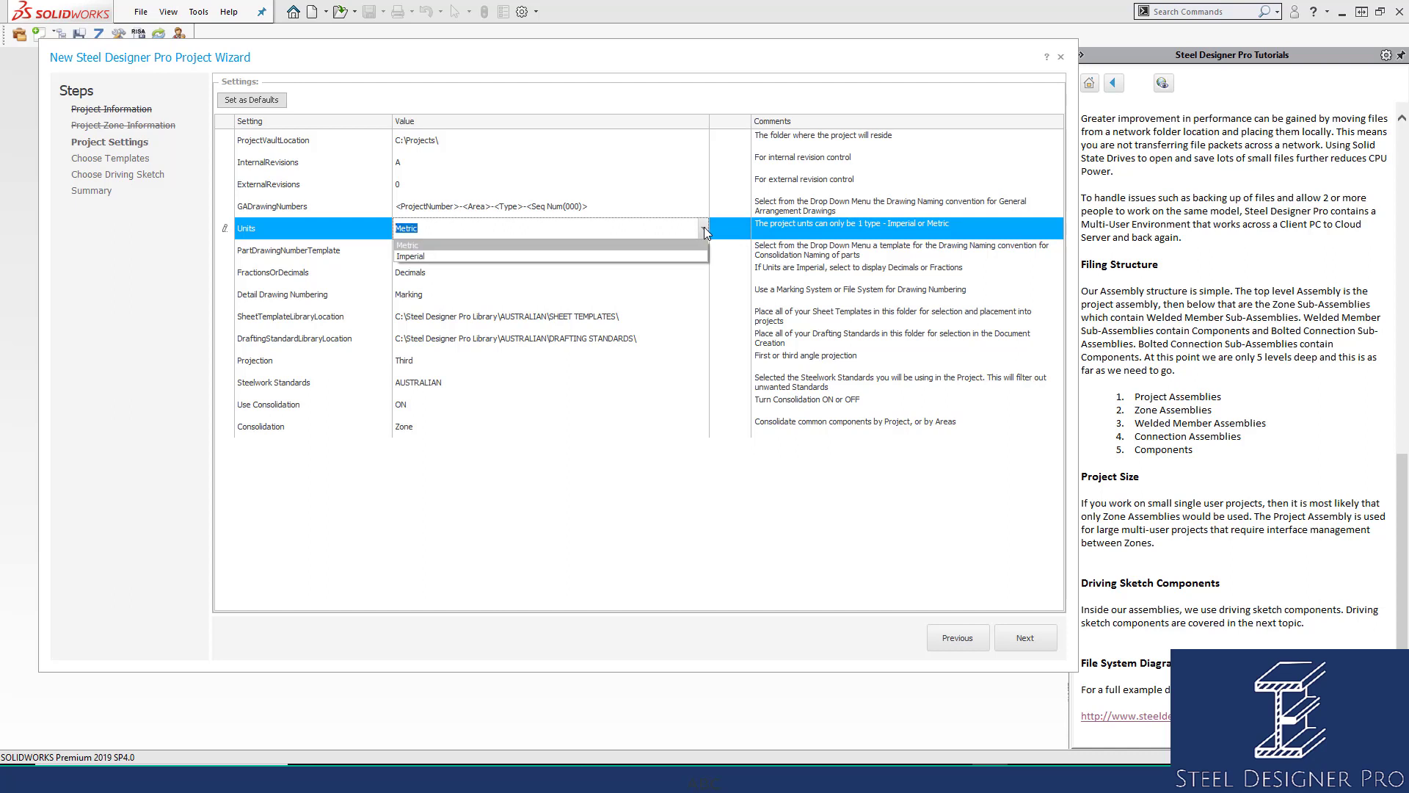
pyautogui.click(703, 228)
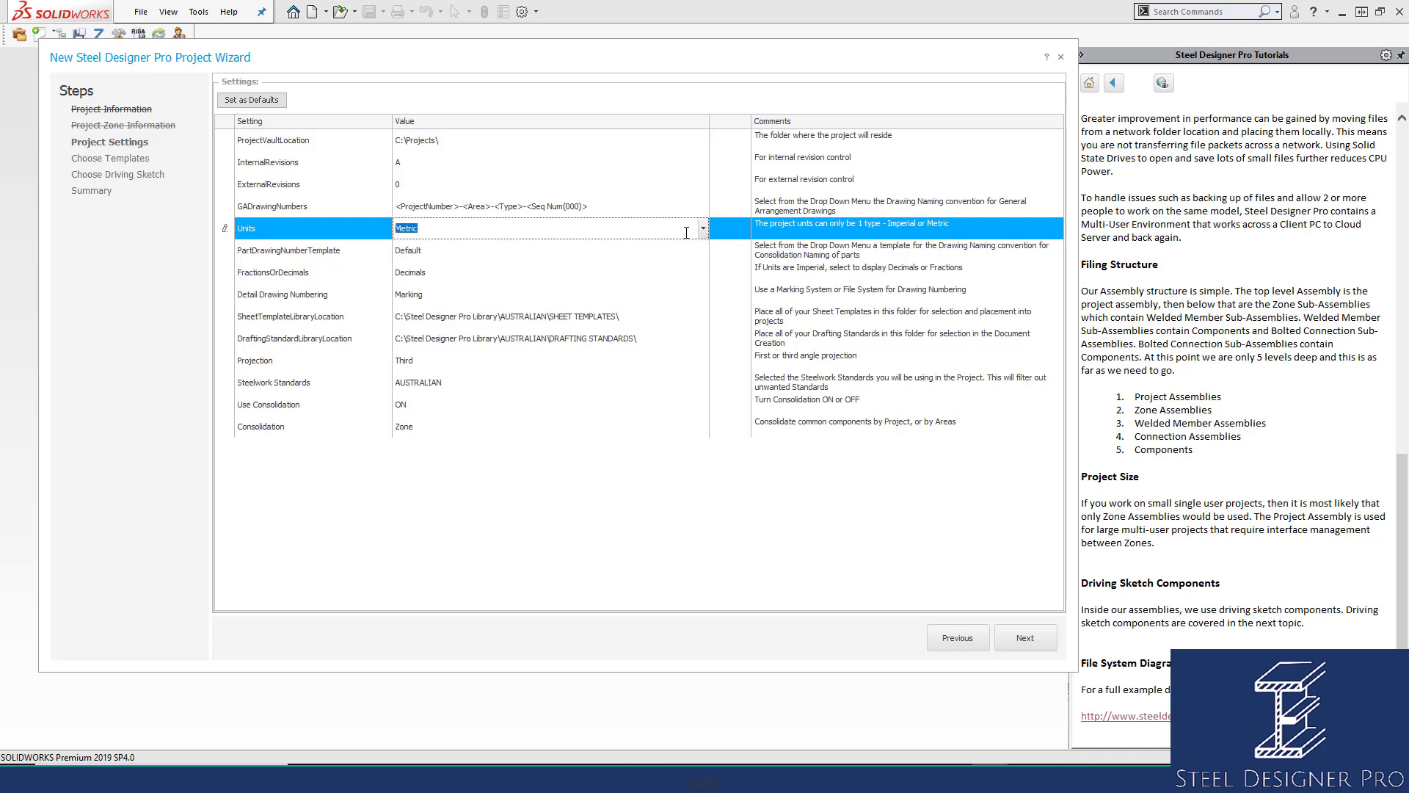
# Review the part drawing number template and the options for FractionsOrDecimals and Detail Drawing Numbering.
pyautogui.click(441, 257)
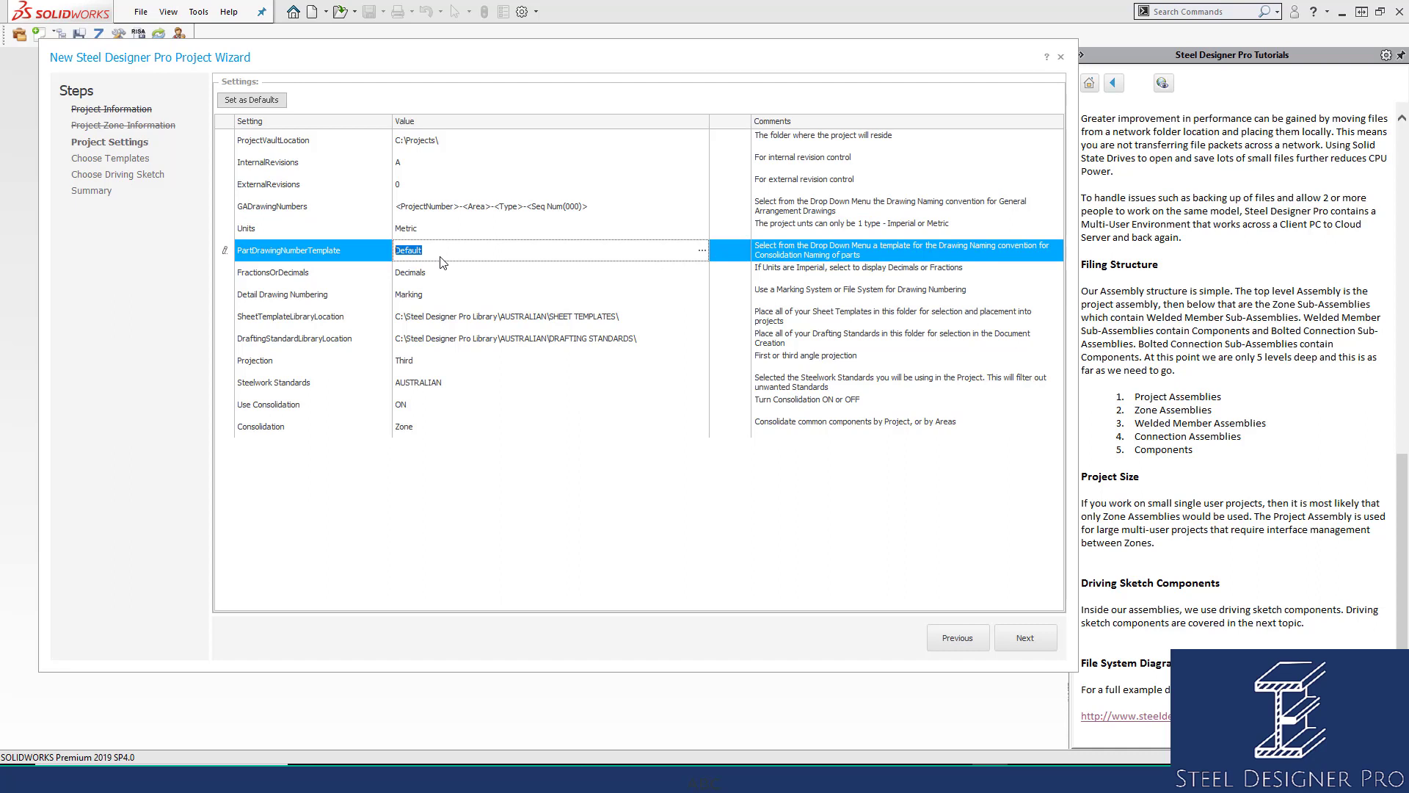
pyautogui.click(439, 273)
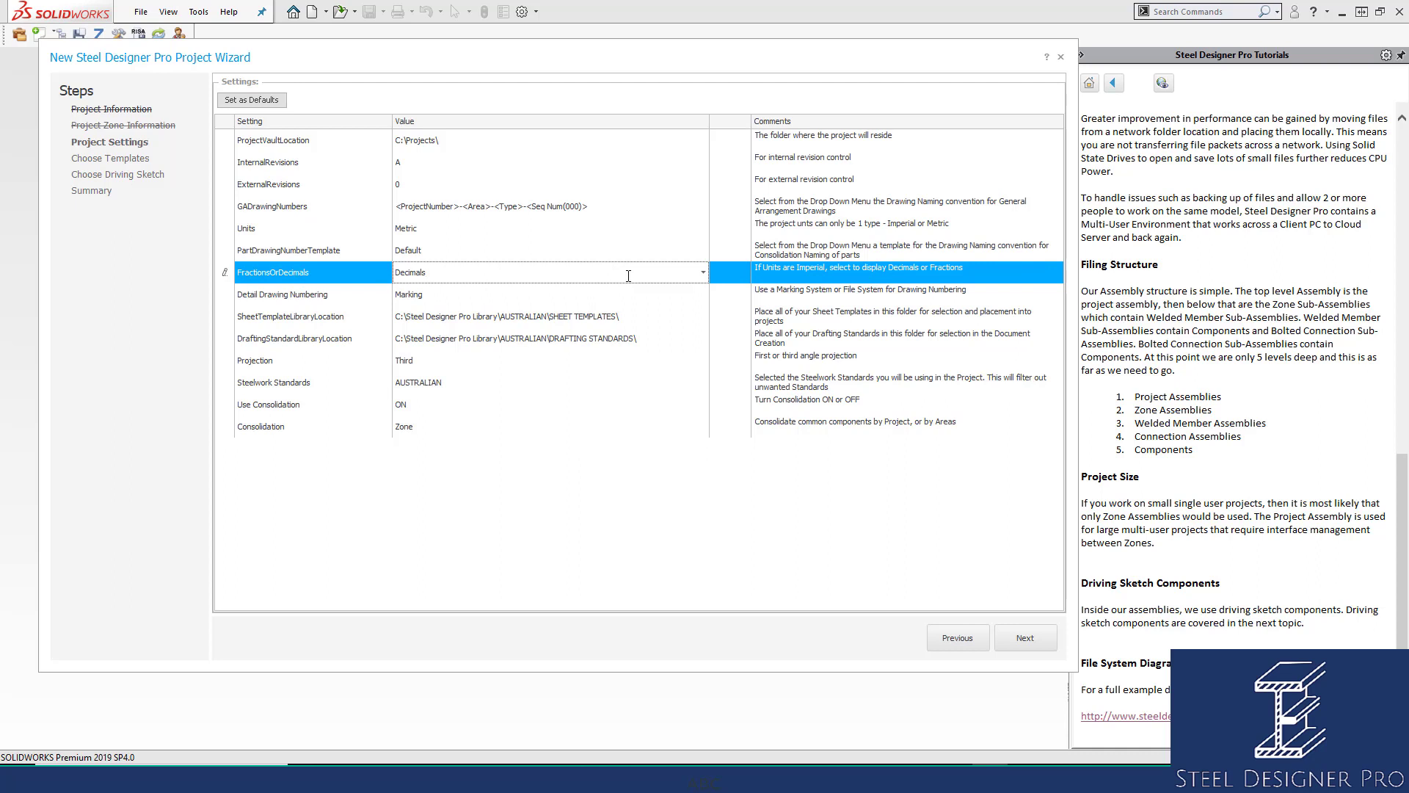
pyautogui.click(703, 272)
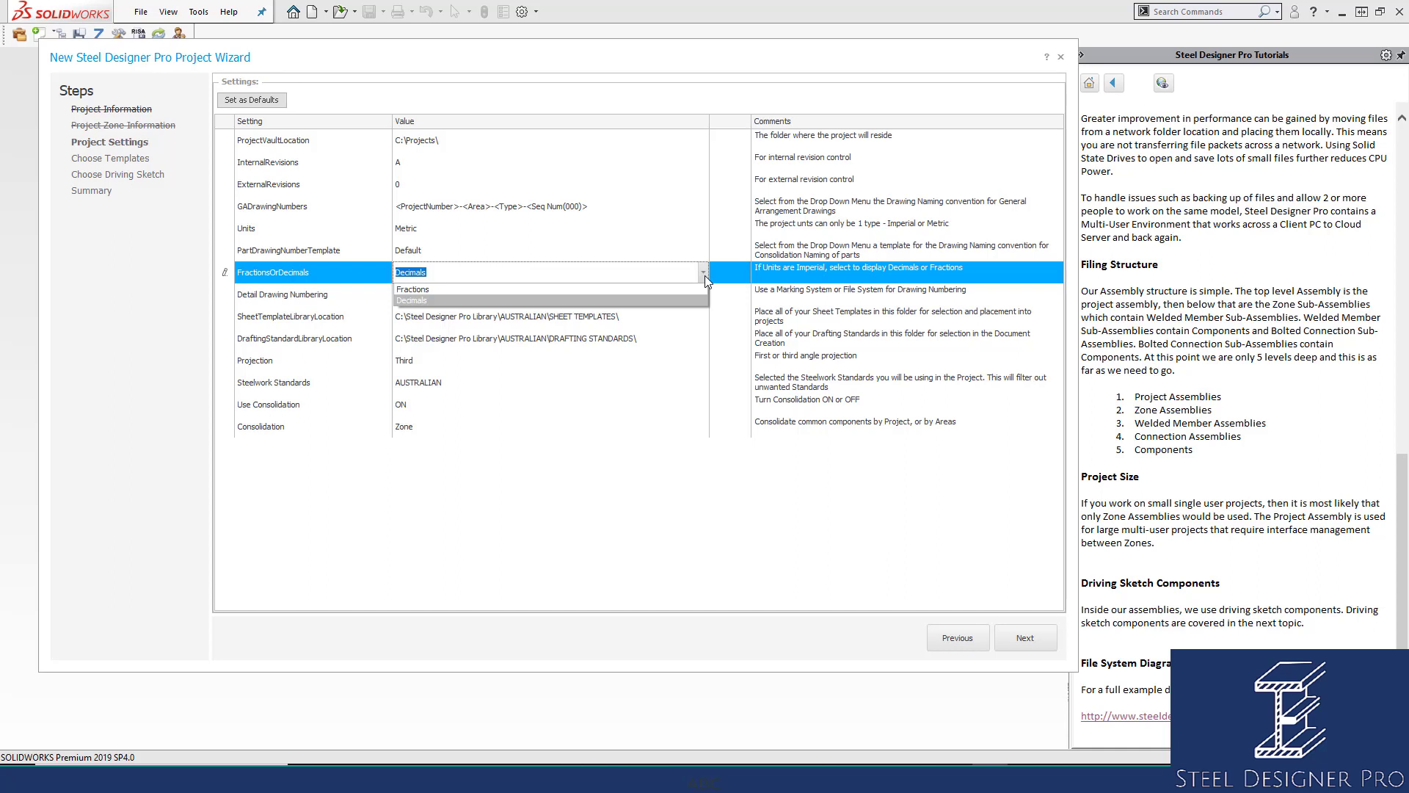
pyautogui.click(705, 275)
pyautogui.click(456, 296)
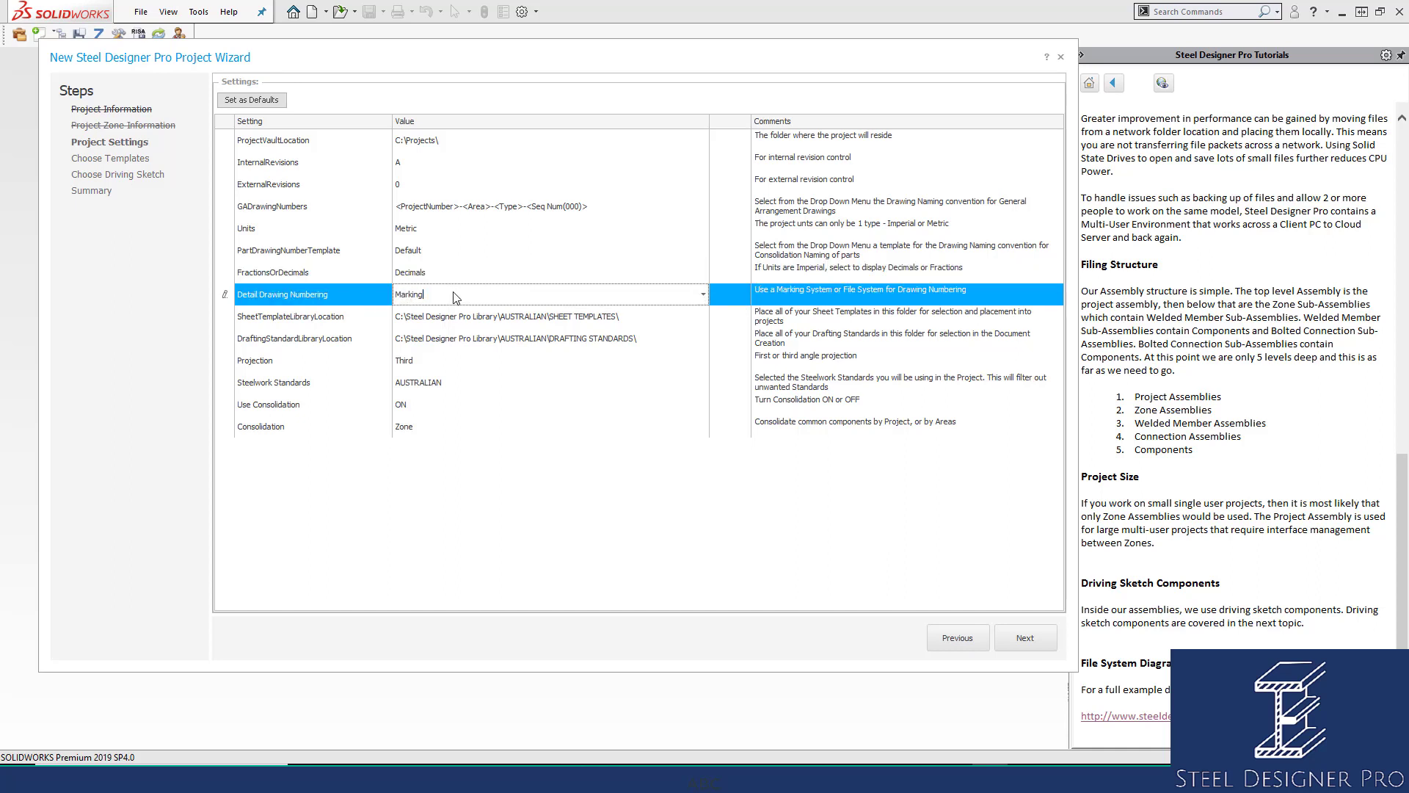
pyautogui.click(703, 294)
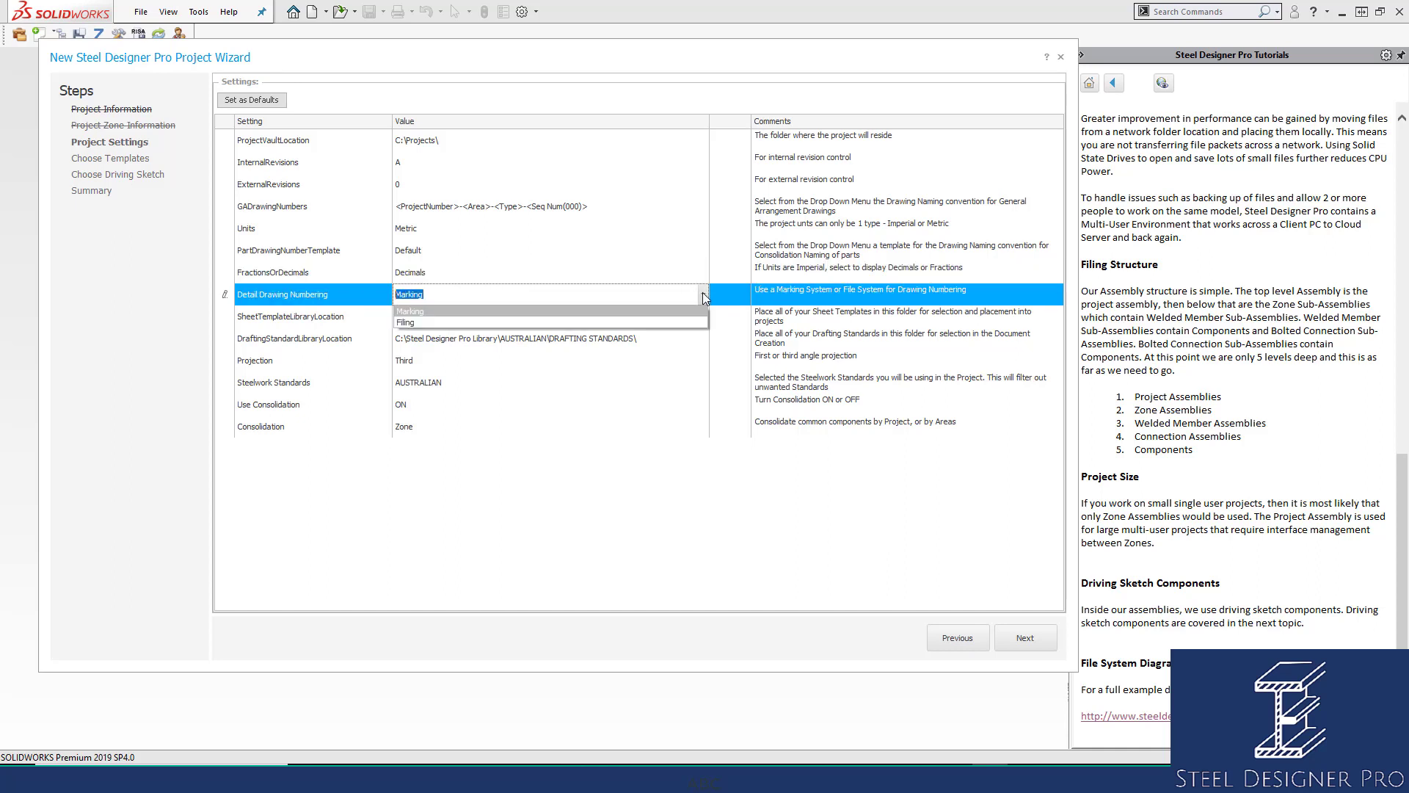
pyautogui.click(703, 294)
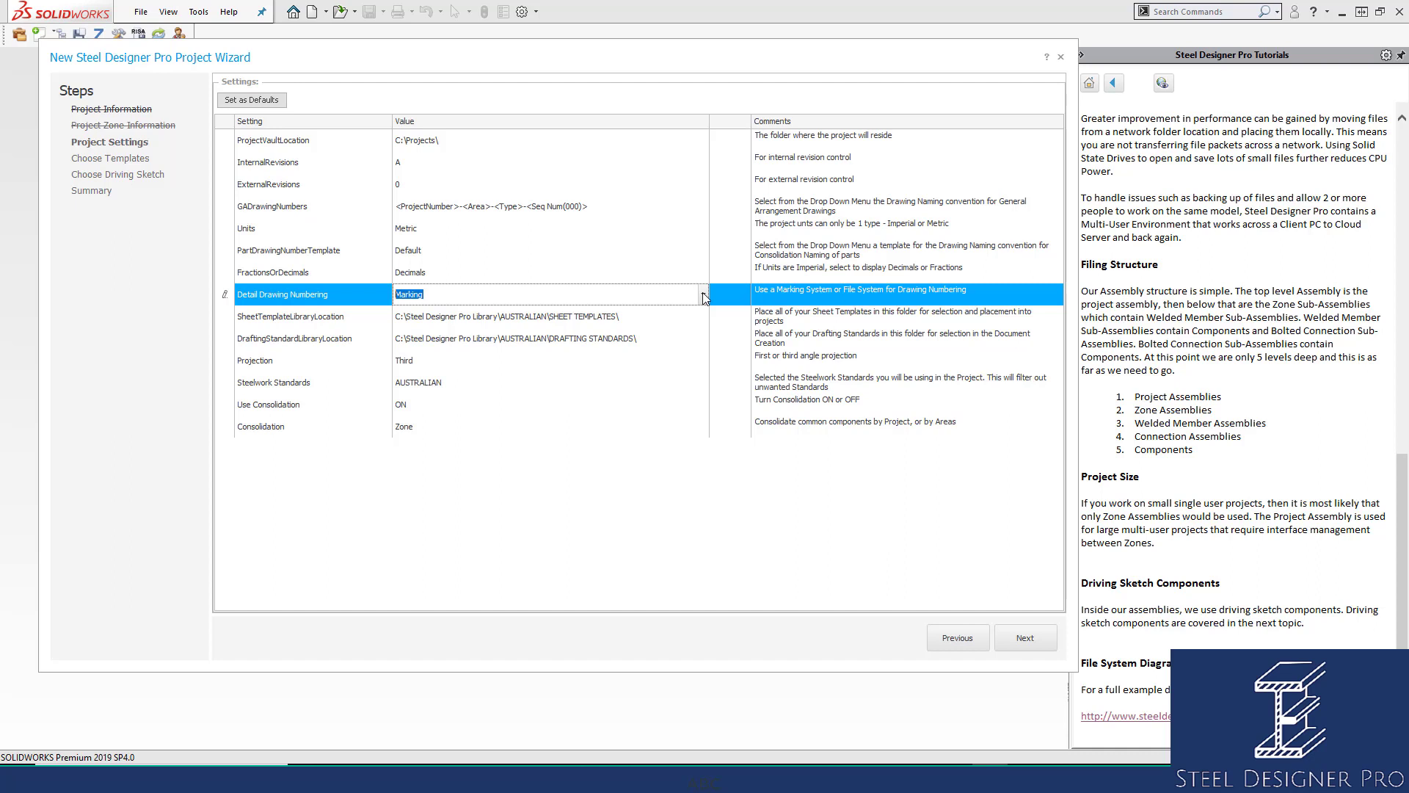
# Review the sheet template and drafting standard library locations, and check the Projection setting.
pyautogui.click(654, 321)
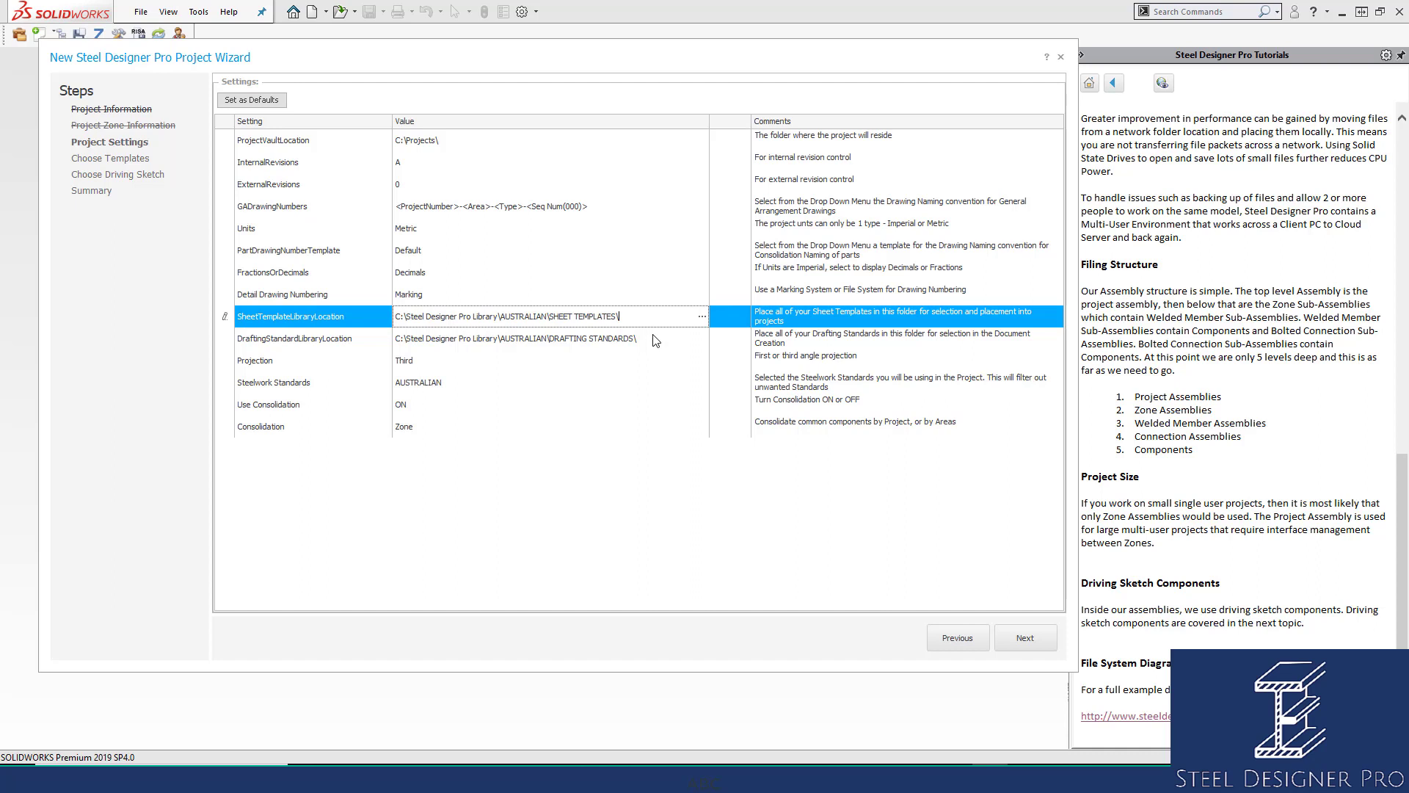
pyautogui.click(654, 336)
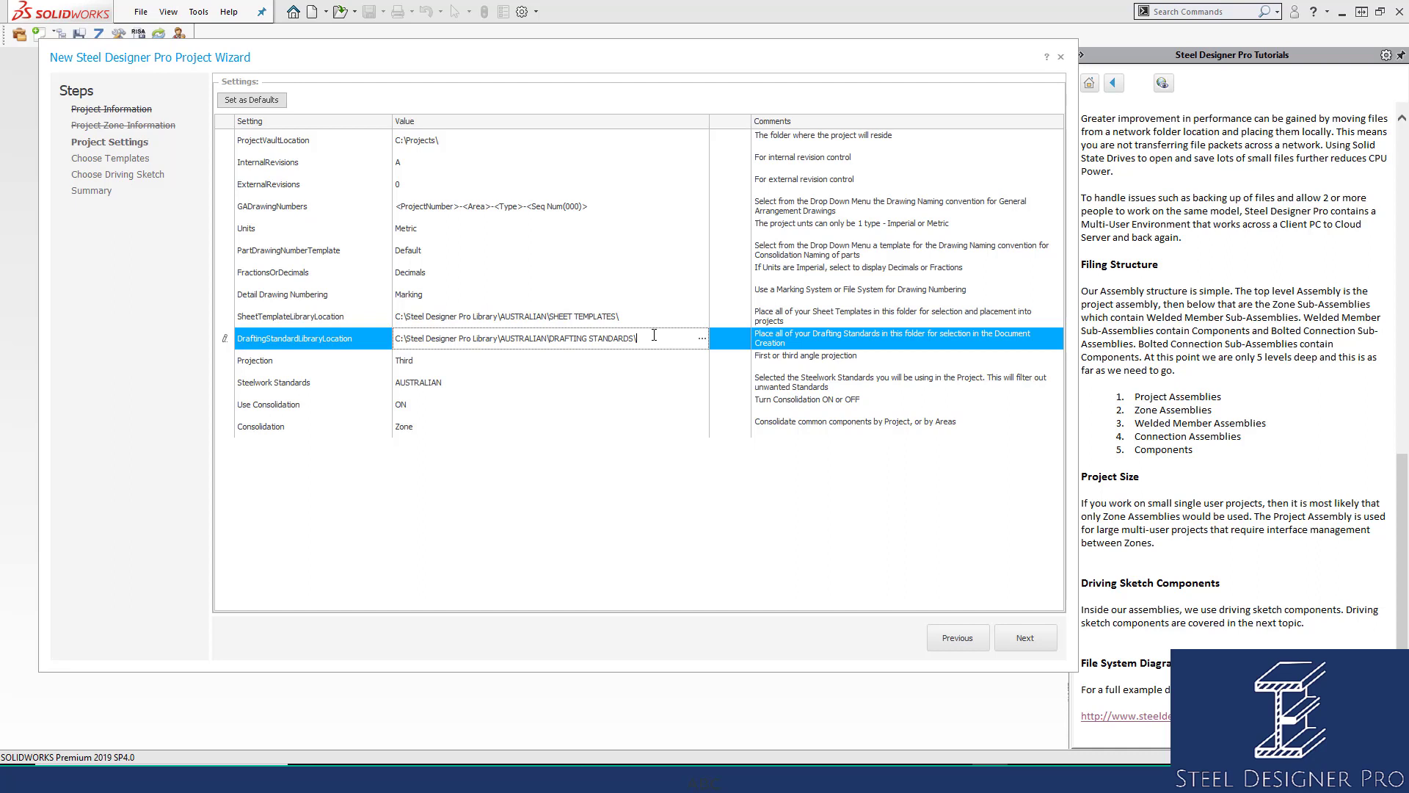
pyautogui.click(527, 357)
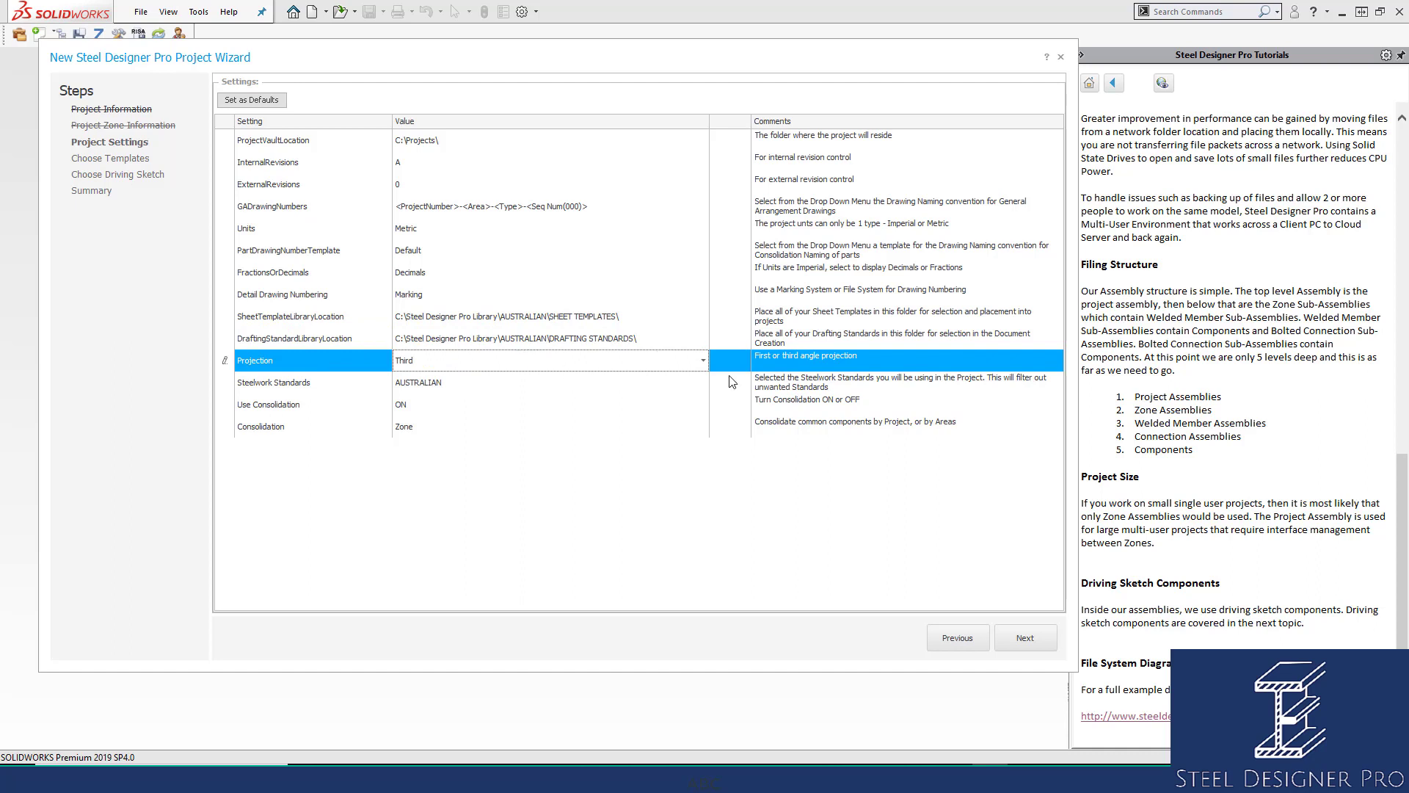
pyautogui.doubleClick(705, 361)
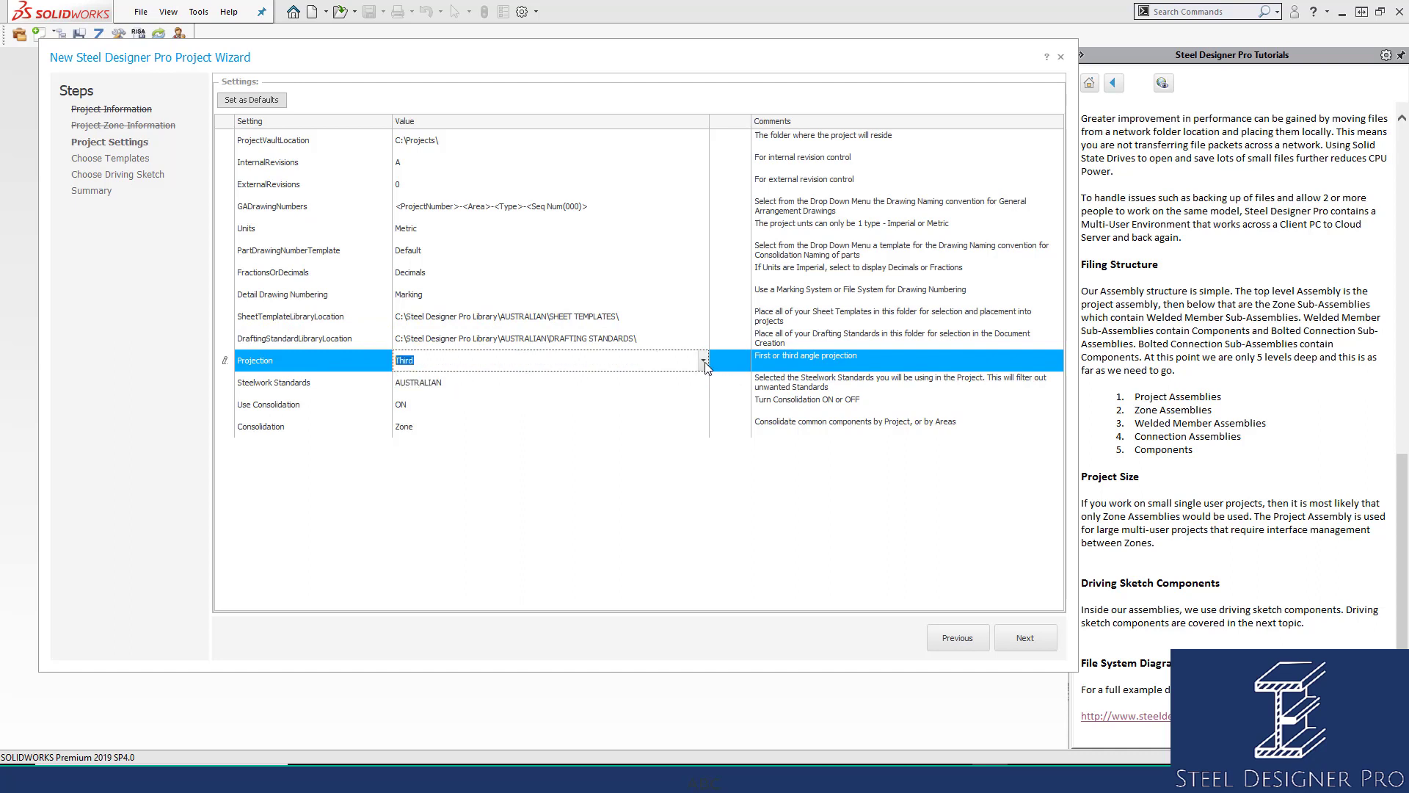
# Look through the available steelwork standards and confirm the list with only AUSTRALIAN selected.
pyautogui.click(490, 383)
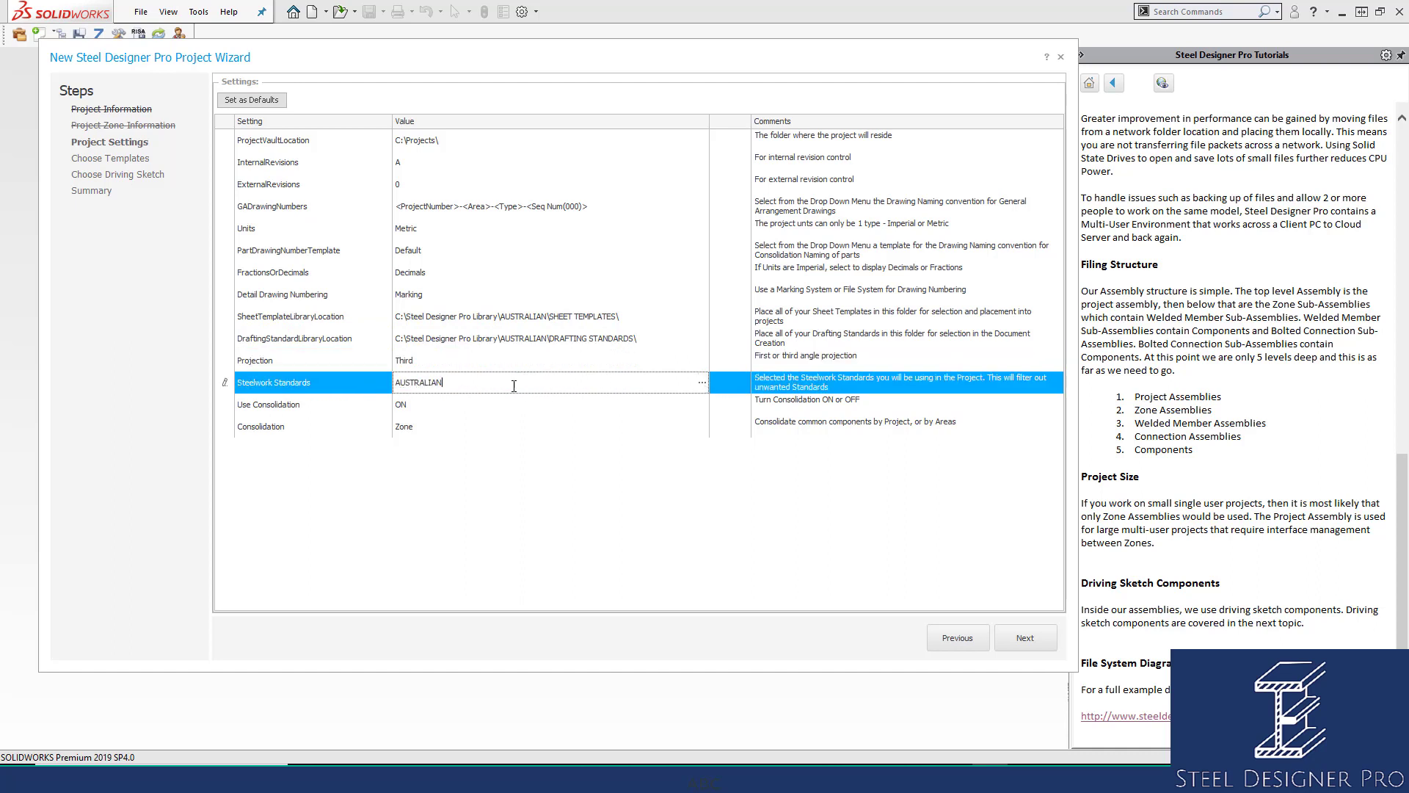
pyautogui.click(702, 382)
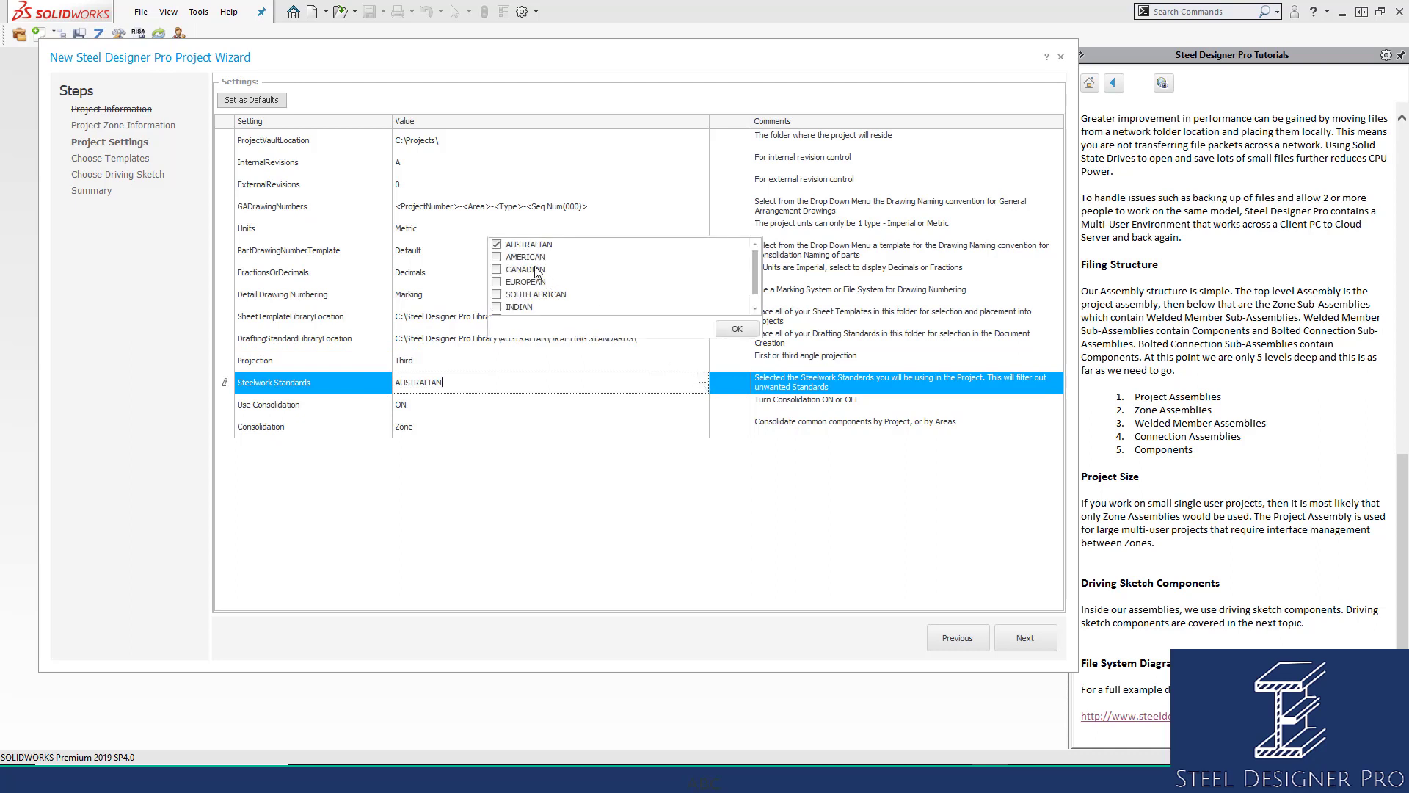
pyautogui.click(496, 271)
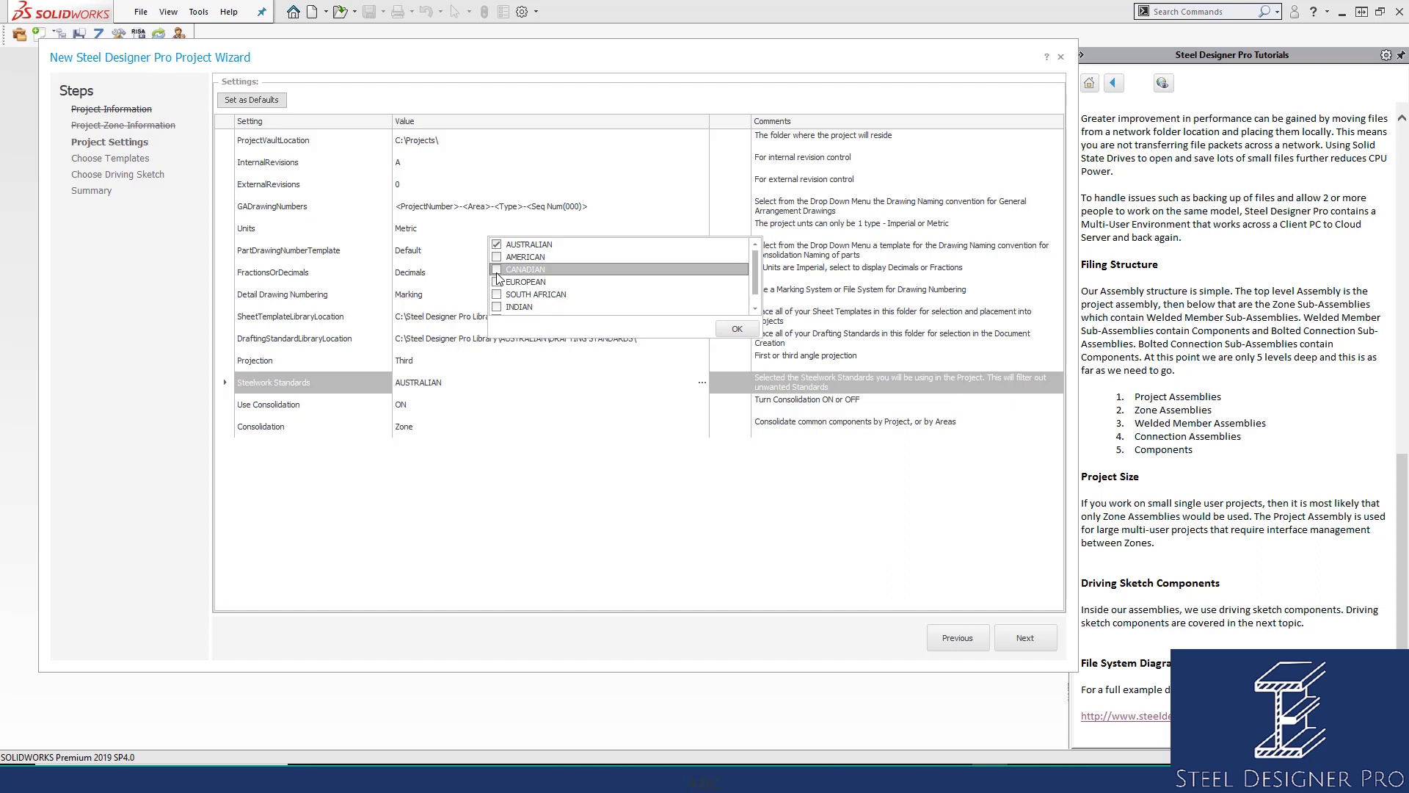
pyautogui.click(731, 327)
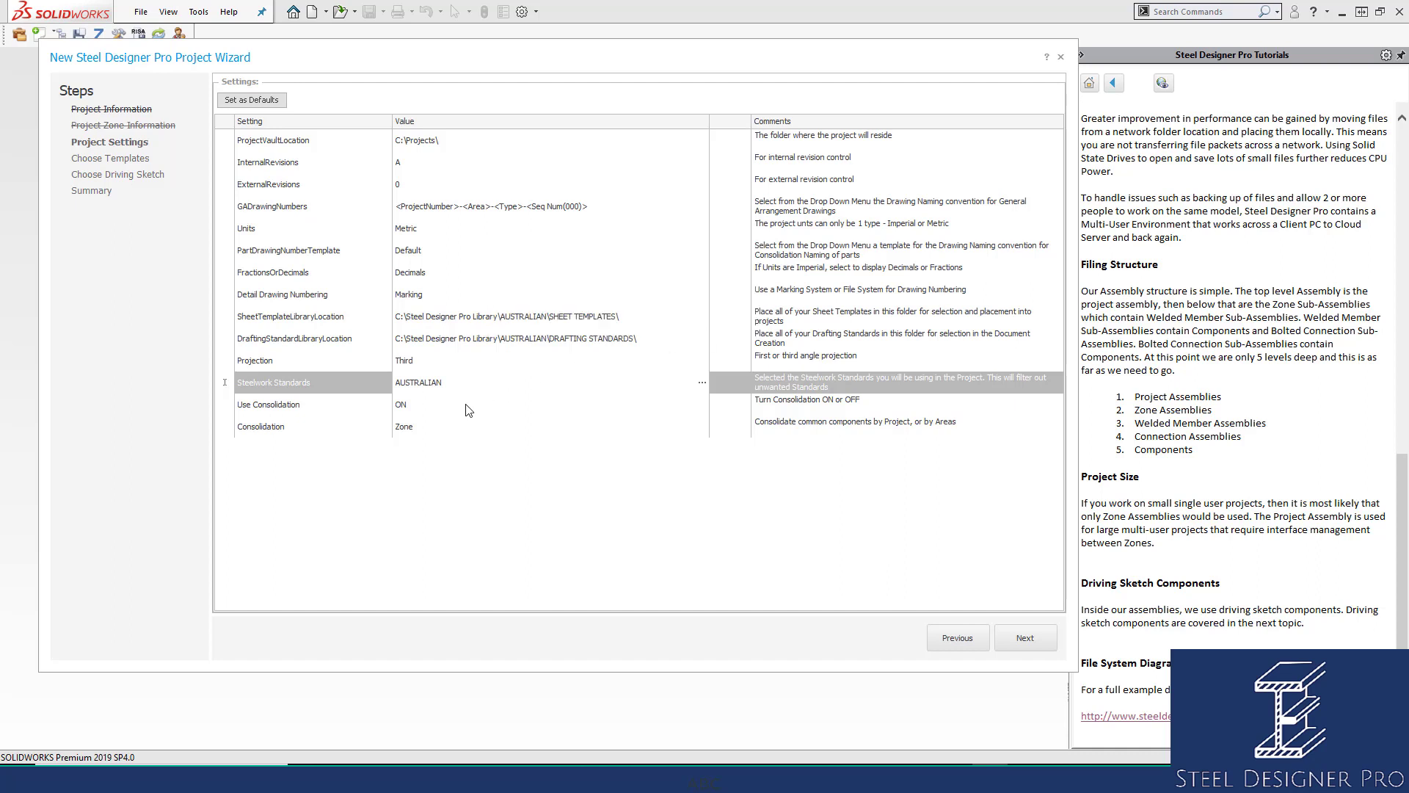
# Keep Use Consolidation ON and Consolidation set to Zone, and continue to the sheet template selection.
pyautogui.click(484, 404)
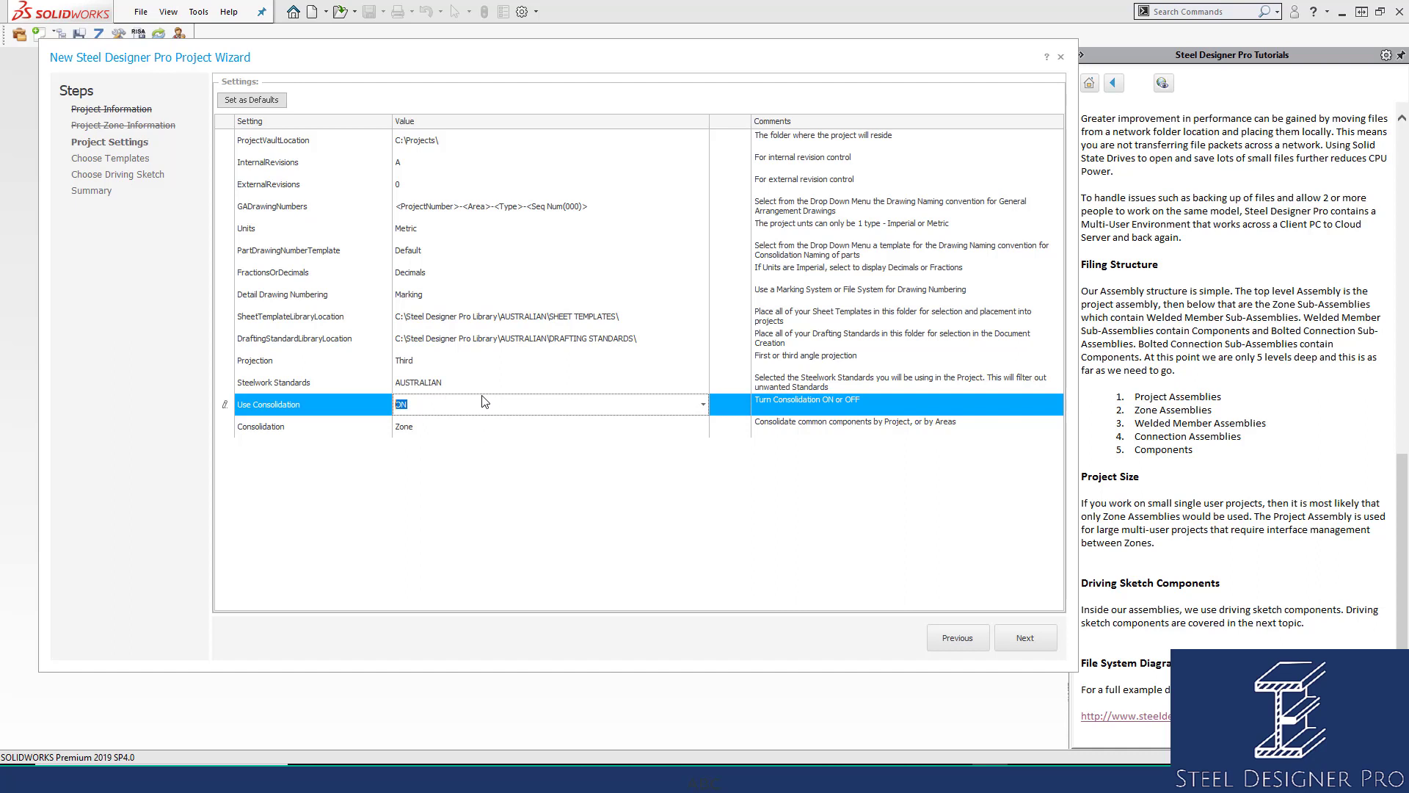
pyautogui.click(494, 436)
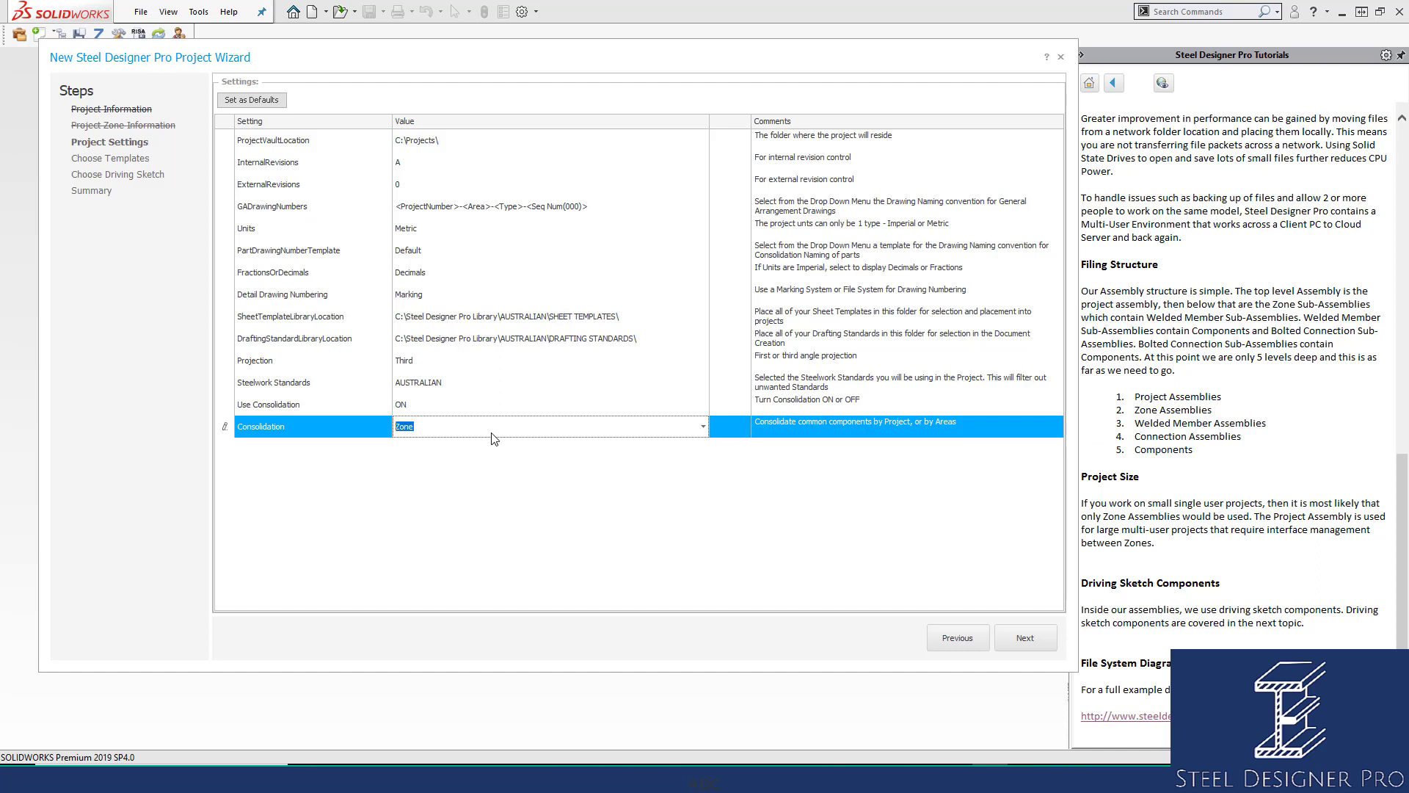
pyautogui.click(702, 427)
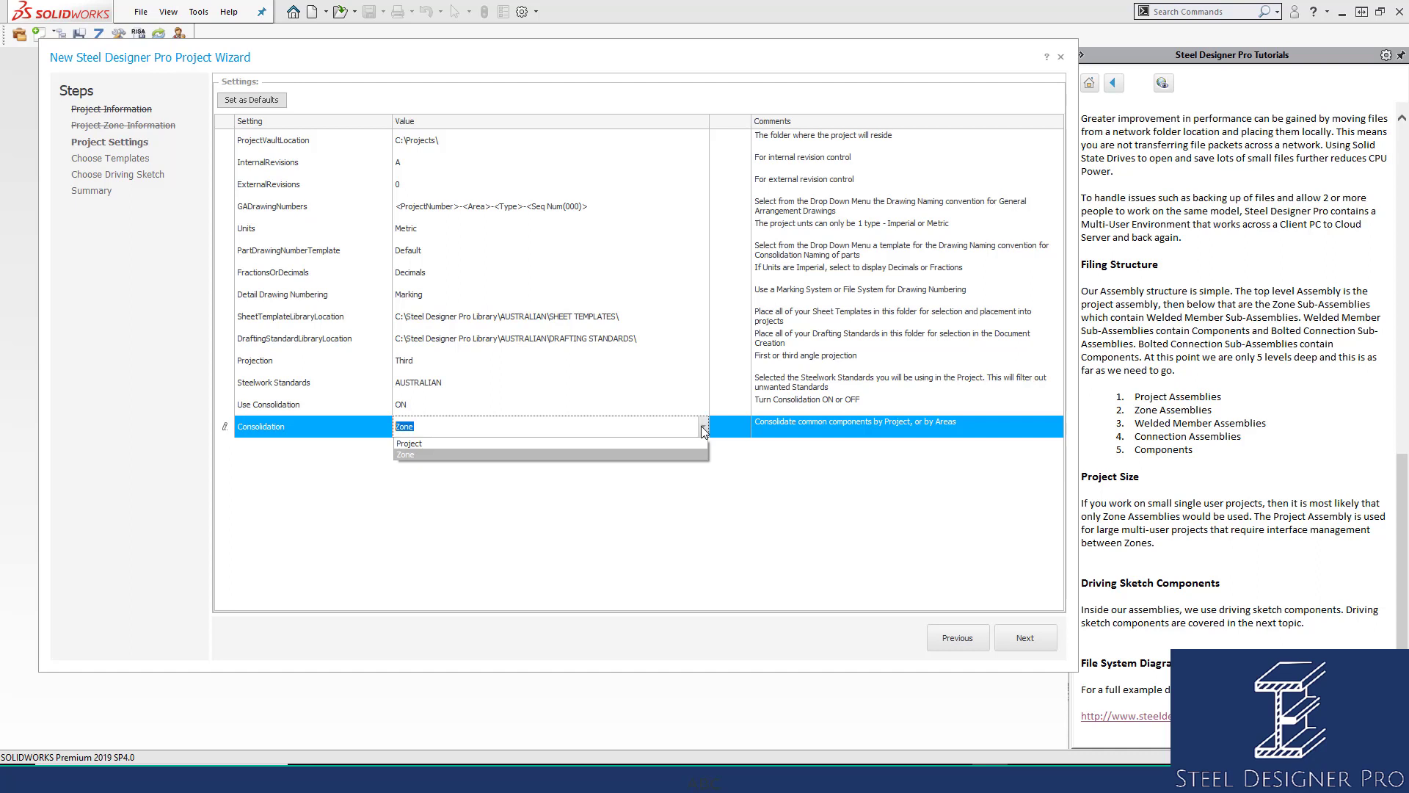
pyautogui.click(731, 446)
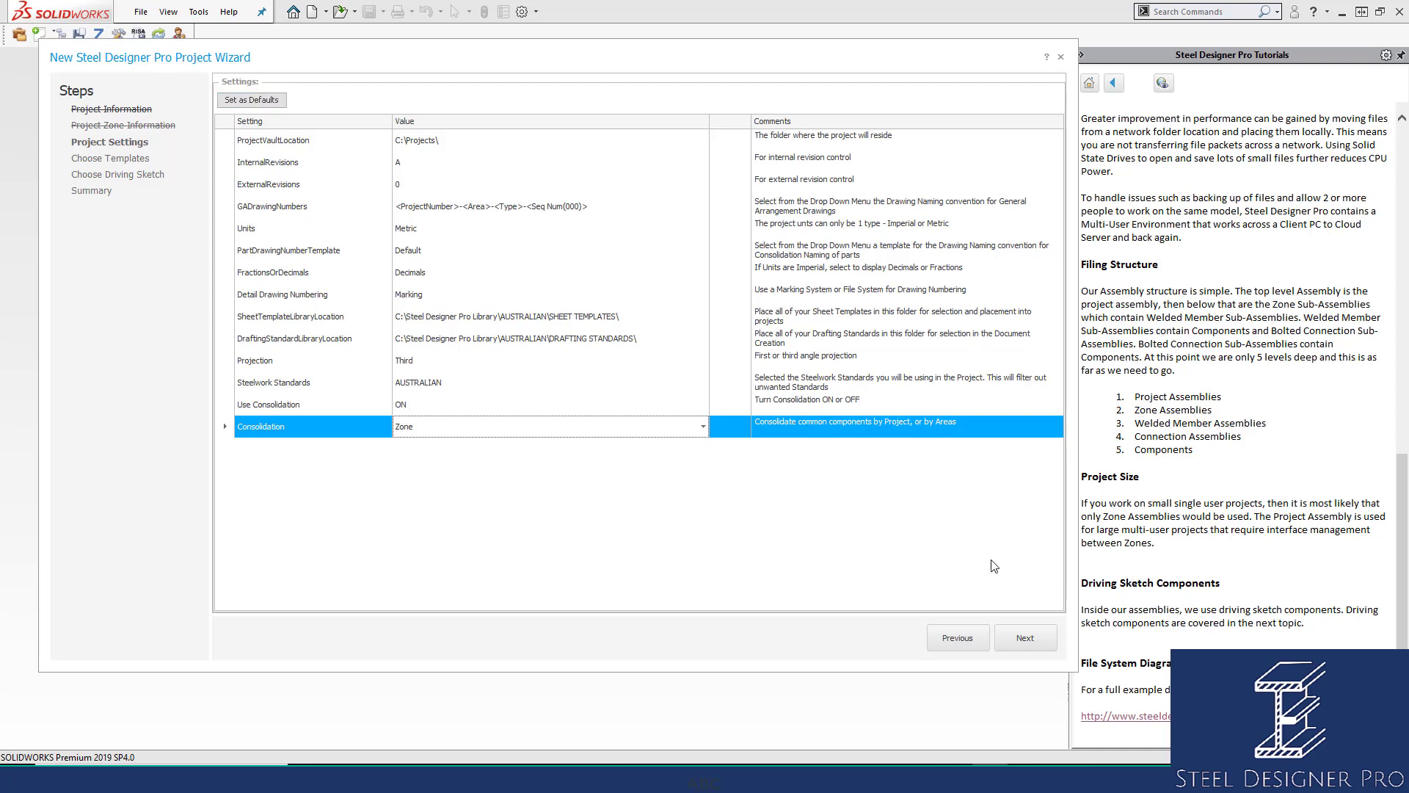
pyautogui.click(1015, 641)
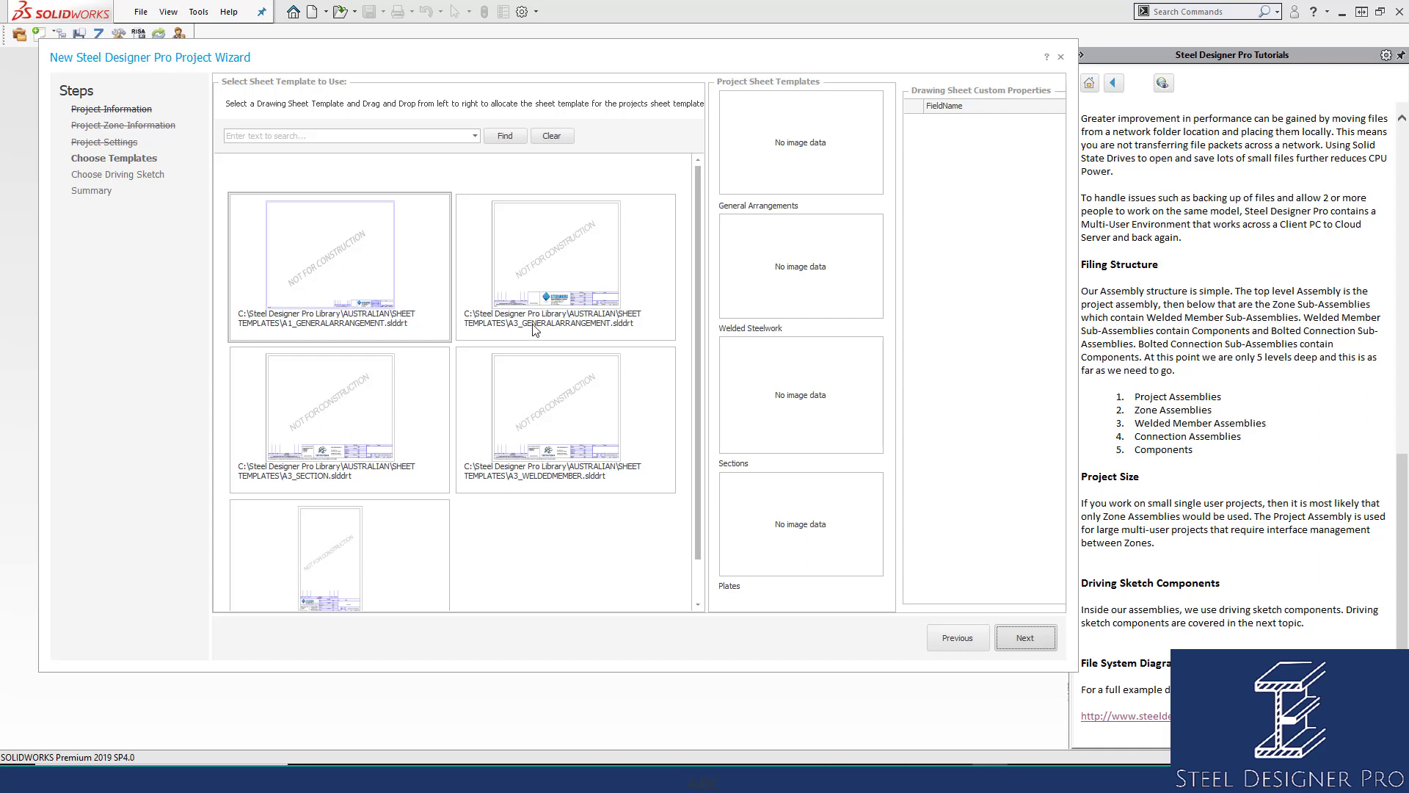
# Assign the A3_GENERALARRANGEMENT sheet template to General Arrangements, Welded Steelwork and Sections.
pyautogui.click(549, 278)
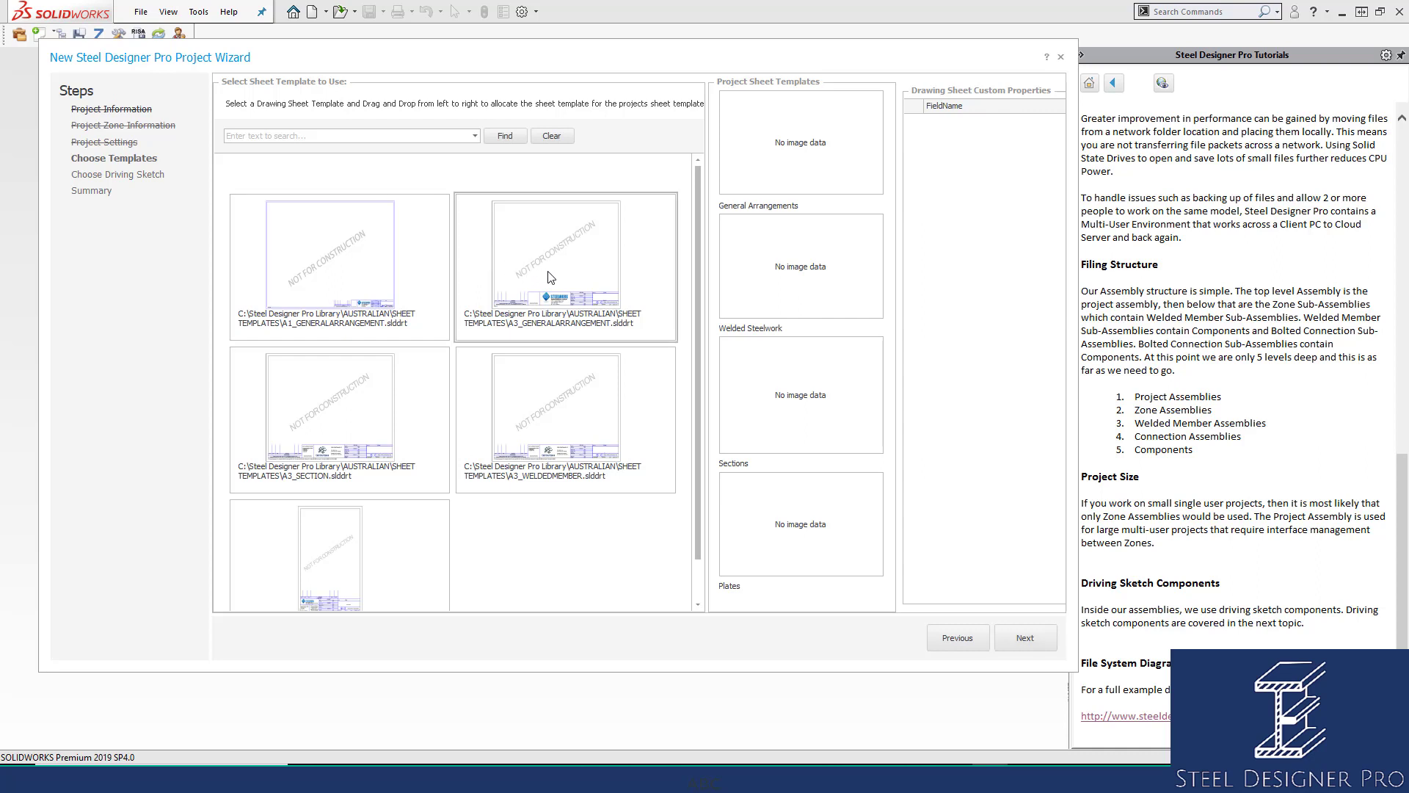
pyautogui.moveTo(550, 277); pyautogui.dragTo(778, 165)
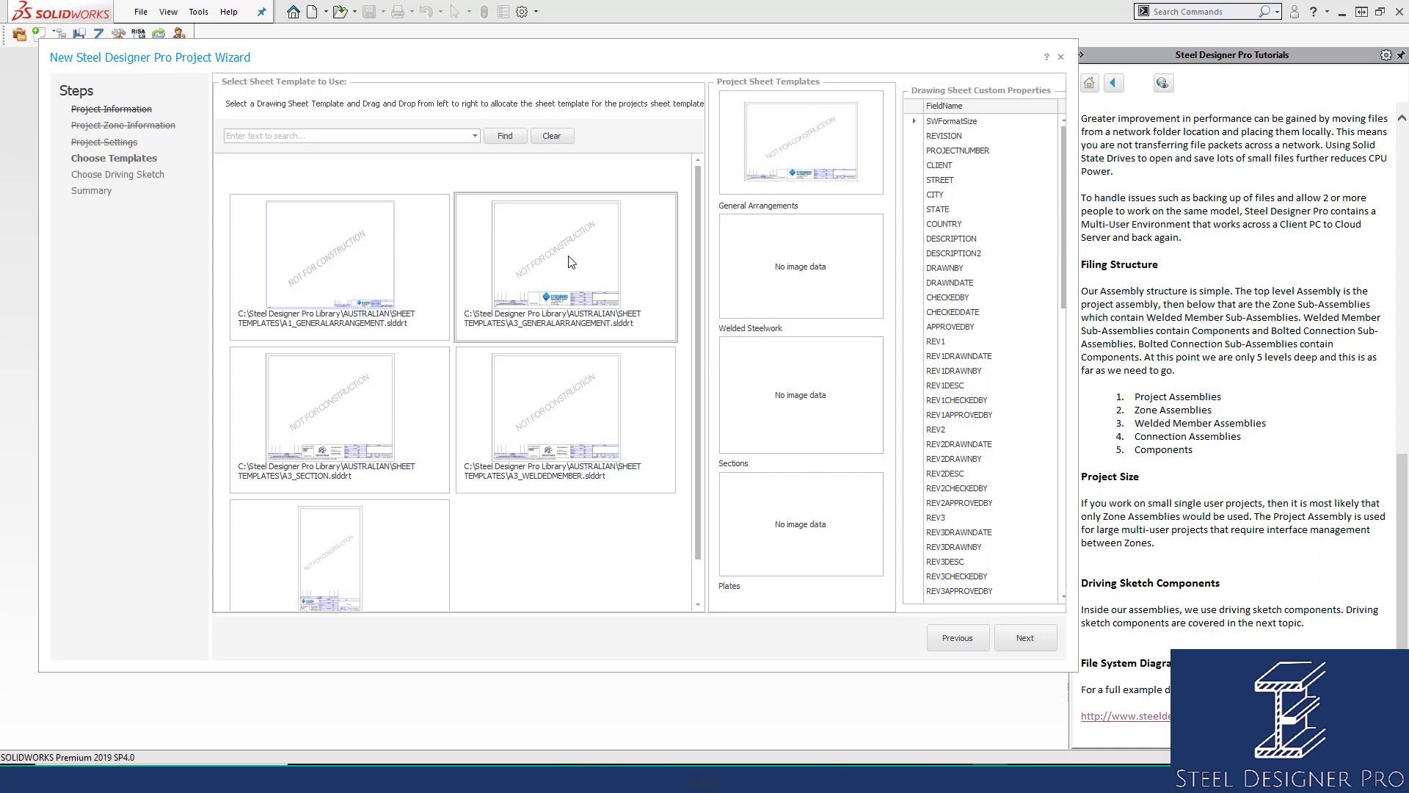
pyautogui.moveTo(572, 262)
pyautogui.mouseDown()
pyautogui.moveTo(747, 290)
pyautogui.moveTo(780, 336)
pyautogui.moveTo(779, 370)
pyautogui.mouseUp()
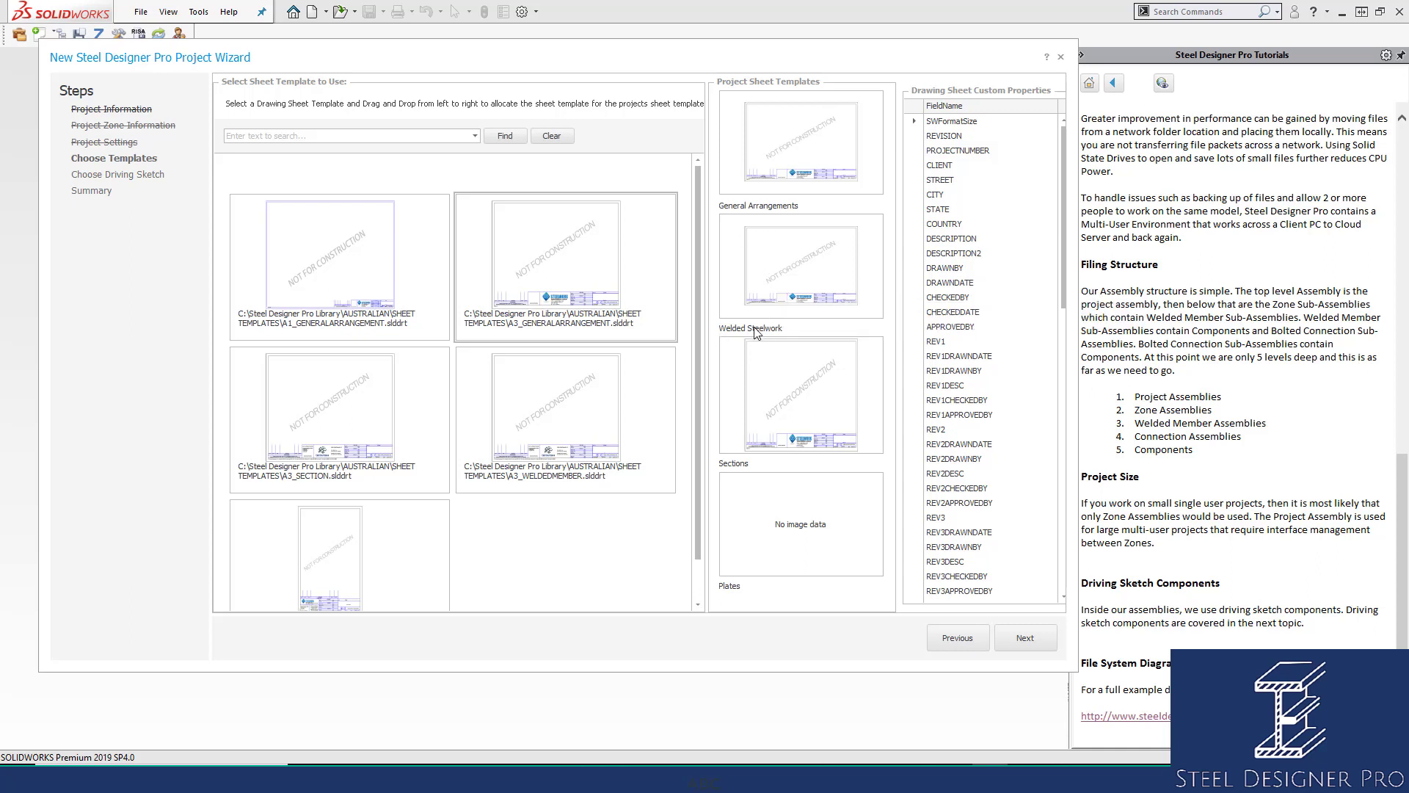
# Assign the A3_WELDEDMEMBER sheet template to Welded Steelwork and the A3_SECTION template to Sections.
pyautogui.moveTo(517, 437); pyautogui.dragTo(767, 308)
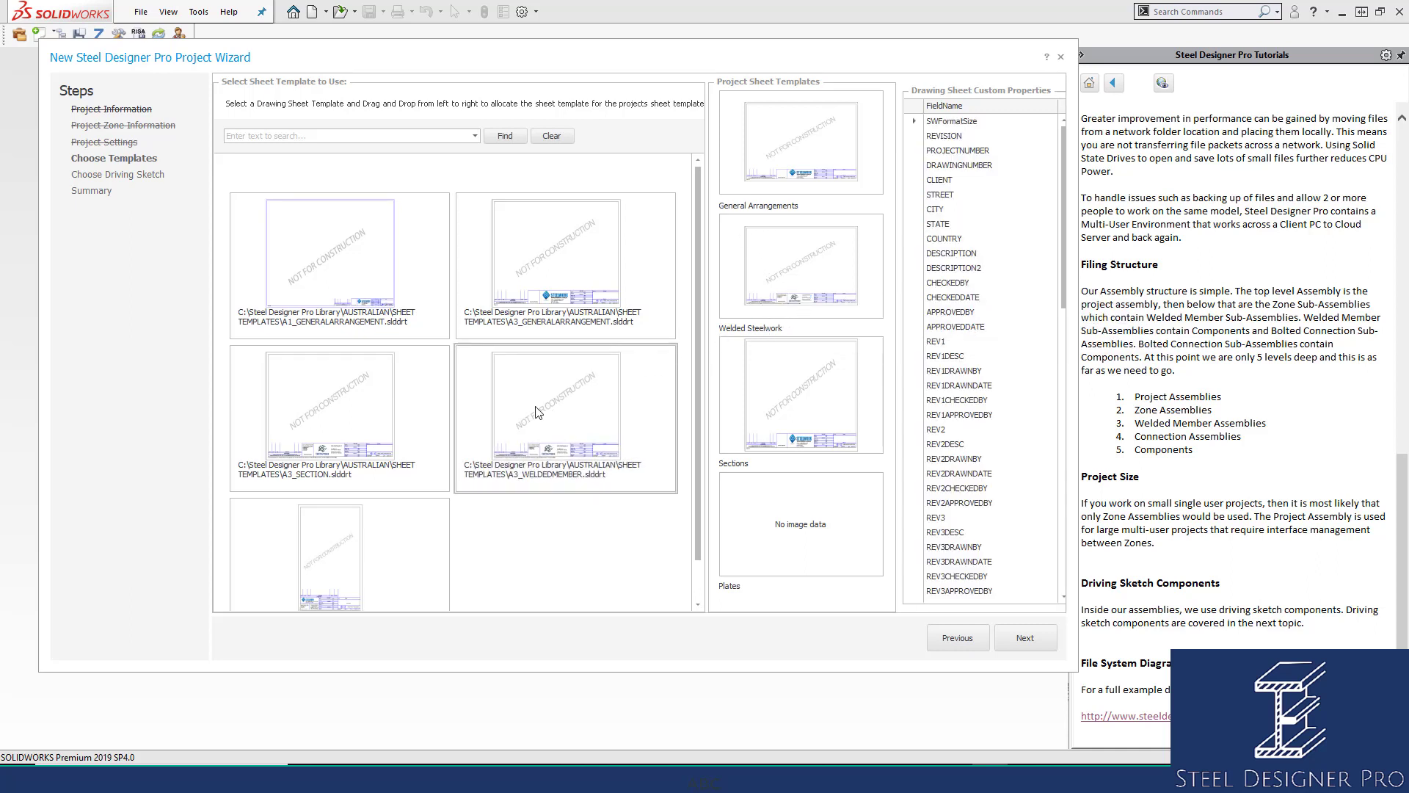
pyautogui.click(334, 416)
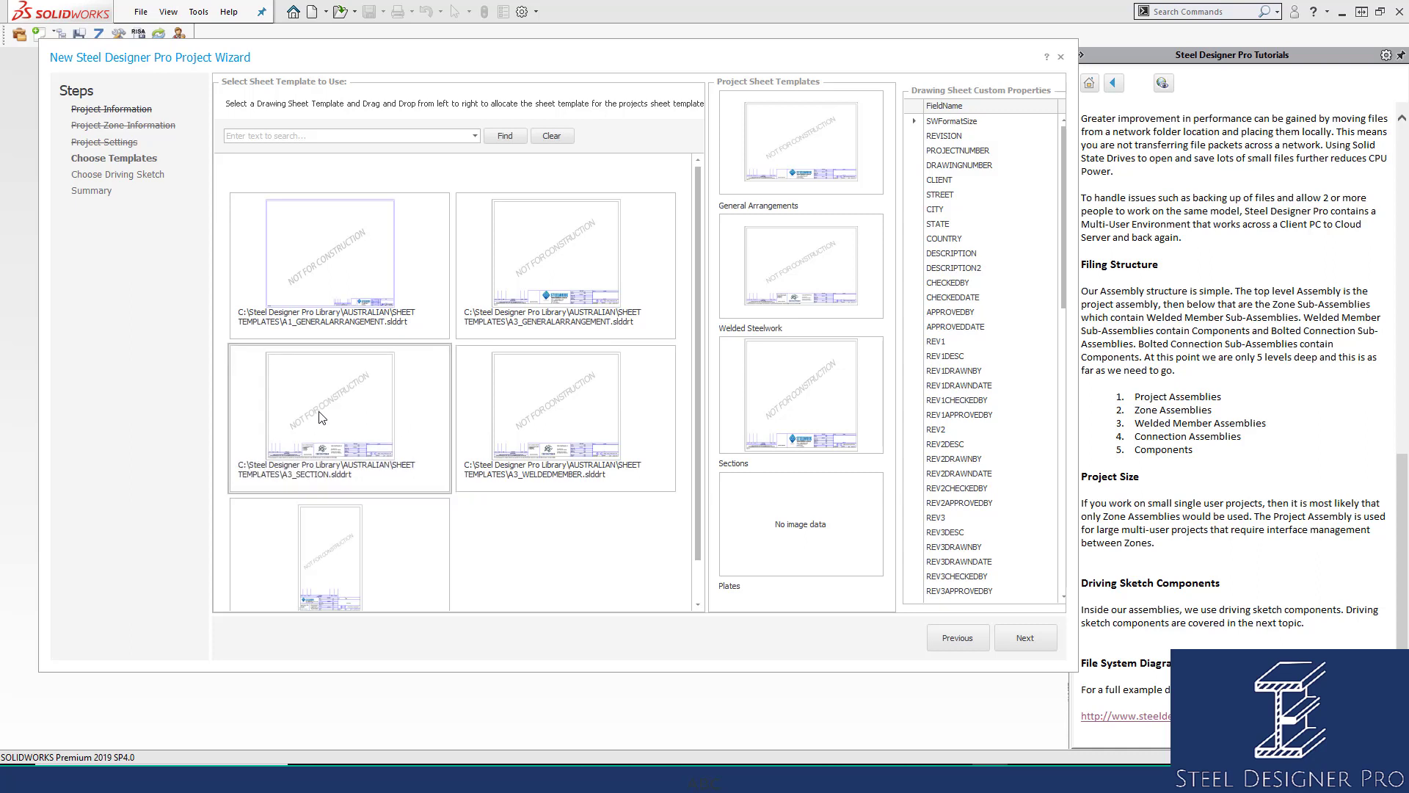
pyautogui.moveTo(320, 417); pyautogui.dragTo(811, 411)
# Assign the A4_PLATE sheet template to Plates, check the drawing sheet custom properties, and continue to the driving sketch selection.
pyautogui.scroll(-1, 339, 551)
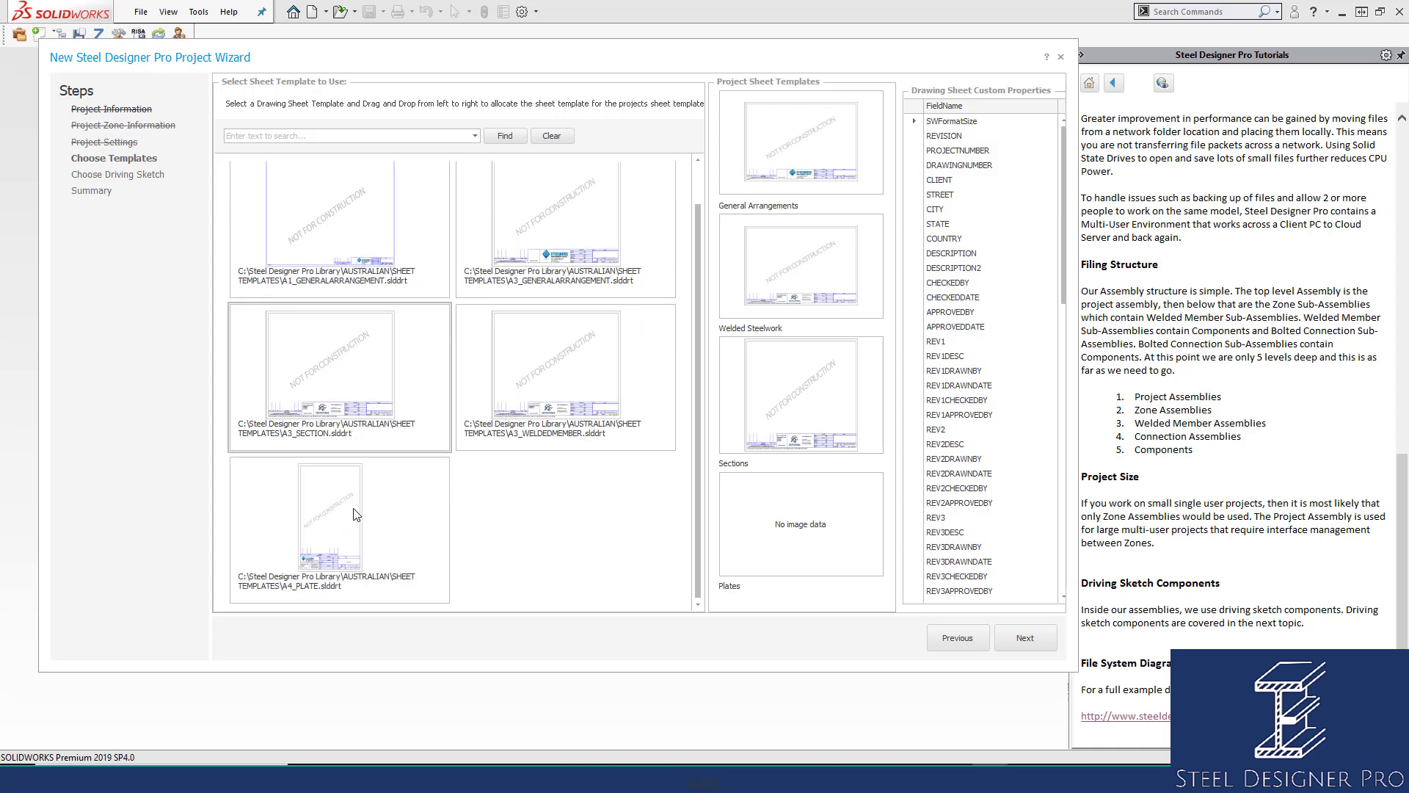
pyautogui.click(356, 515)
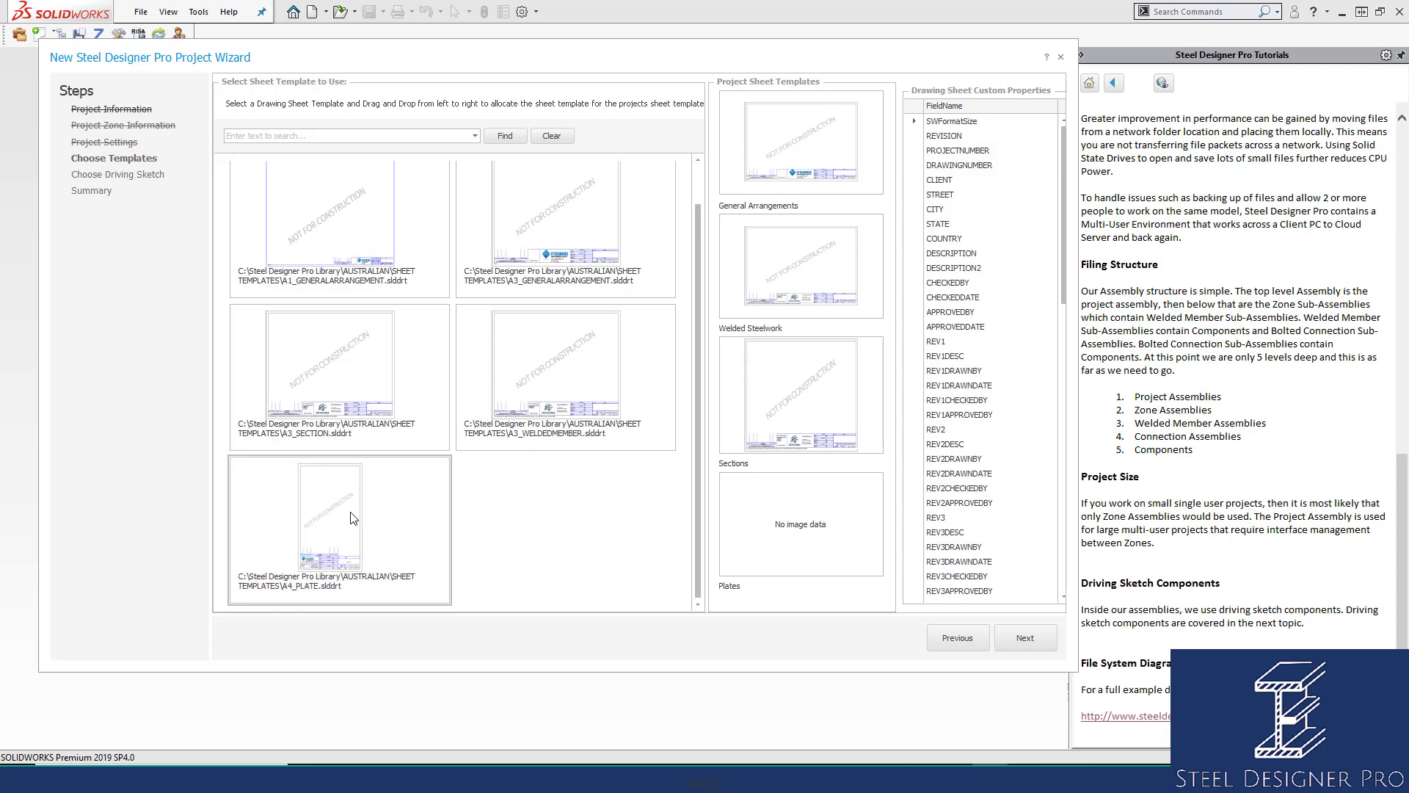
pyautogui.moveTo(353, 518); pyautogui.dragTo(775, 516)
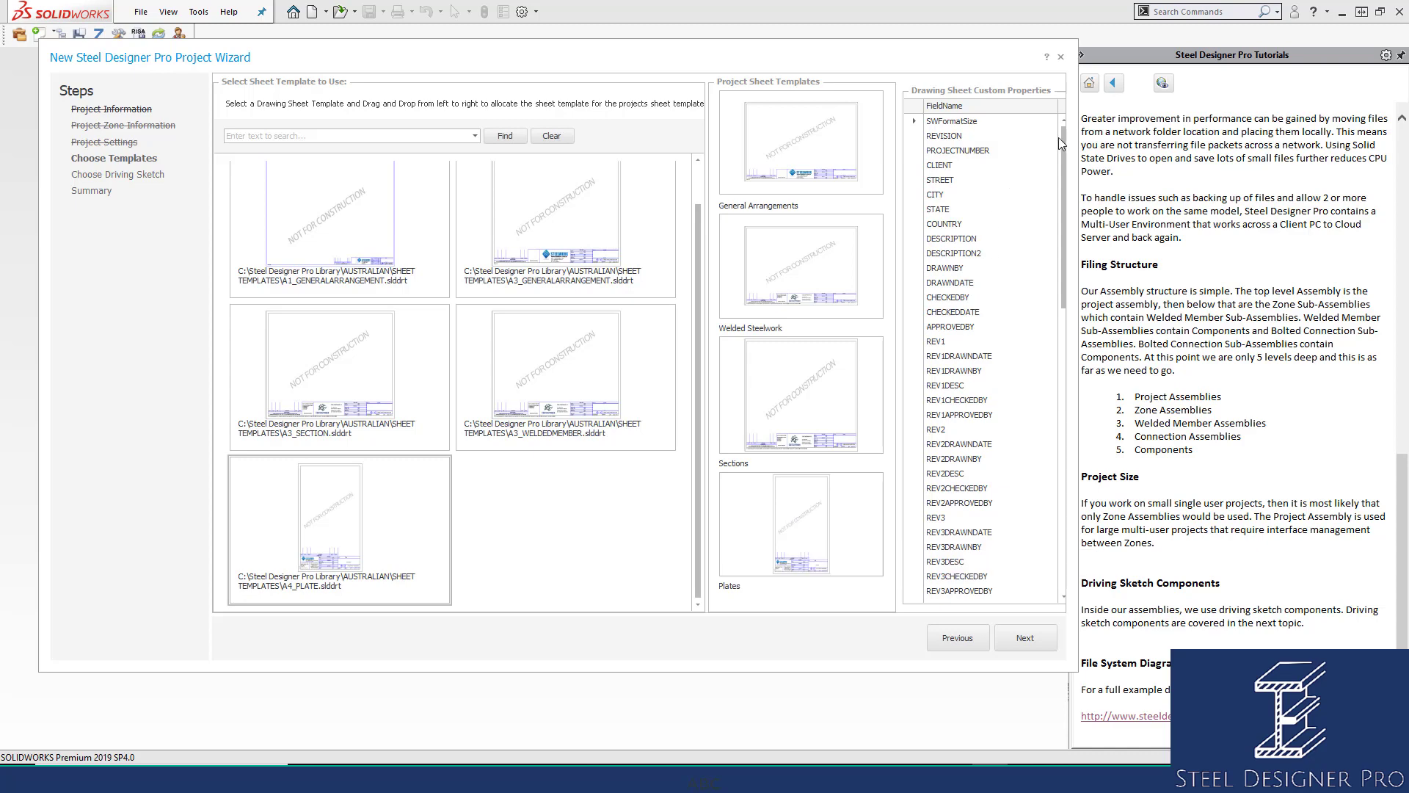
pyautogui.scroll(-2, 1065, 189)
pyautogui.moveTo(1063, 184)
pyautogui.mouseDown()
pyautogui.moveTo(1066, 448)
pyautogui.moveTo(1073, 115)
pyautogui.mouseUp()
pyautogui.click(1024, 638)
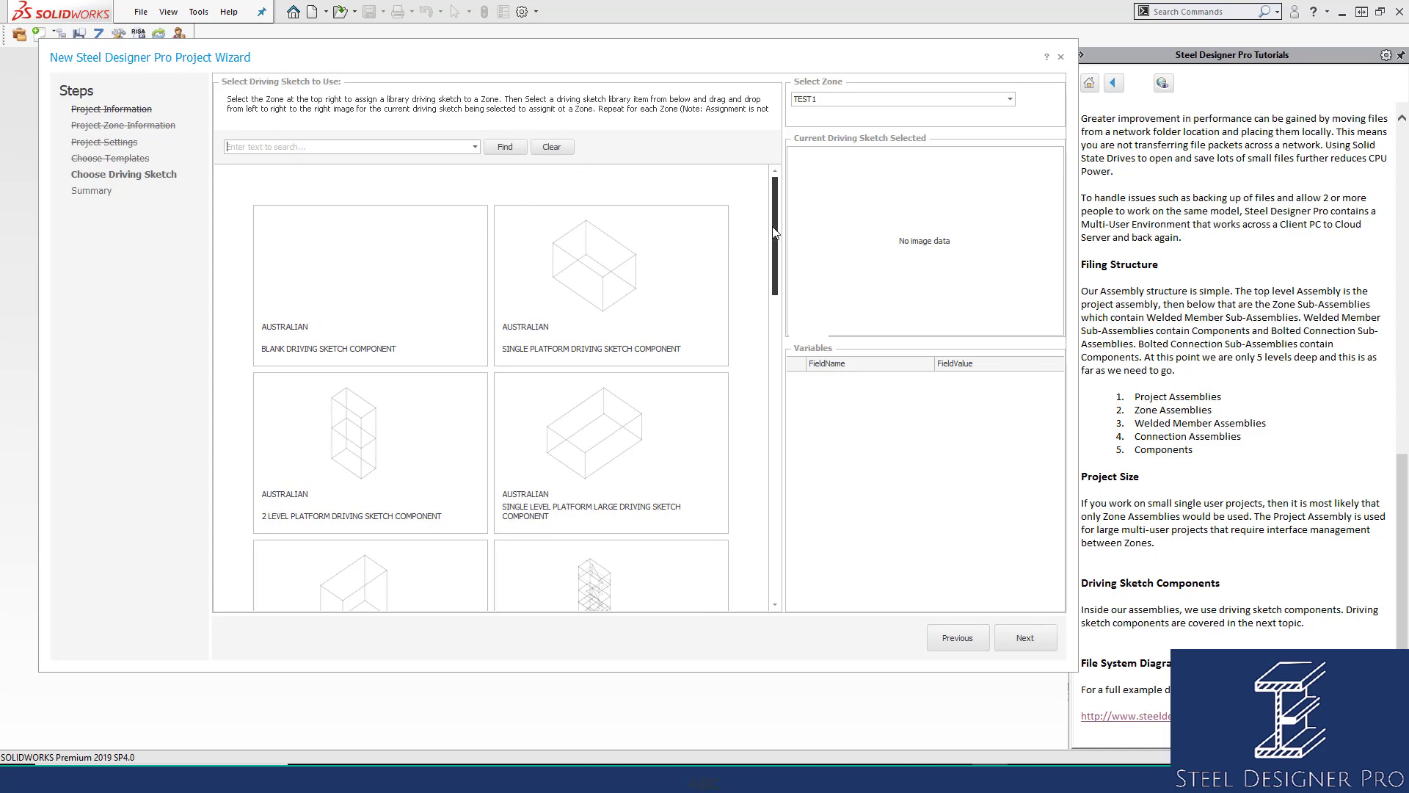
# Assign the SINGLE PLATFORM DRIVING SKETCH COMPONENT to zone TEST1 and check the assignment in the zone list.
pyautogui.moveTo(774, 232)
pyautogui.mouseDown()
pyautogui.moveTo(785, 499)
pyautogui.moveTo(800, 534)
pyautogui.moveTo(781, 339)
pyautogui.moveTo(807, 224)
pyautogui.moveTo(828, 207)
pyautogui.mouseUp()
pyautogui.click(1009, 99)
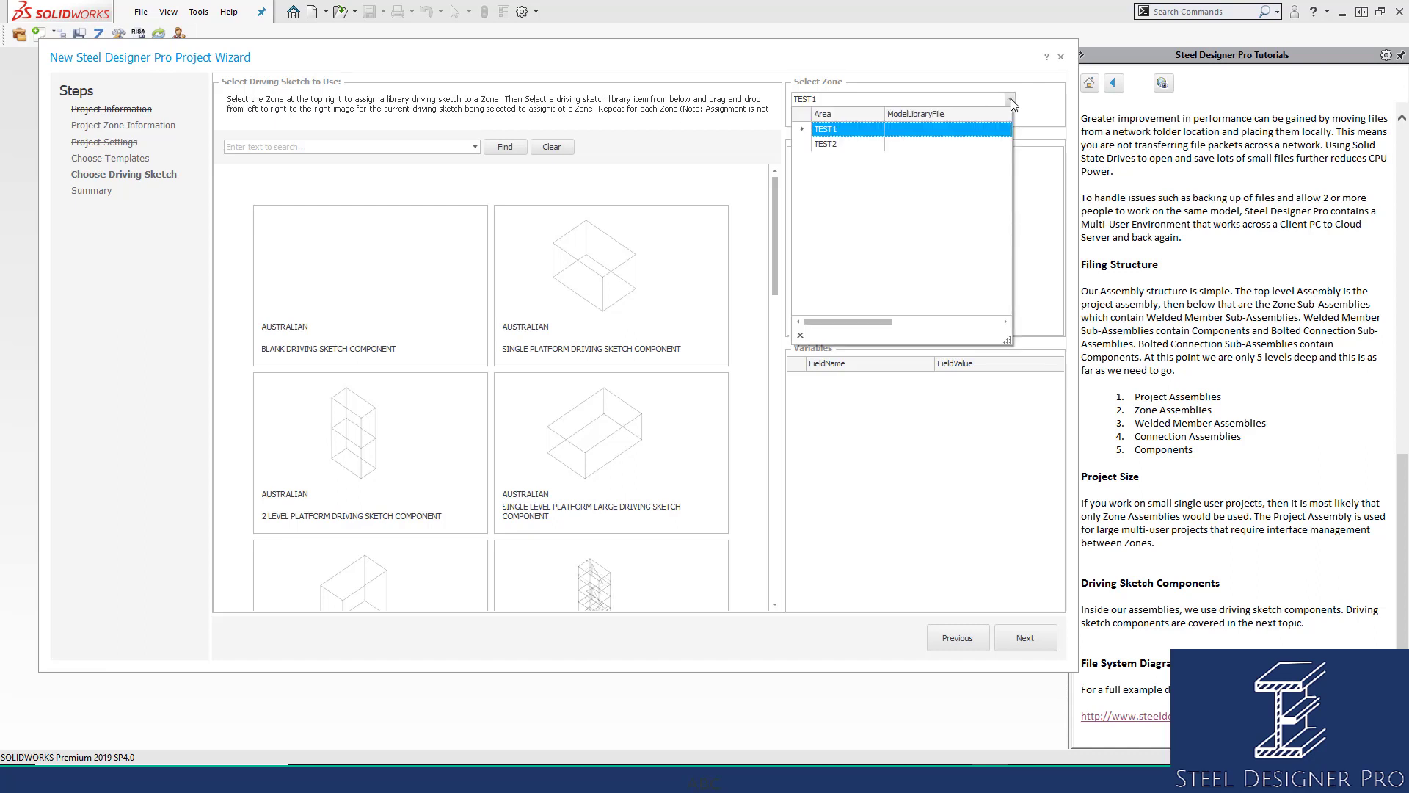
pyautogui.click(839, 132)
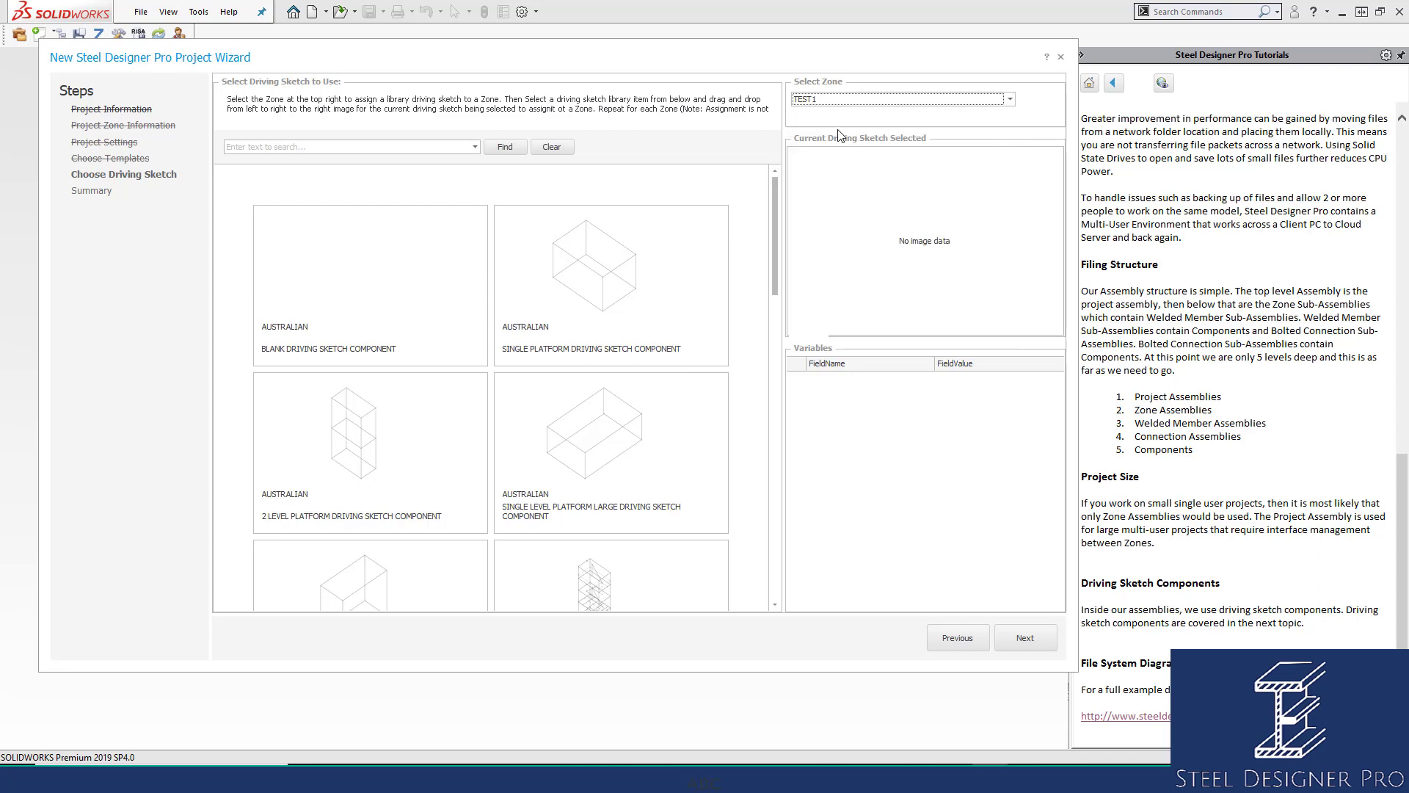
pyautogui.click(608, 286)
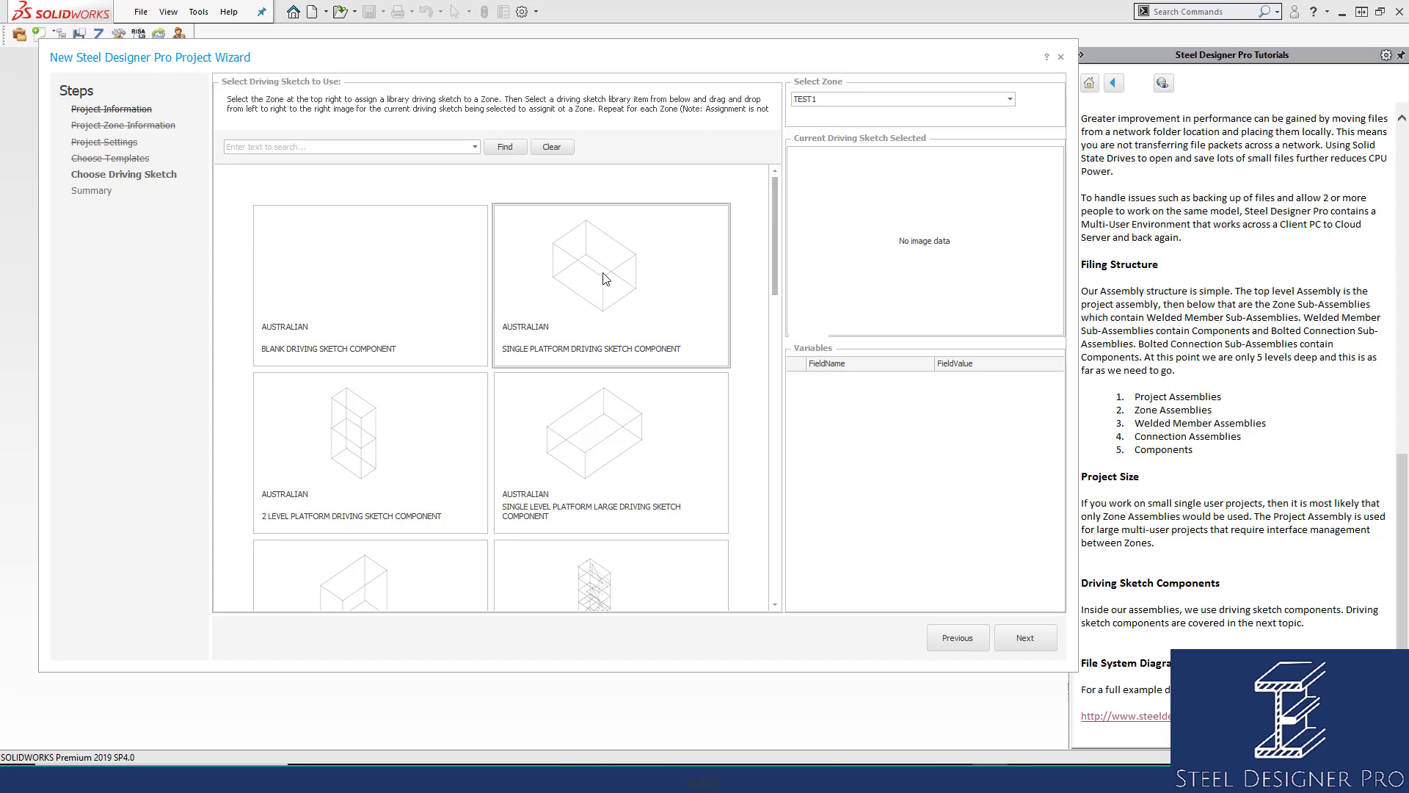
pyautogui.click(567, 282)
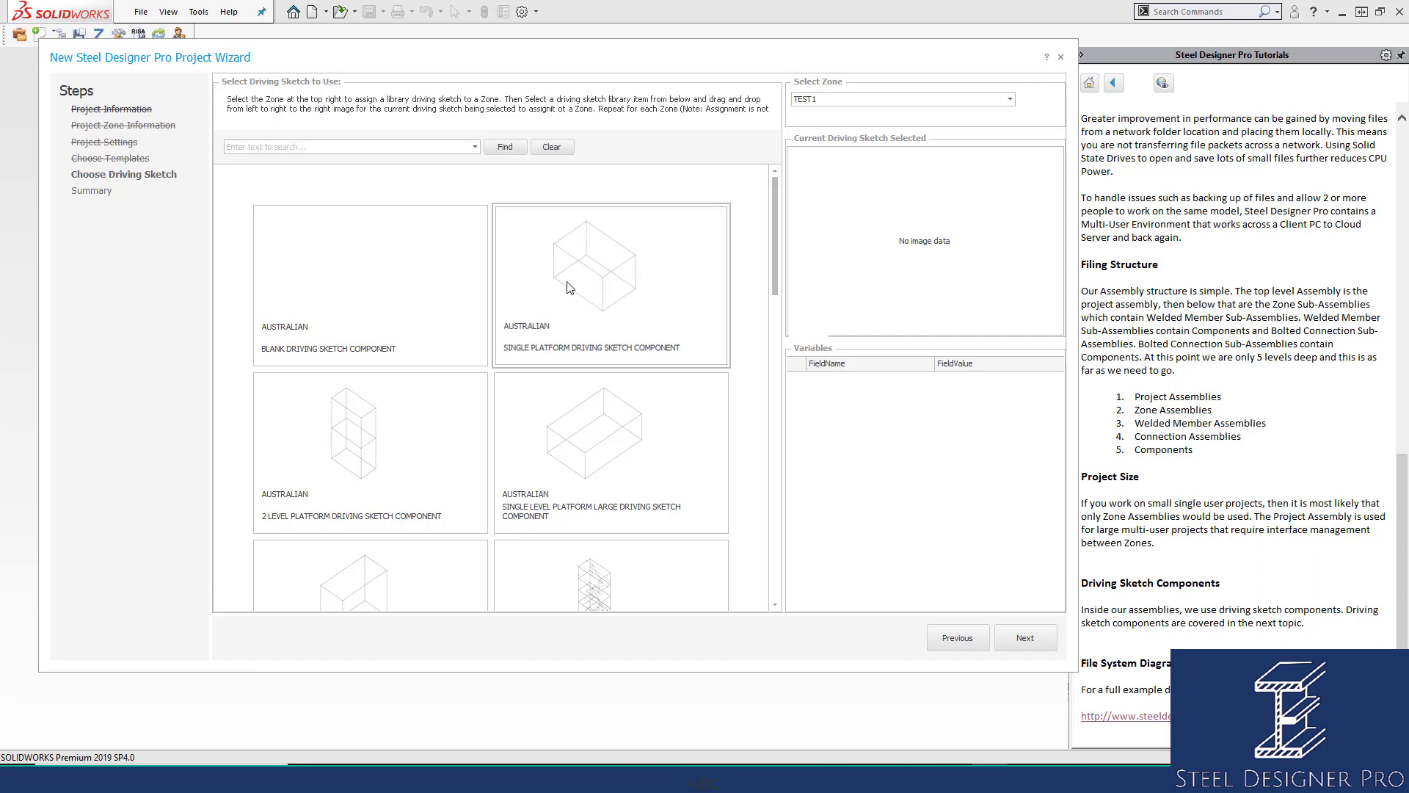
pyautogui.moveTo(567, 282); pyautogui.dragTo(917, 255)
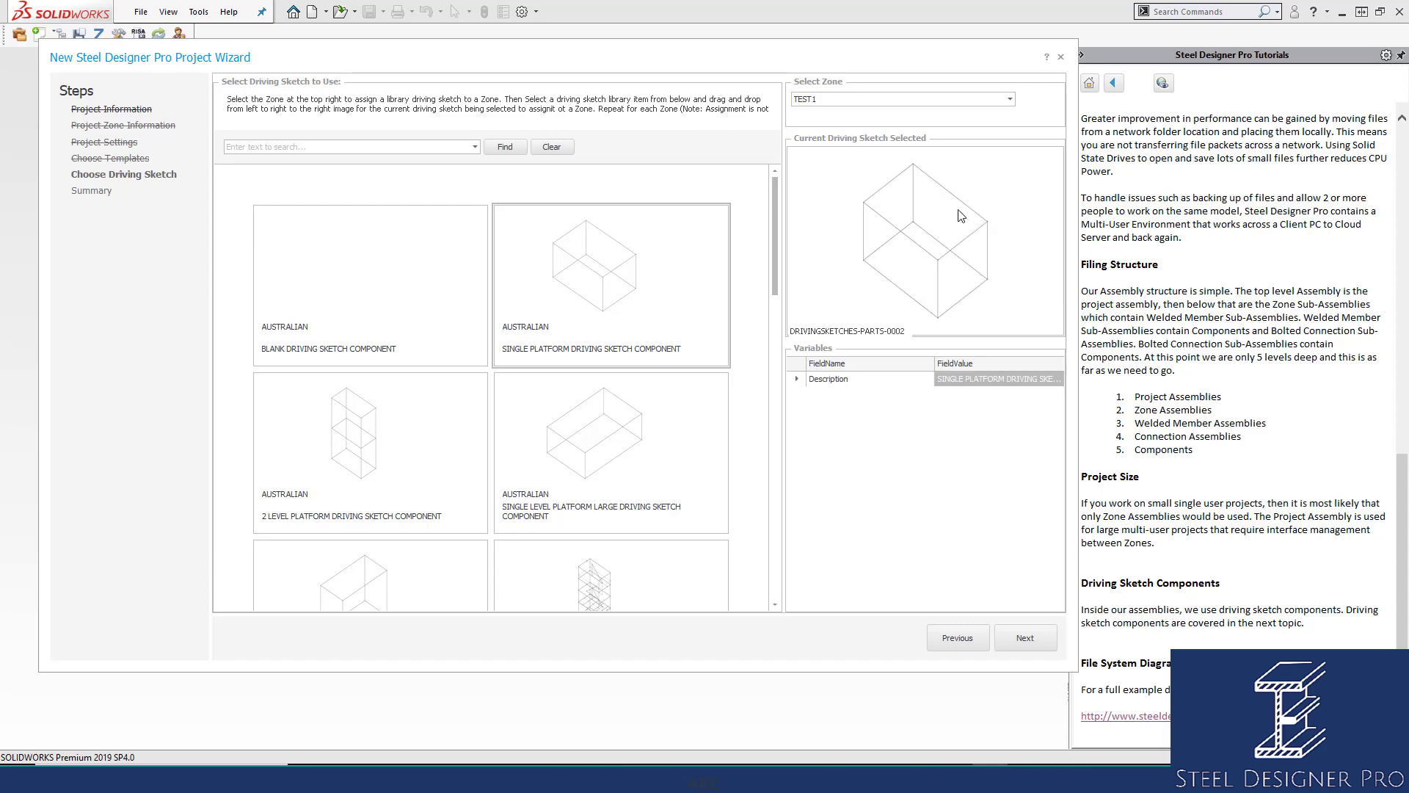
pyautogui.click(1010, 100)
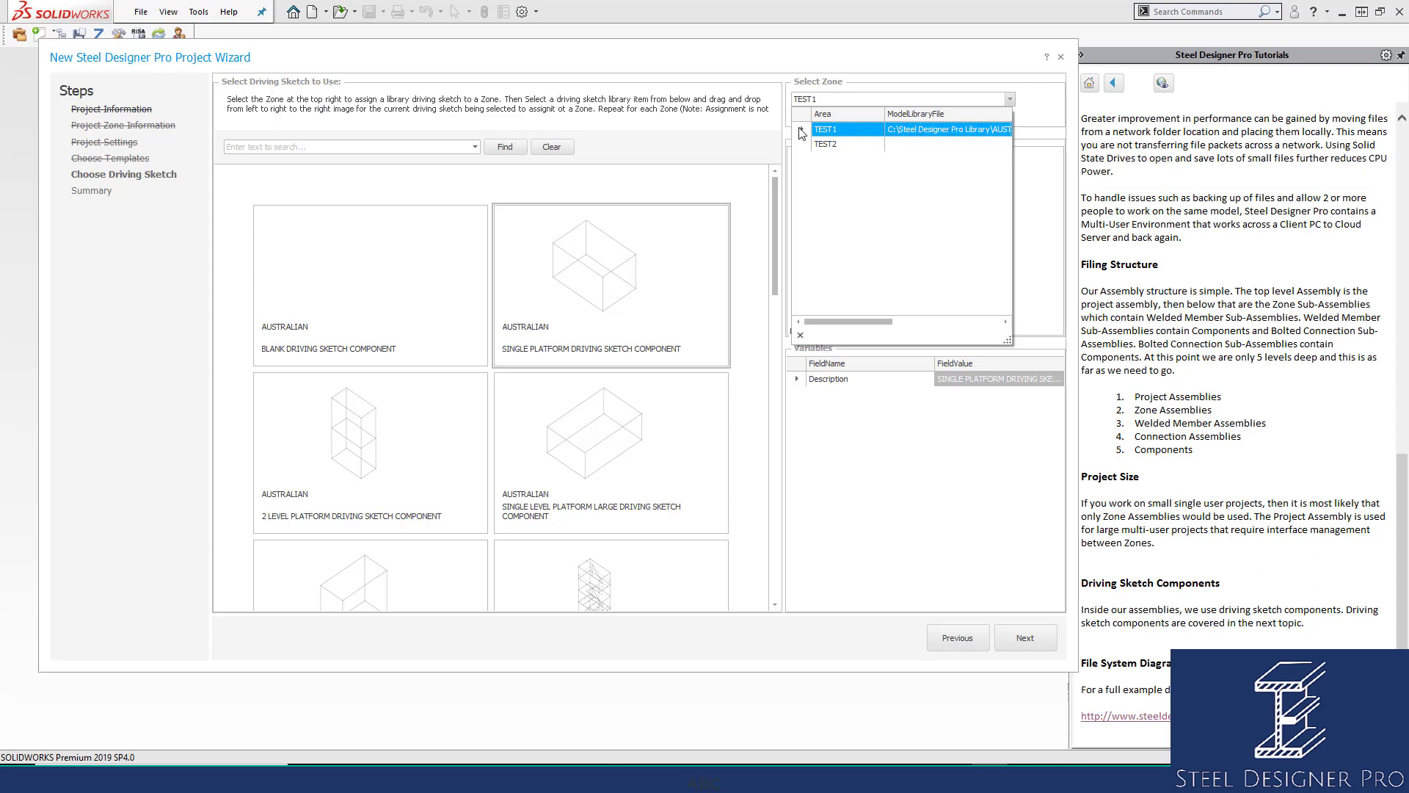
pyautogui.click(1037, 193)
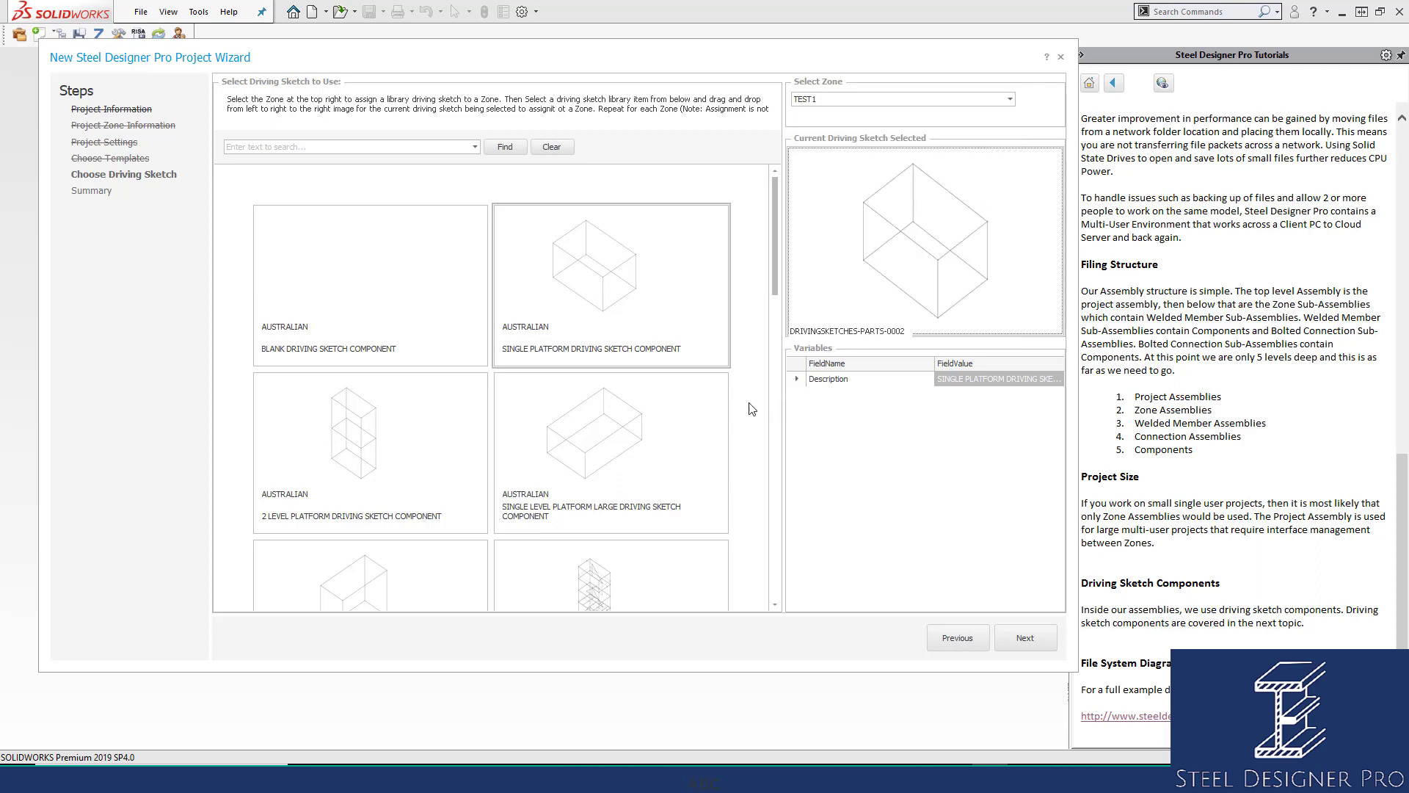
# Assign the 2 LEVEL PLATFORM DRIVING SKETCH COMPONENT to zone TEST2.
pyautogui.click(1010, 99)
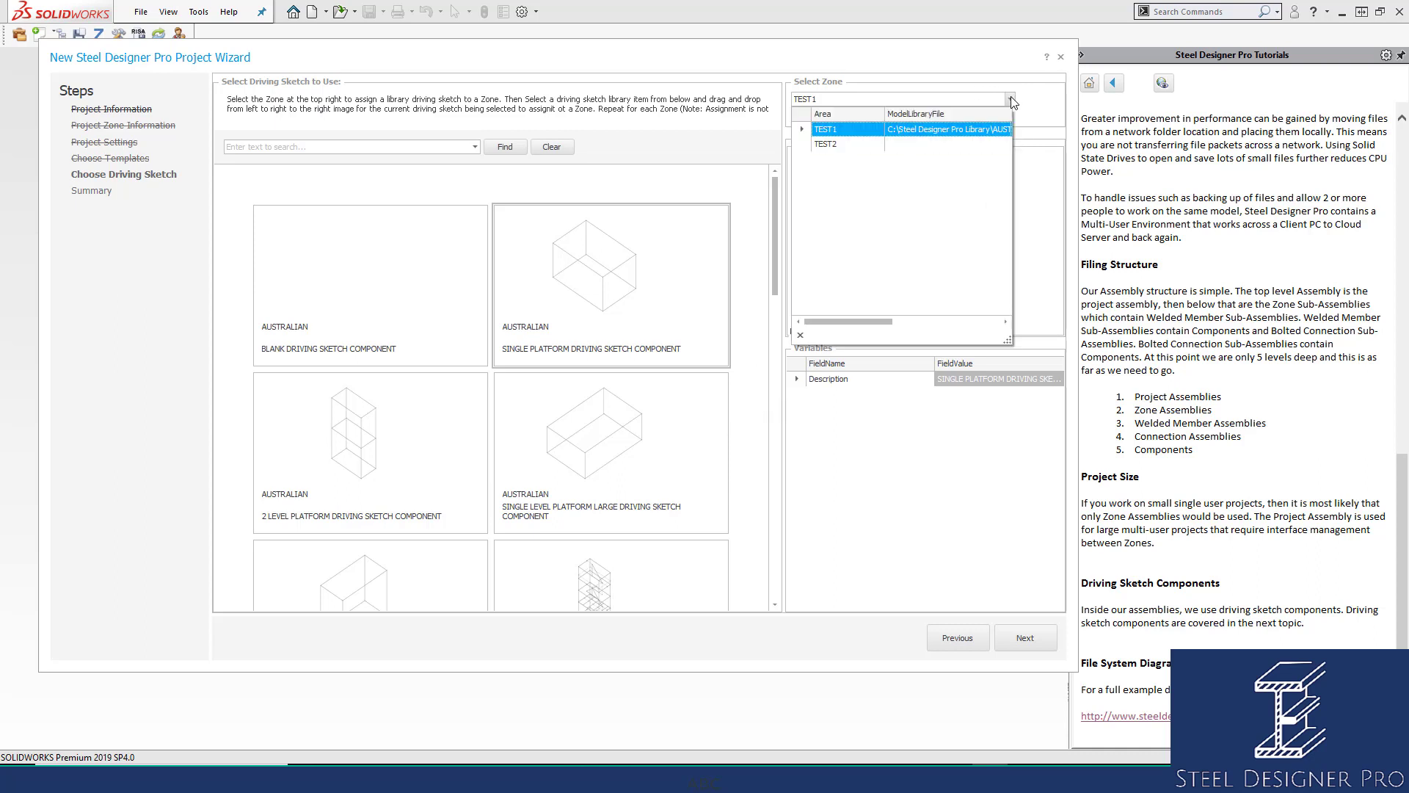
pyautogui.click(866, 141)
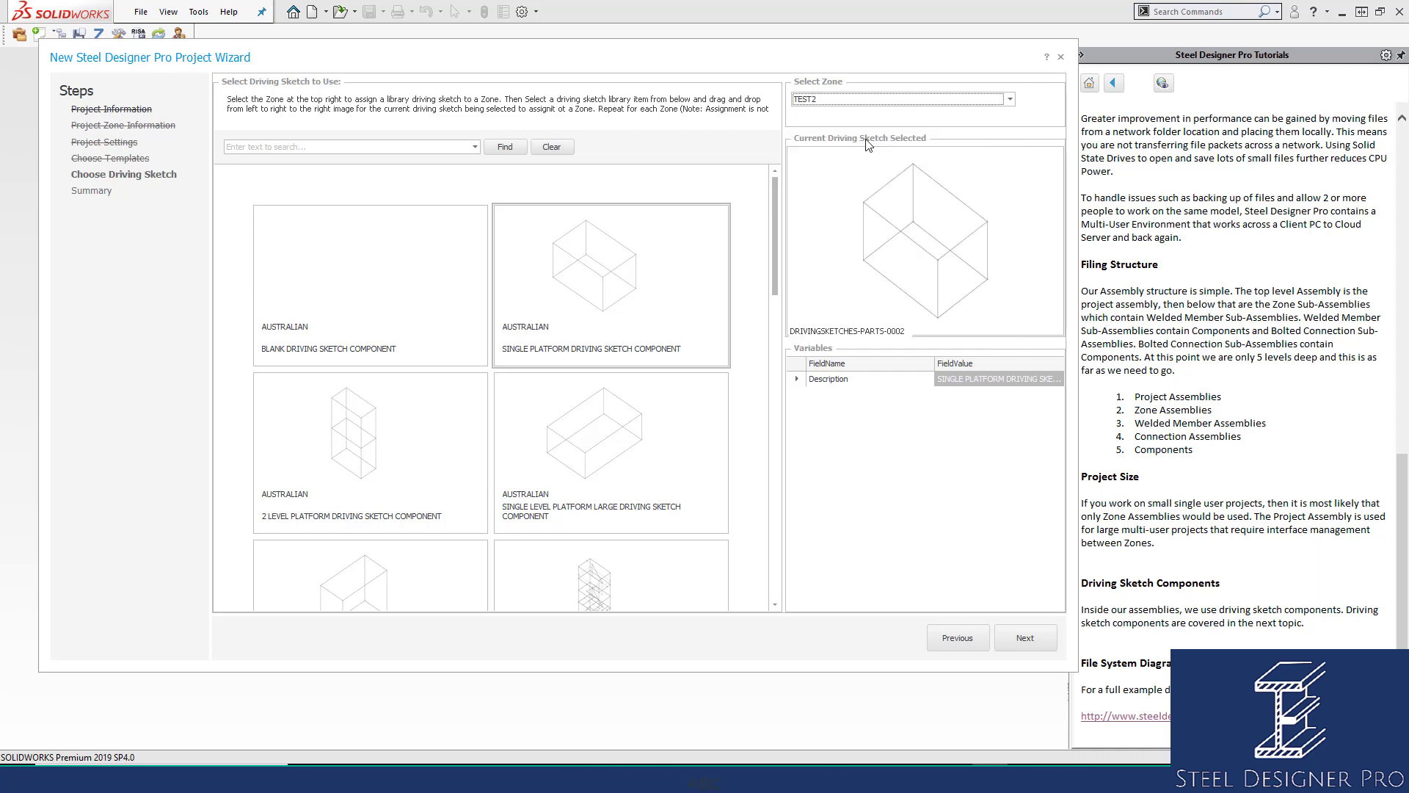
pyautogui.click(402, 439)
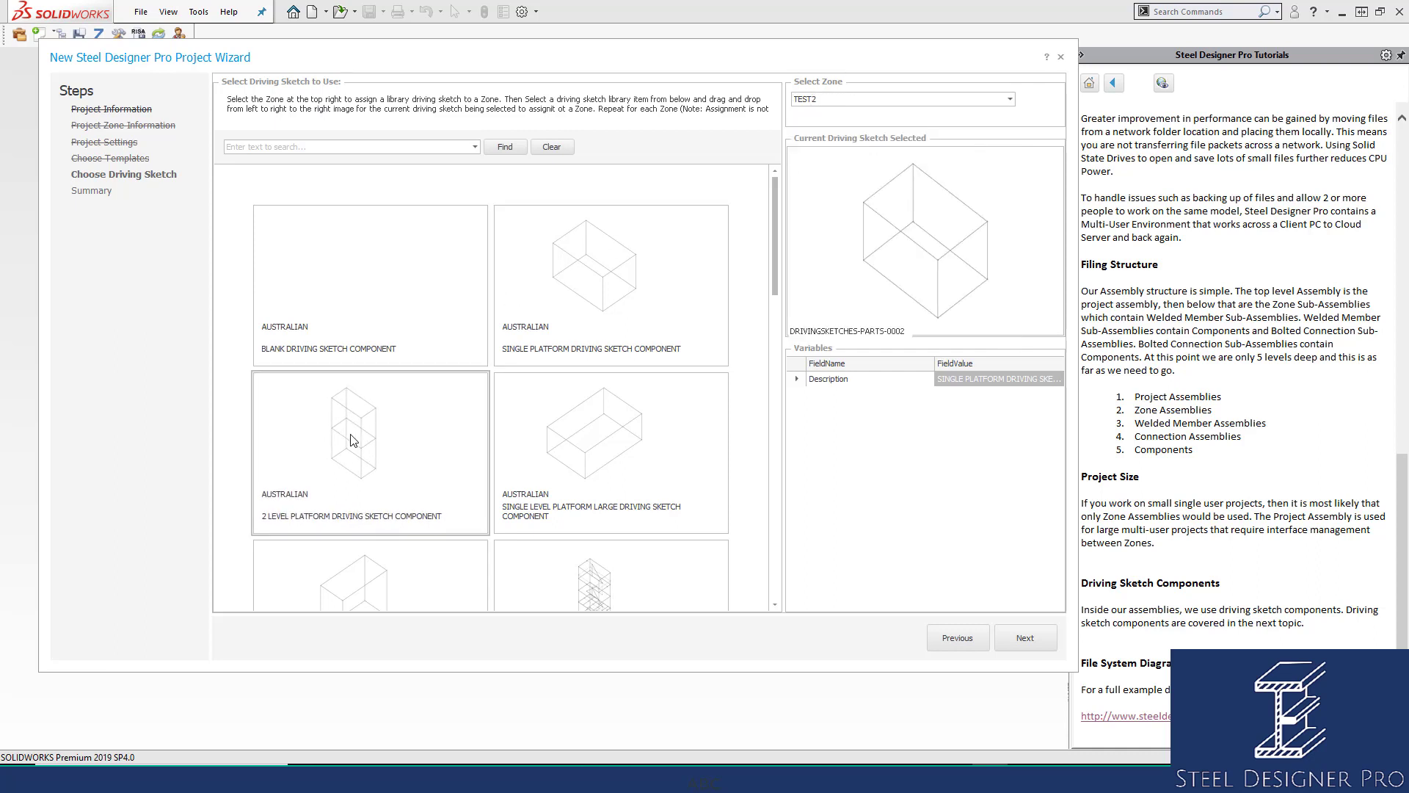
pyautogui.moveTo(350, 440); pyautogui.dragTo(956, 223)
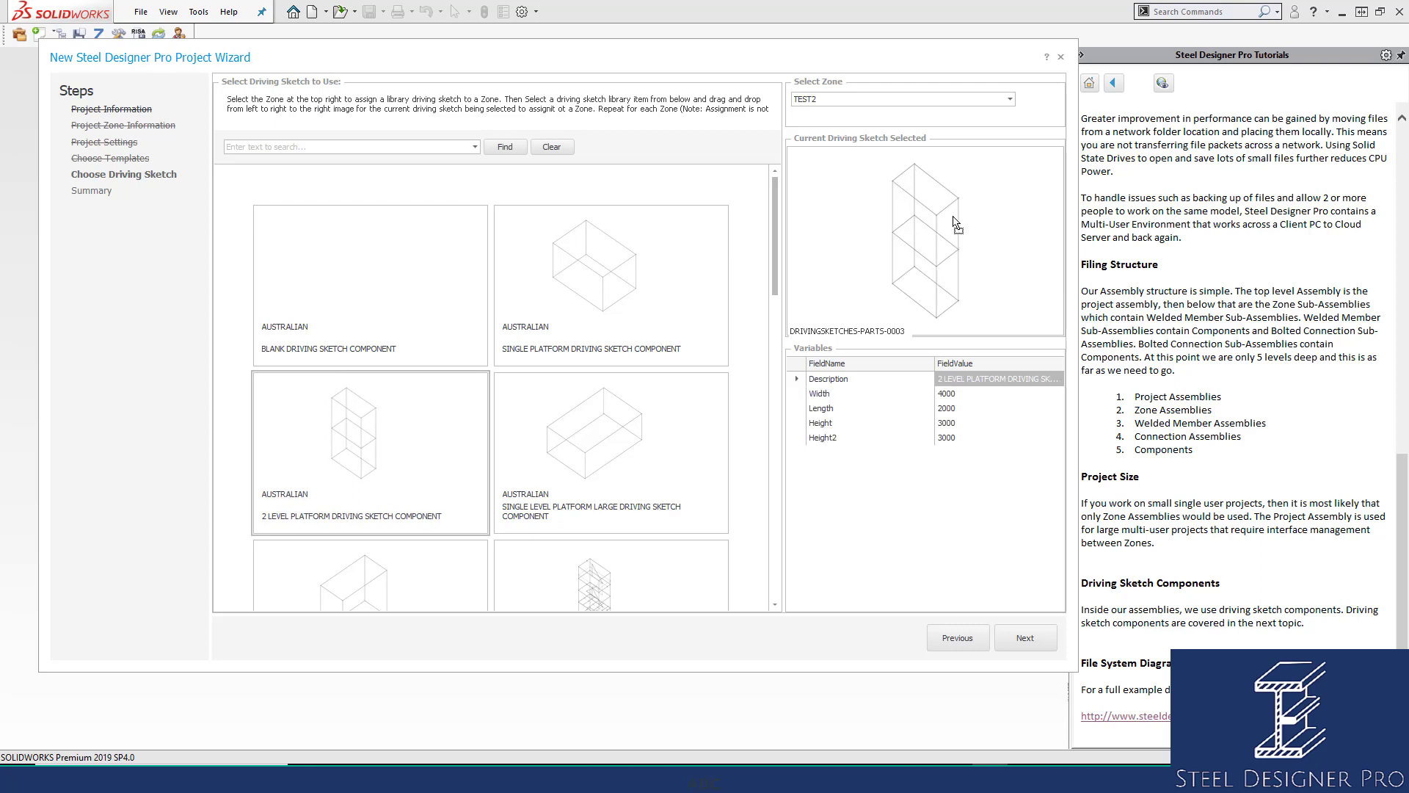
# Switch between zones TEST1 and TEST2 to check the driving sketch library file assigned to each.
pyautogui.click(1009, 100)
pyautogui.click(964, 132)
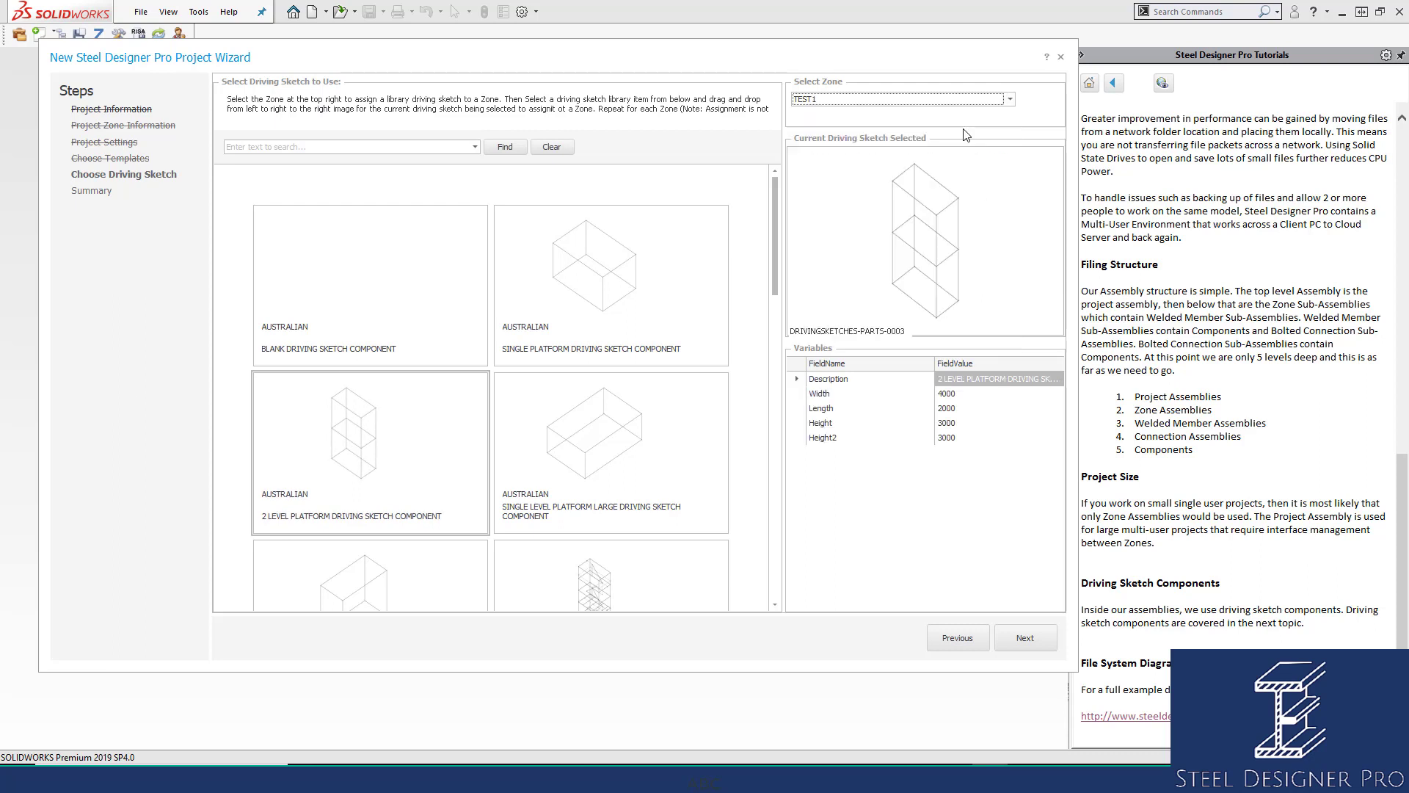
pyautogui.click(1009, 99)
pyautogui.click(932, 143)
pyautogui.click(1009, 99)
pyautogui.click(956, 126)
pyautogui.click(1010, 99)
pyautogui.click(939, 143)
pyautogui.click(1010, 101)
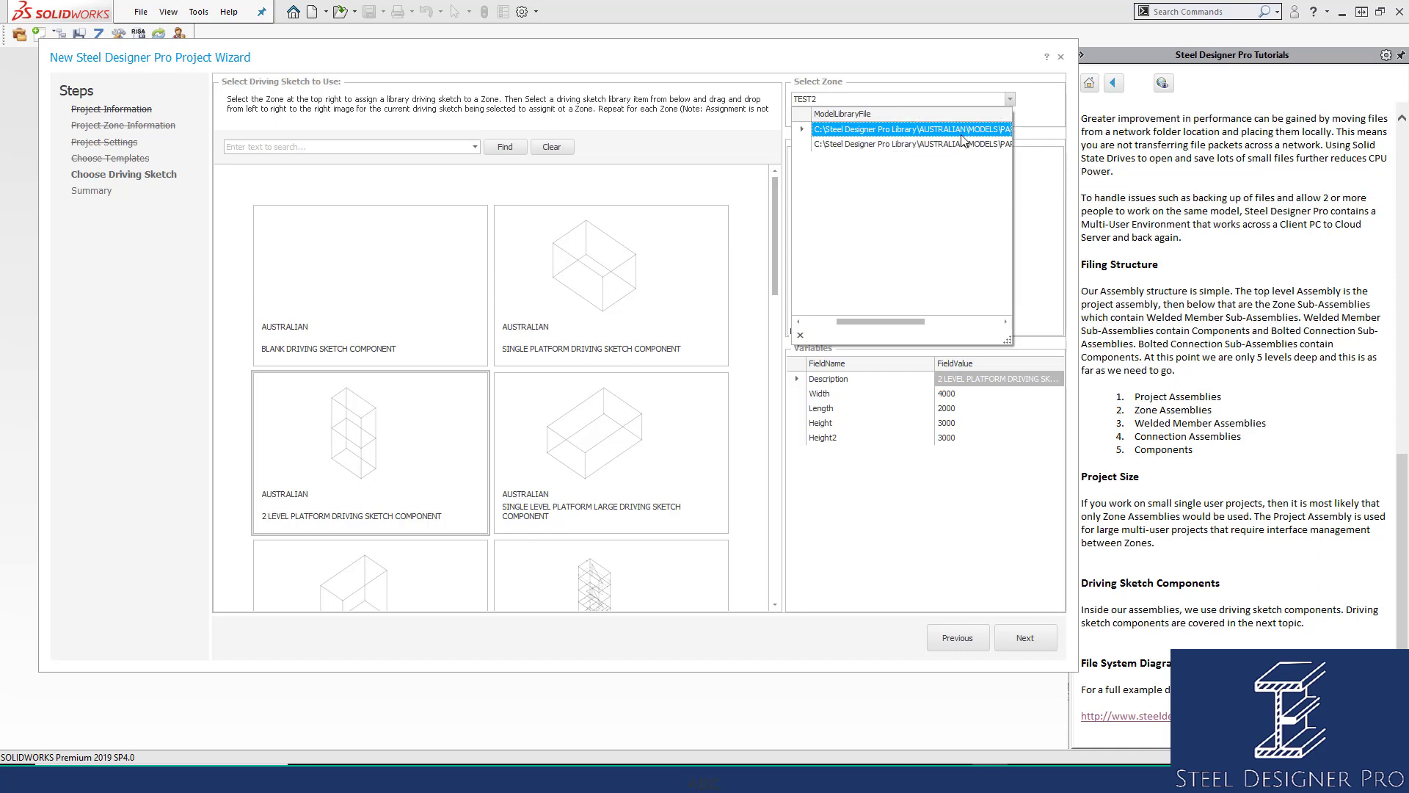
pyautogui.click(928, 57)
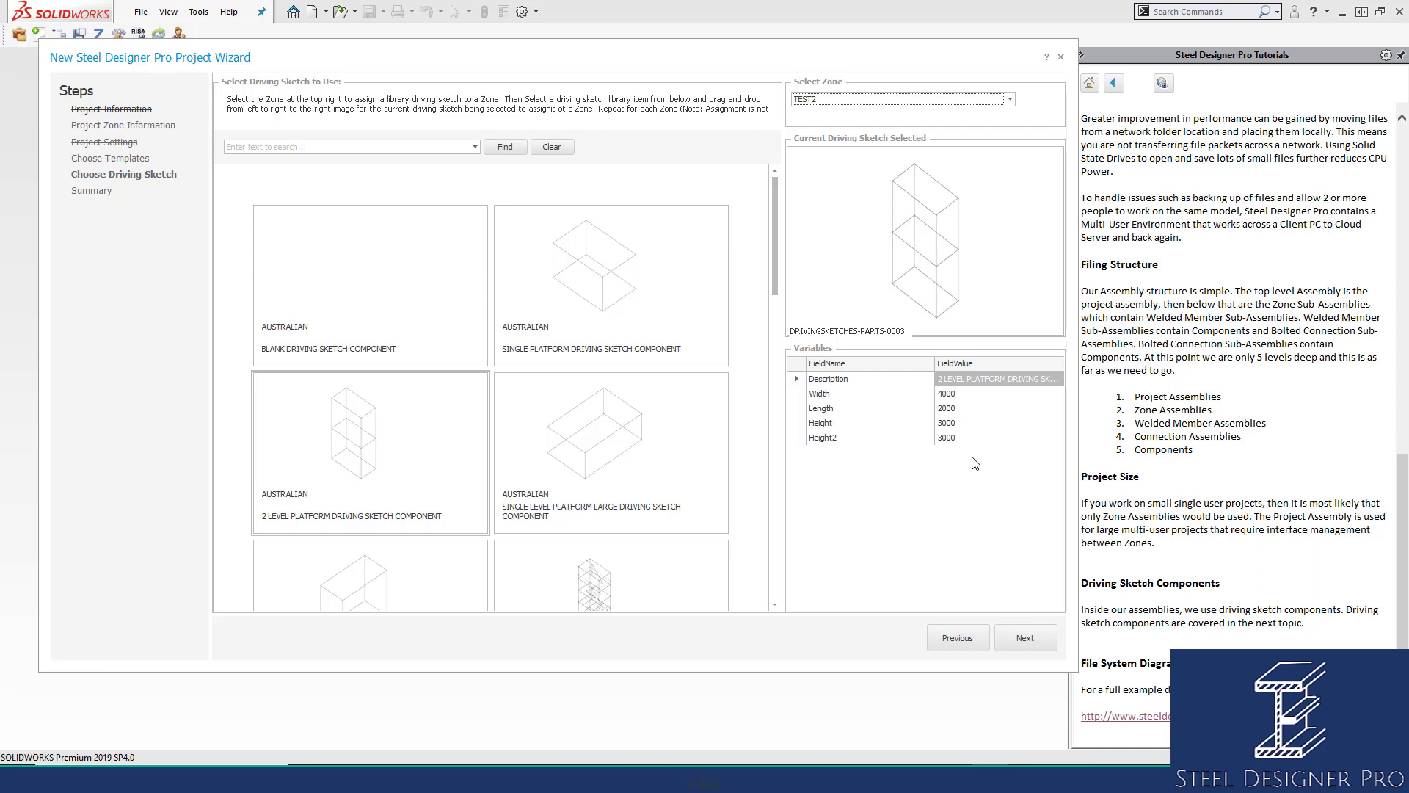
# Continue to the wizard summary, create the project, and show the project commands in the Project Command Centre.
pyautogui.click(1030, 640)
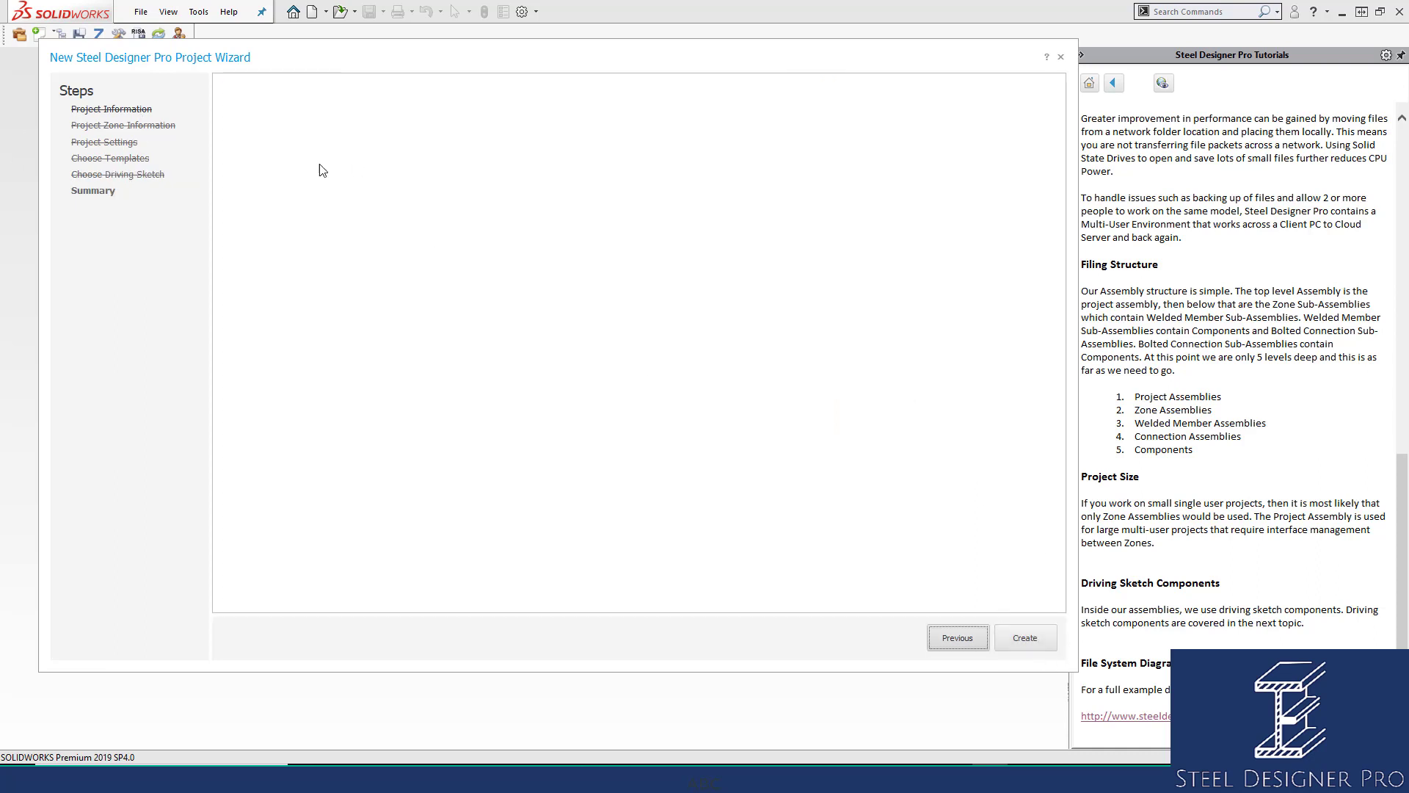
pyautogui.click(1025, 635)
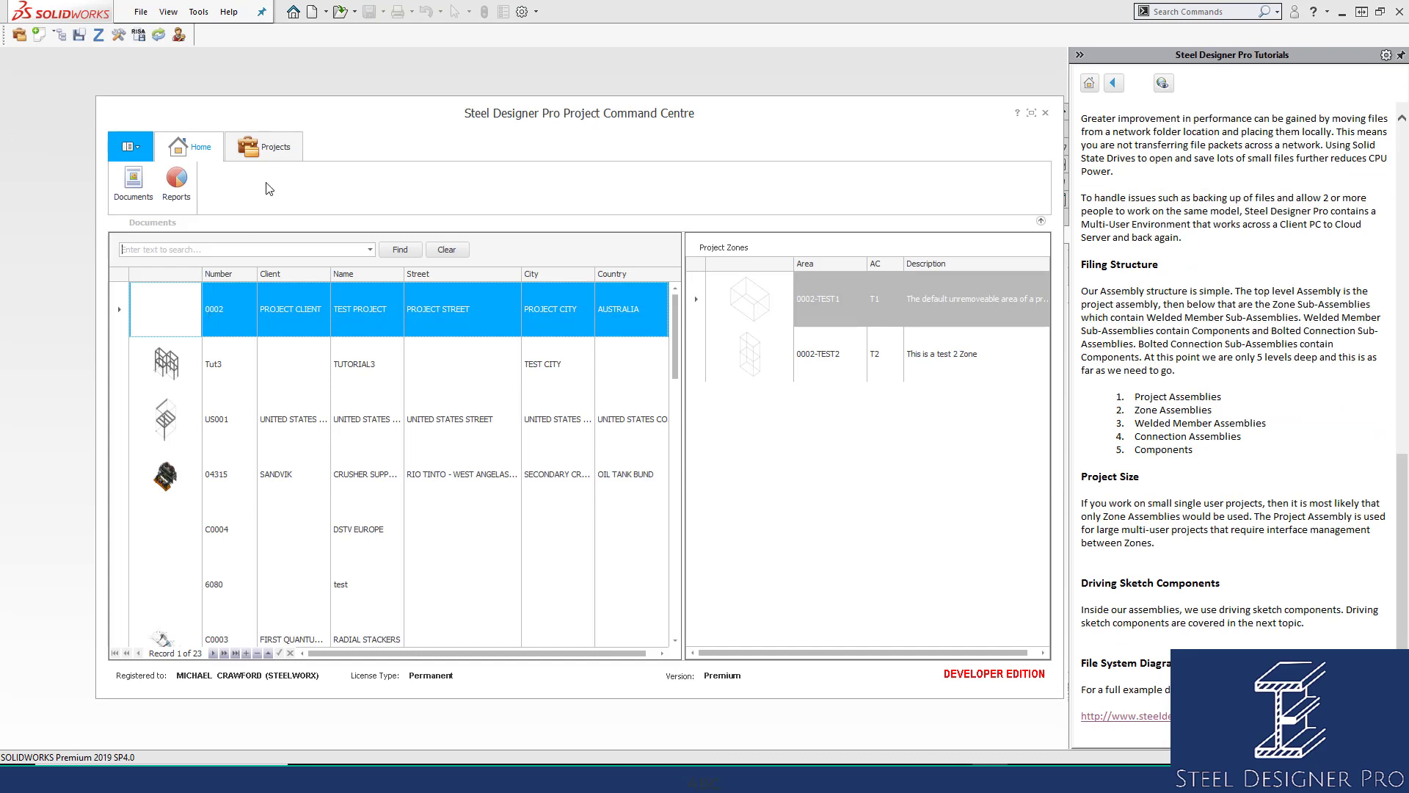
pyautogui.click(266, 149)
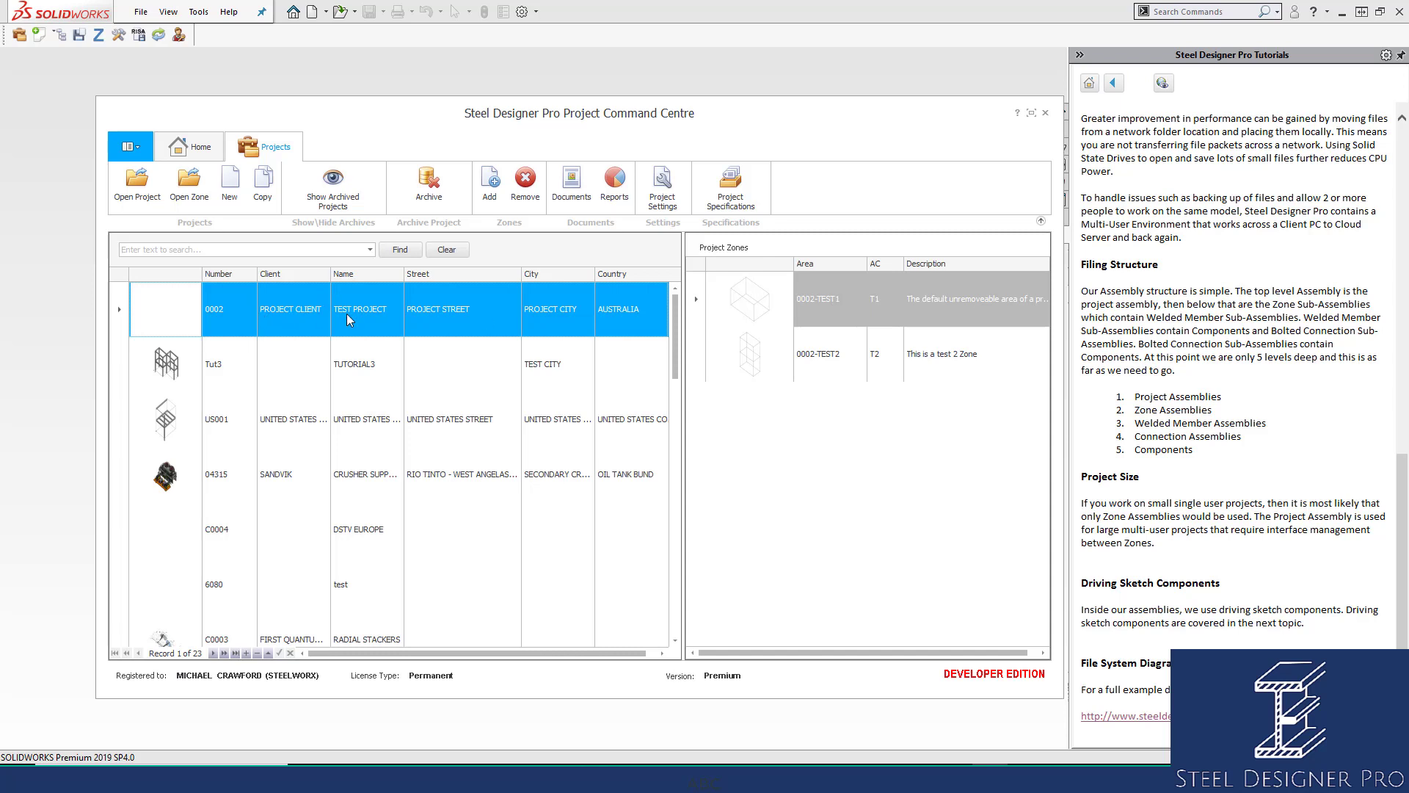
# Review the TEST PROJECT details without changing them and look through its zones 0002-TEST1 and 0002-TEST2.
pyautogui.doubleClick(317, 313)
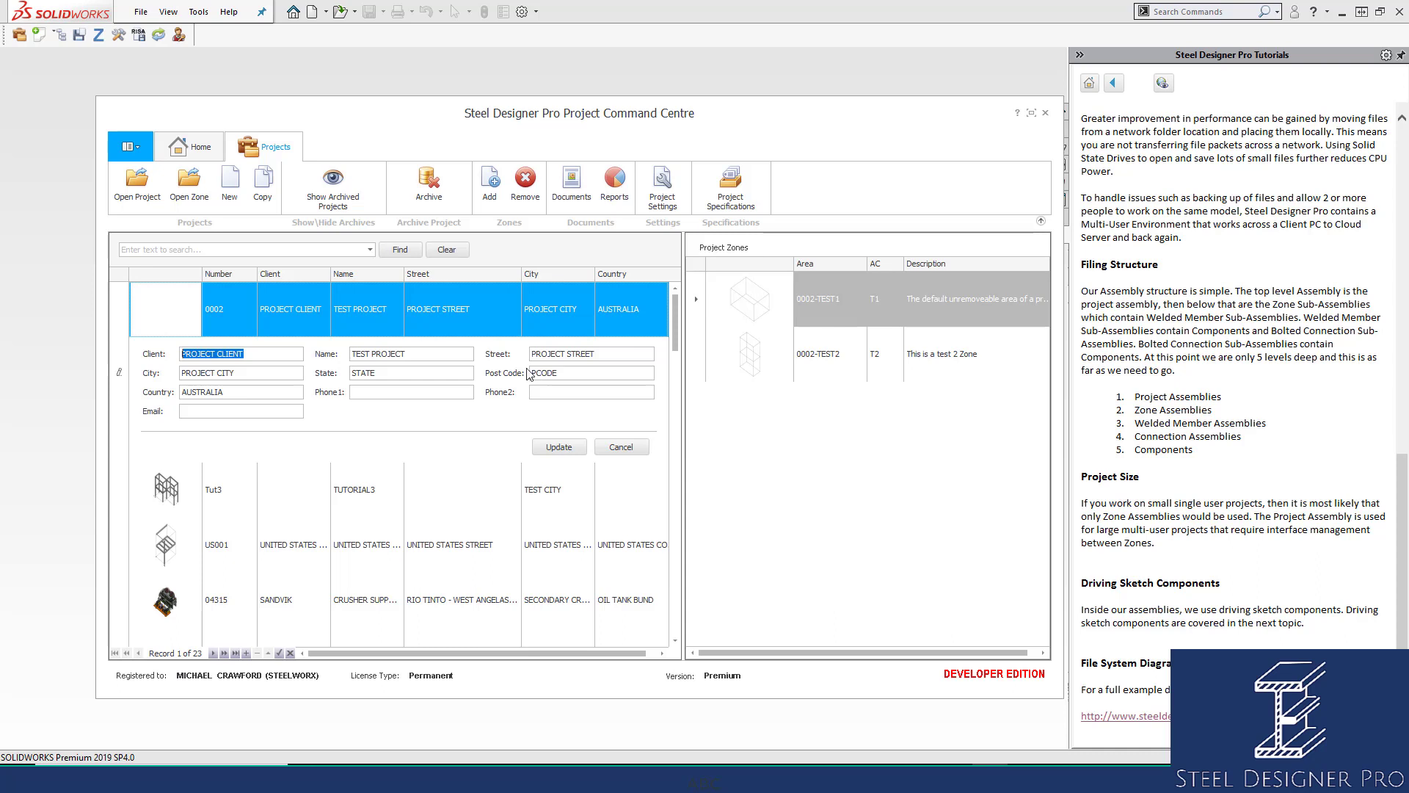
pyautogui.click(620, 447)
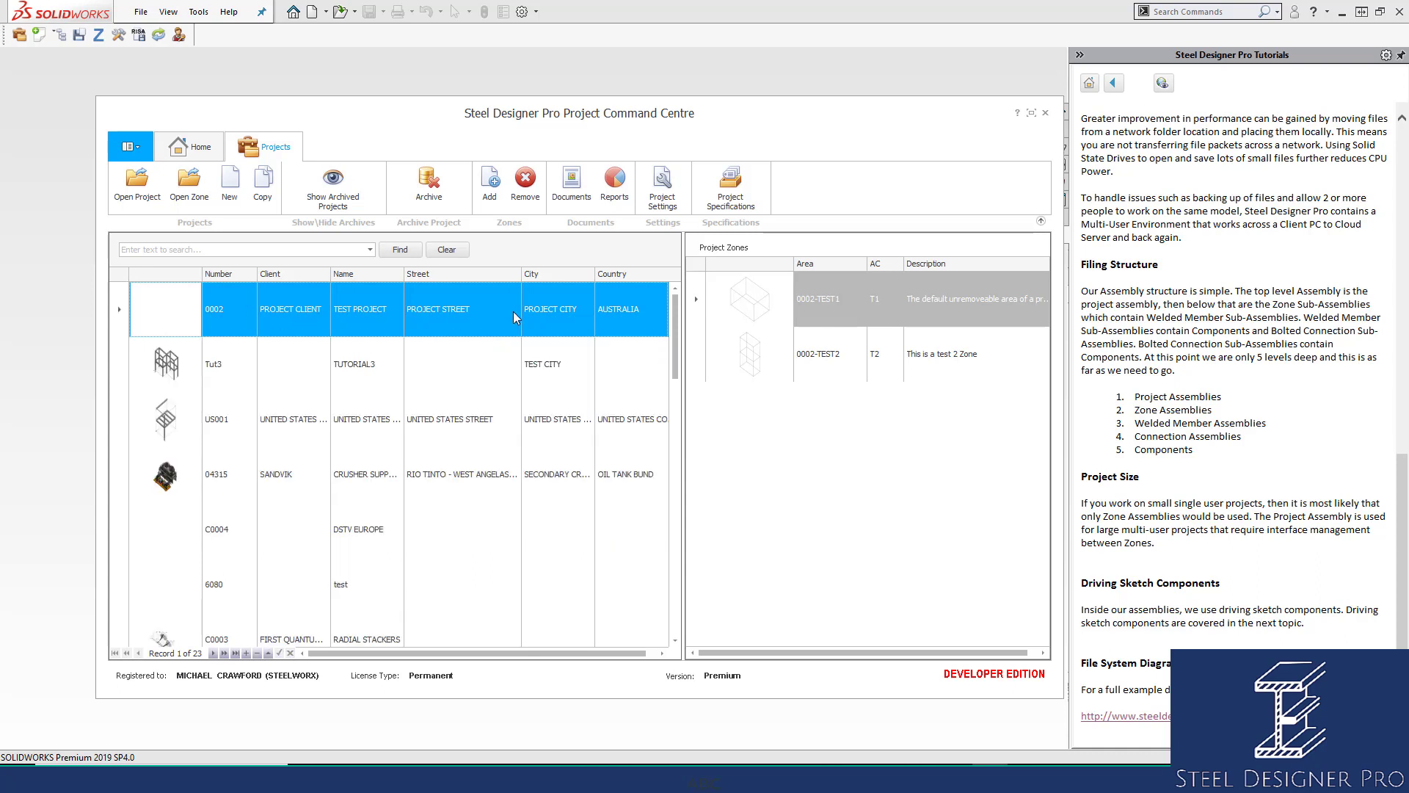
pyautogui.click(843, 361)
pyautogui.click(848, 304)
pyautogui.click(847, 347)
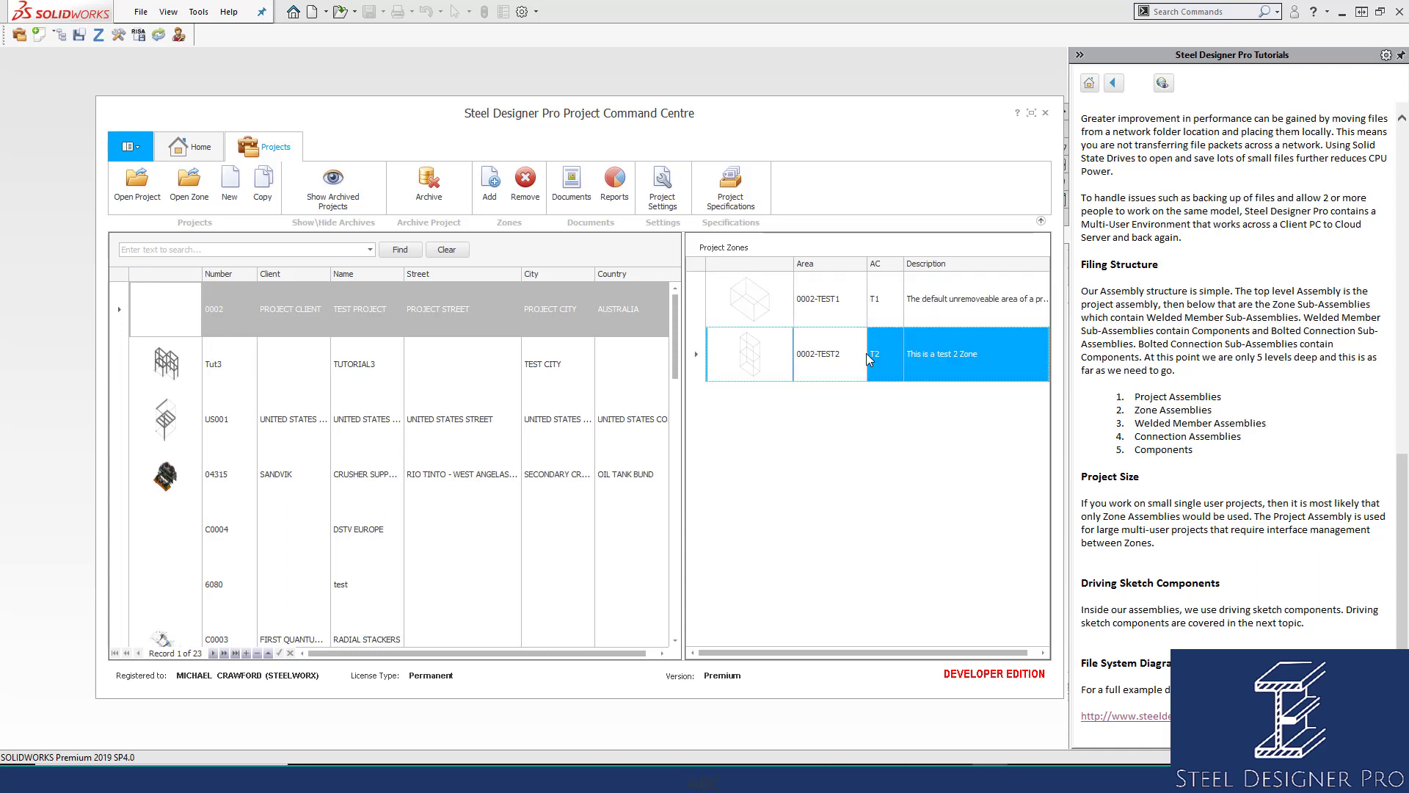
pyautogui.click(827, 303)
pyautogui.click(829, 360)
# Open zone 0002-TEST1 in its Default configuration as Fully Resolved.
pyautogui.click(832, 306)
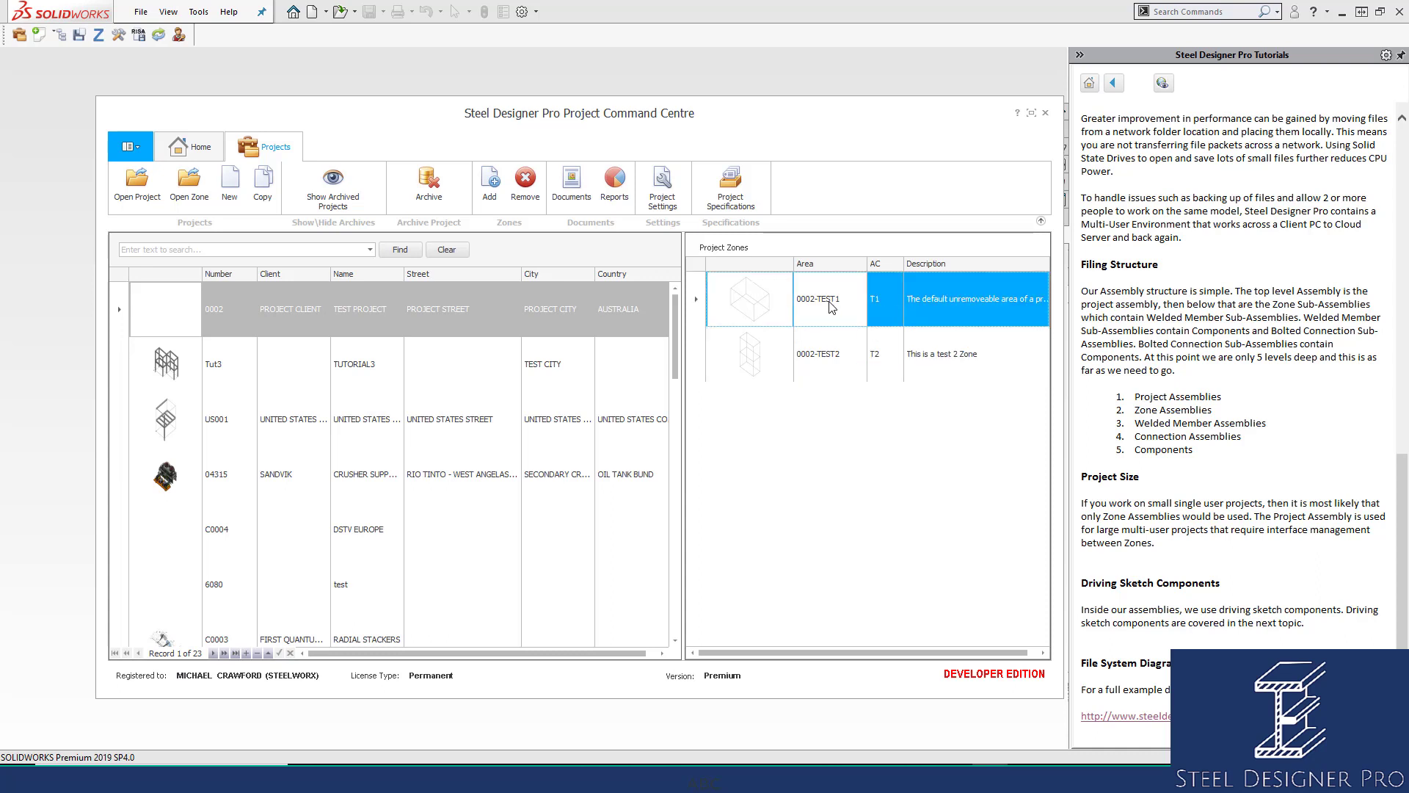
pyautogui.click(186, 180)
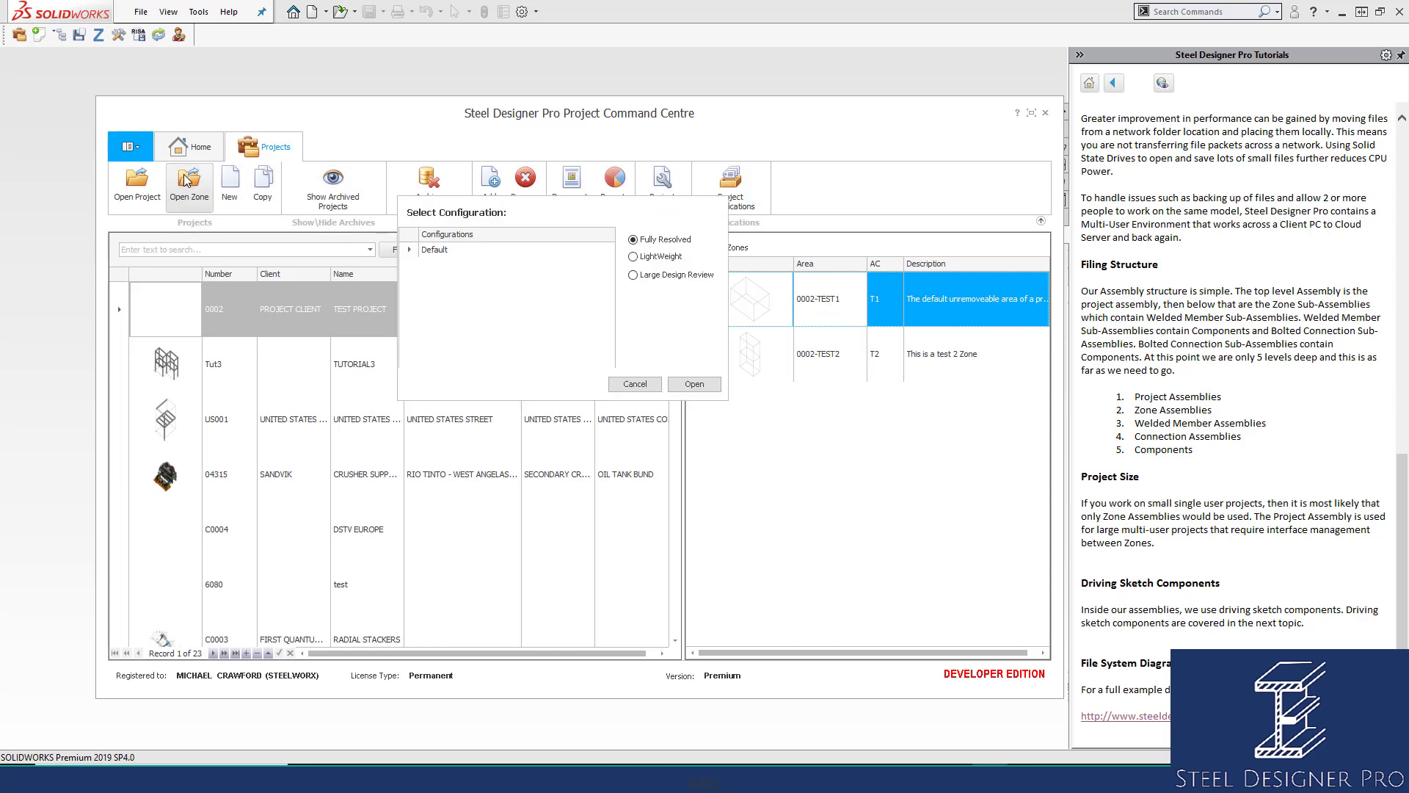
pyautogui.click(691, 383)
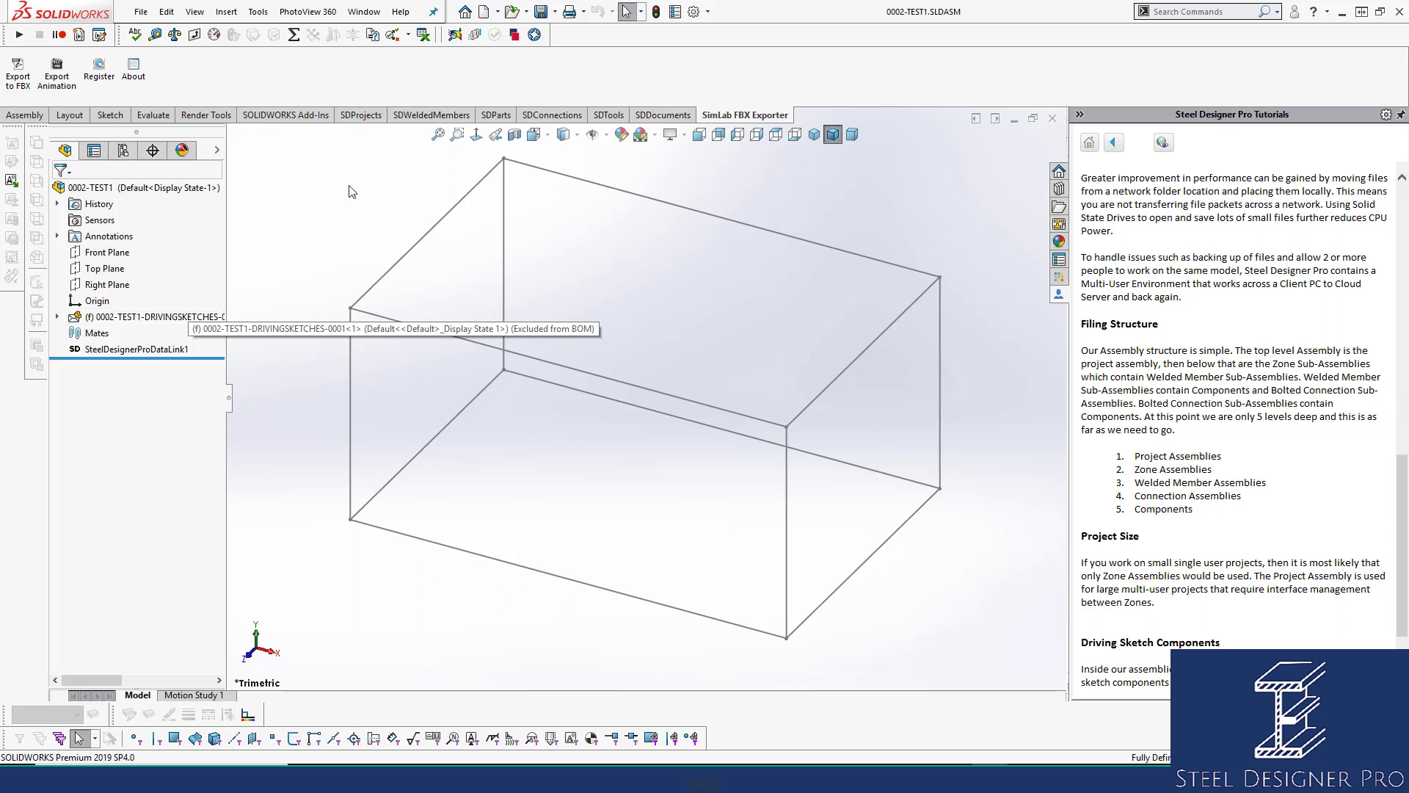
# Inspect the 0002-TEST1 assembly and expand its driving sketch component to examine the planes and sketches inside.
pyautogui.moveTo(807, 345); pyautogui.dragTo(667, 322, button='middle')
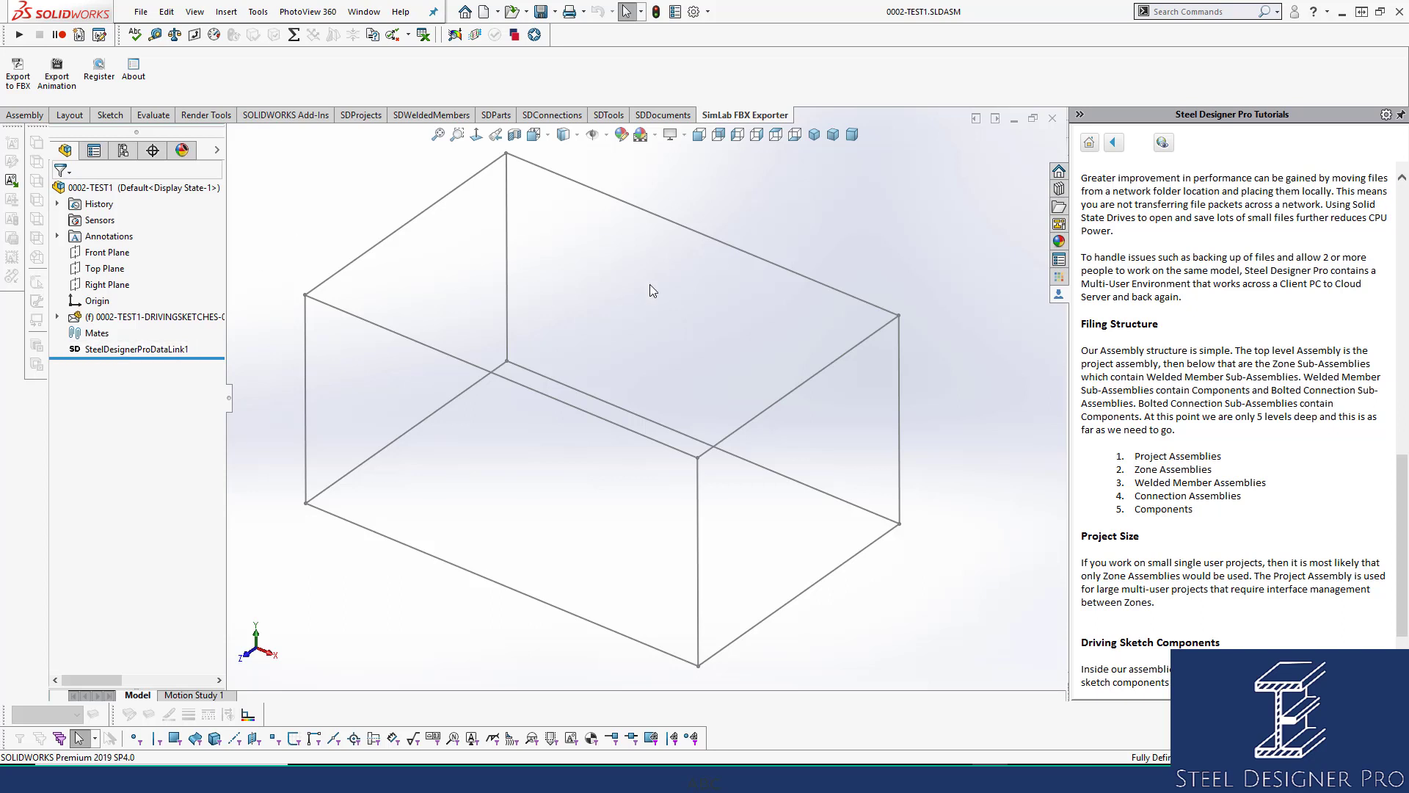
pyautogui.click(57, 316)
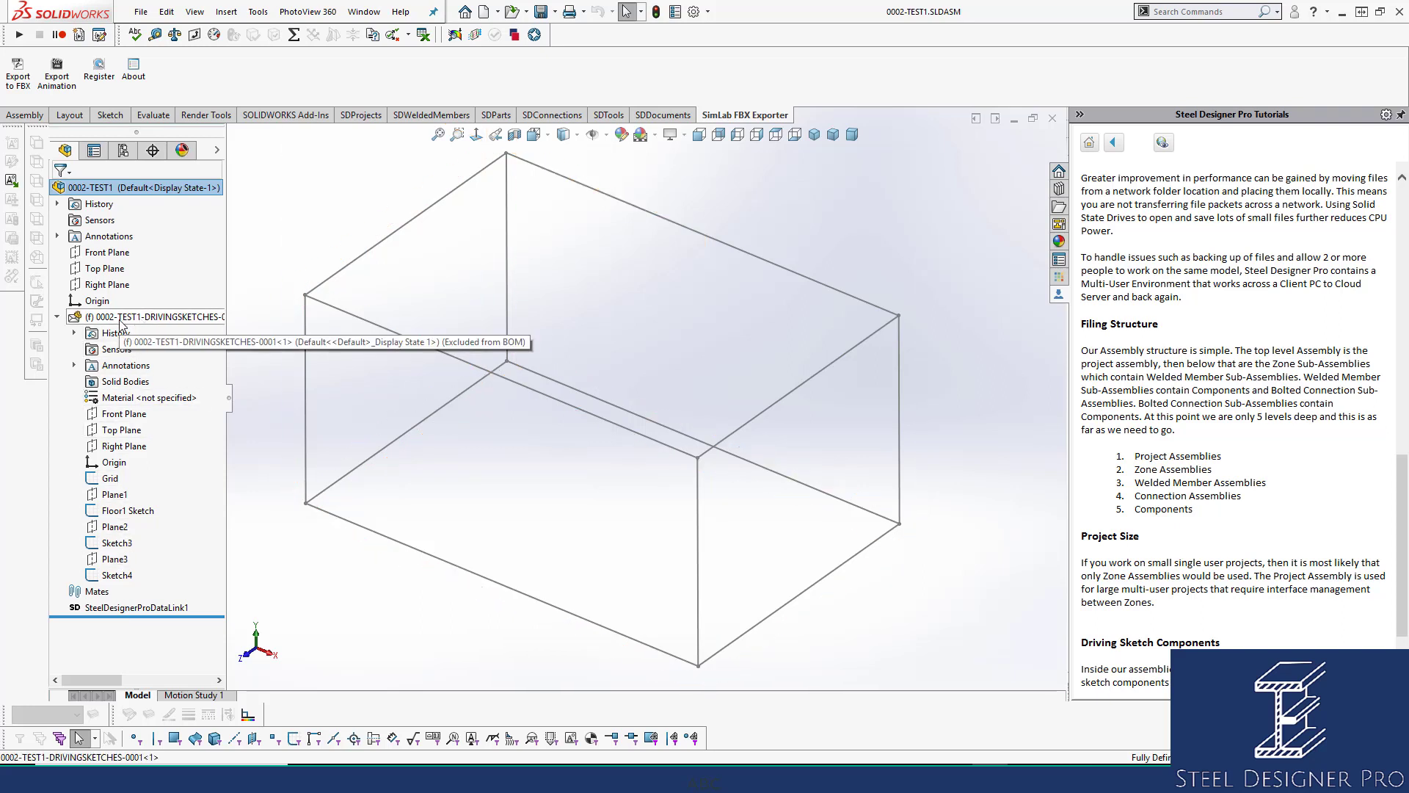
pyautogui.click(124, 319)
pyautogui.click(129, 320)
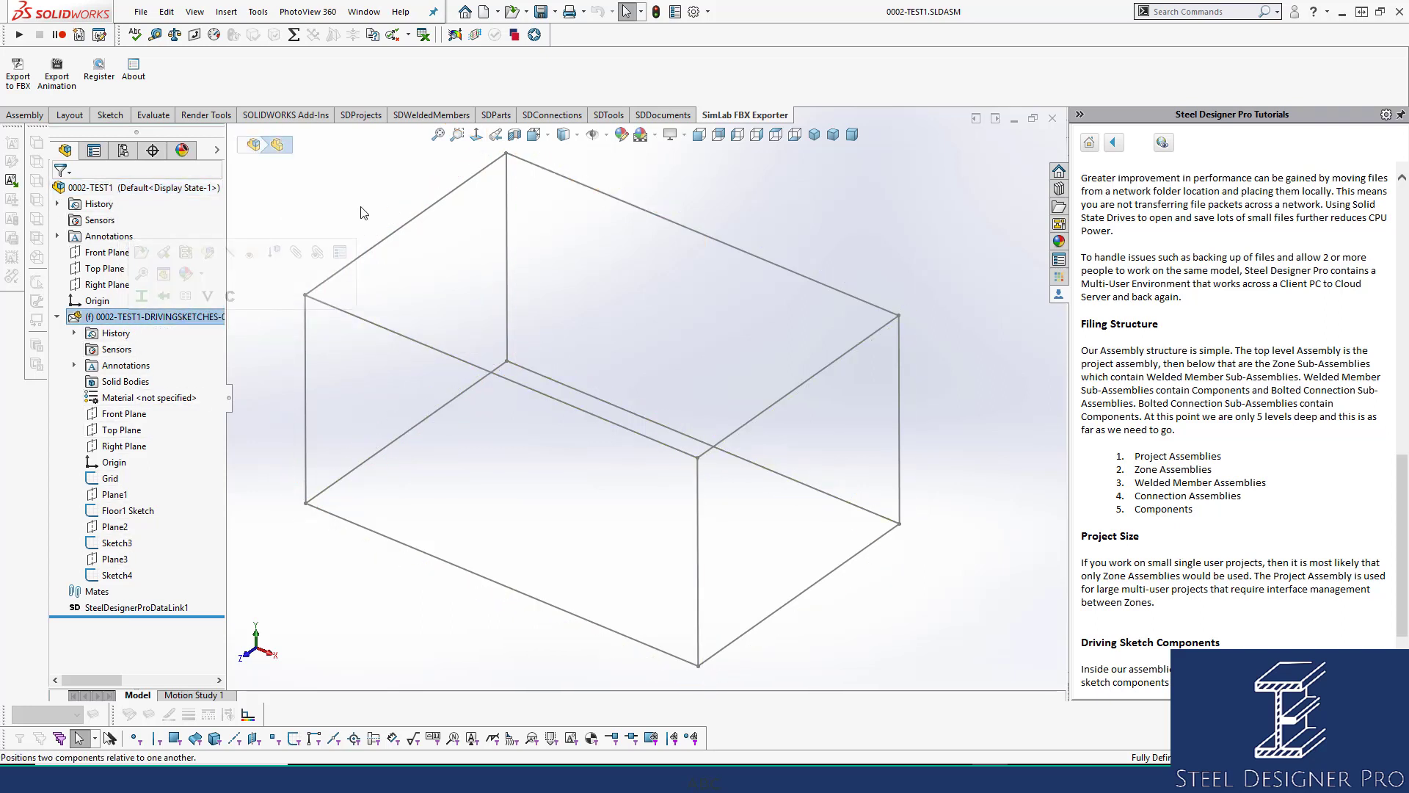
pyautogui.click(312, 213)
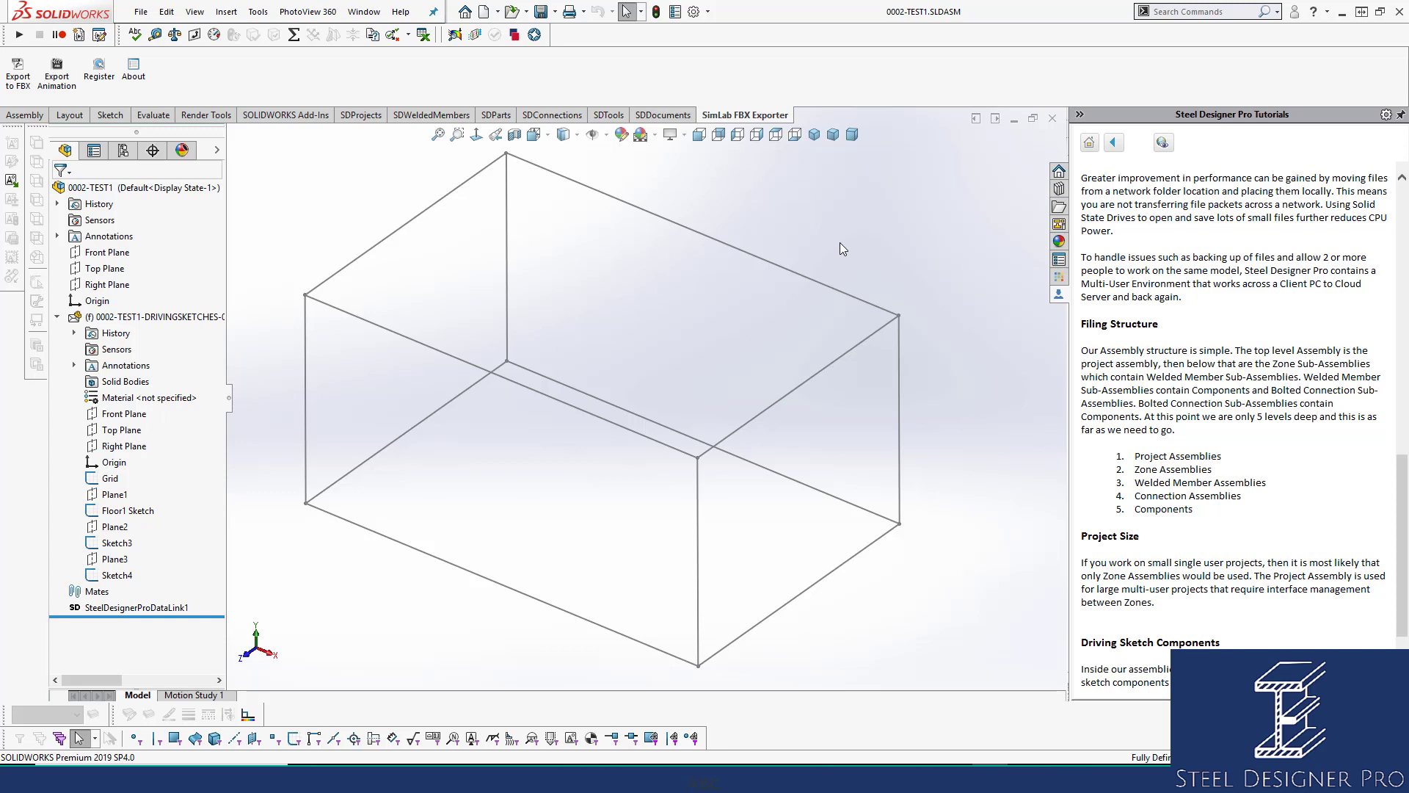
# Browse project folder 0002 for opening files, examining its Sheet Templates folder and the top-level assembly 0002.SLDASM.
pyautogui.click(511, 11)
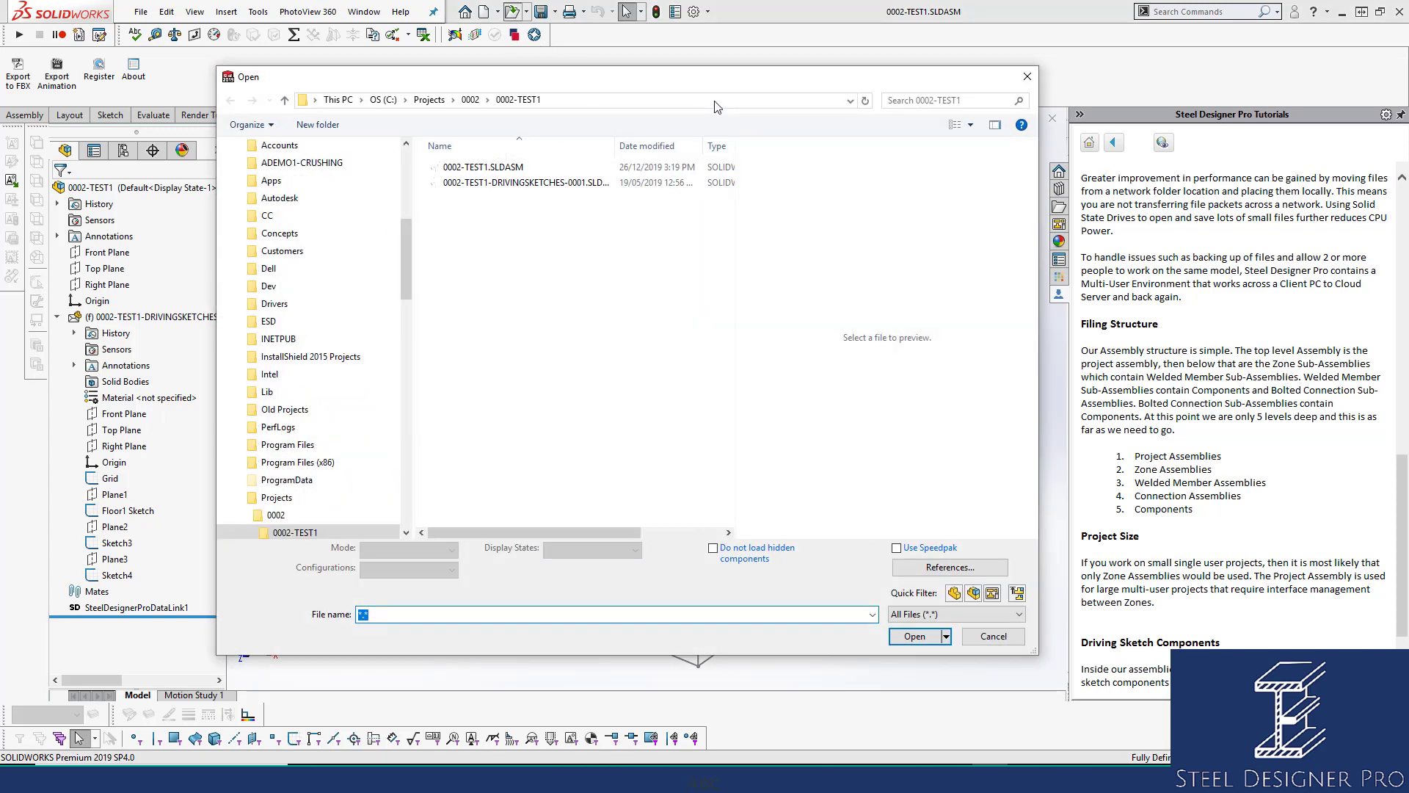
pyautogui.click(470, 101)
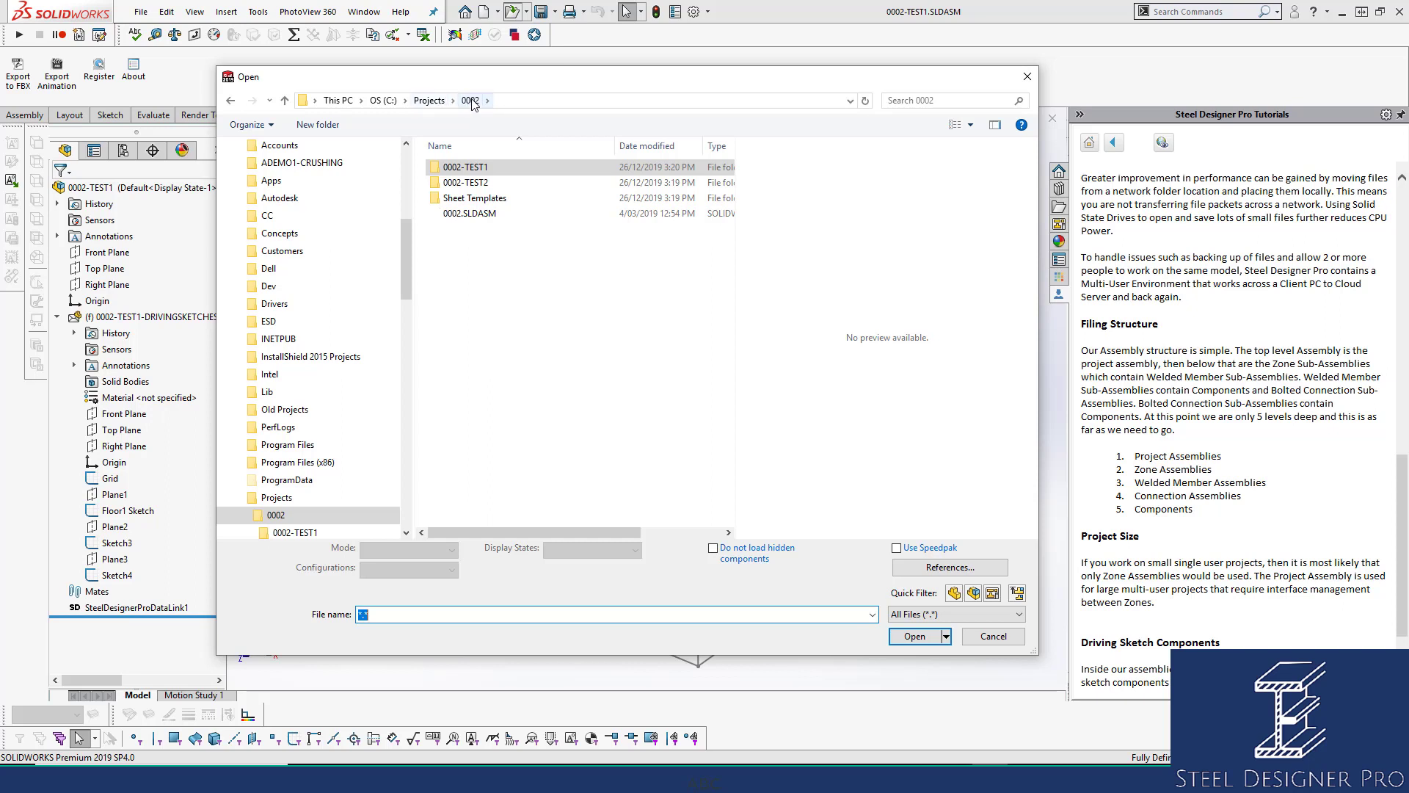
pyautogui.click(467, 168)
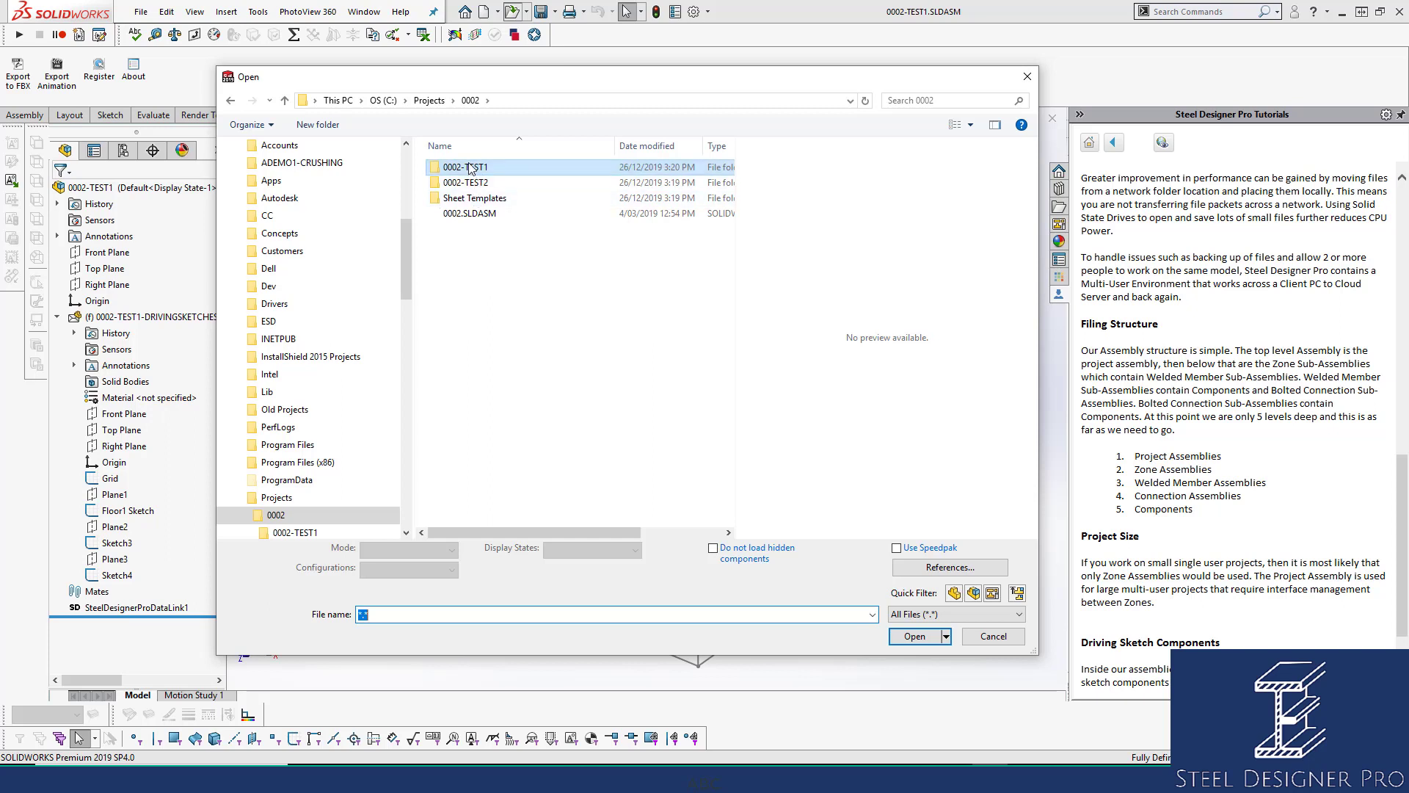
pyautogui.doubleClick(481, 199)
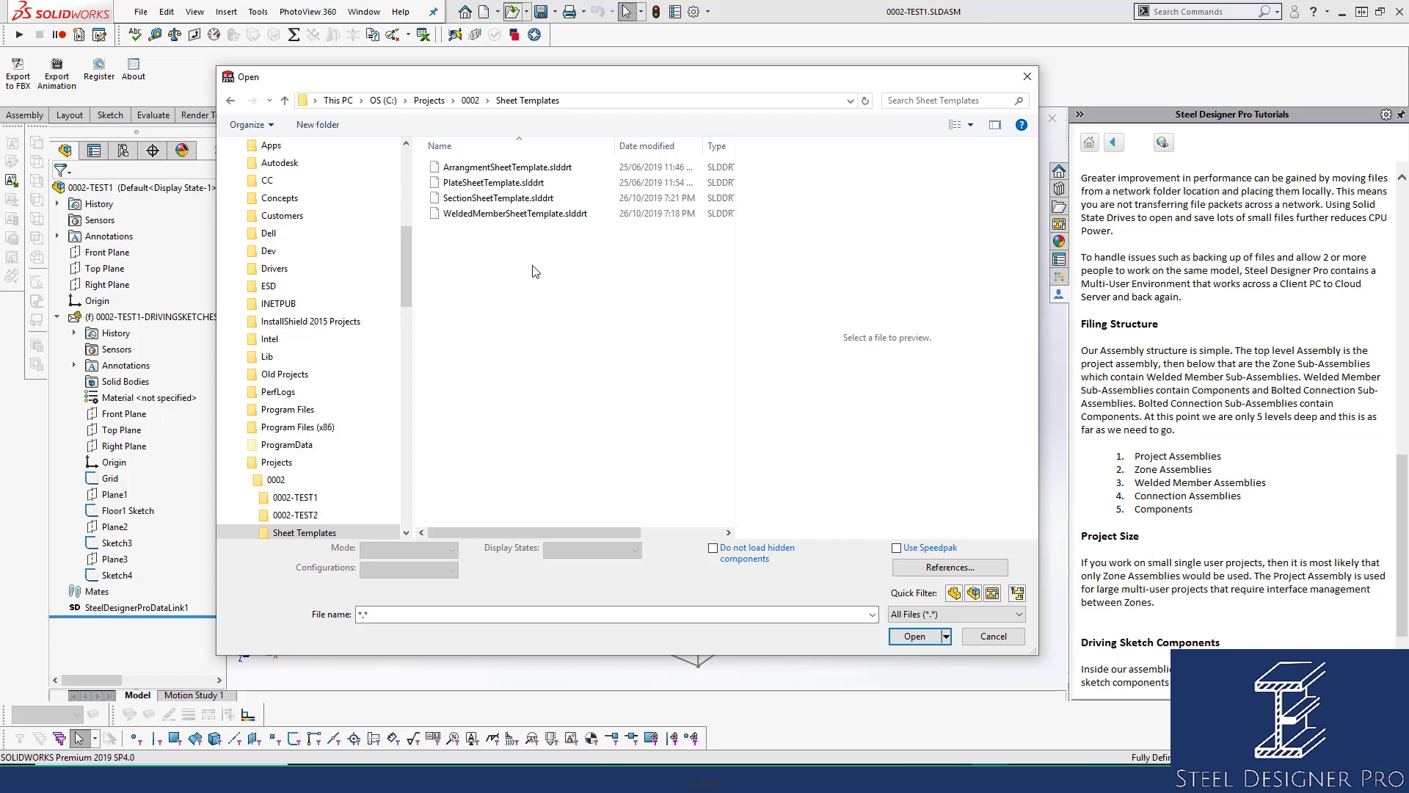
pyautogui.click(470, 100)
pyautogui.click(514, 214)
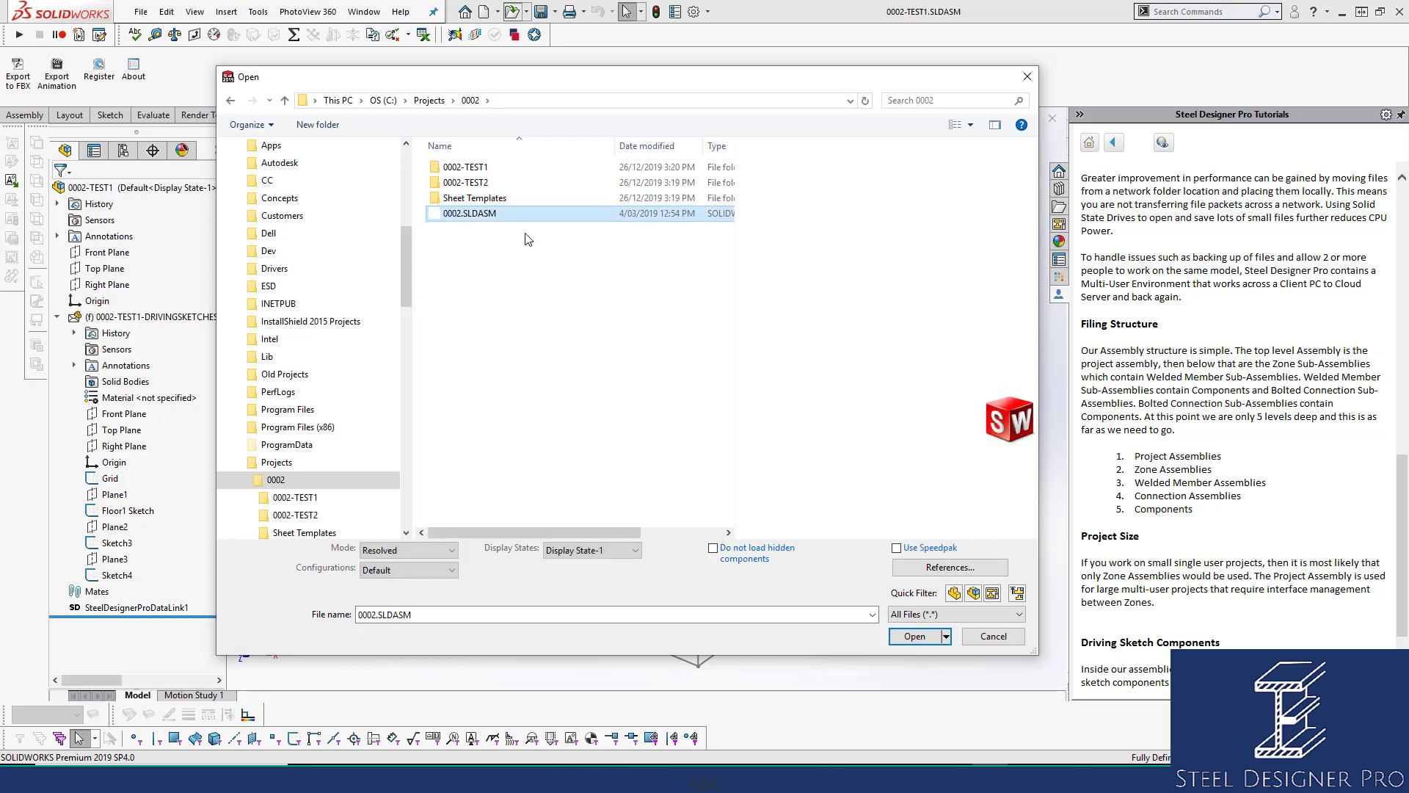
# Examine the zone assembly and driving sketch part in the 0002-TEST1 folder, and return to the 0002 folder.
pyautogui.click(483, 170)
pyautogui.doubleClick(484, 170)
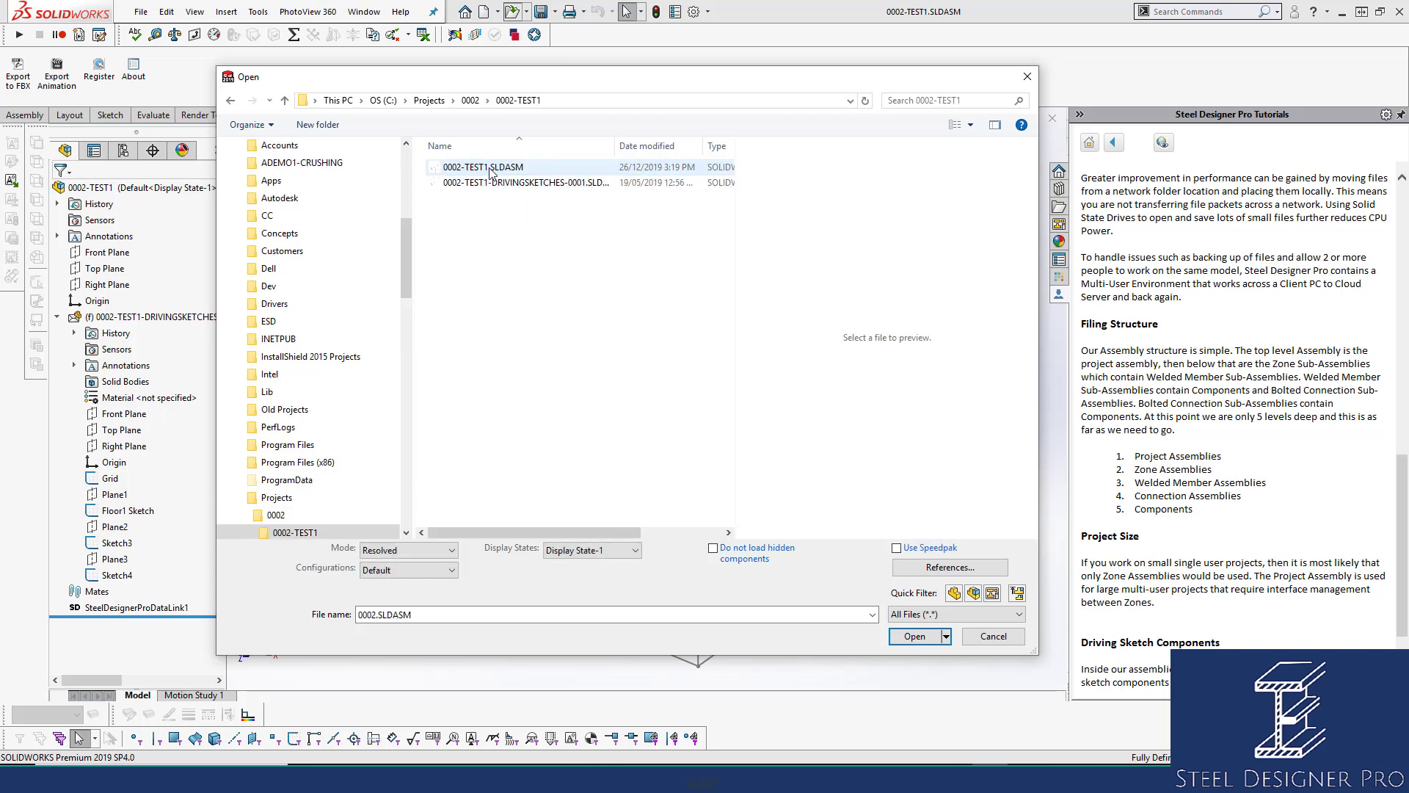
pyautogui.click(489, 168)
pyautogui.click(488, 183)
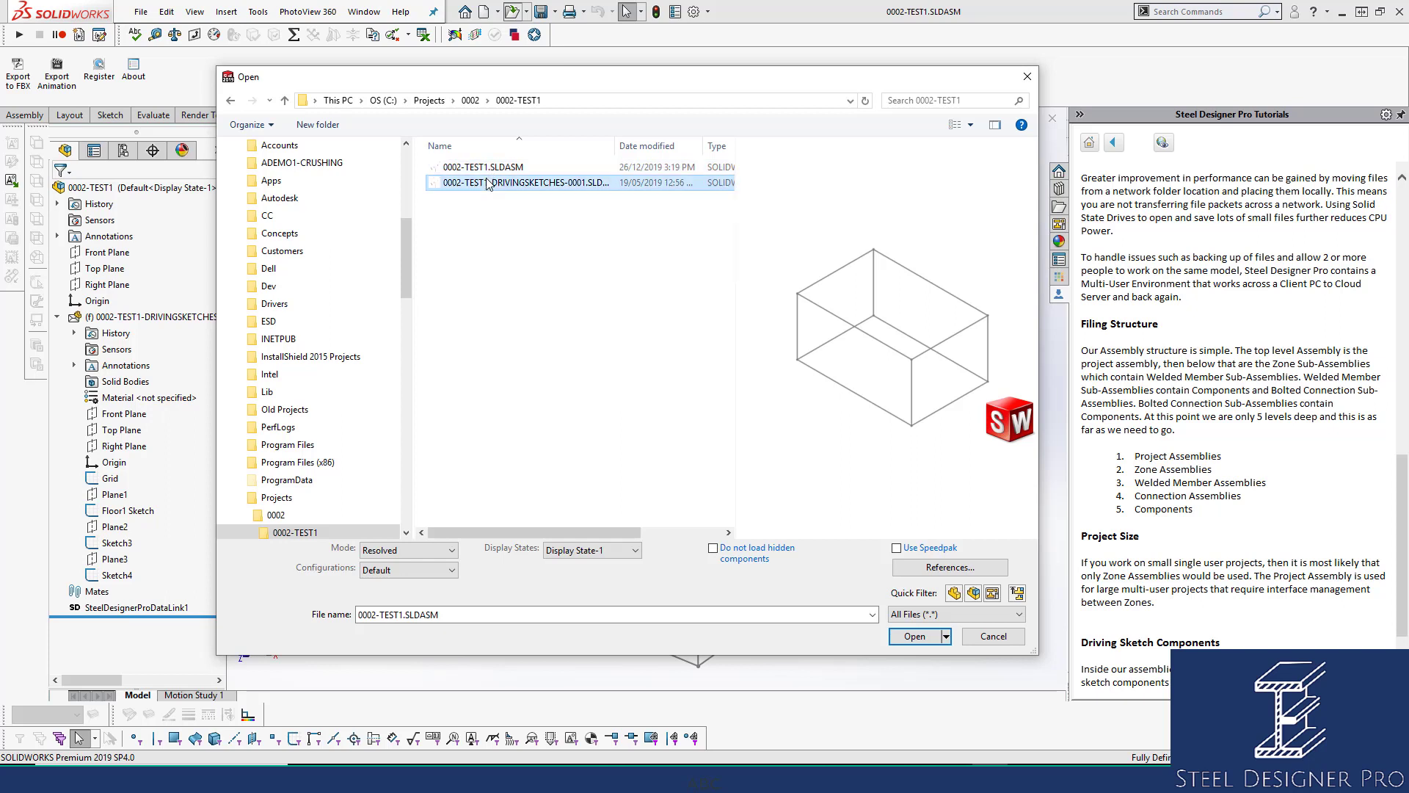
pyautogui.click(471, 100)
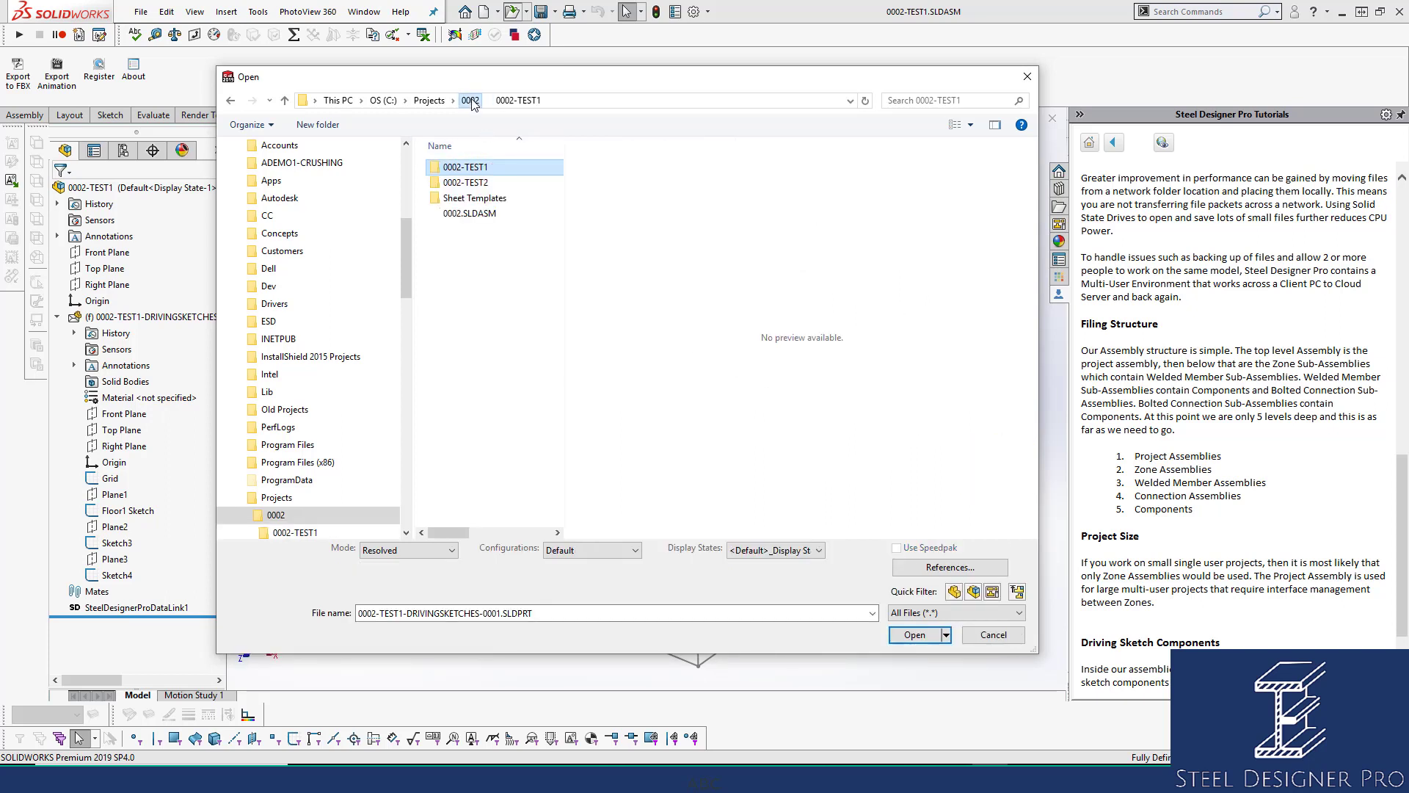
# Examine the zone assembly and driving sketch part in the 0002-TEST2 folder, return to project folder 0002, and leave file browsing without opening anything.
pyautogui.doubleClick(470, 183)
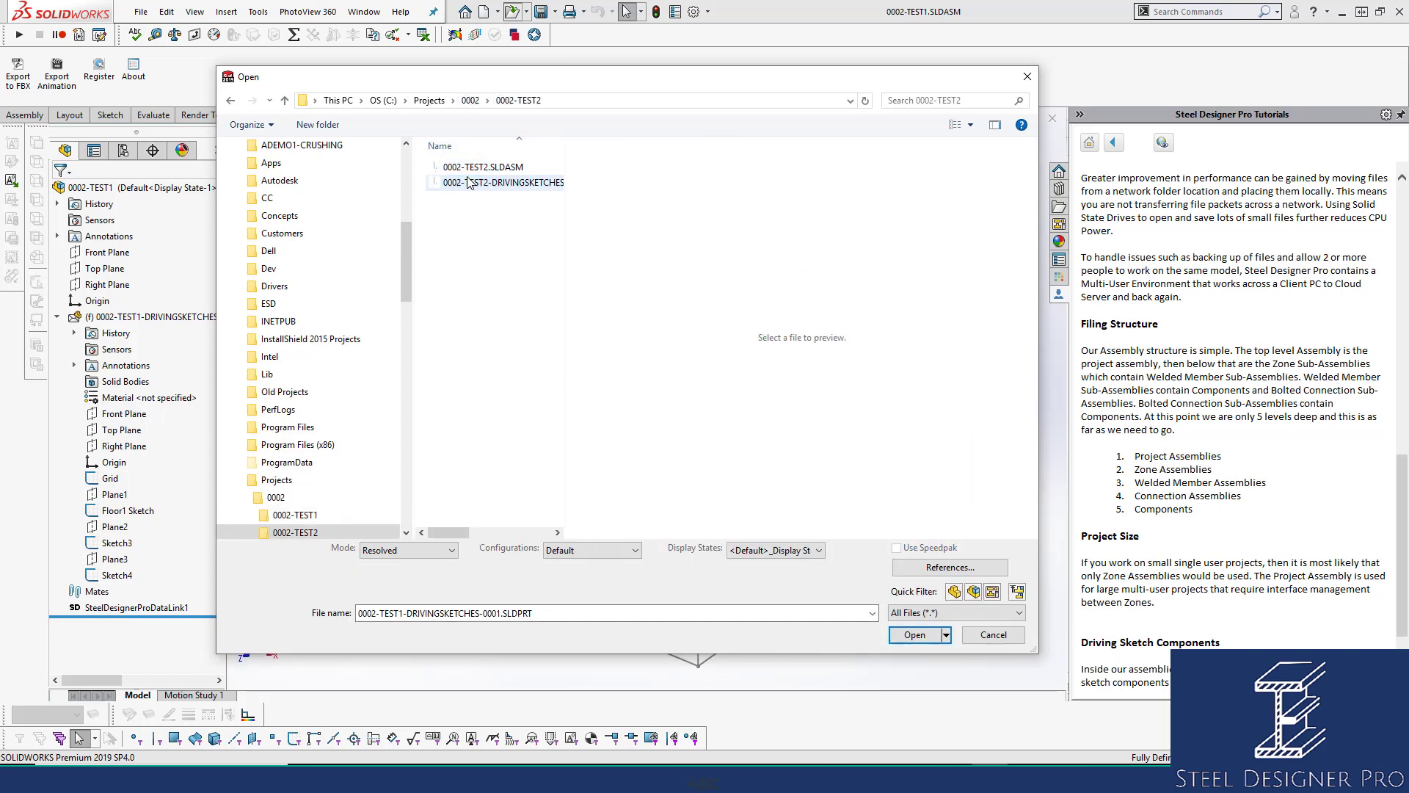
pyautogui.click(513, 168)
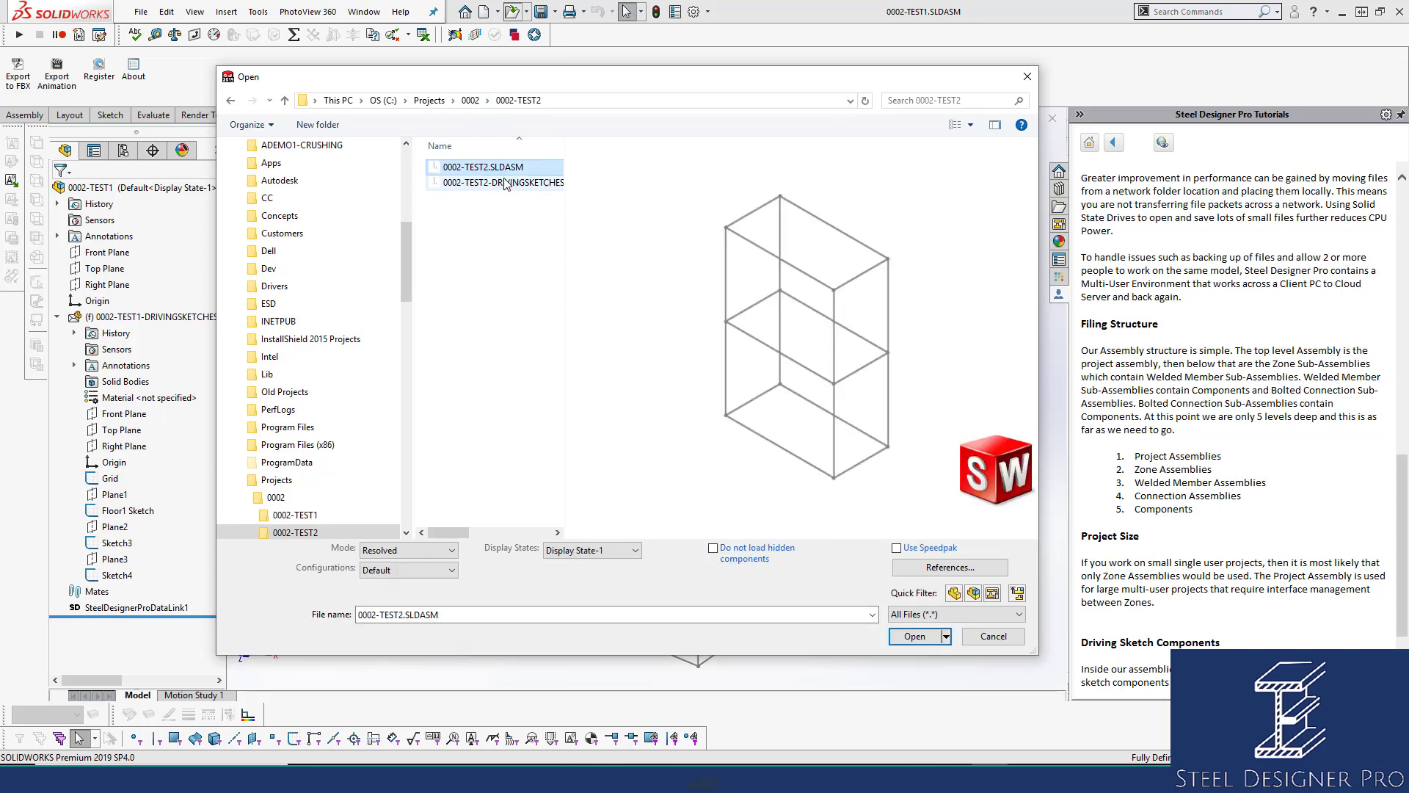
pyautogui.click(505, 182)
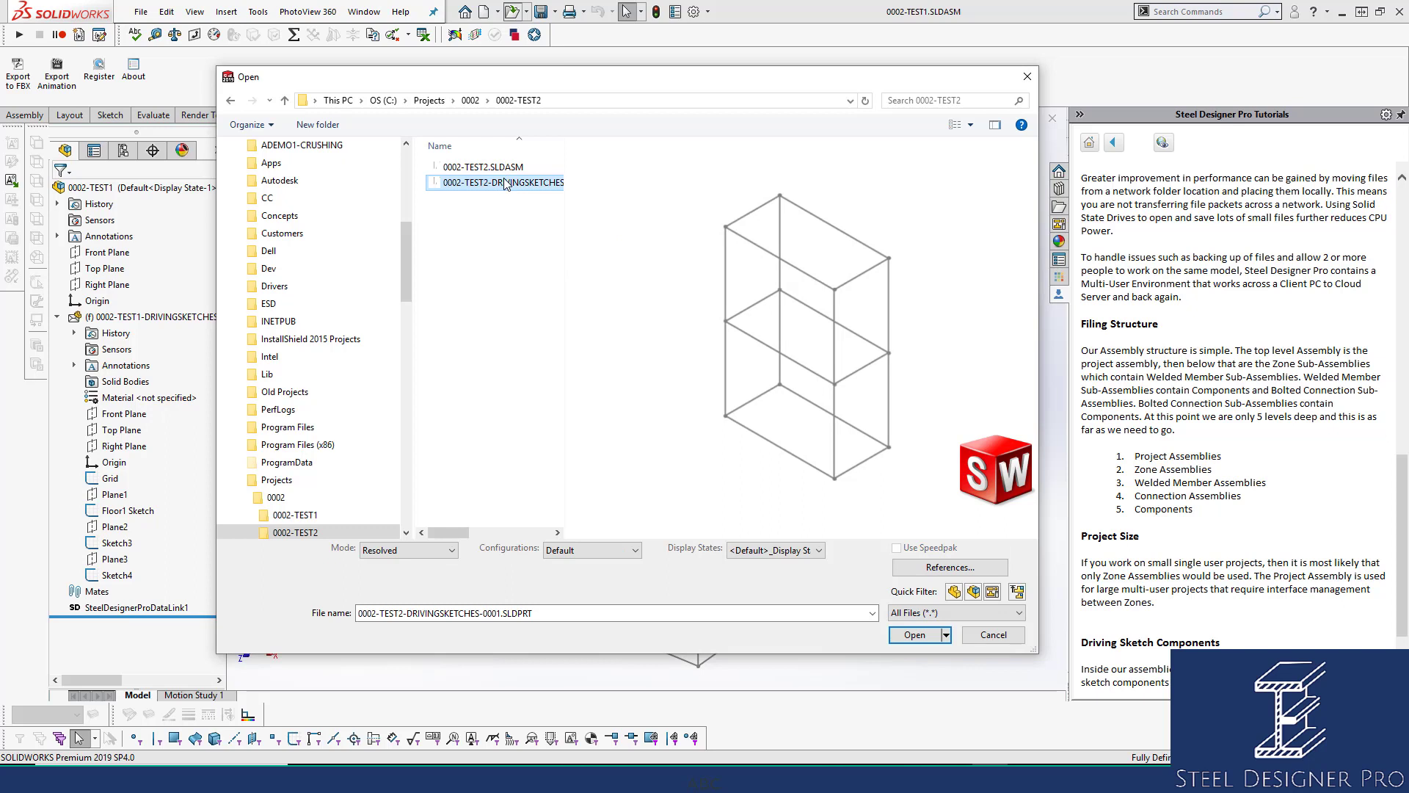
pyautogui.click(431, 103)
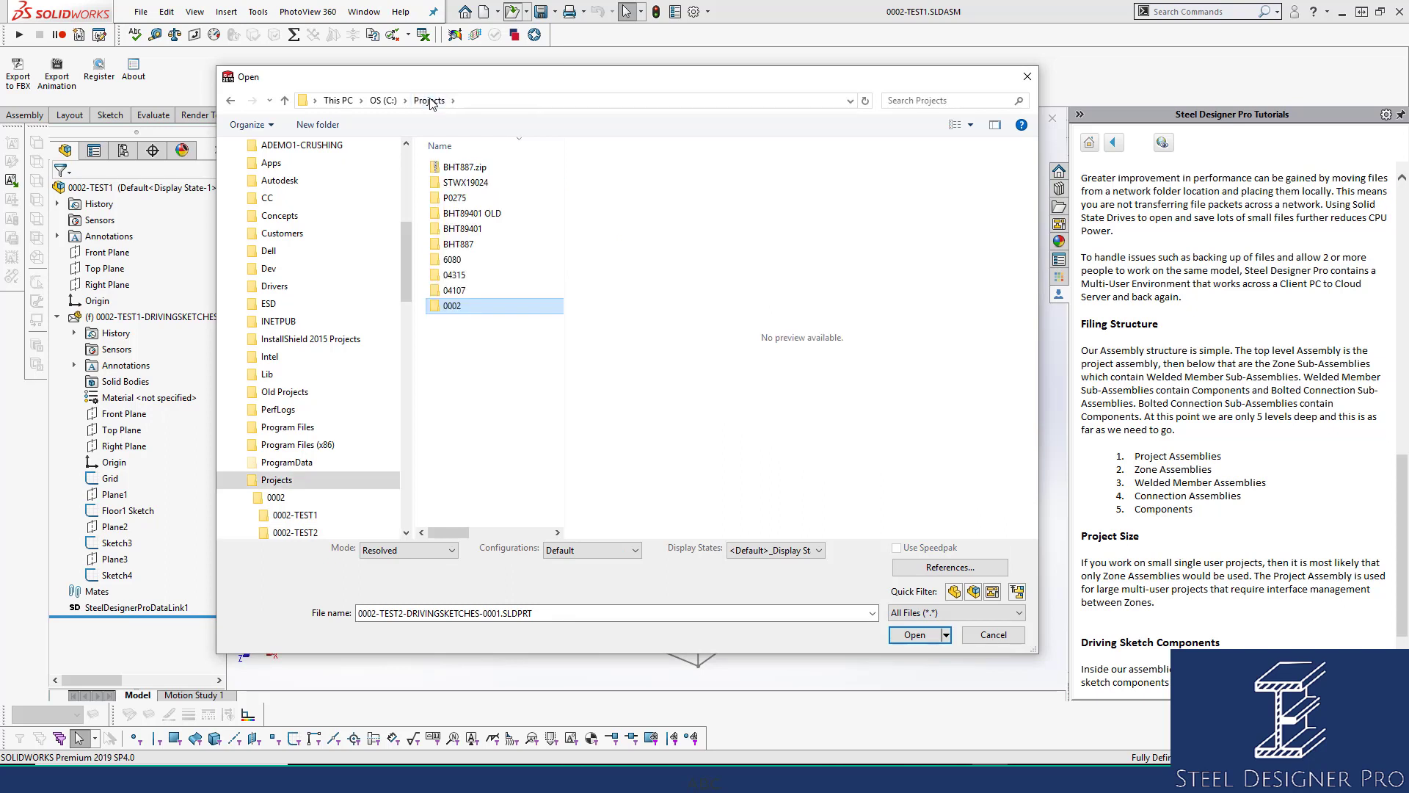
pyautogui.doubleClick(459, 306)
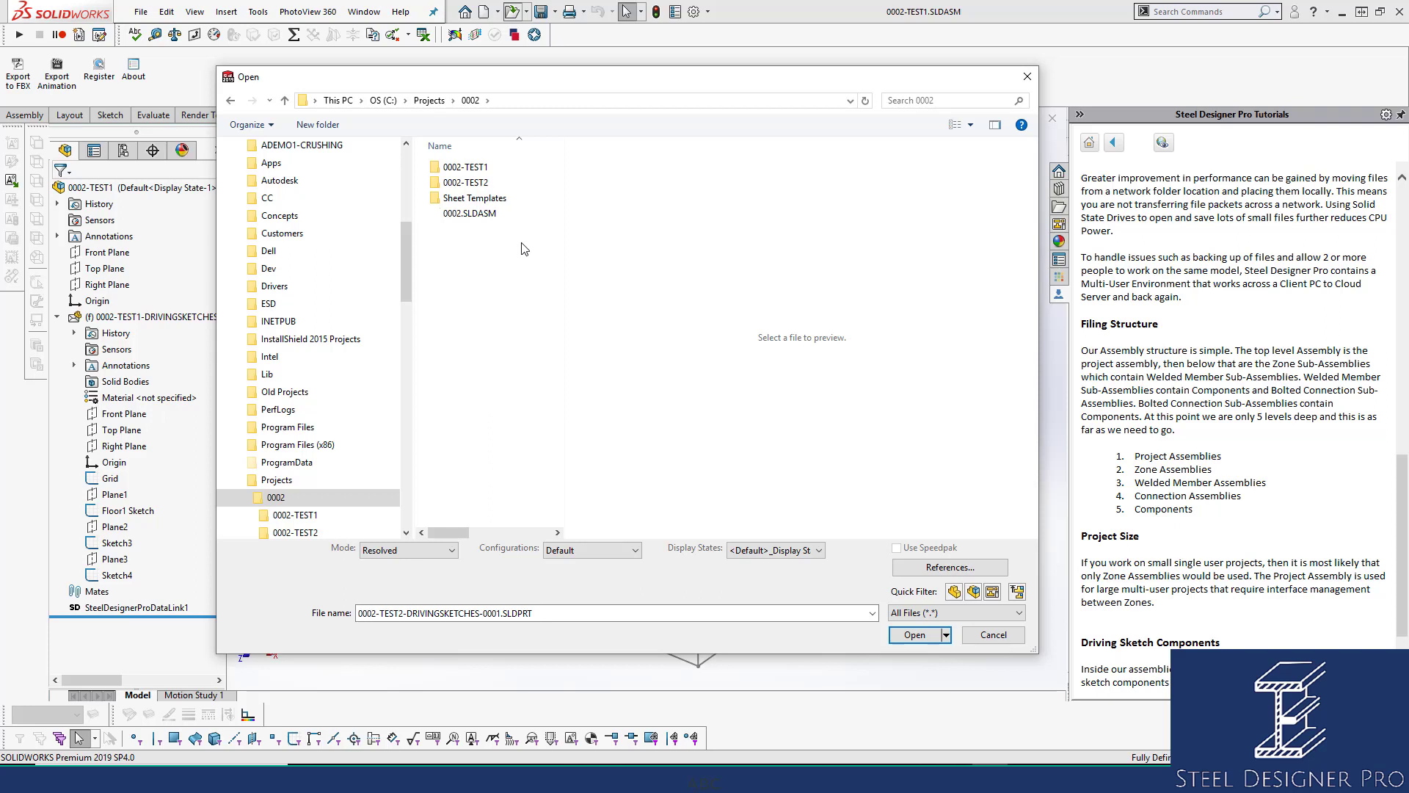
pyautogui.click(994, 636)
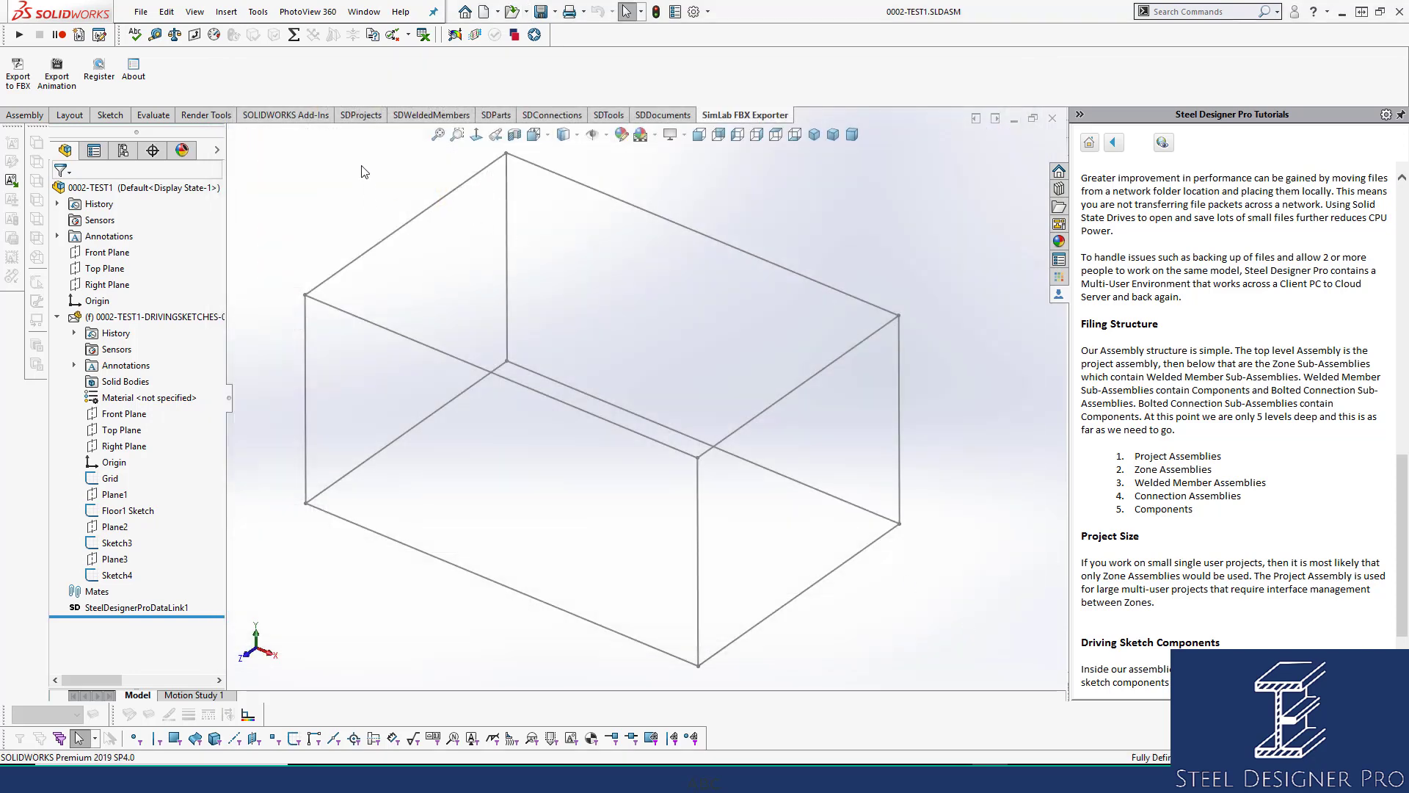
# Start a new Steel Designer Pro project, capture the wizard's Project Information fields with Snipping Tool, set the snip aside, and close the wizard.
pyautogui.click(361, 118)
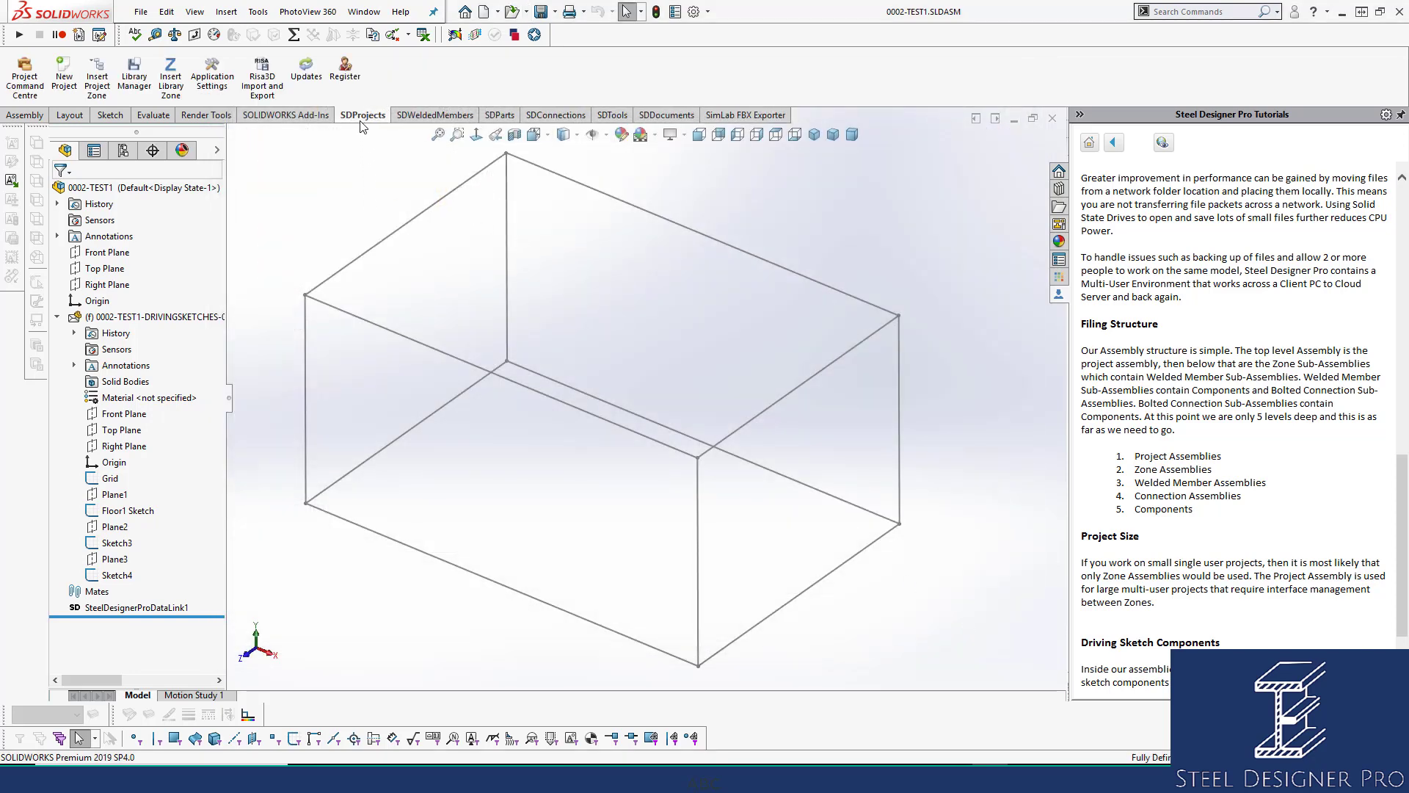
pyautogui.click(63, 73)
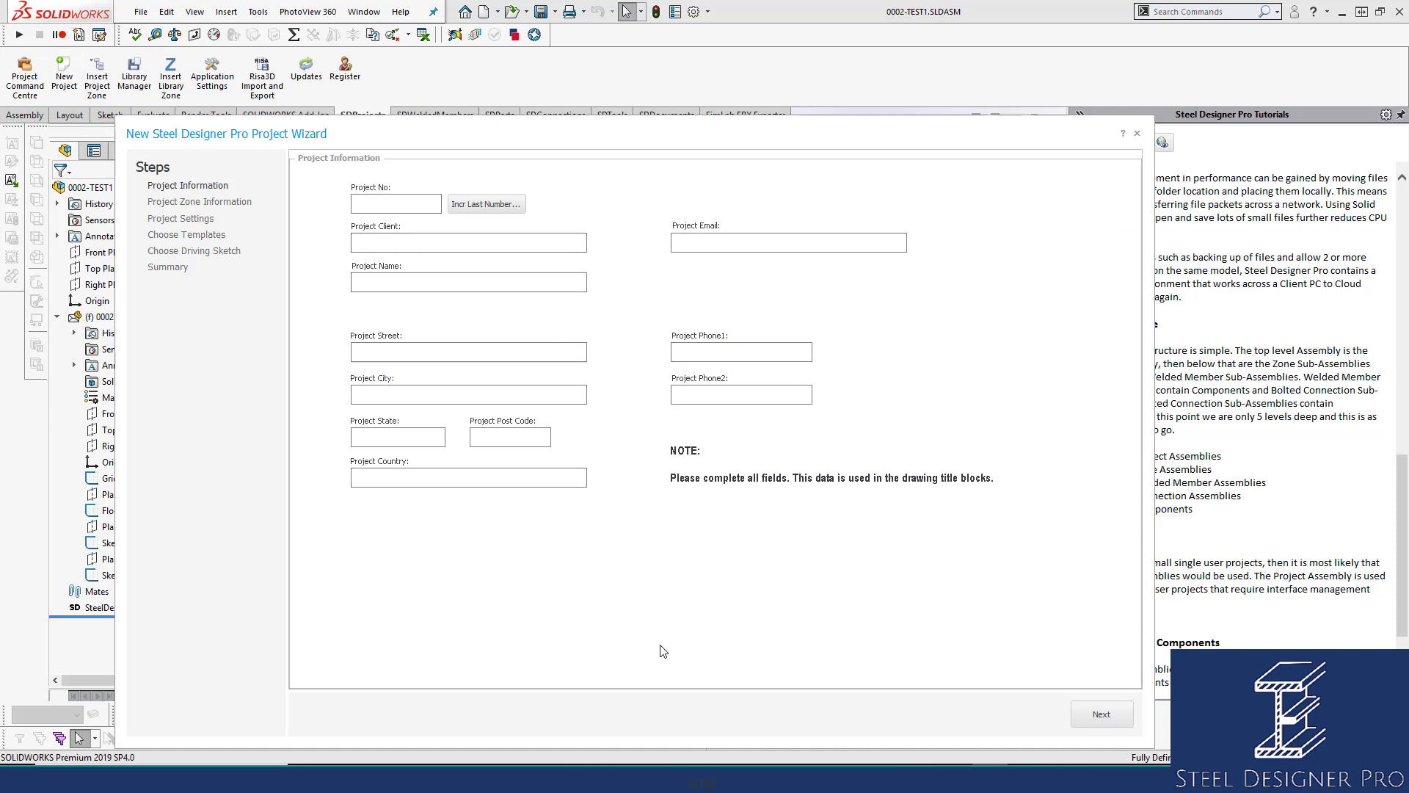
pyautogui.click(701, 777)
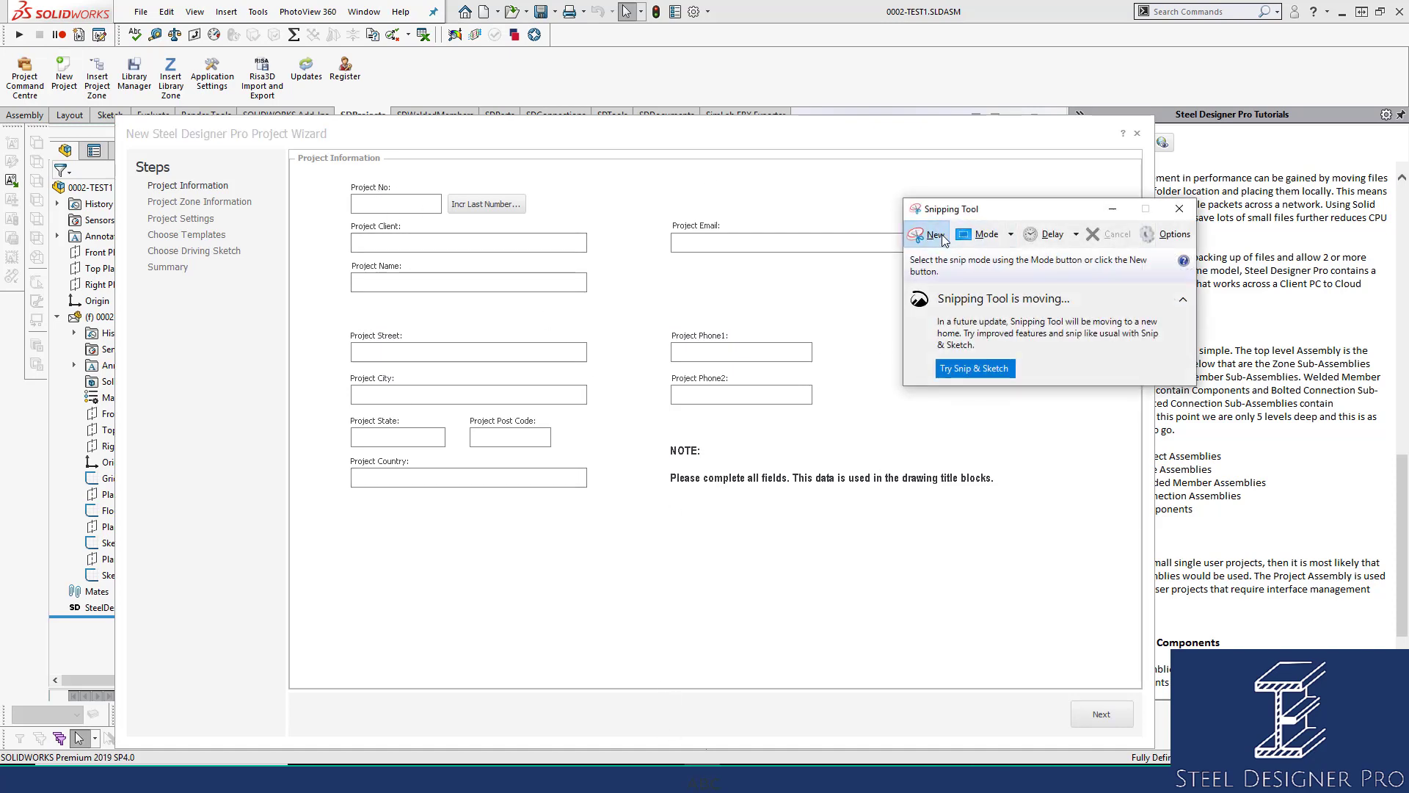
pyautogui.click(943, 240)
pyautogui.moveTo(318, 175); pyautogui.dragTo(1044, 519)
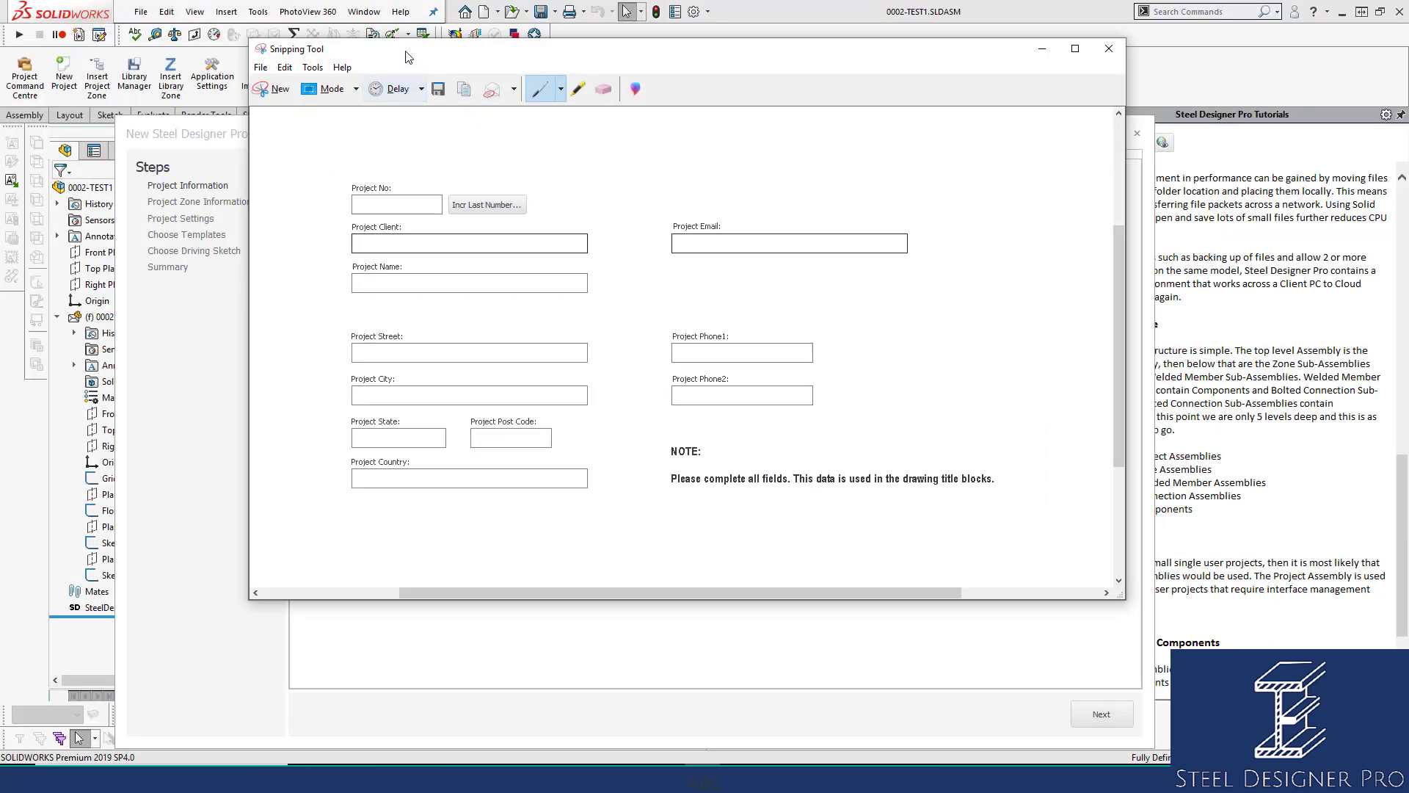
pyautogui.moveTo(404, 48); pyautogui.dragTo(1408, 102)
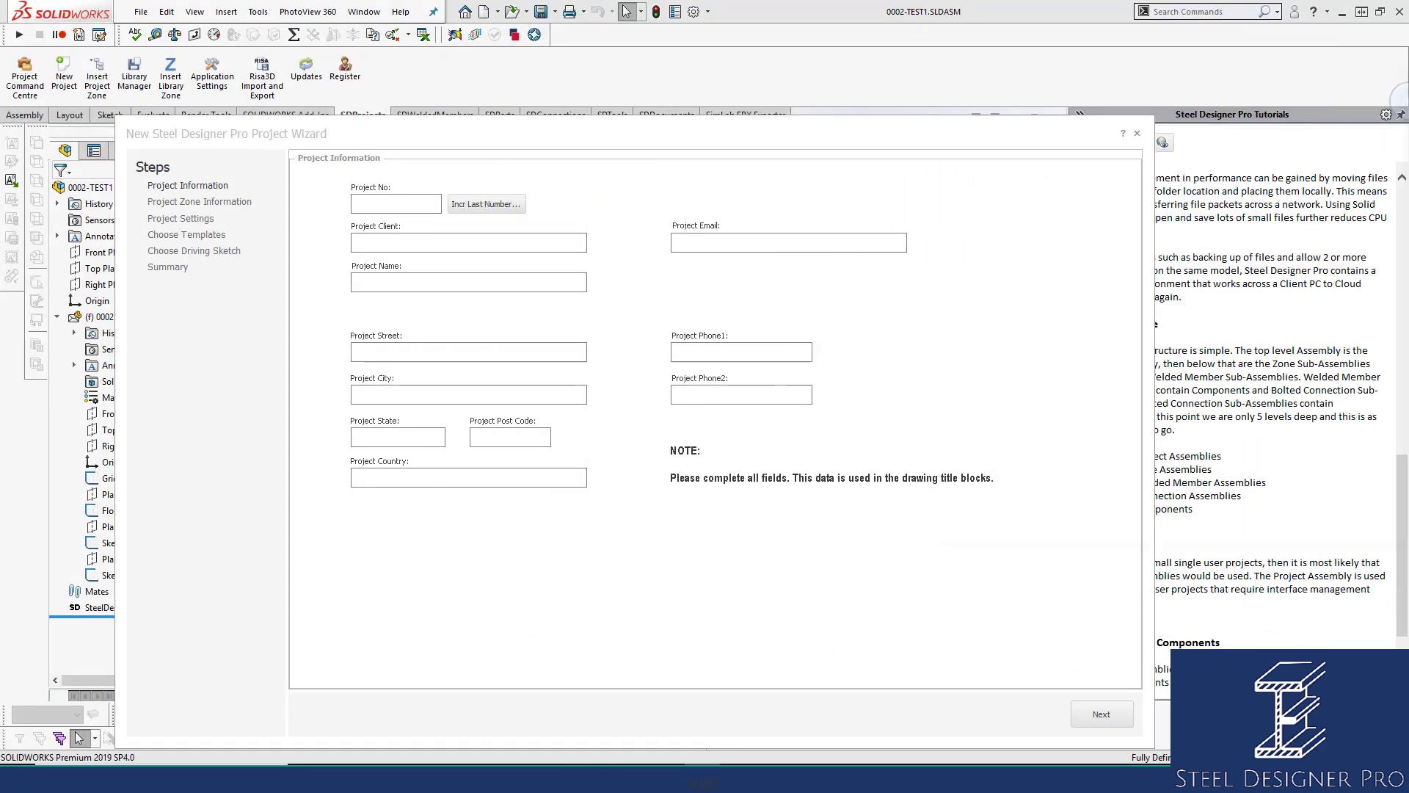
pyautogui.click(1137, 136)
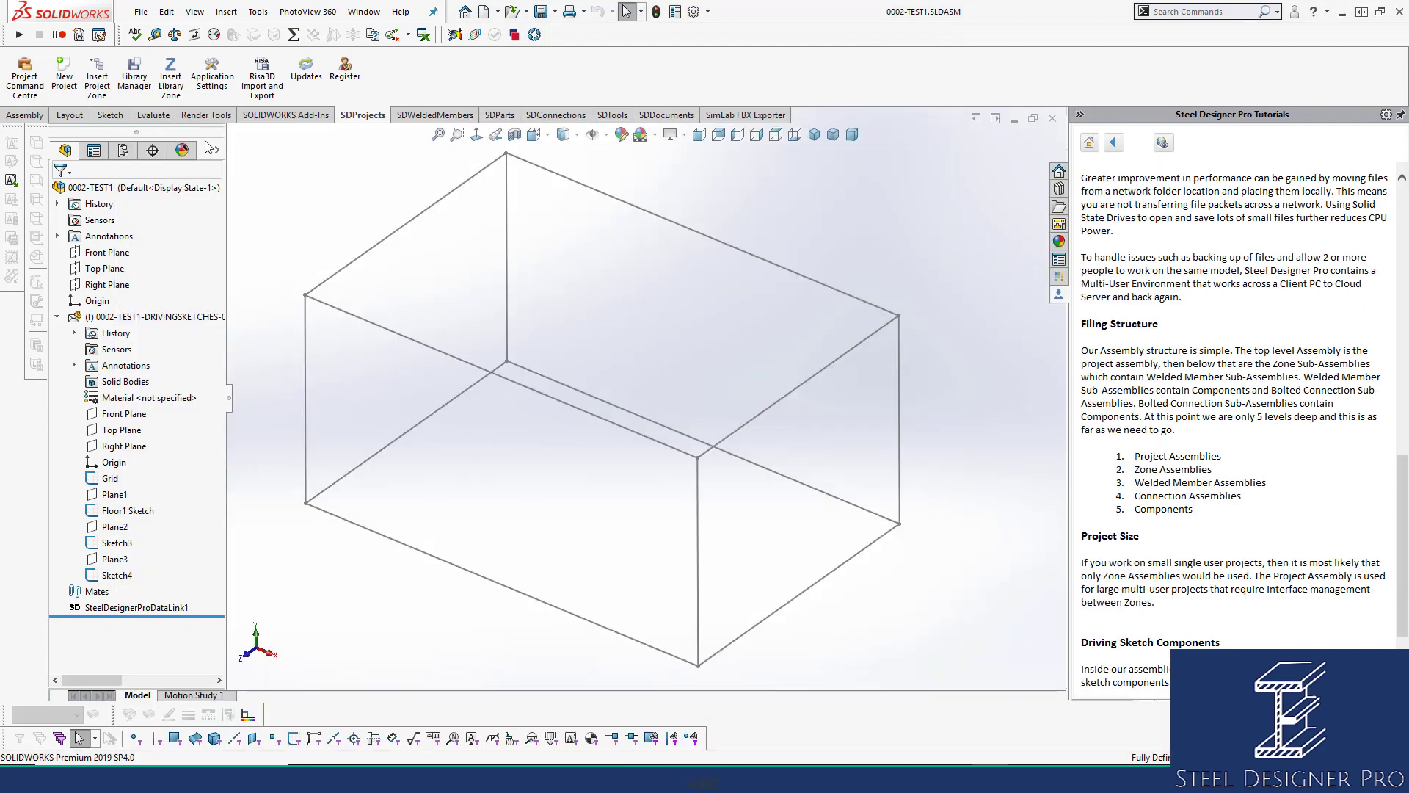
# Create a new SOLIDWORKS drawing document from the Drawing template.
pyautogui.click(141, 12)
pyautogui.click(150, 34)
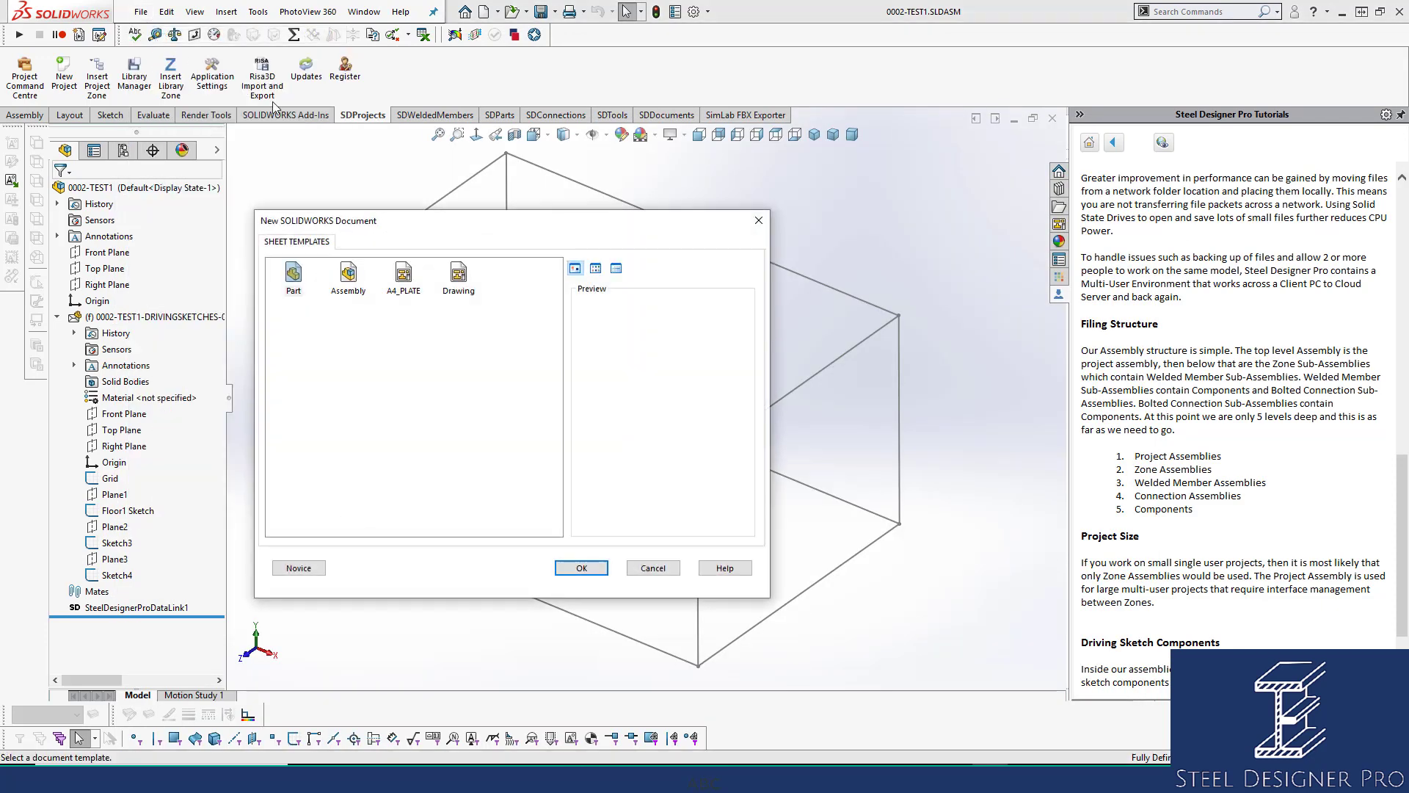
pyautogui.click(456, 273)
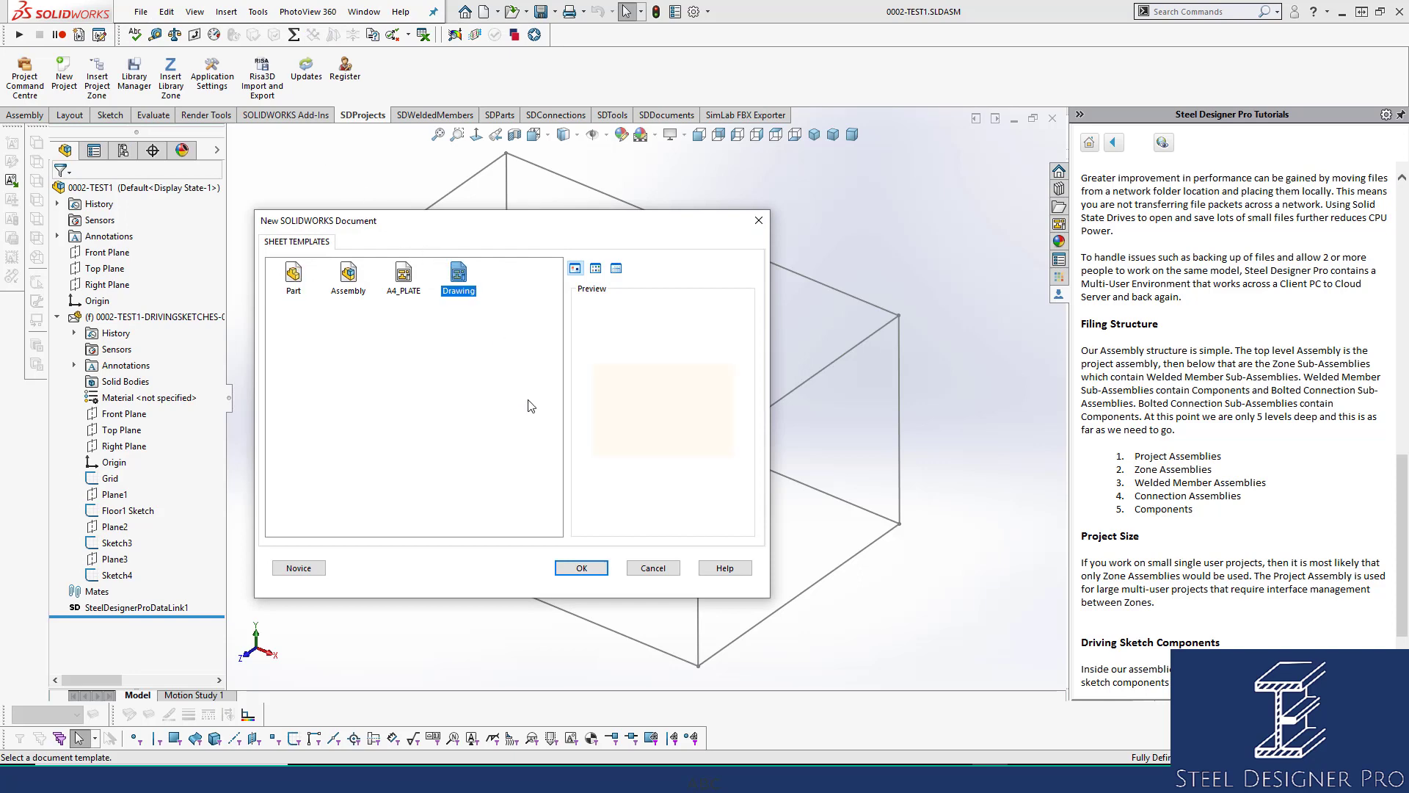
pyautogui.click(591, 568)
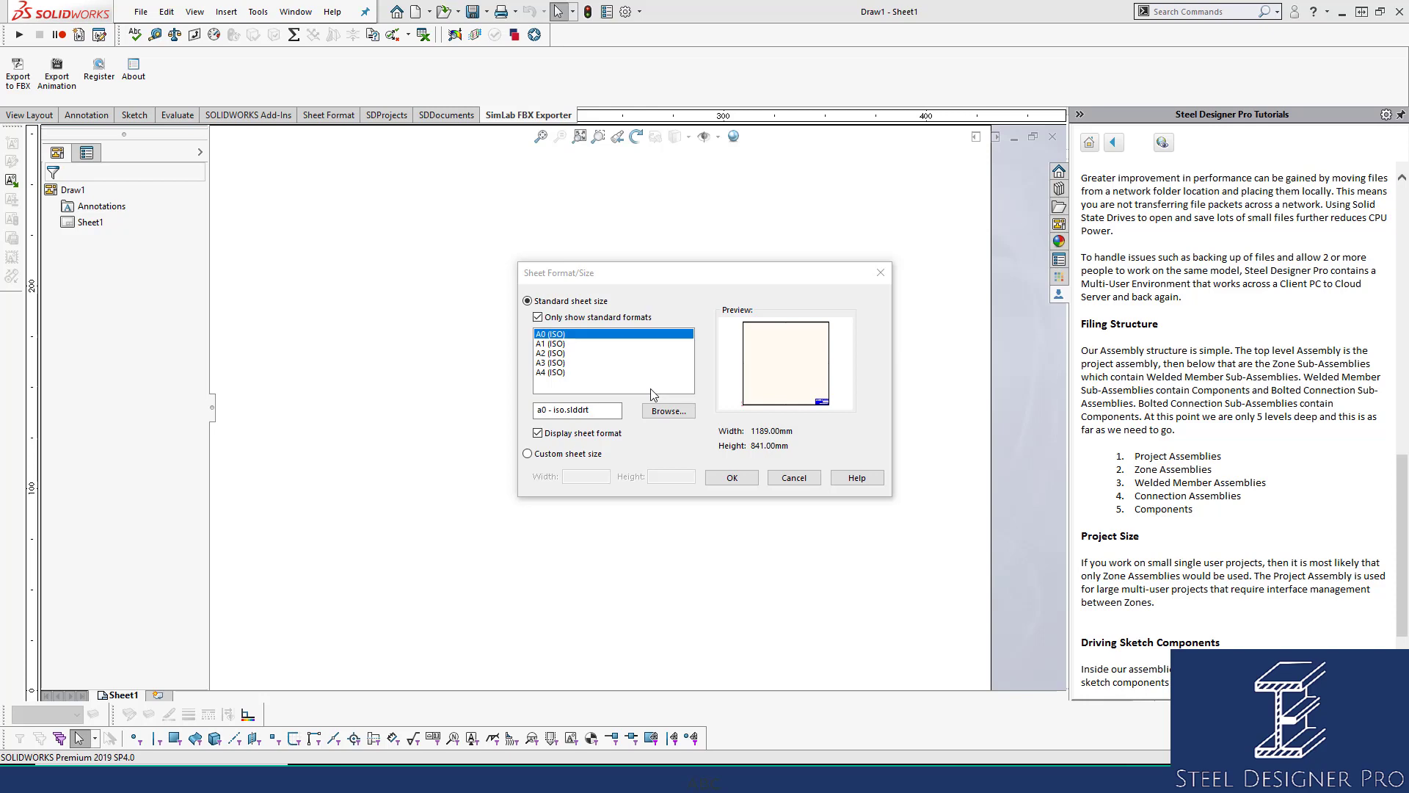
# Browse for a custom sheet format in the SHEET TEMPLATES folder under C:\Steel Designer Pro Library\AUSTRALIAN.
pyautogui.click(667, 411)
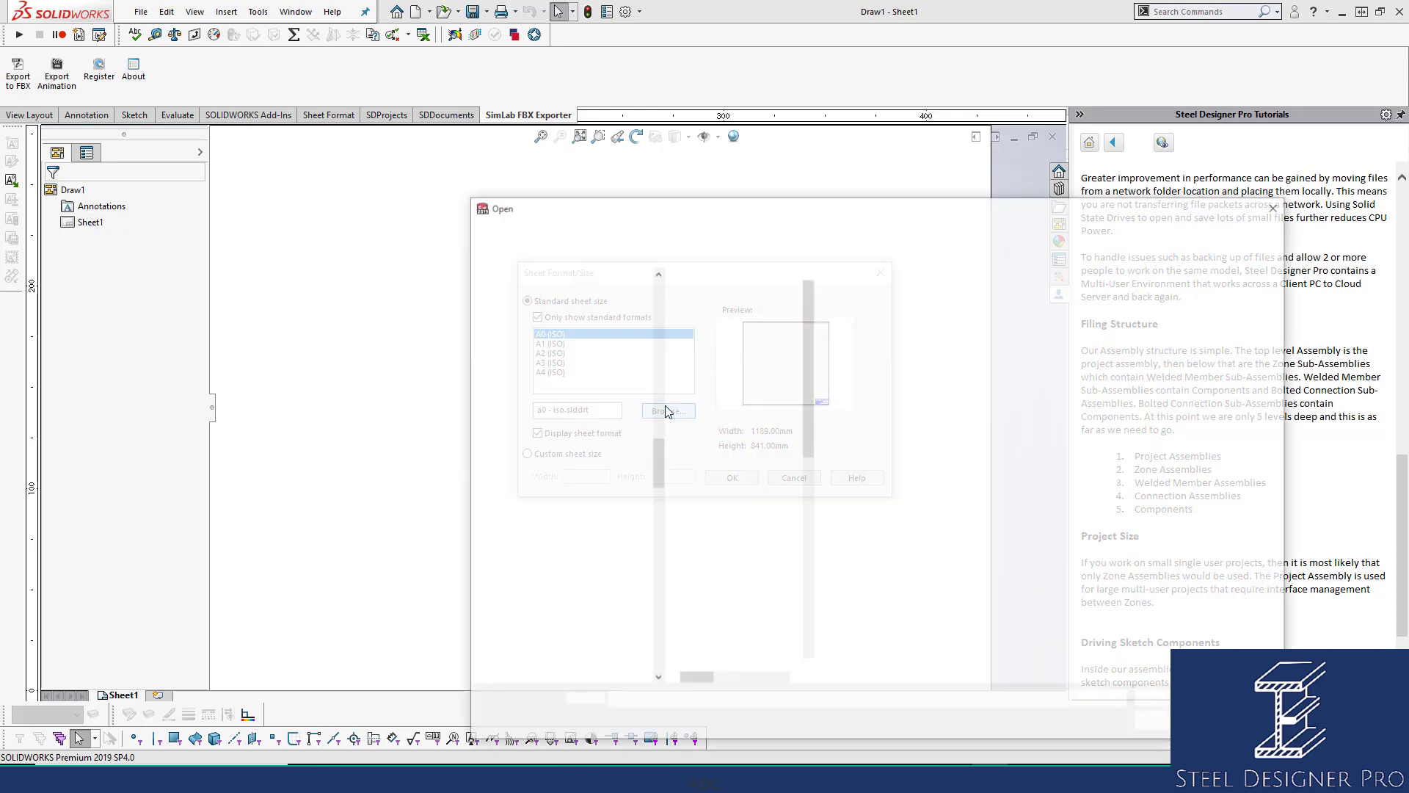
pyautogui.click(629, 230)
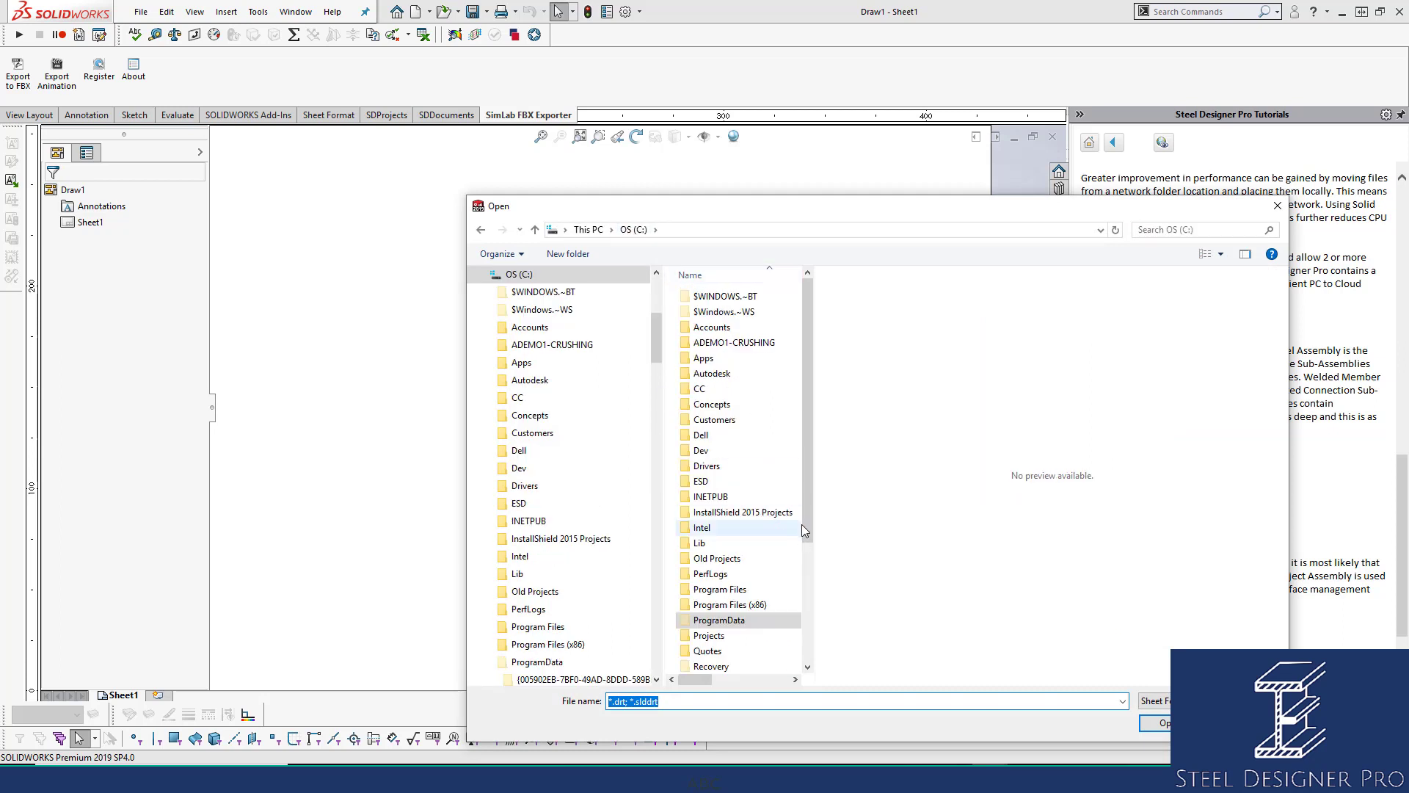
pyautogui.moveTo(807, 516); pyautogui.dragTo(816, 646)
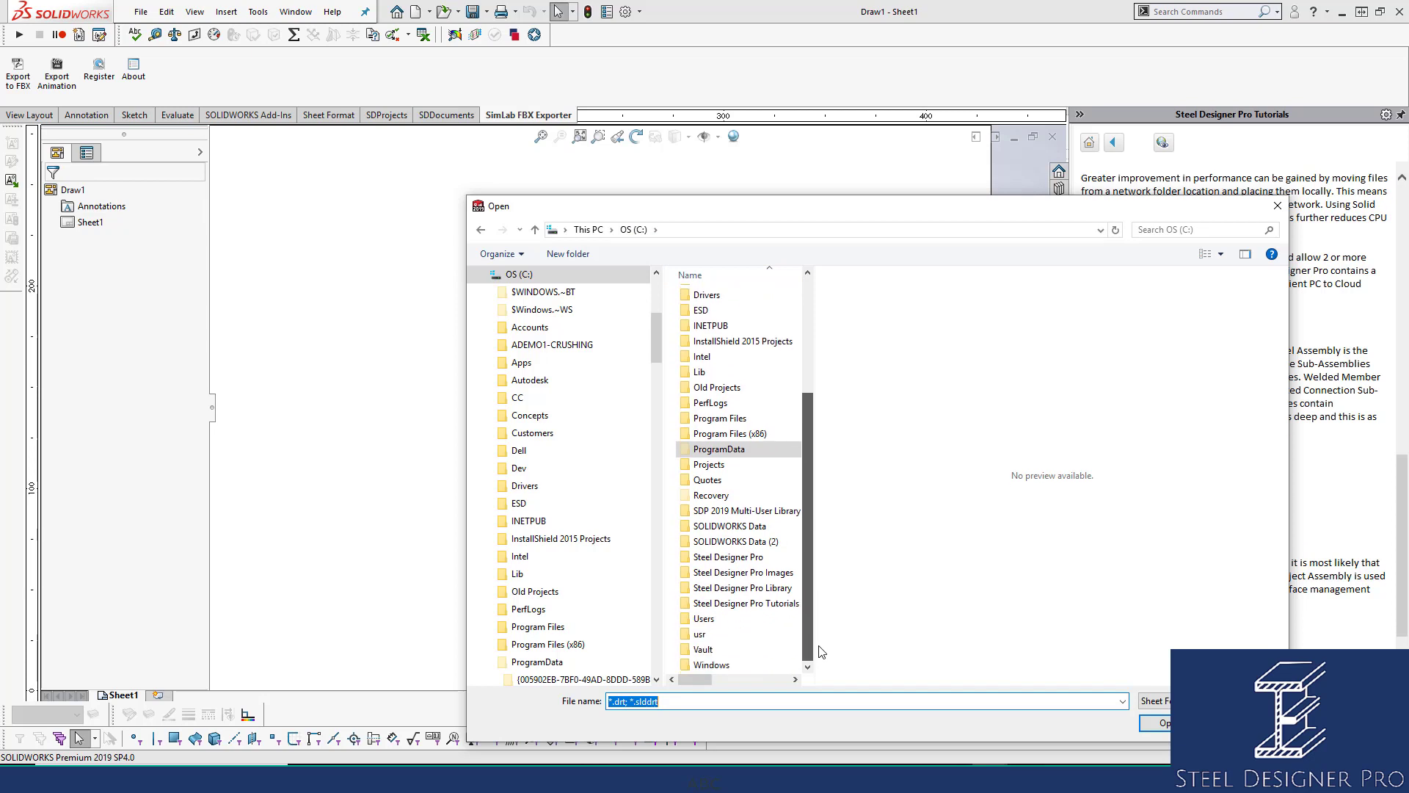
pyautogui.doubleClick(777, 591)
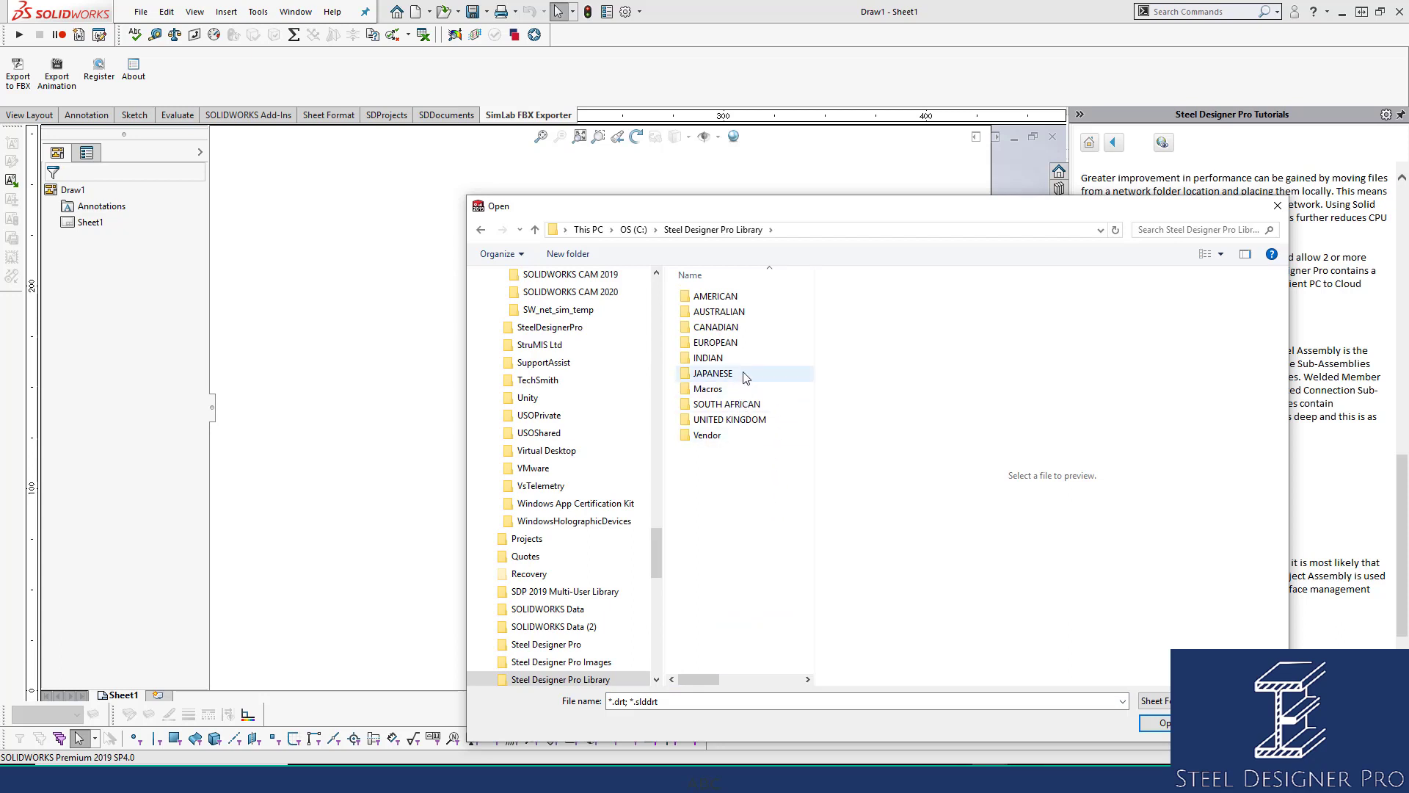
pyautogui.doubleClick(726, 312)
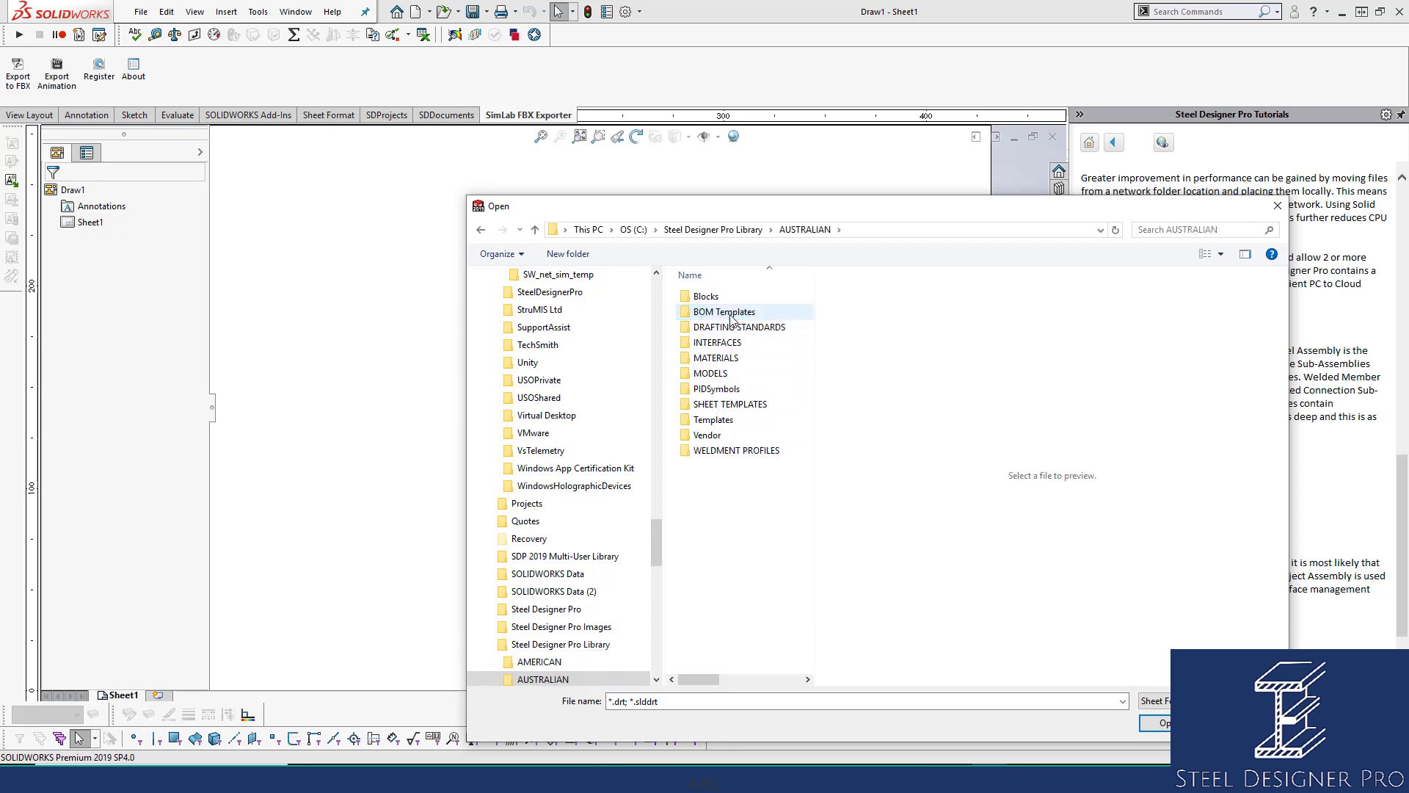
pyautogui.click(730, 405)
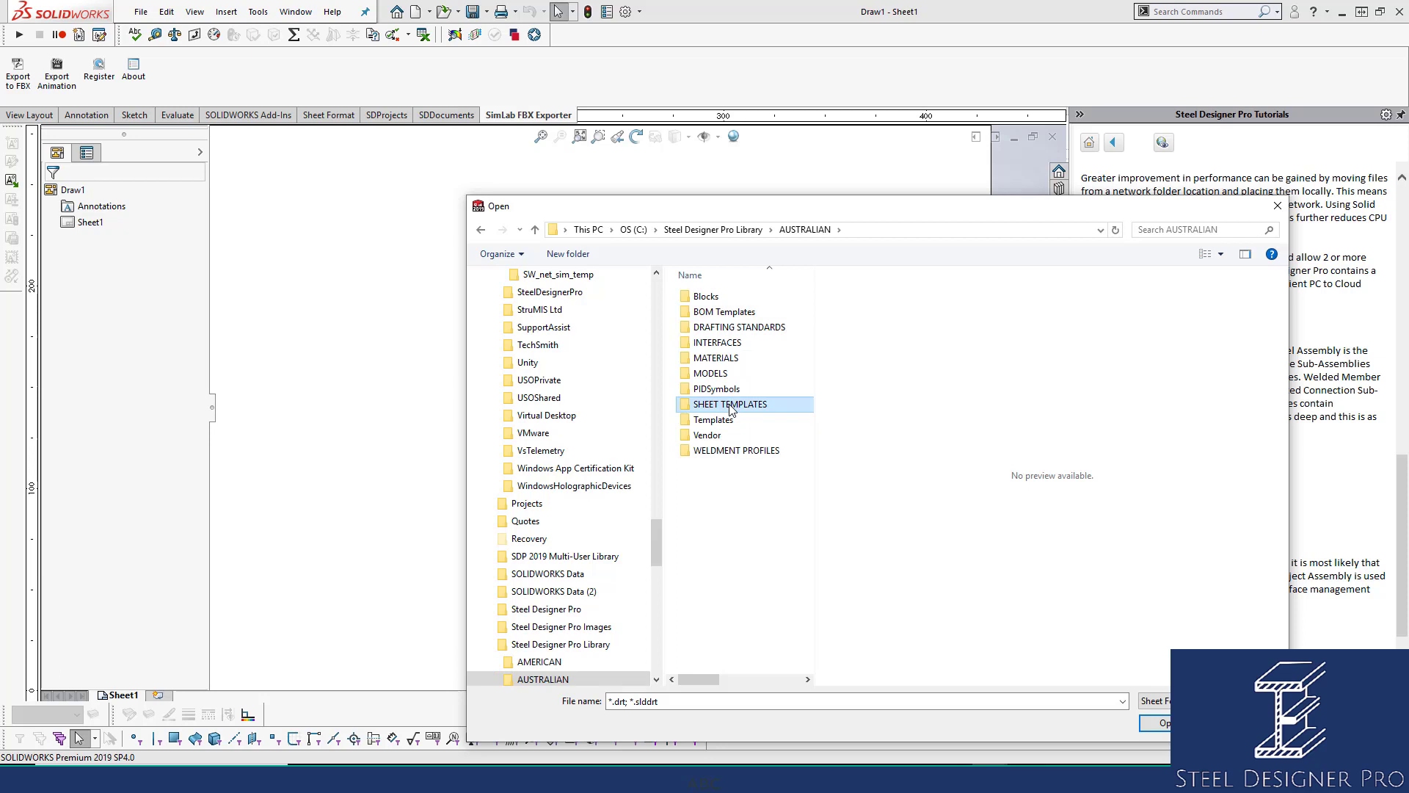
pyautogui.doubleClick(731, 408)
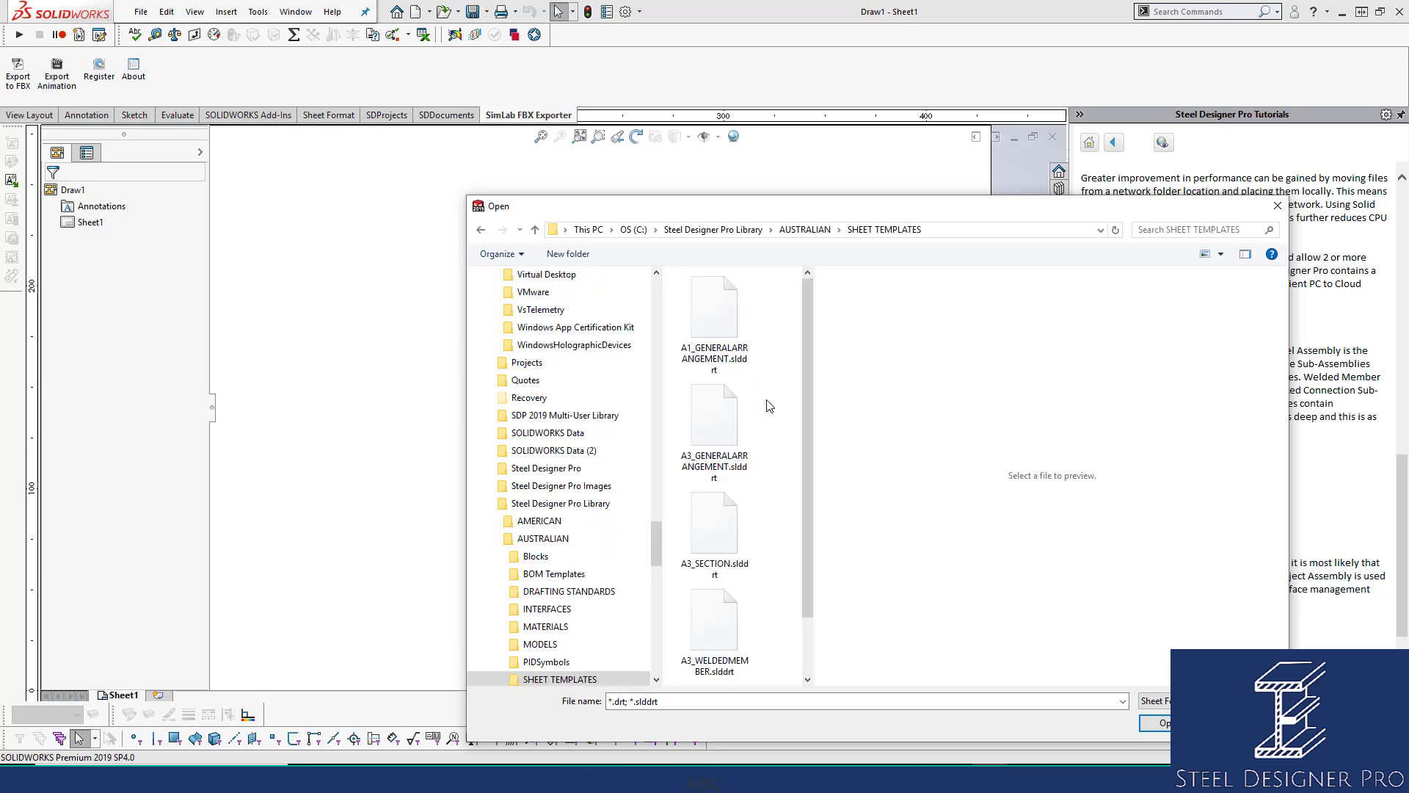
# Apply the A3_WELDEDMEMBER.slddrt sheet format to the new drawing and cancel the automatic model view insertion.
pyautogui.moveTo(740, 218); pyautogui.dragTo(585, 155)
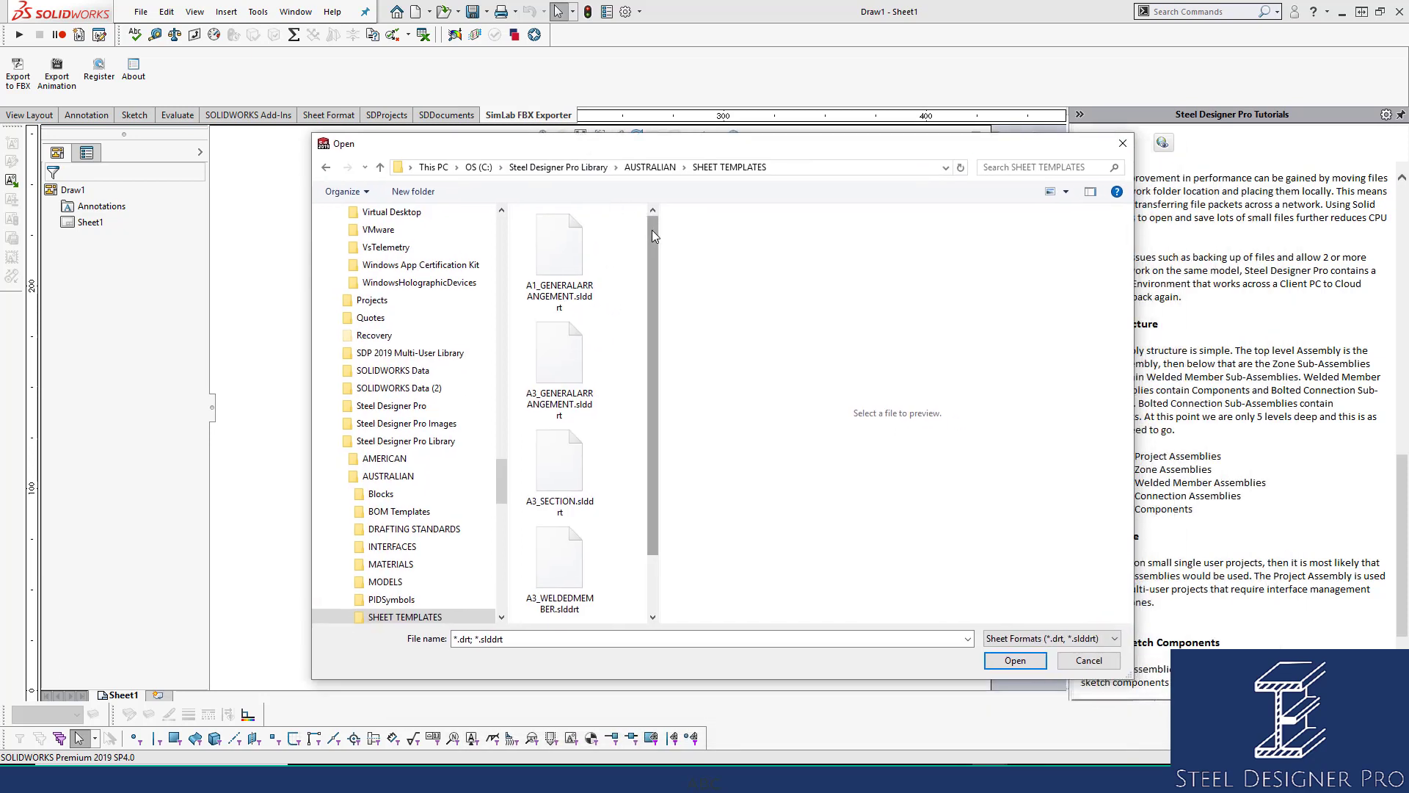
pyautogui.moveTo(651, 231); pyautogui.dragTo(659, 265)
pyautogui.click(556, 515)
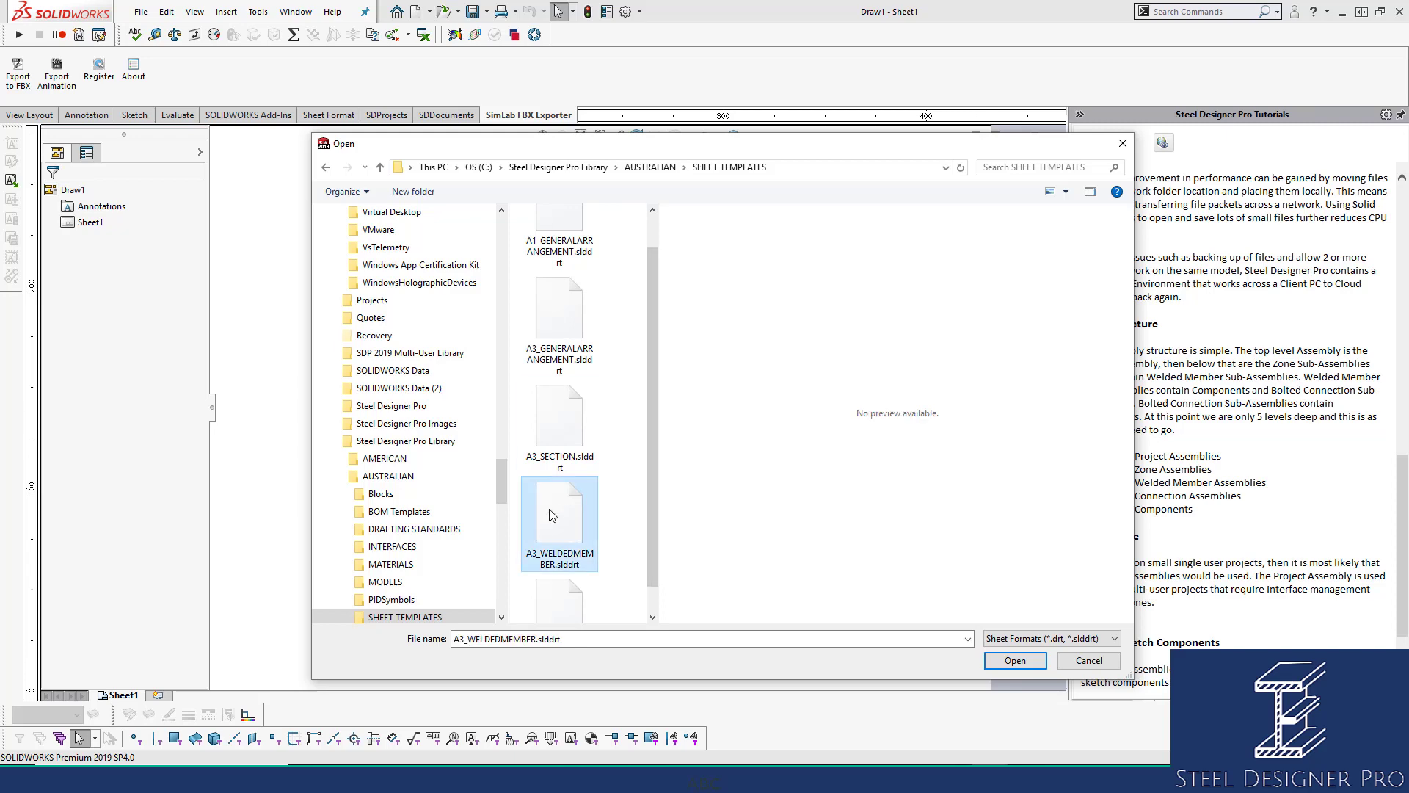
pyautogui.click(1026, 660)
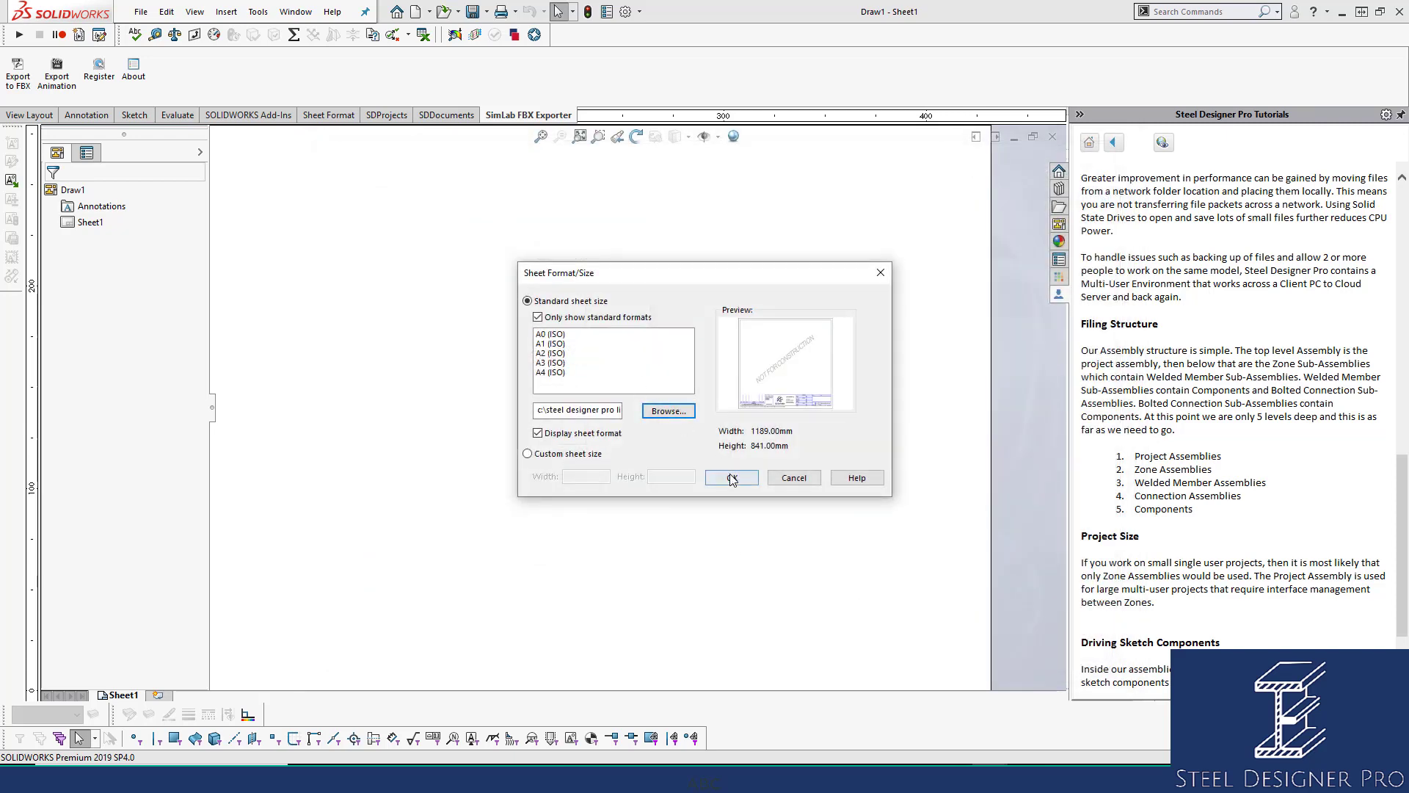
pyautogui.click(732, 477)
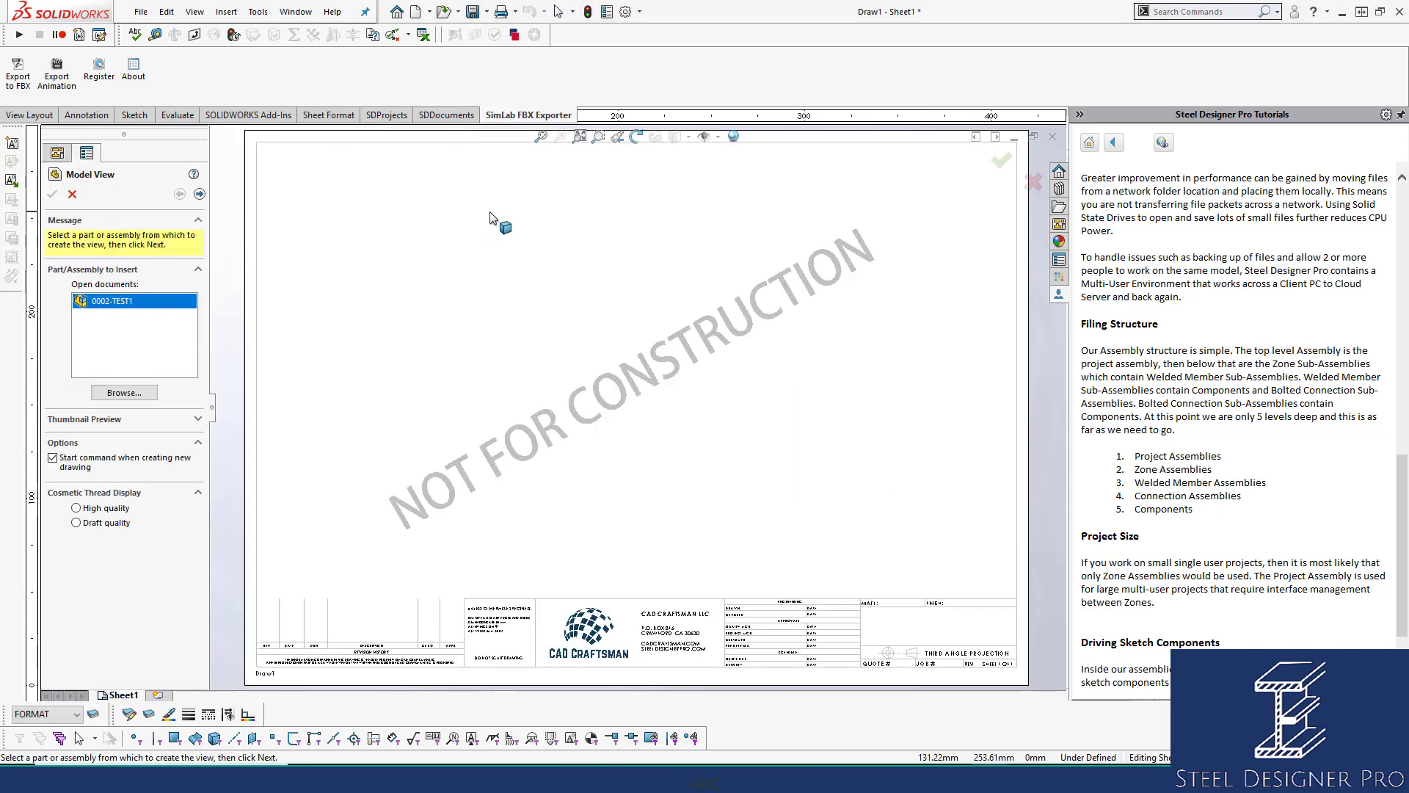
pyautogui.click(72, 195)
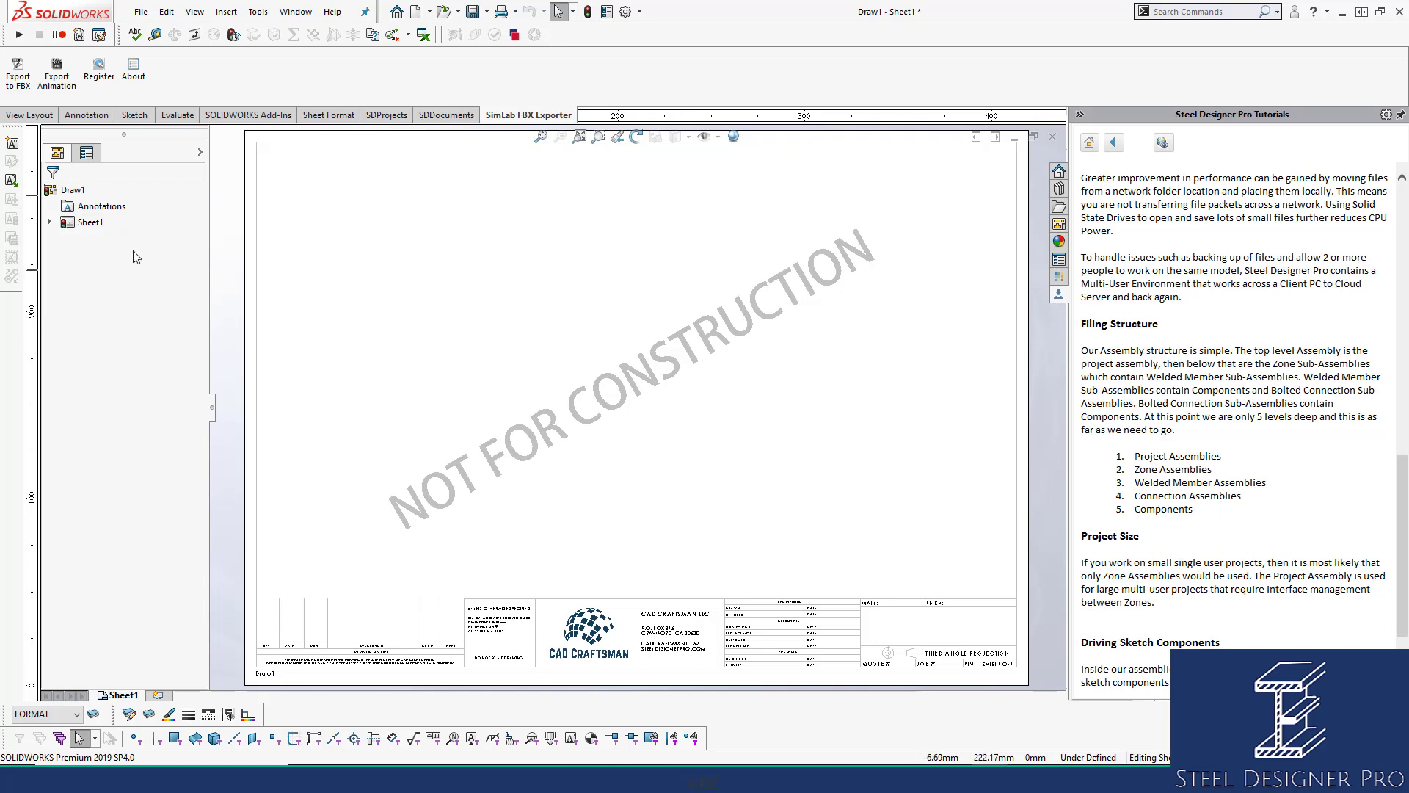
# Expand Sheet1 and its sheet format, and delete the Border1 item.
pyautogui.click(50, 221)
pyautogui.click(68, 237)
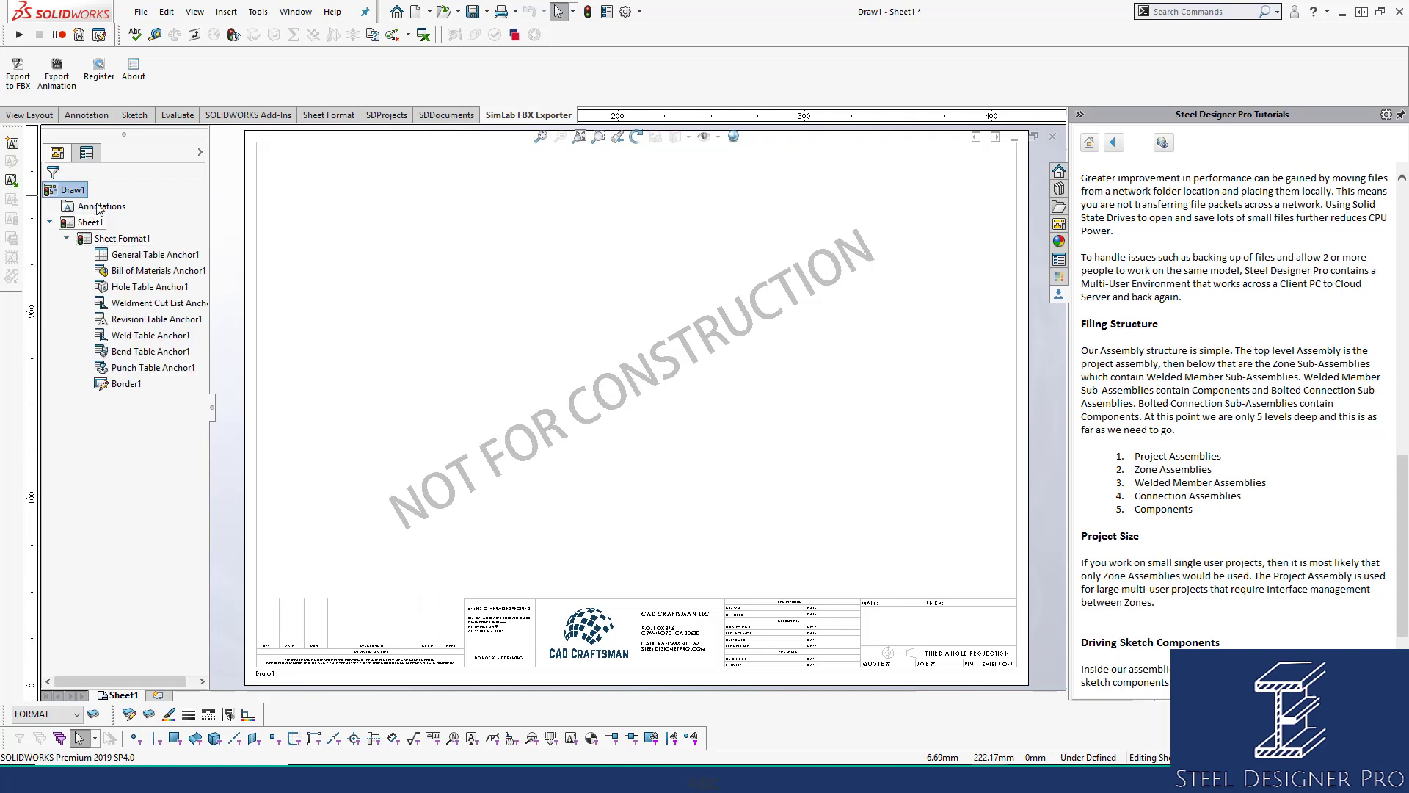
pyautogui.click(129, 387)
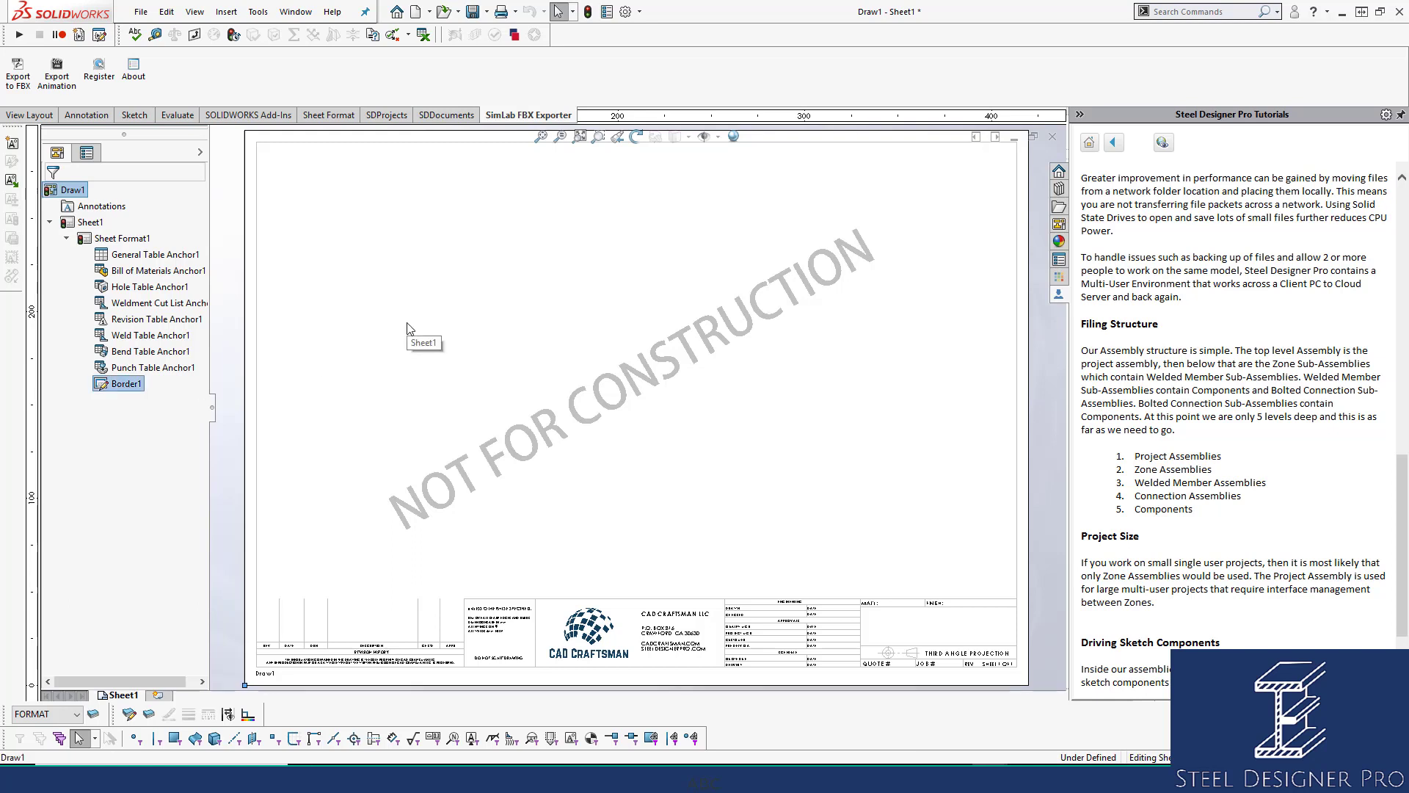
pyautogui.press('Delete')
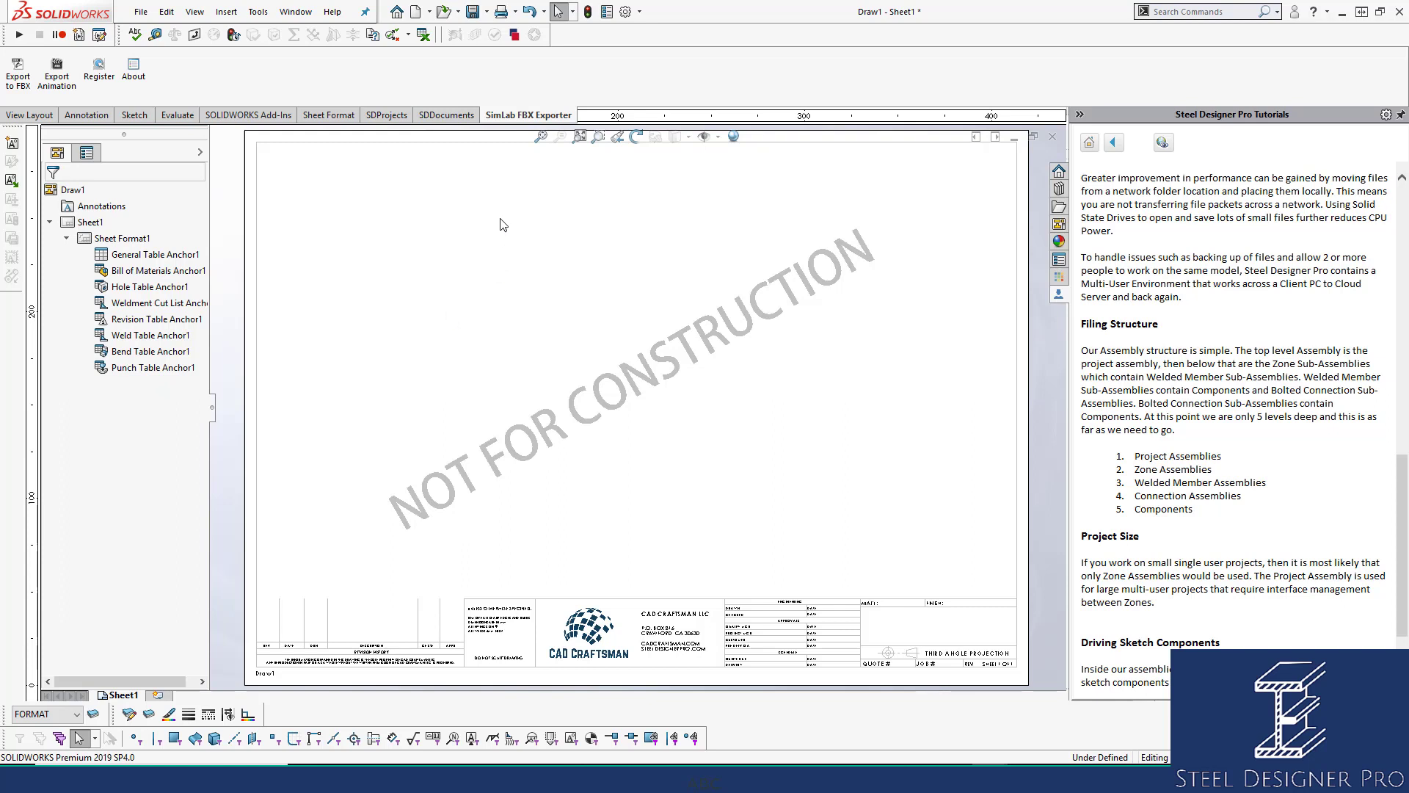
# Open the drawing's file properties, enlarge the dialog, and review the full list of custom properties.
pyautogui.click(607, 11)
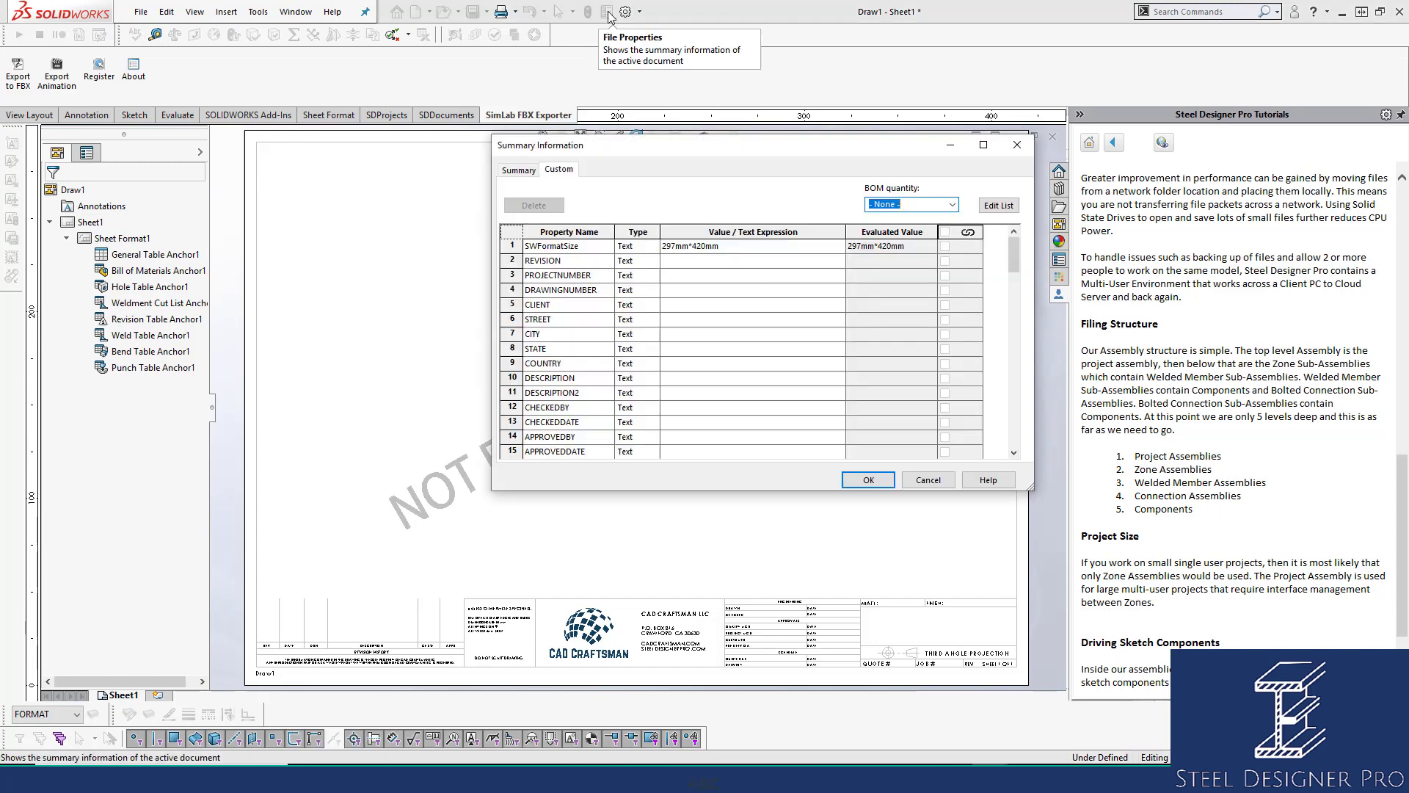
pyautogui.moveTo(736, 155); pyautogui.dragTo(421, 89)
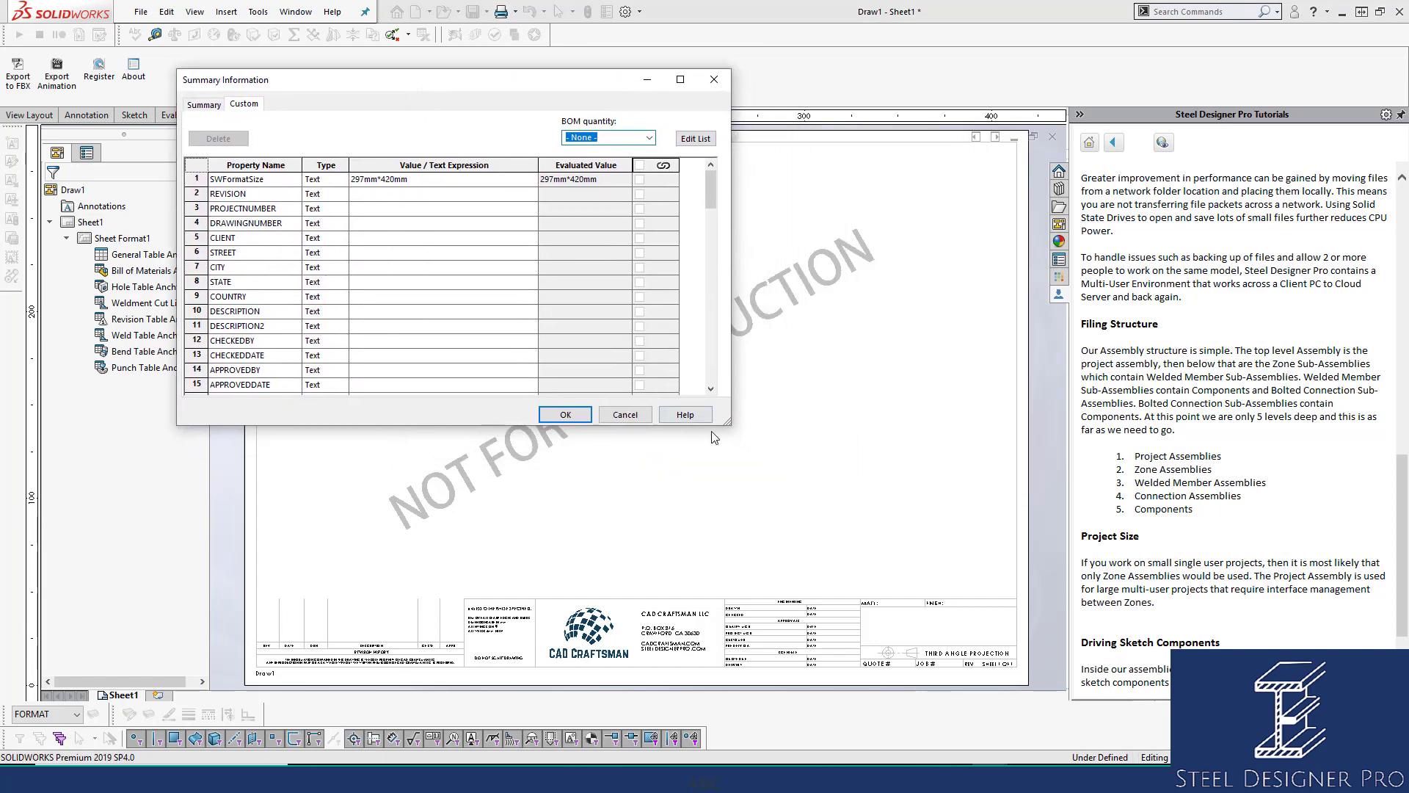
pyautogui.moveTo(729, 426); pyautogui.dragTo(886, 492)
pyautogui.moveTo(1072, 580); pyautogui.dragTo(1093, 611)
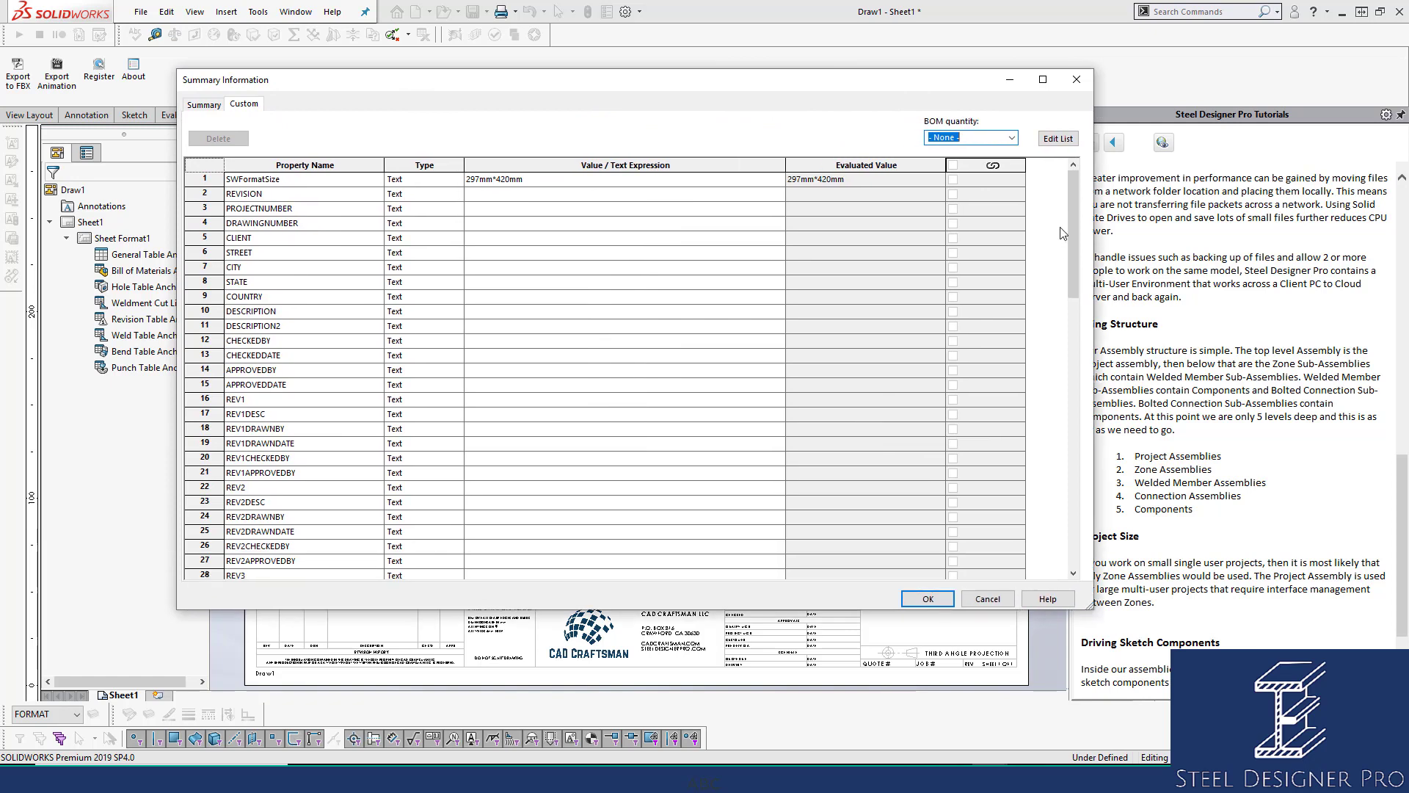
pyautogui.moveTo(1072, 174); pyautogui.dragTo(1066, 470)
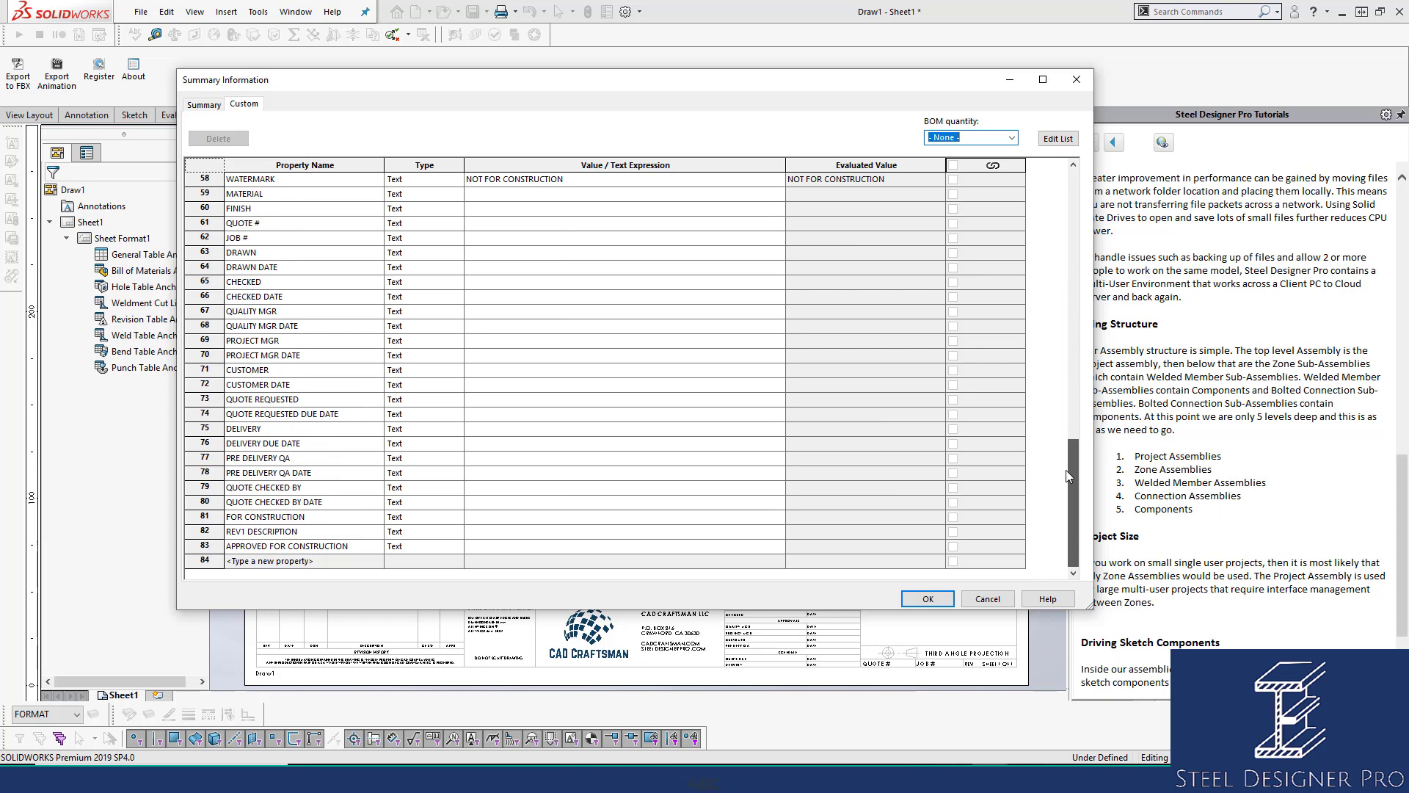
pyautogui.moveTo(1065, 470); pyautogui.dragTo(1096, 238)
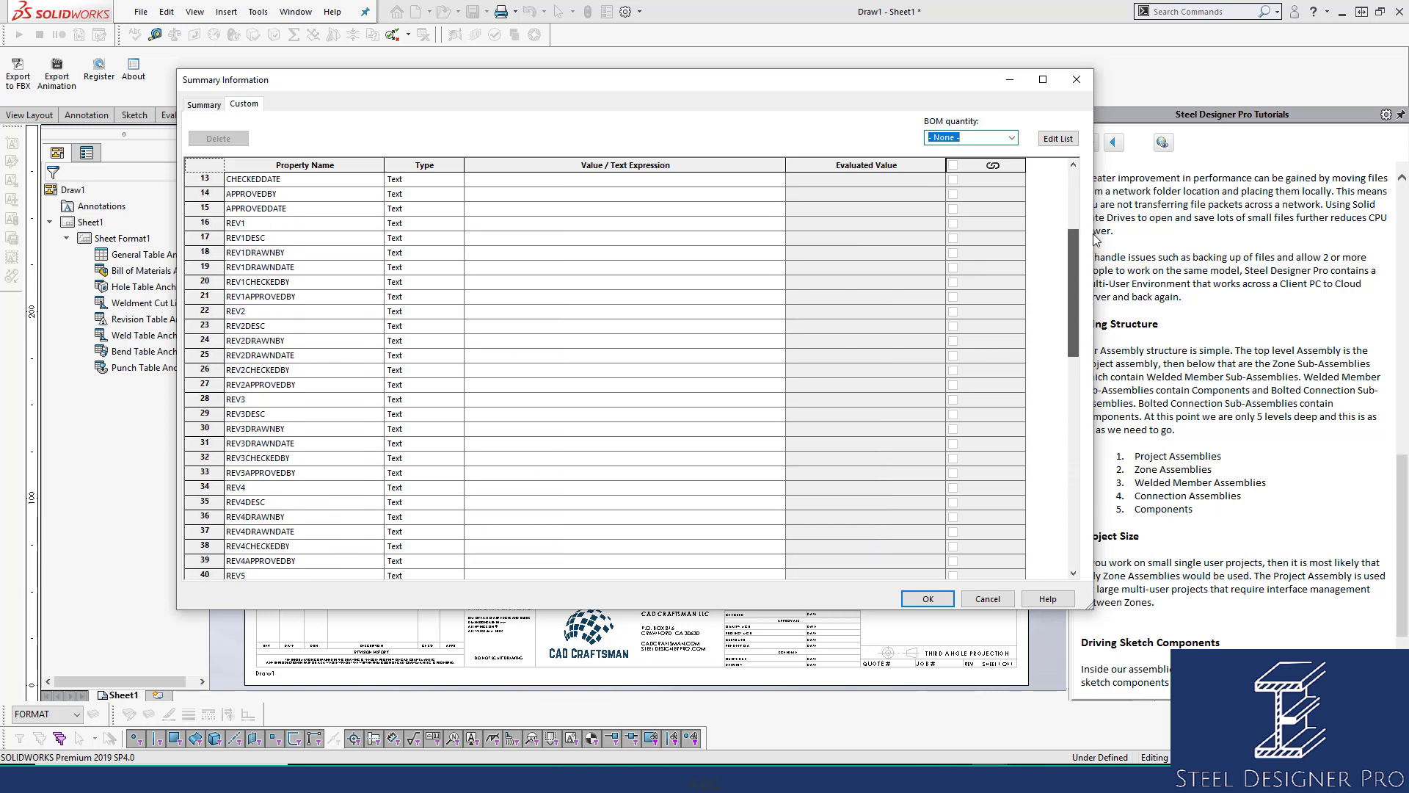
# Examine the REV1 to REV7 revision property rows and the REVISION property in the drawing's custom properties.
pyautogui.click(205, 223)
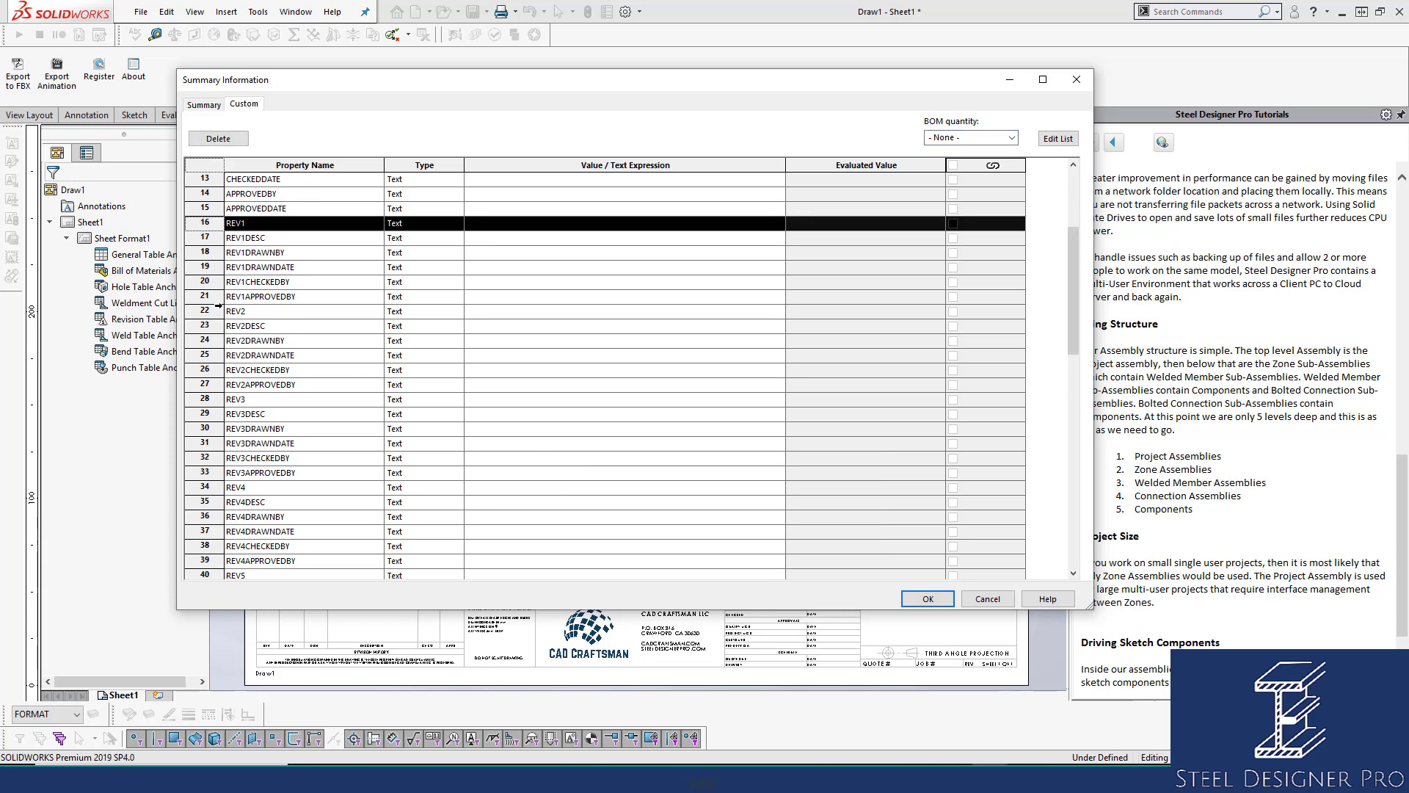
pyautogui.keyDown('shift'); pyautogui.click(207, 296); pyautogui.keyUp('shift')
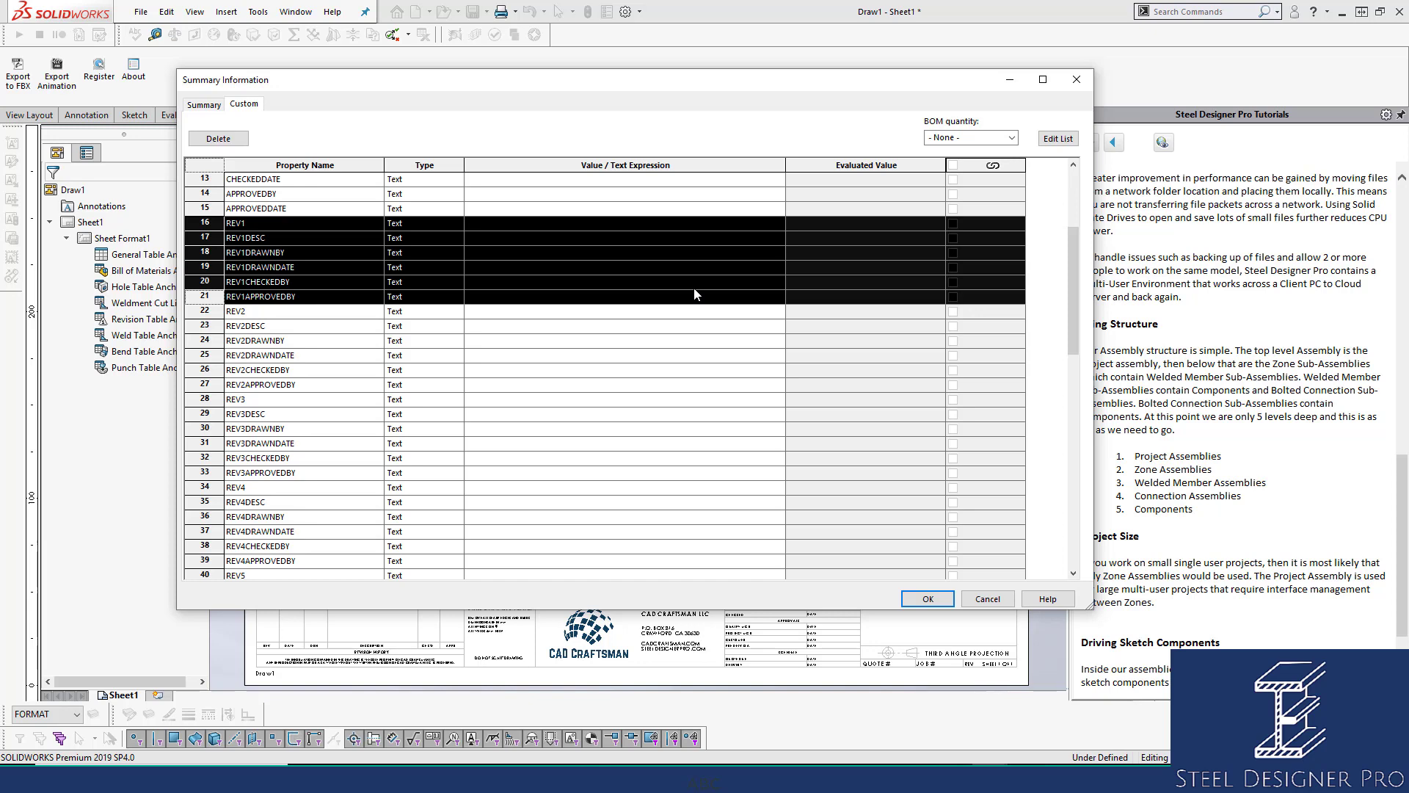
pyautogui.click(462, 442)
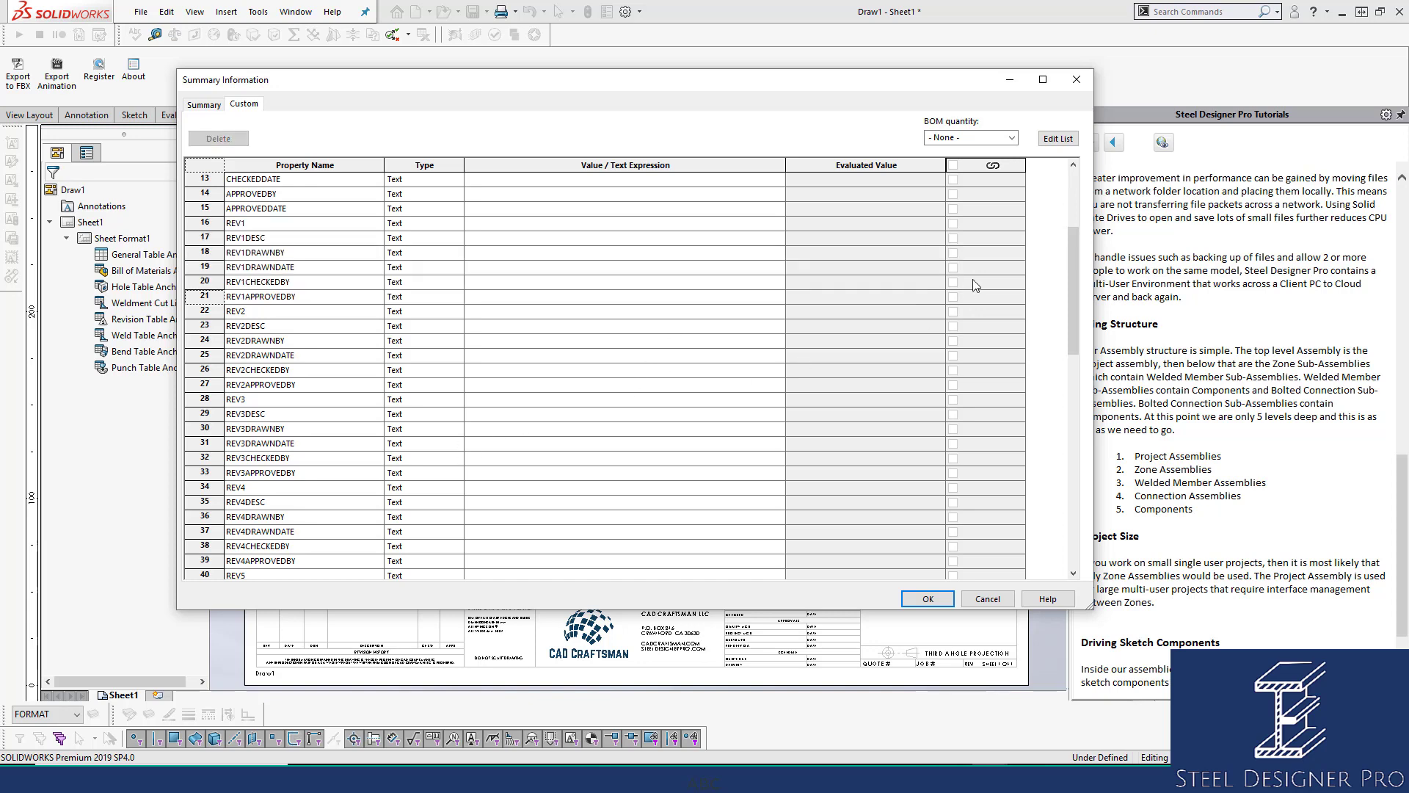
pyautogui.moveTo(1073, 245); pyautogui.dragTo(1071, 356)
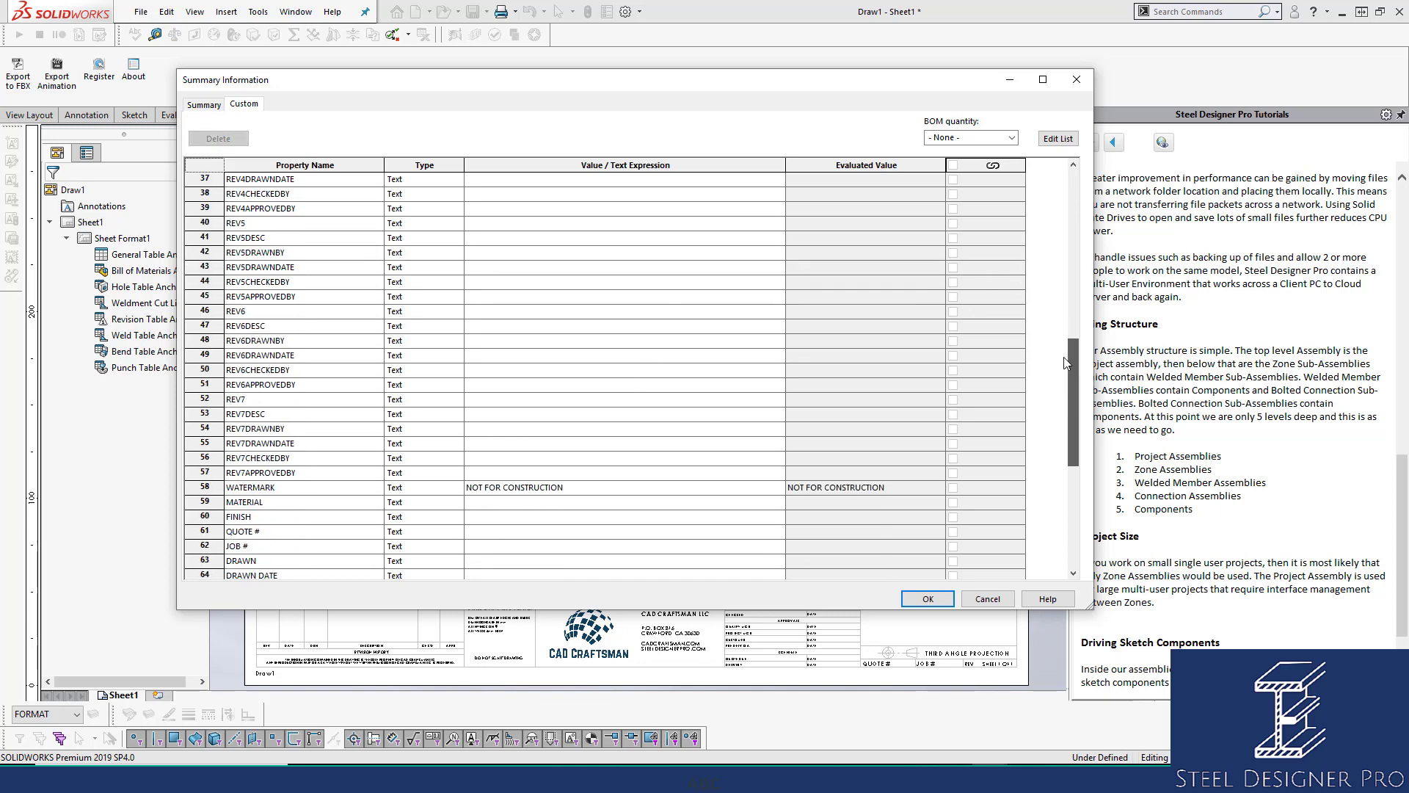
pyautogui.click(209, 472)
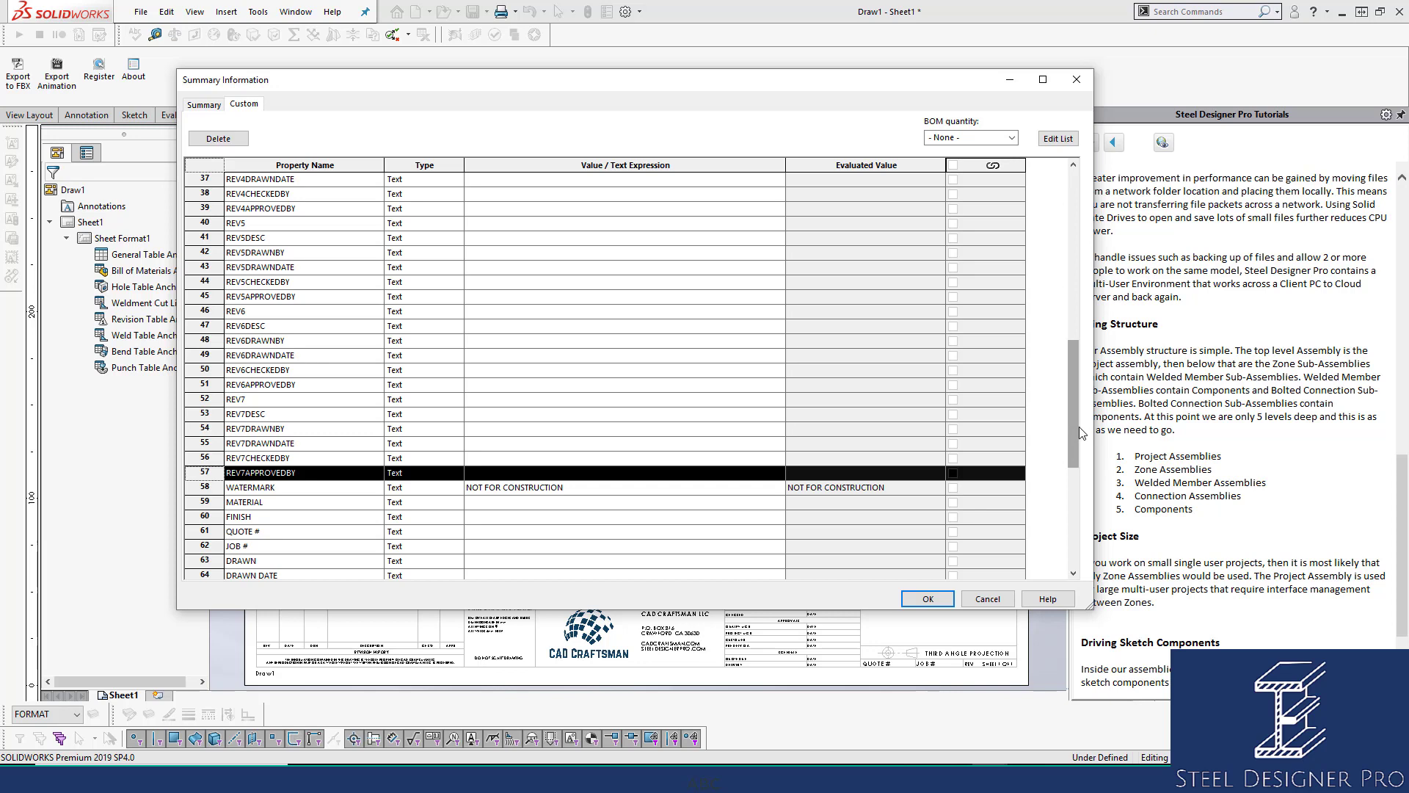
pyautogui.moveTo(1078, 426); pyautogui.dragTo(1093, 222)
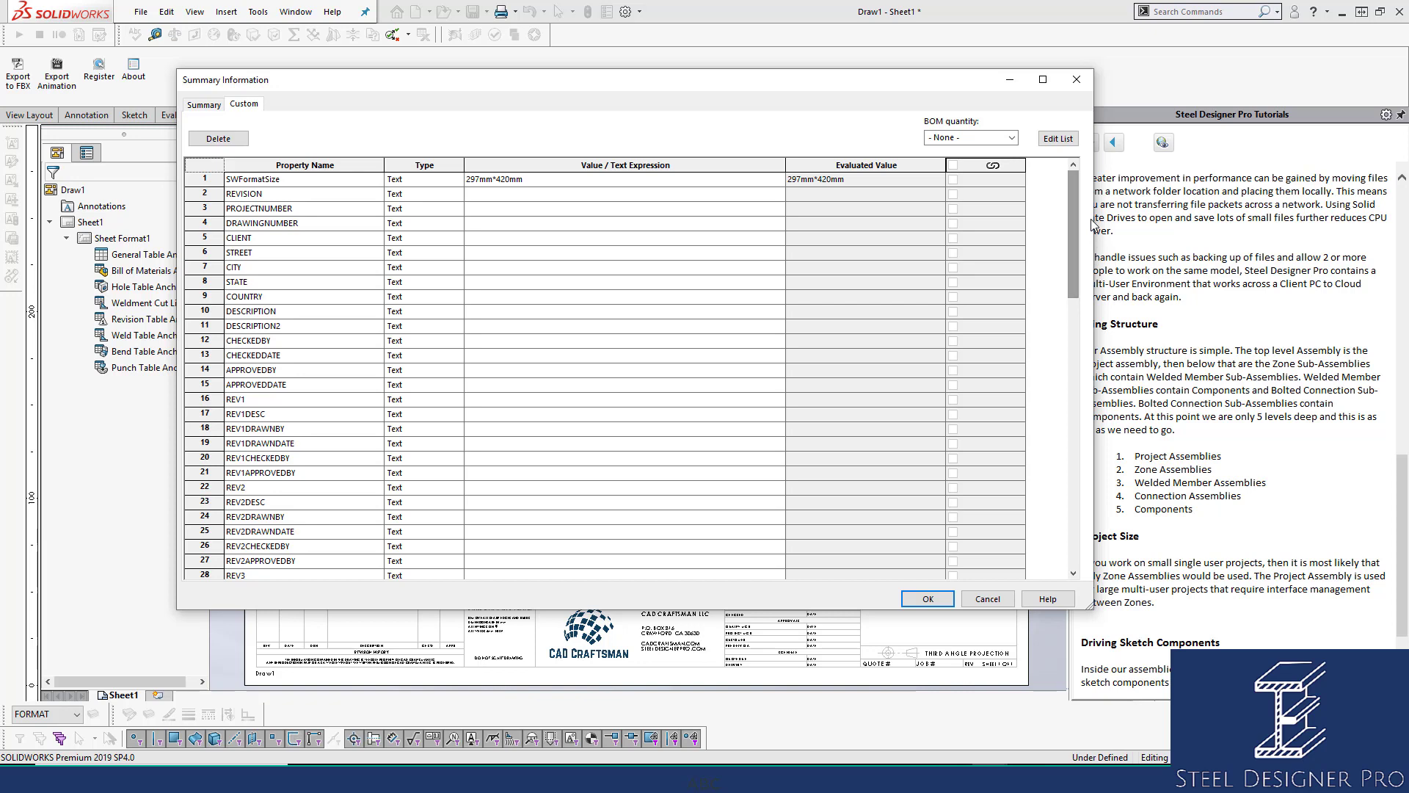
pyautogui.click(488, 194)
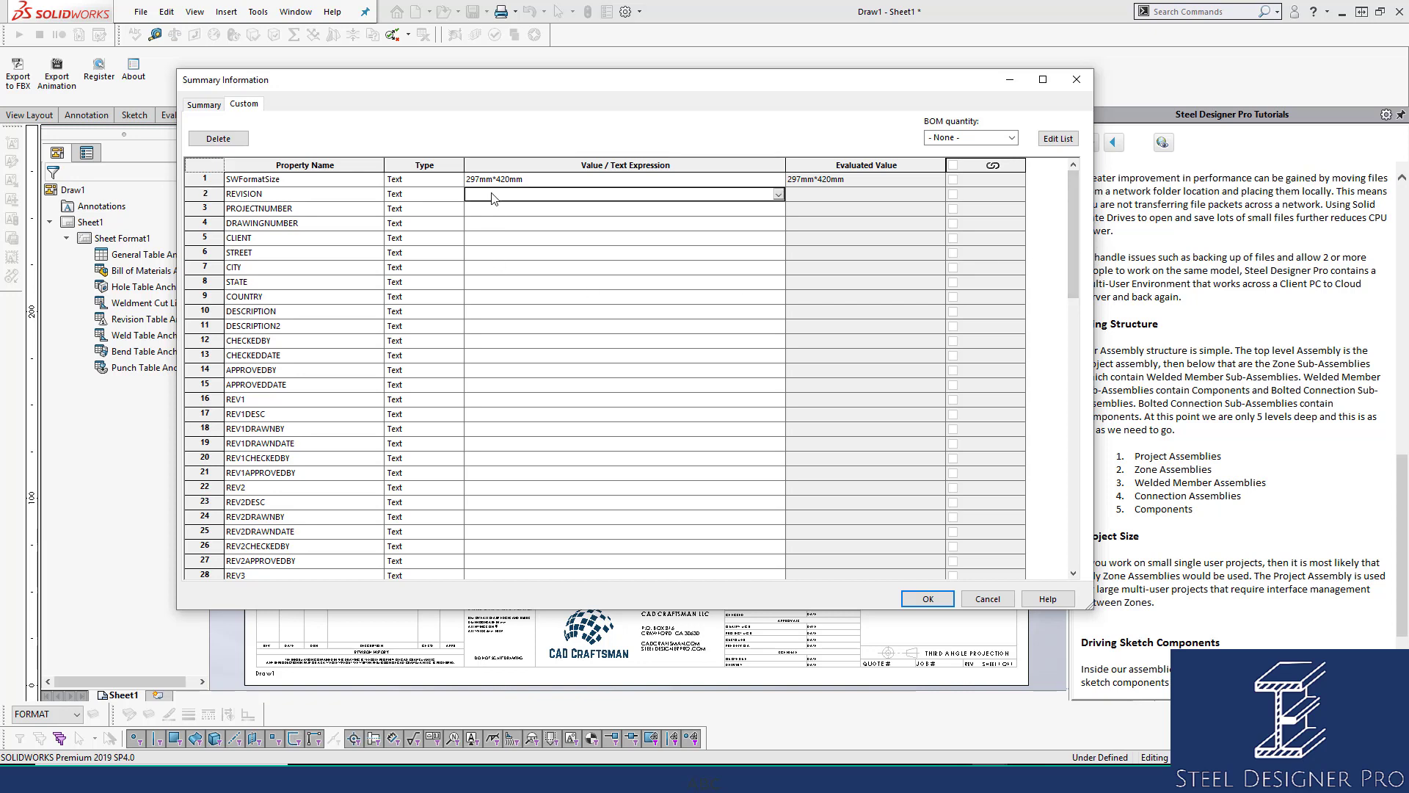
pyautogui.click(204, 195)
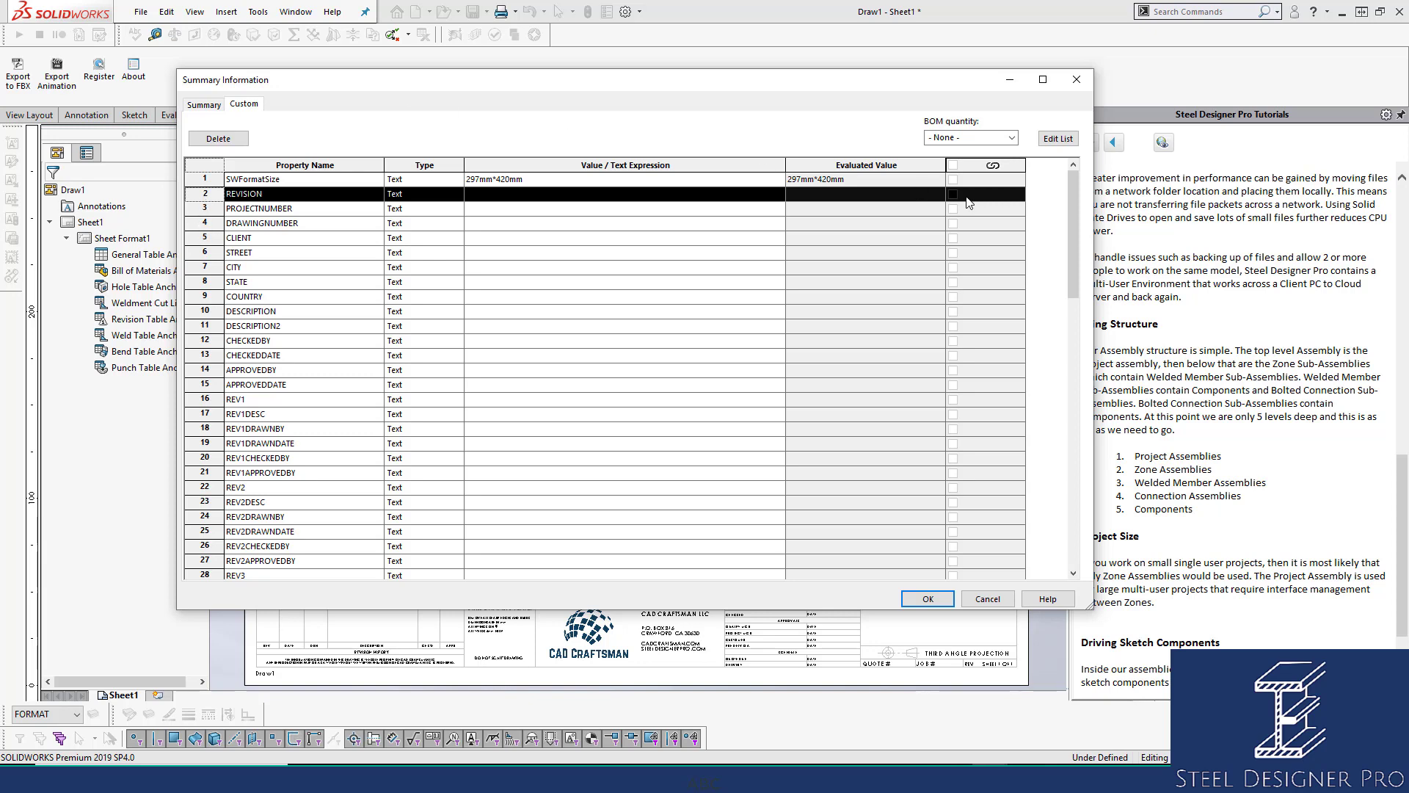
# Narrow the properties dialog and place the project information snip beside it to compare its fields with properties such as PROJECTNUMBER.
pyautogui.moveTo(1094, 222); pyautogui.dragTo(755, 238)
pyautogui.moveTo(439, 94); pyautogui.dragTo(276, 97)
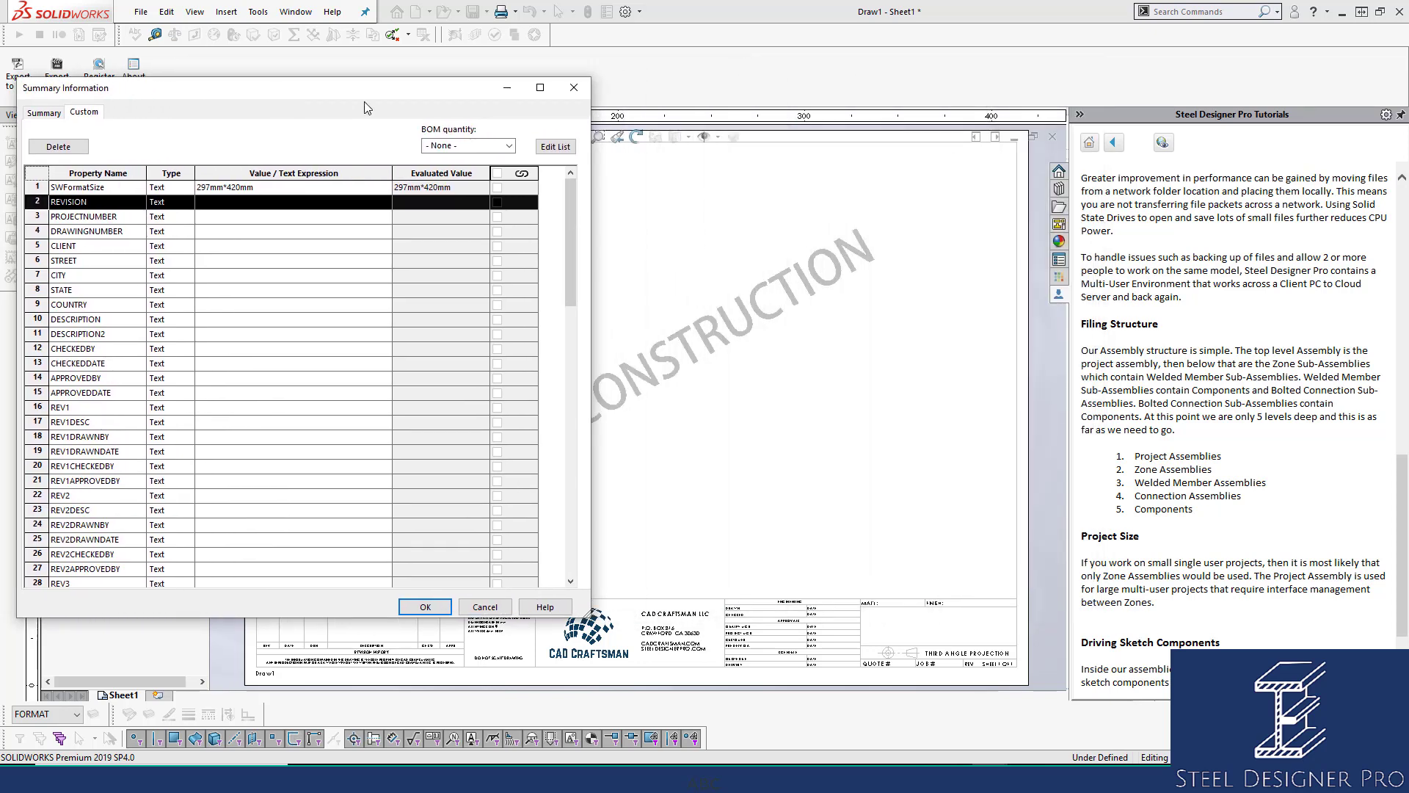
pyautogui.moveTo(1408, 143); pyautogui.dragTo(828, 86)
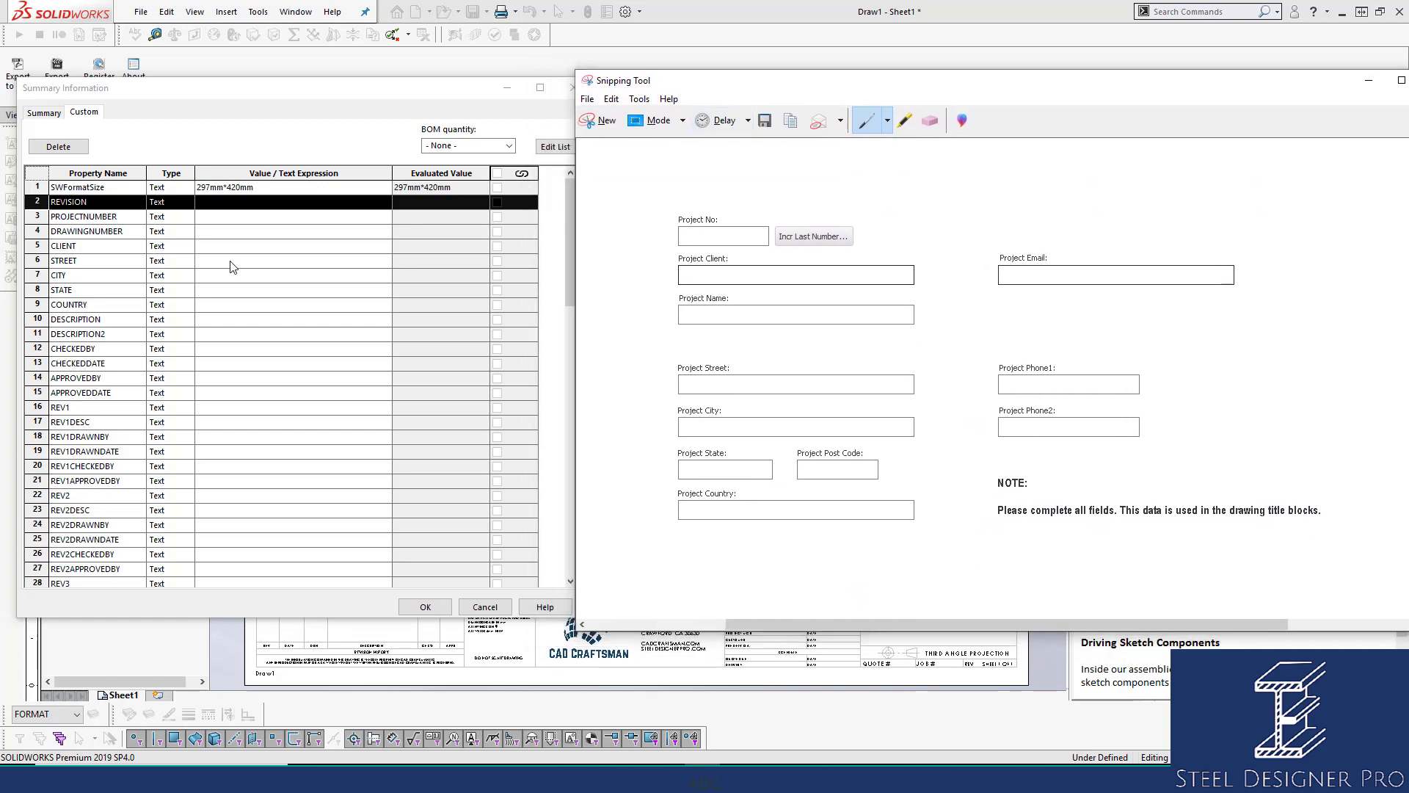
pyautogui.click(229, 219)
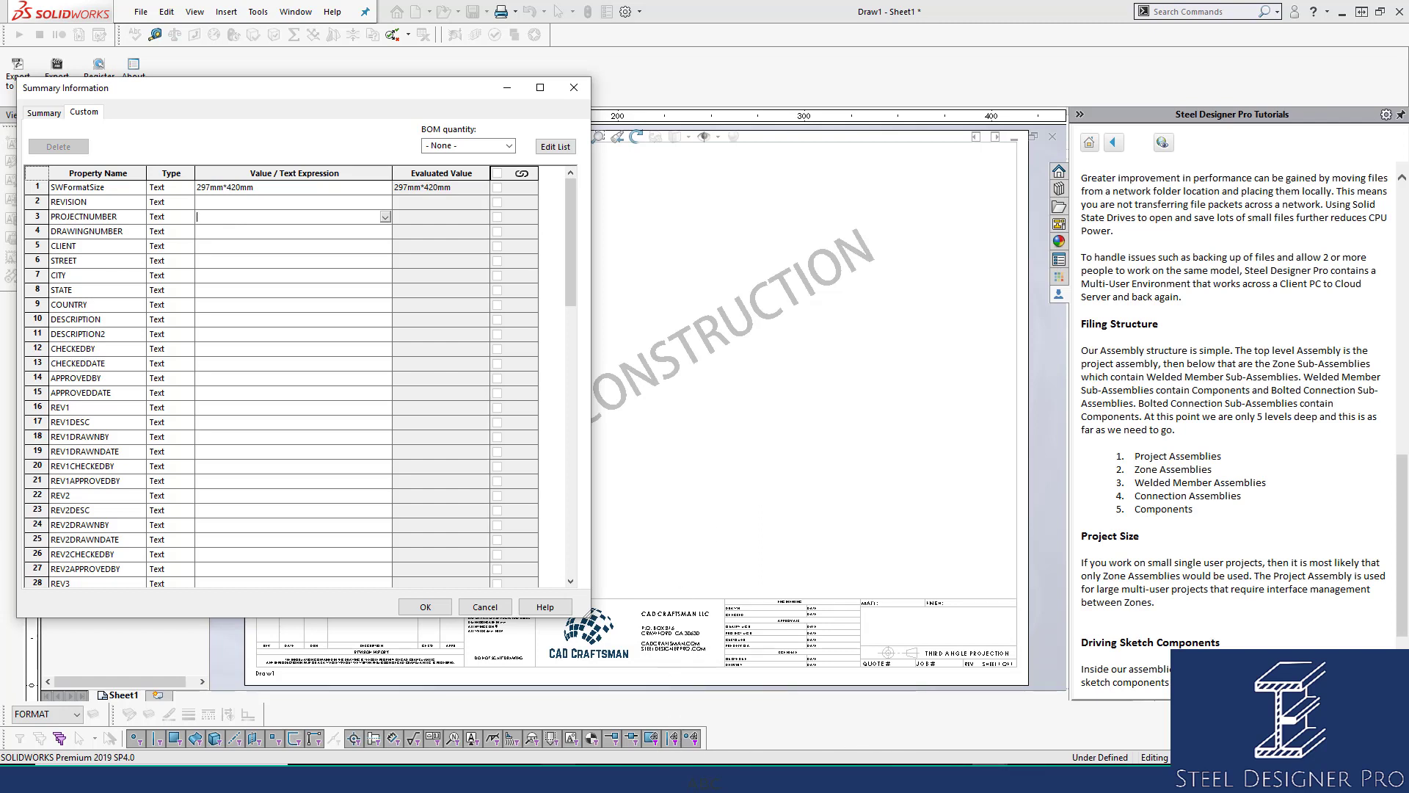
# Close the project information snip without saving it, and dismiss the drawing's properties dialog.
pyautogui.click(701, 778)
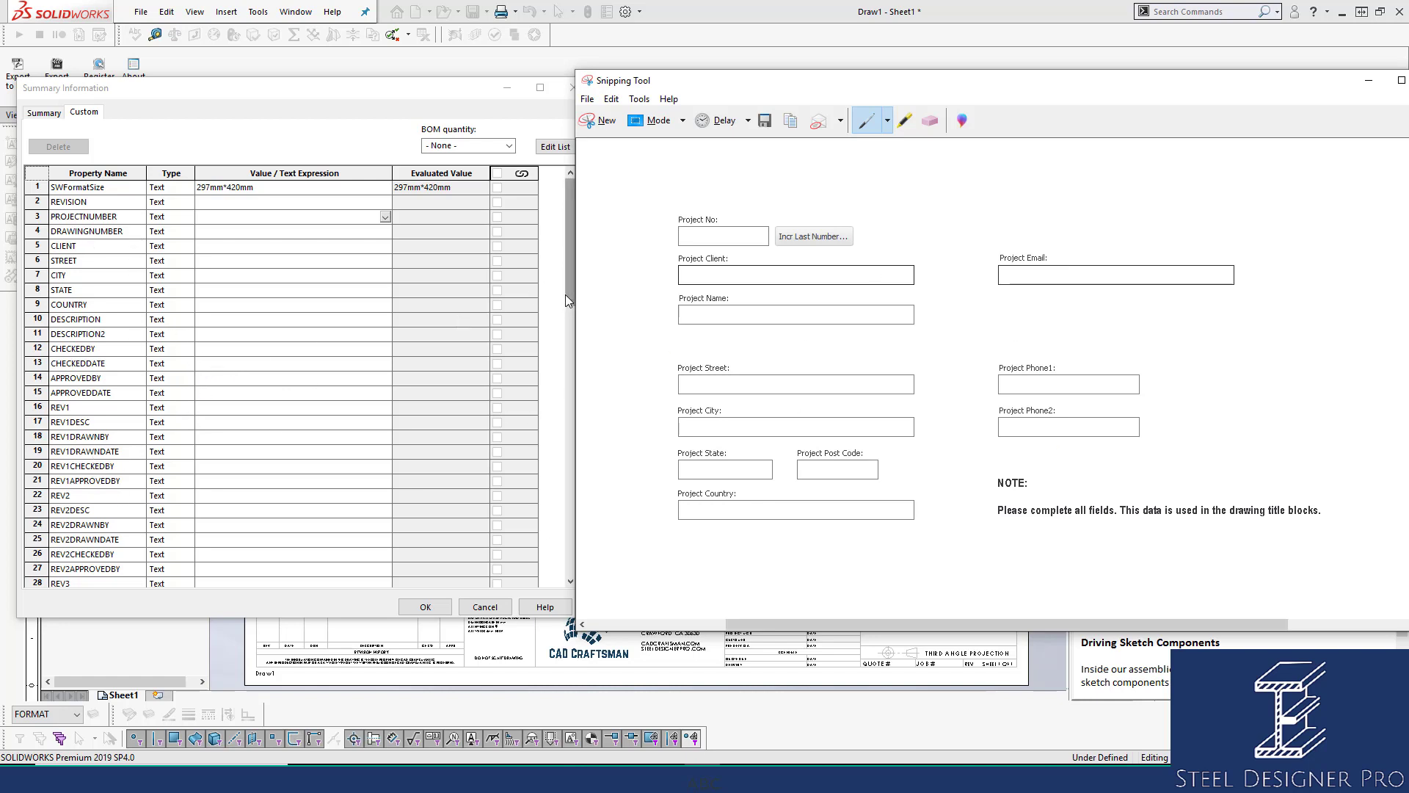
pyautogui.moveTo(1216, 81); pyautogui.dragTo(924, 97)
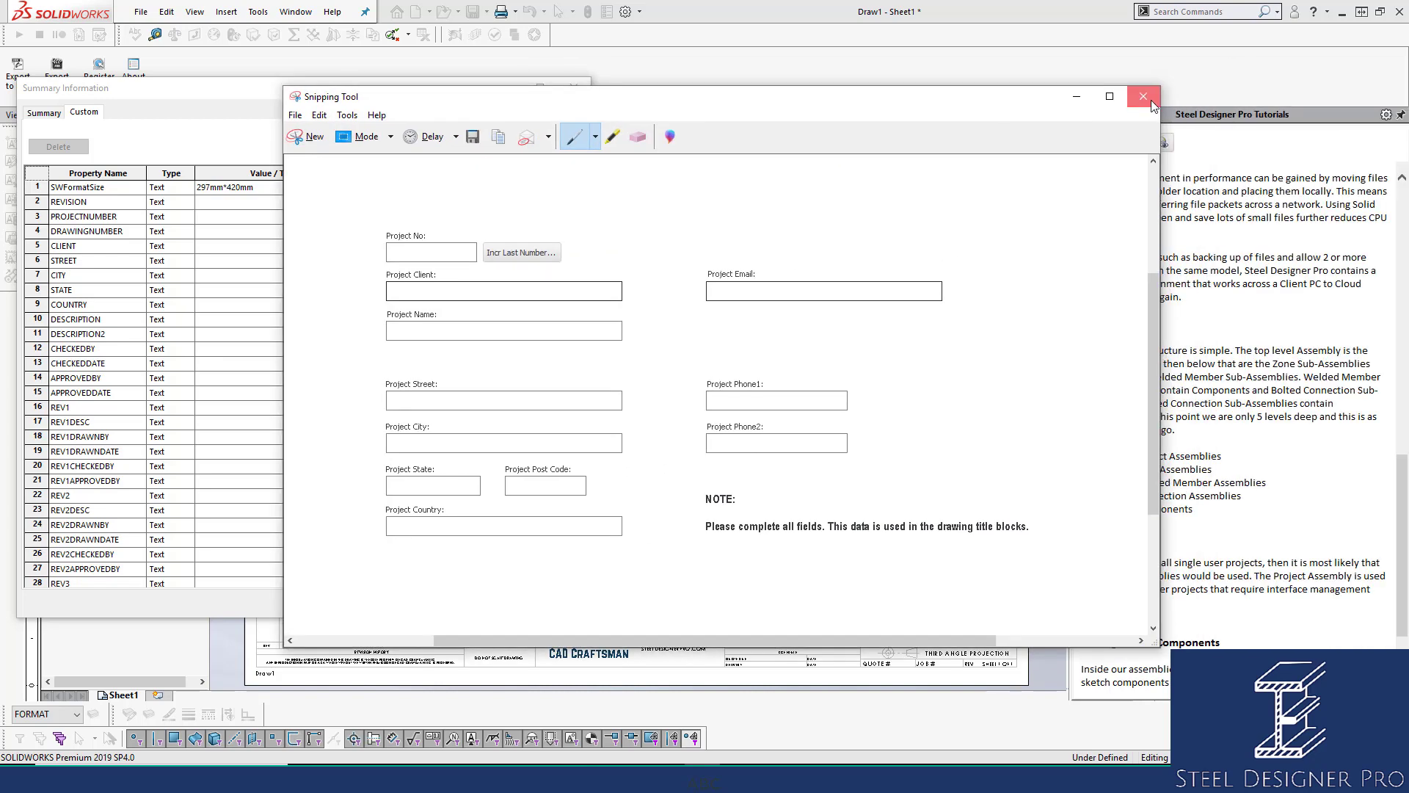
pyautogui.click(1144, 97)
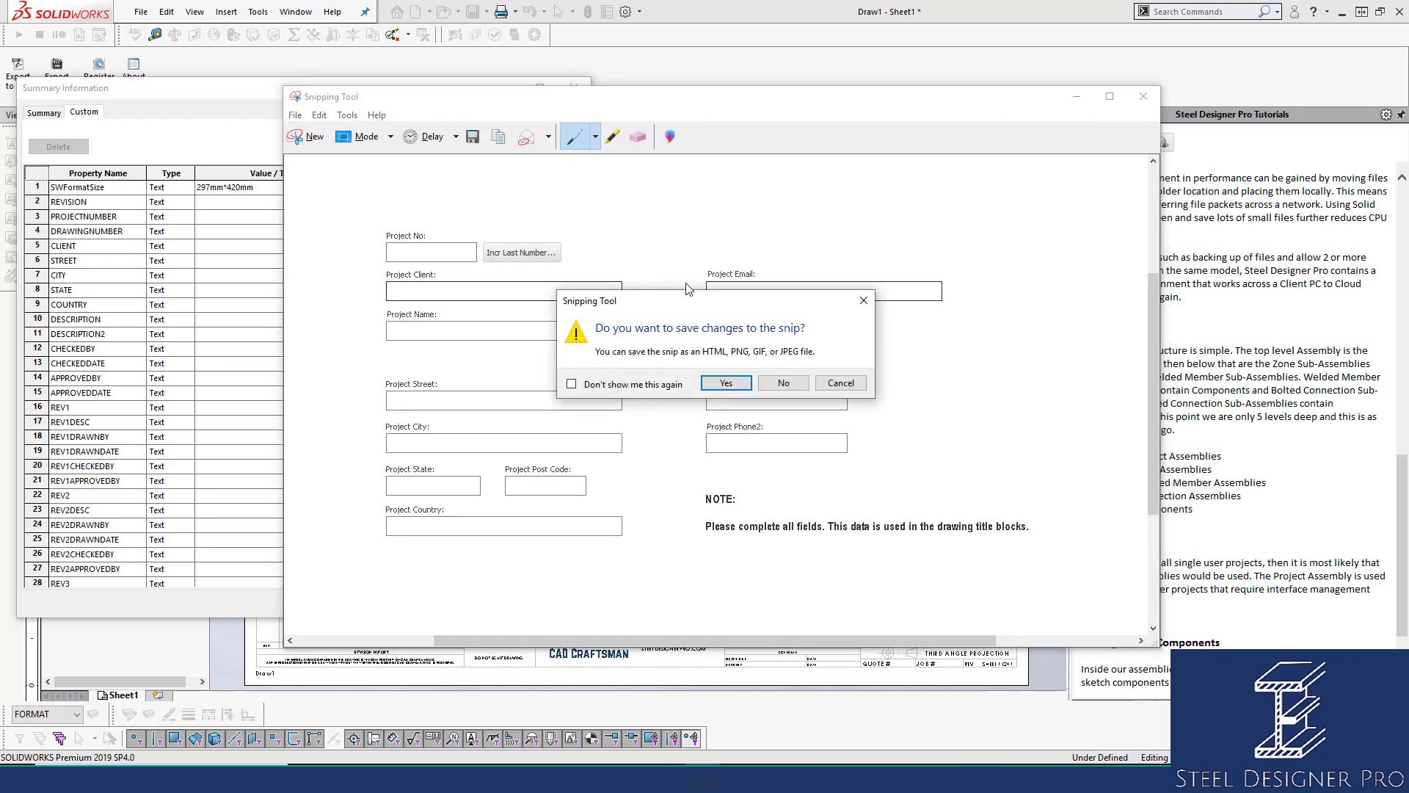
pyautogui.click(784, 384)
pyautogui.press('Escape')
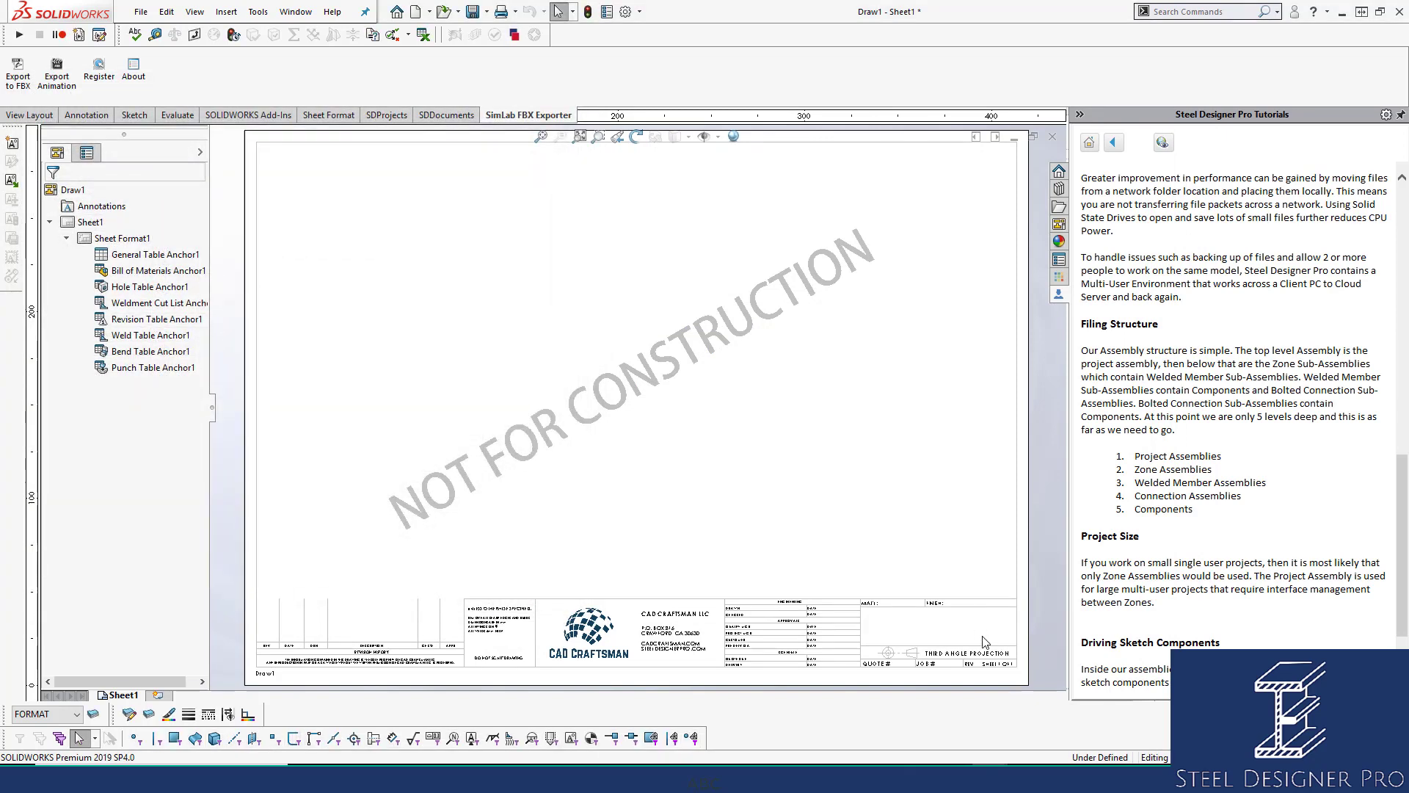
# Edit Sheet1's sheet format and open the title block's $PRPSHEET:{Mark} note in a text editing window.
pyautogui.scroll(-6, 984, 641)
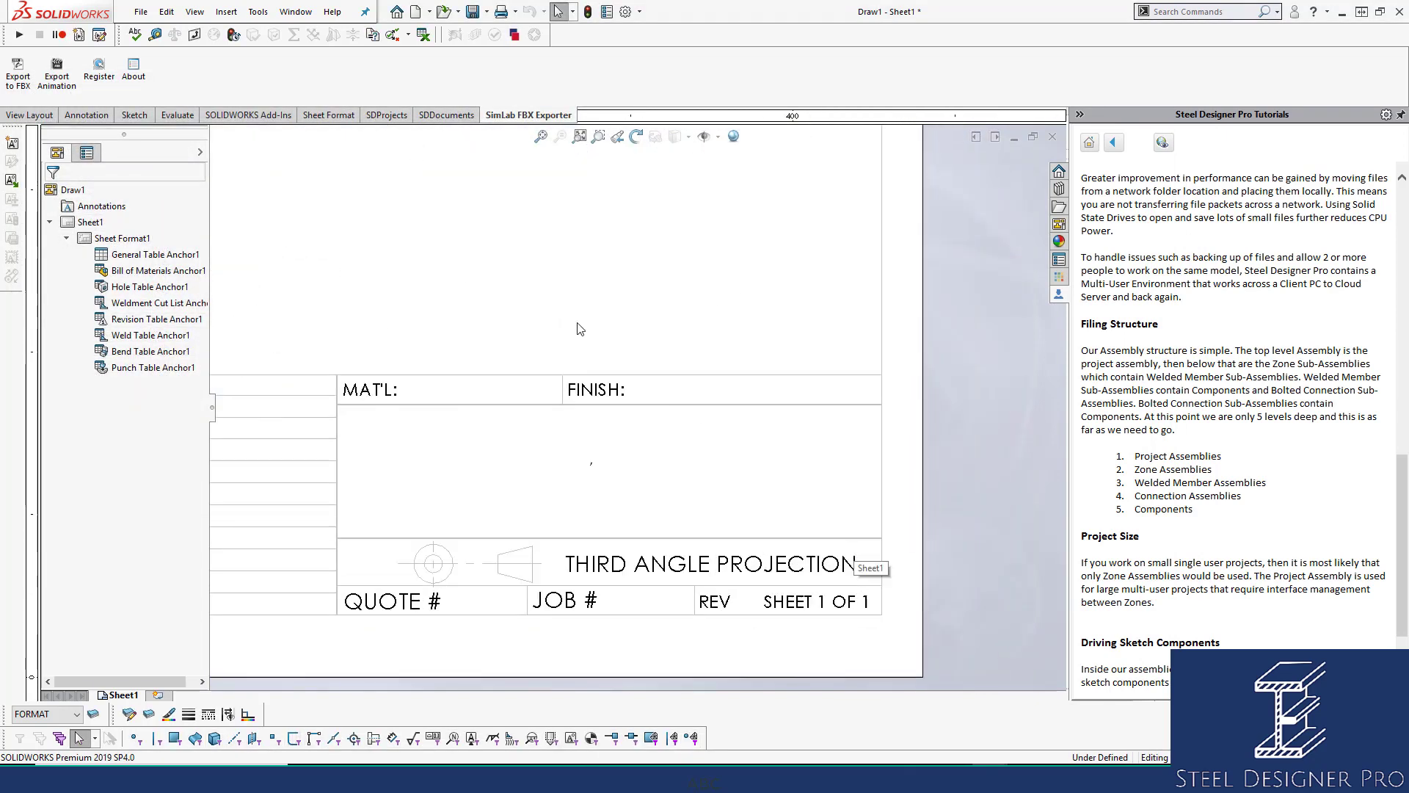
pyautogui.rightClick(79, 228)
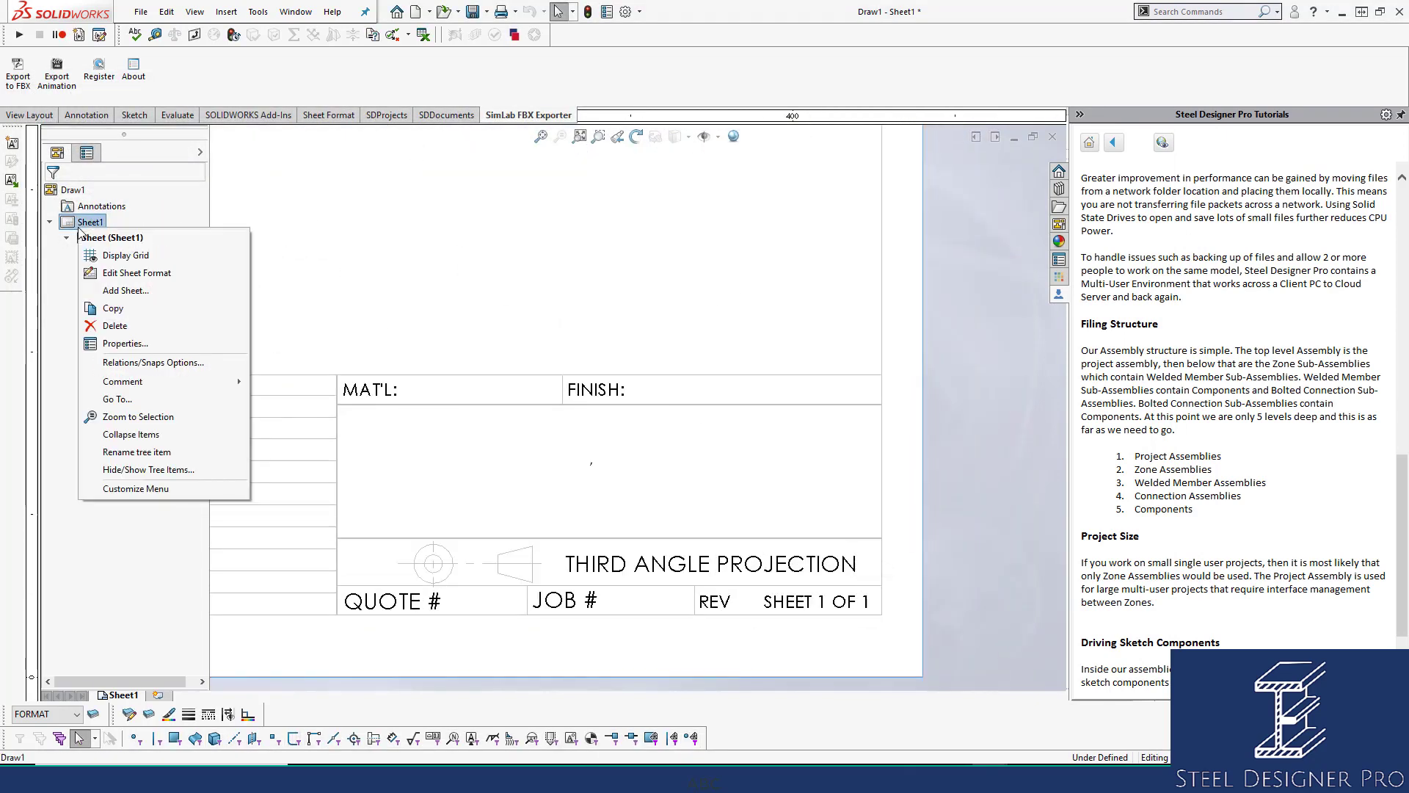
pyautogui.click(135, 272)
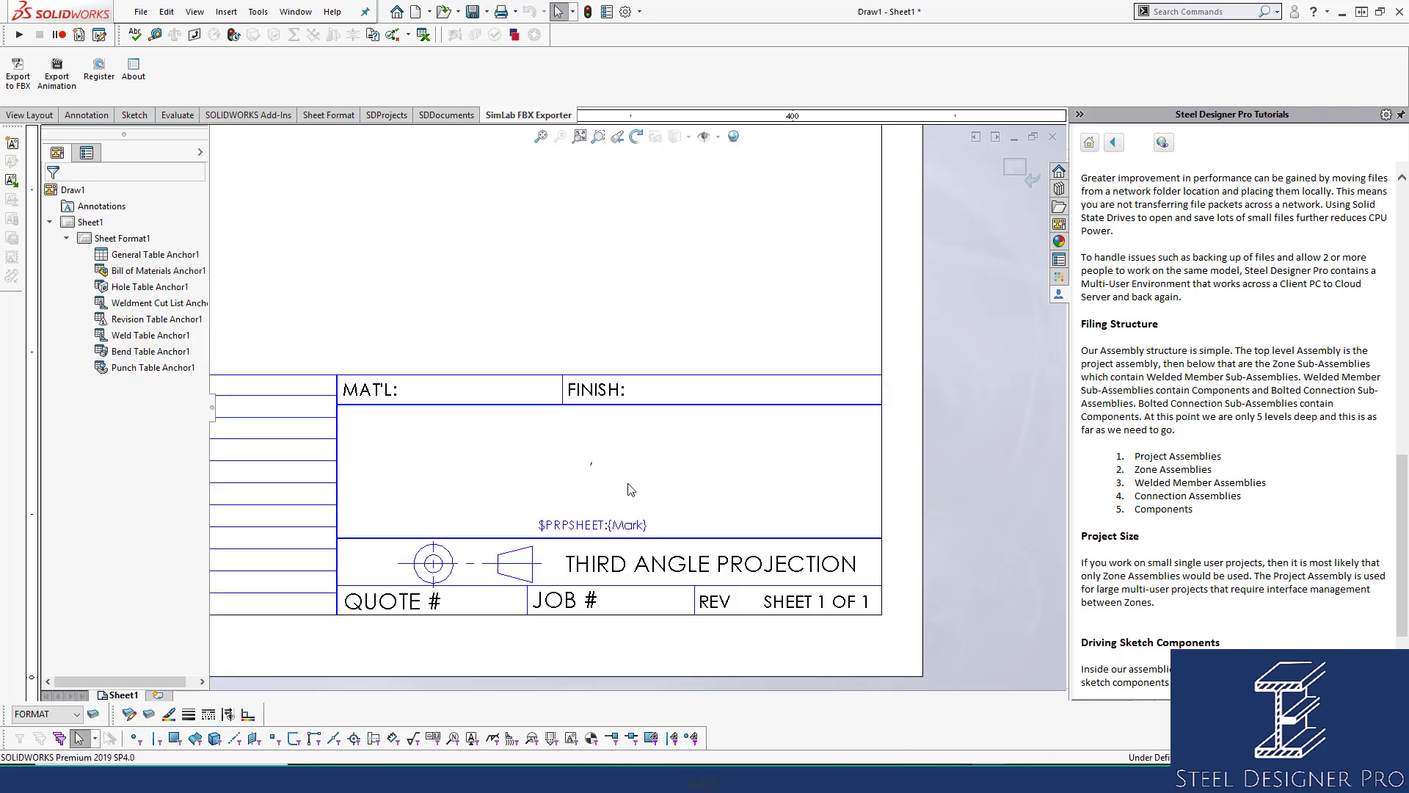
pyautogui.click(593, 526)
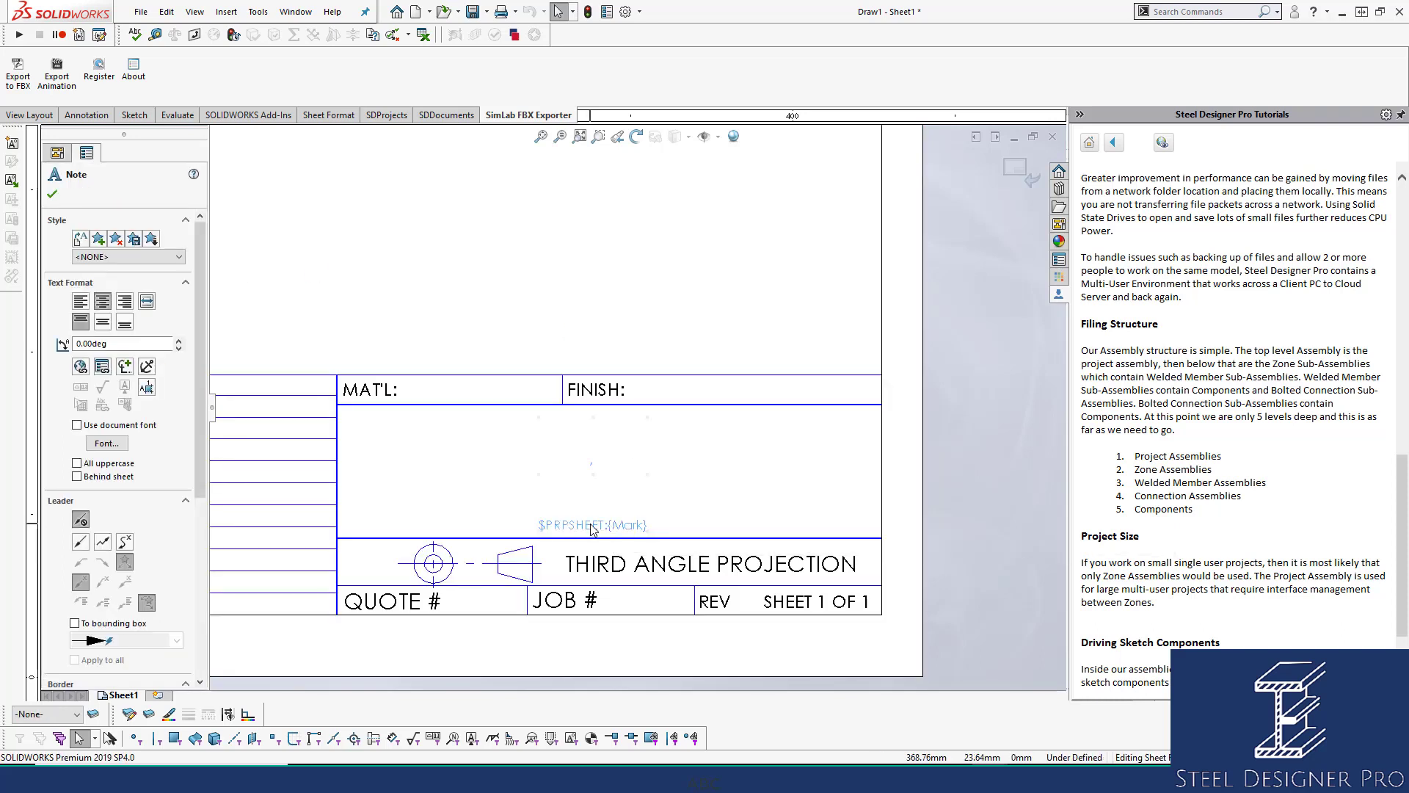
pyautogui.rightClick(593, 529)
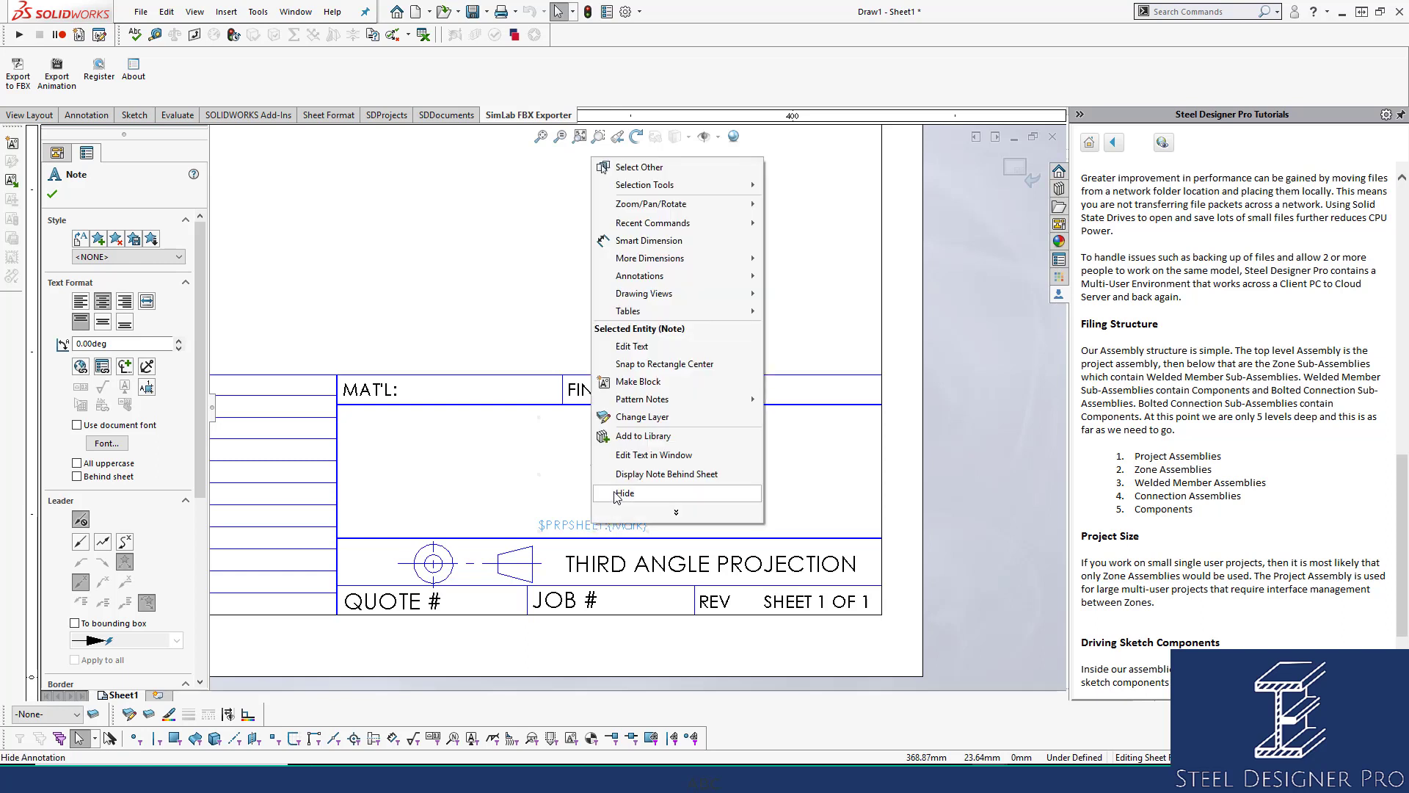
pyautogui.click(632, 454)
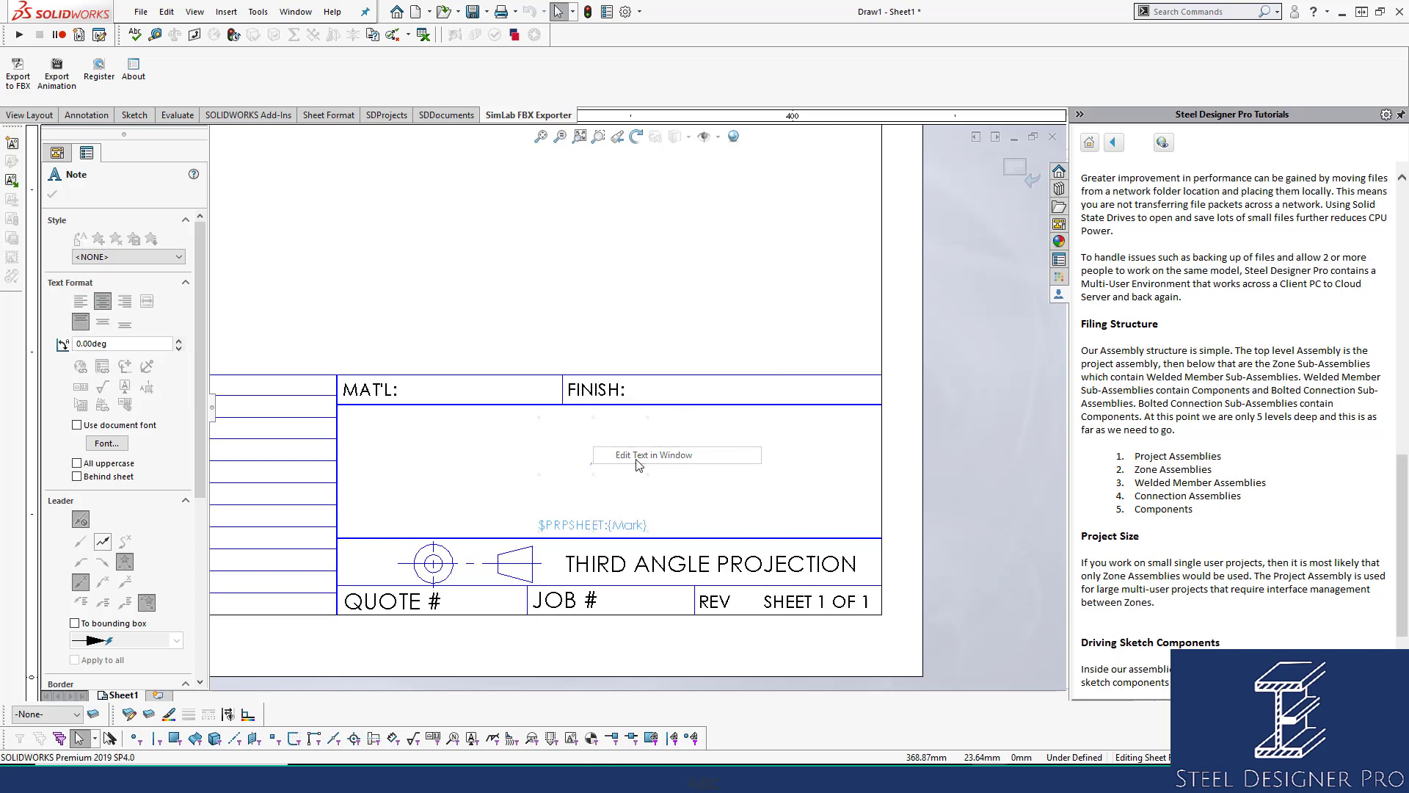
# Examine the note's CLIENT, STREET, CITY, STATE, COUNTRY, DESCRIPTION, DESCRIPTION2 and Mark property links, and close the text window.
pyautogui.click(782, 275)
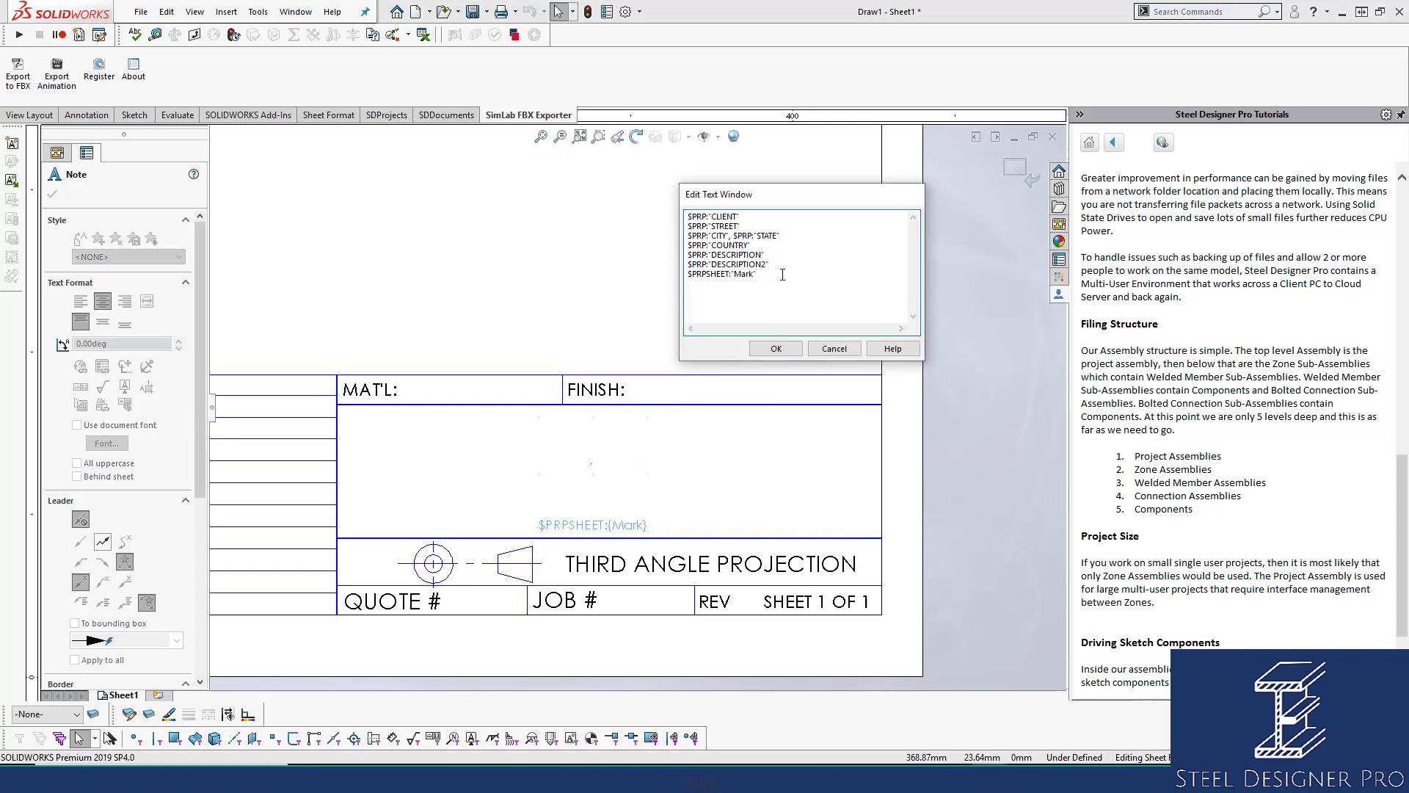
pyautogui.hotkey('shift', 'Home')
pyautogui.moveTo(768, 264); pyautogui.dragTo(675, 255)
pyautogui.moveTo(771, 245); pyautogui.dragTo(625, 215)
pyautogui.moveTo(770, 264); pyautogui.dragTo(615, 256)
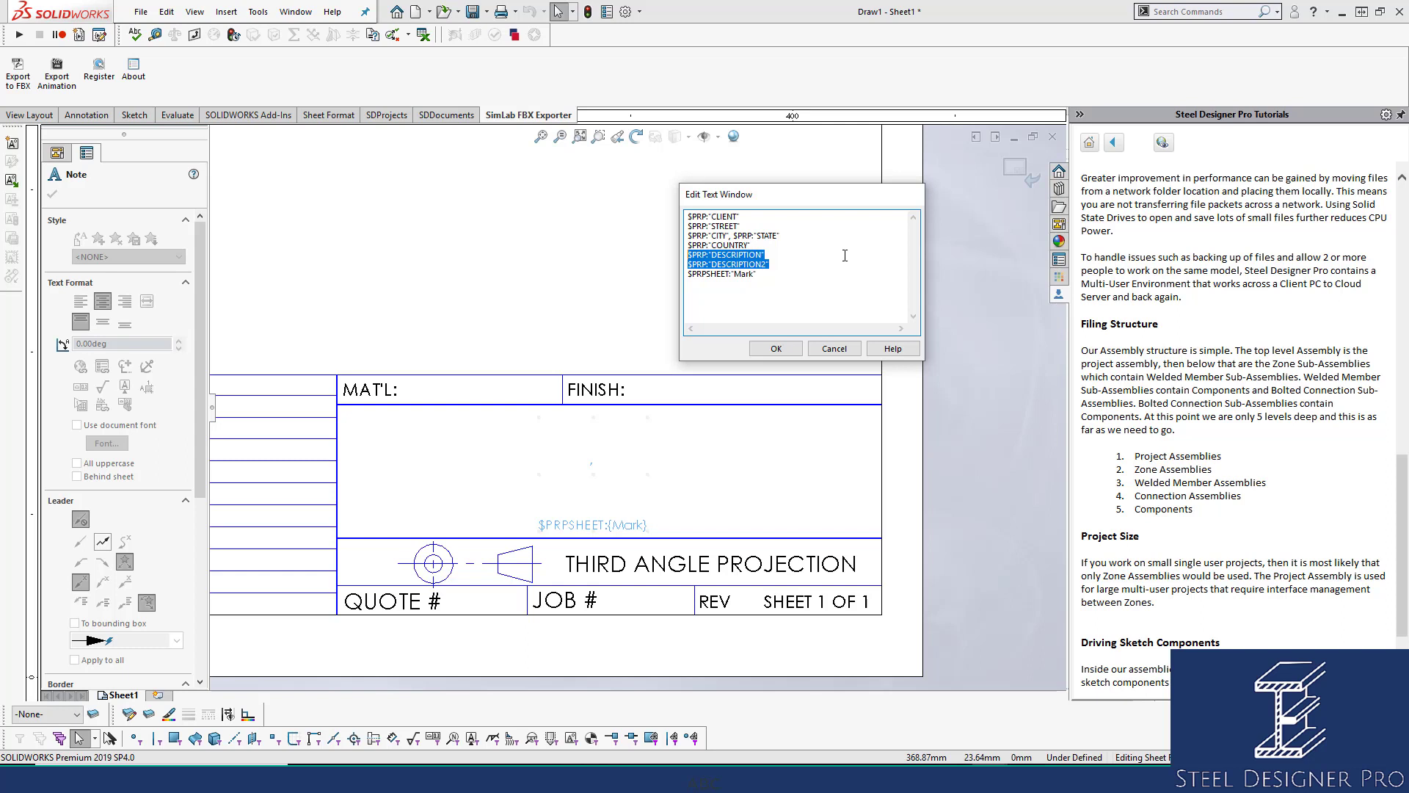
pyautogui.moveTo(781, 276); pyautogui.dragTo(659, 275)
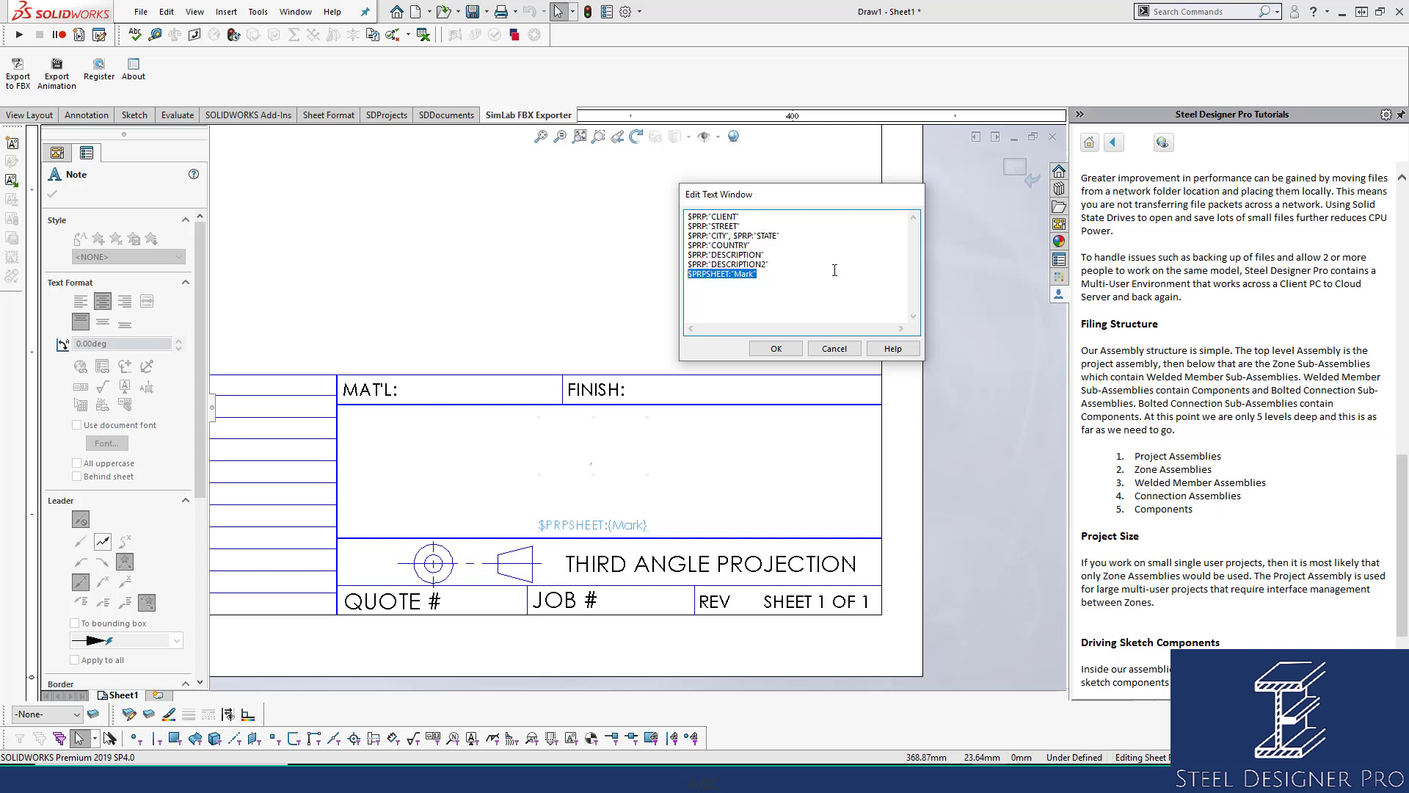
pyautogui.click(813, 278)
pyautogui.hotkey('shift', 'Home')
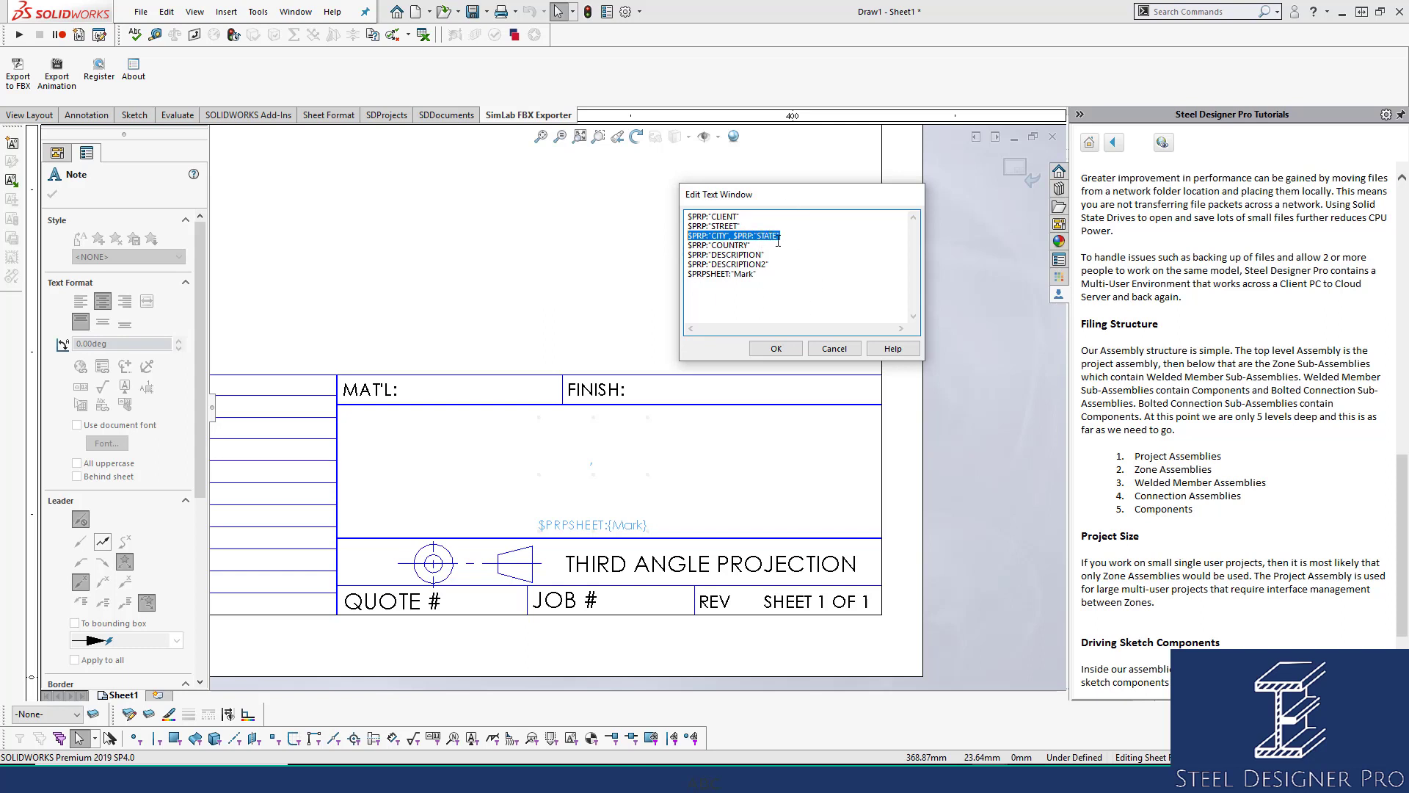
pyautogui.moveTo(774, 275); pyautogui.dragTo(687, 216)
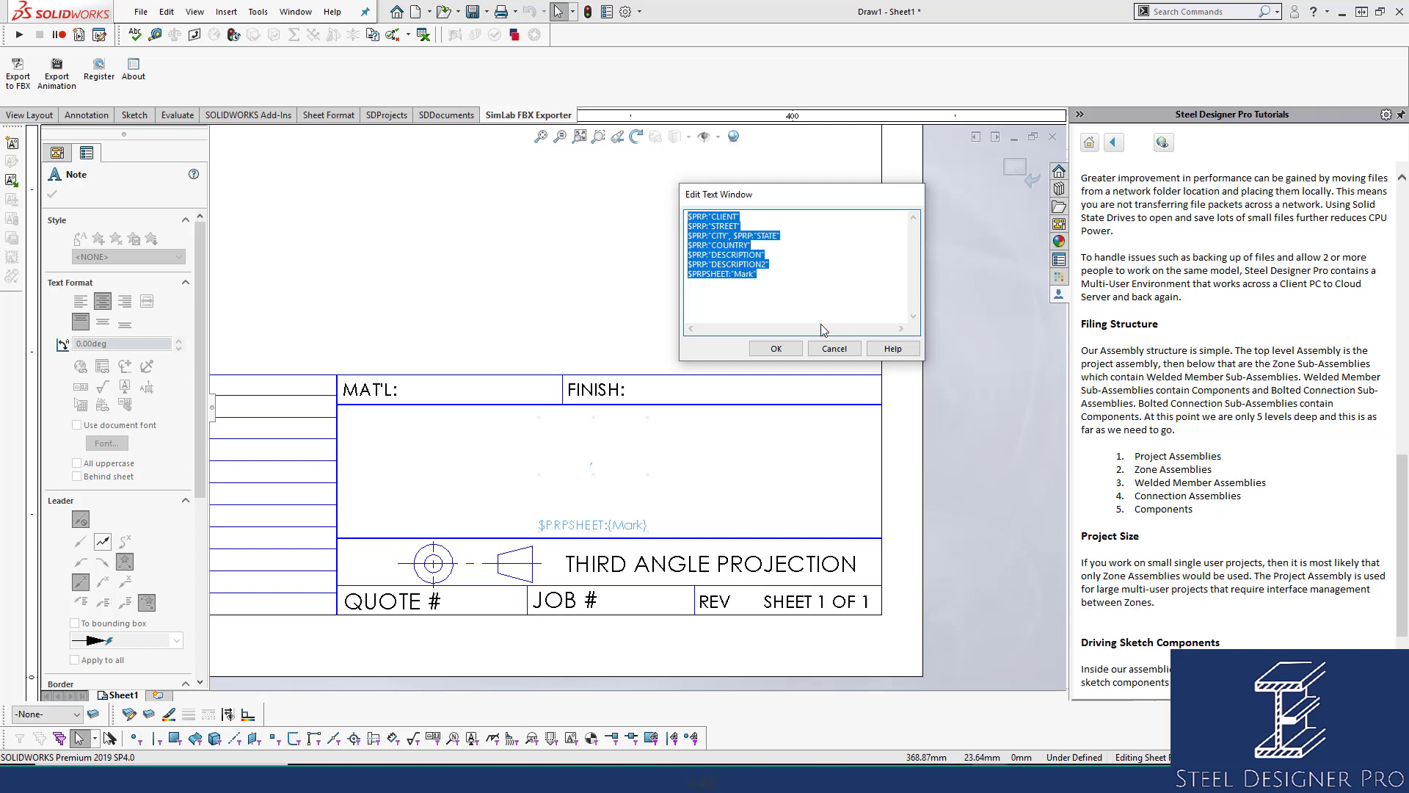
pyautogui.click(776, 349)
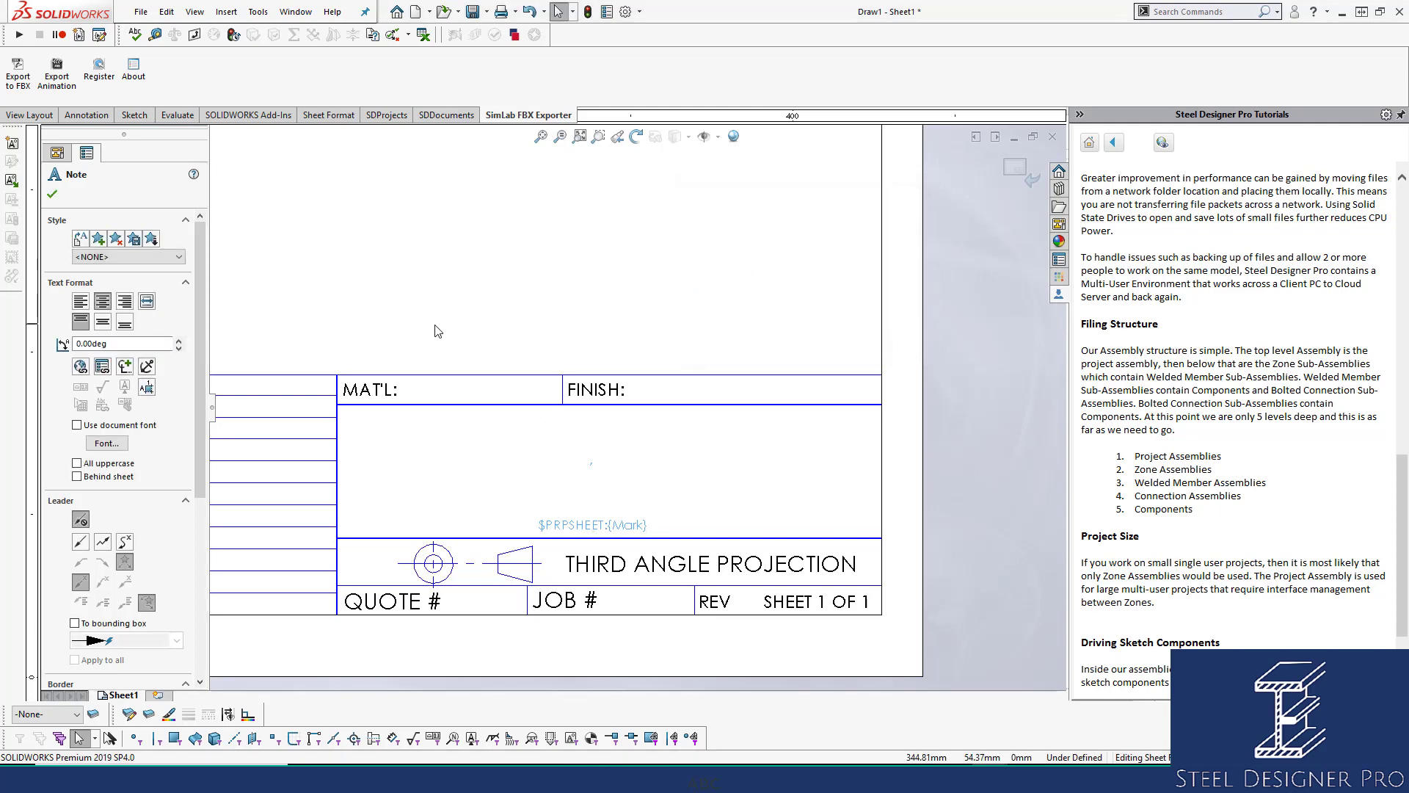
# Examine the revision history table in the lower corner of the sheet format.
pyautogui.press('f')
pyautogui.scroll(-5, 328, 376)
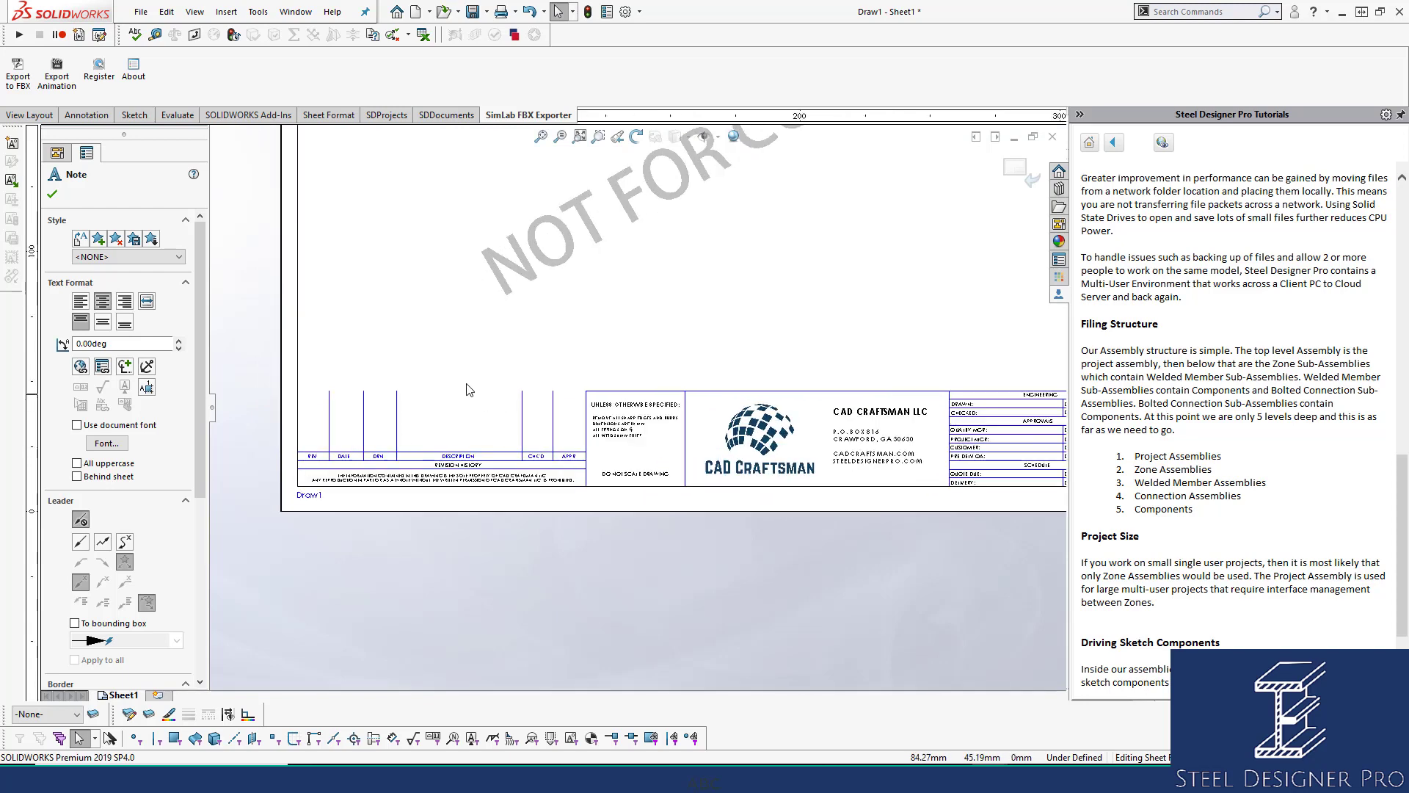
pyautogui.scroll(-1, 396, 441)
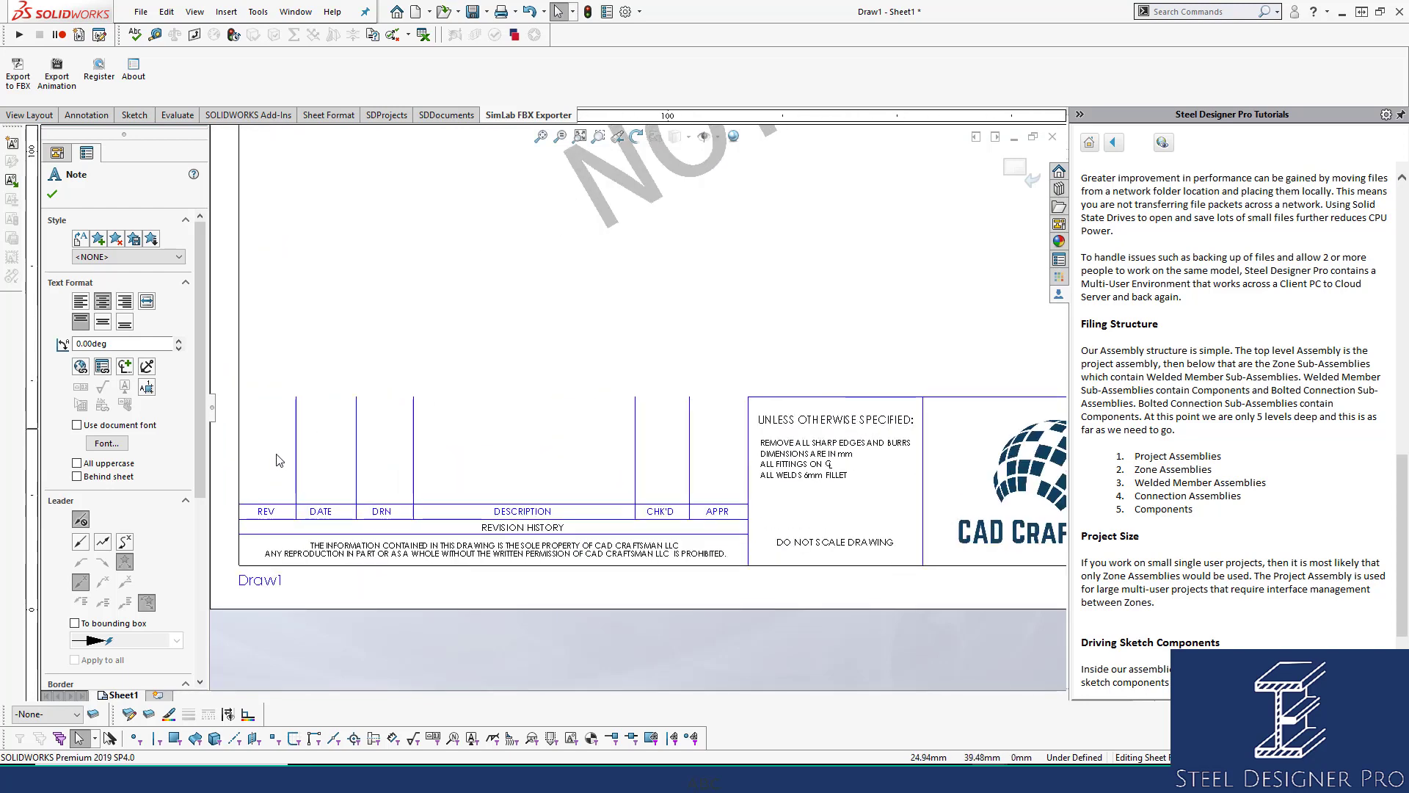
pyautogui.click(226, 482)
pyautogui.moveTo(217, 481); pyautogui.dragTo(759, 510)
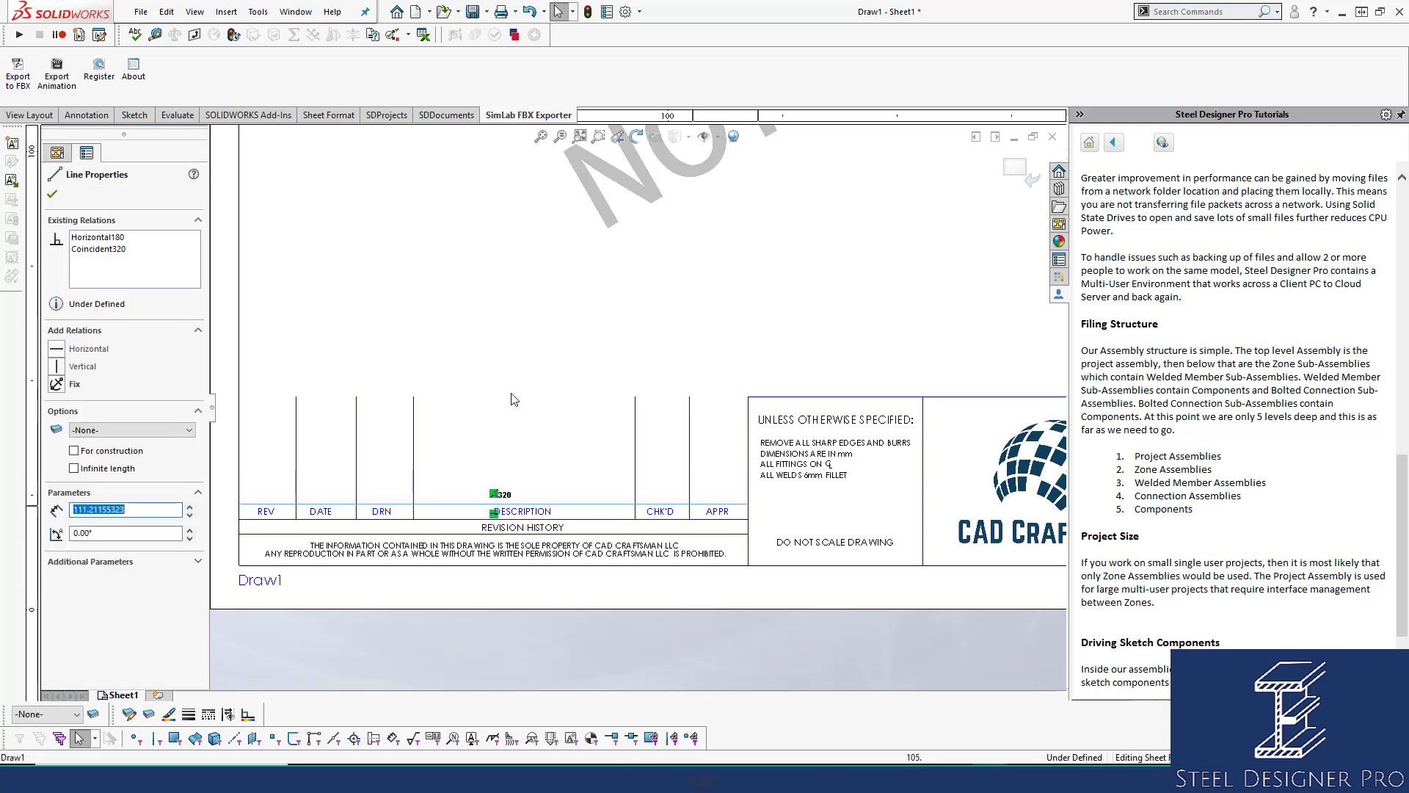
# Open the revision history table's REV note in a text editing window.
pyautogui.click(432, 345)
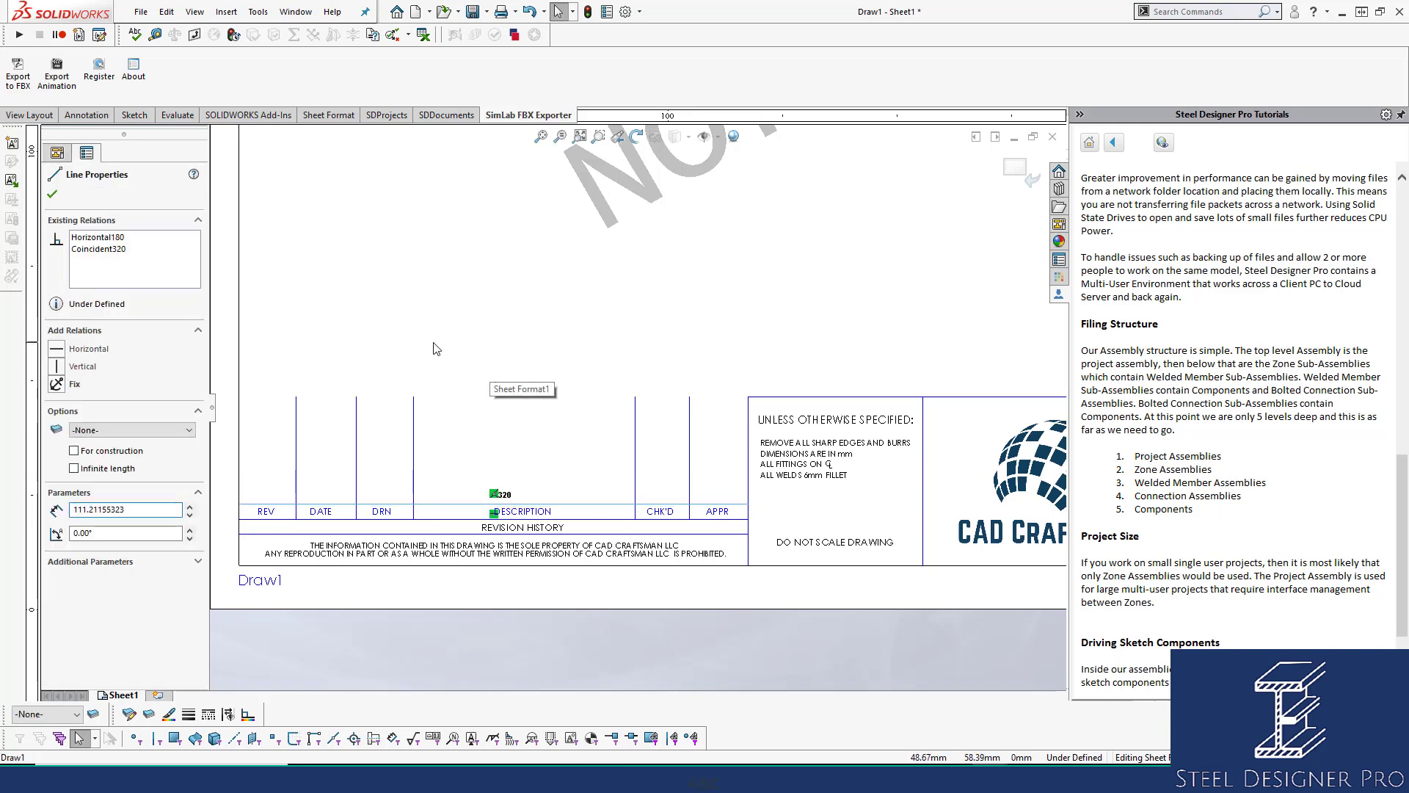
pyautogui.click(265, 512)
pyautogui.scroll(-3, 313, 514)
pyautogui.click(358, 446)
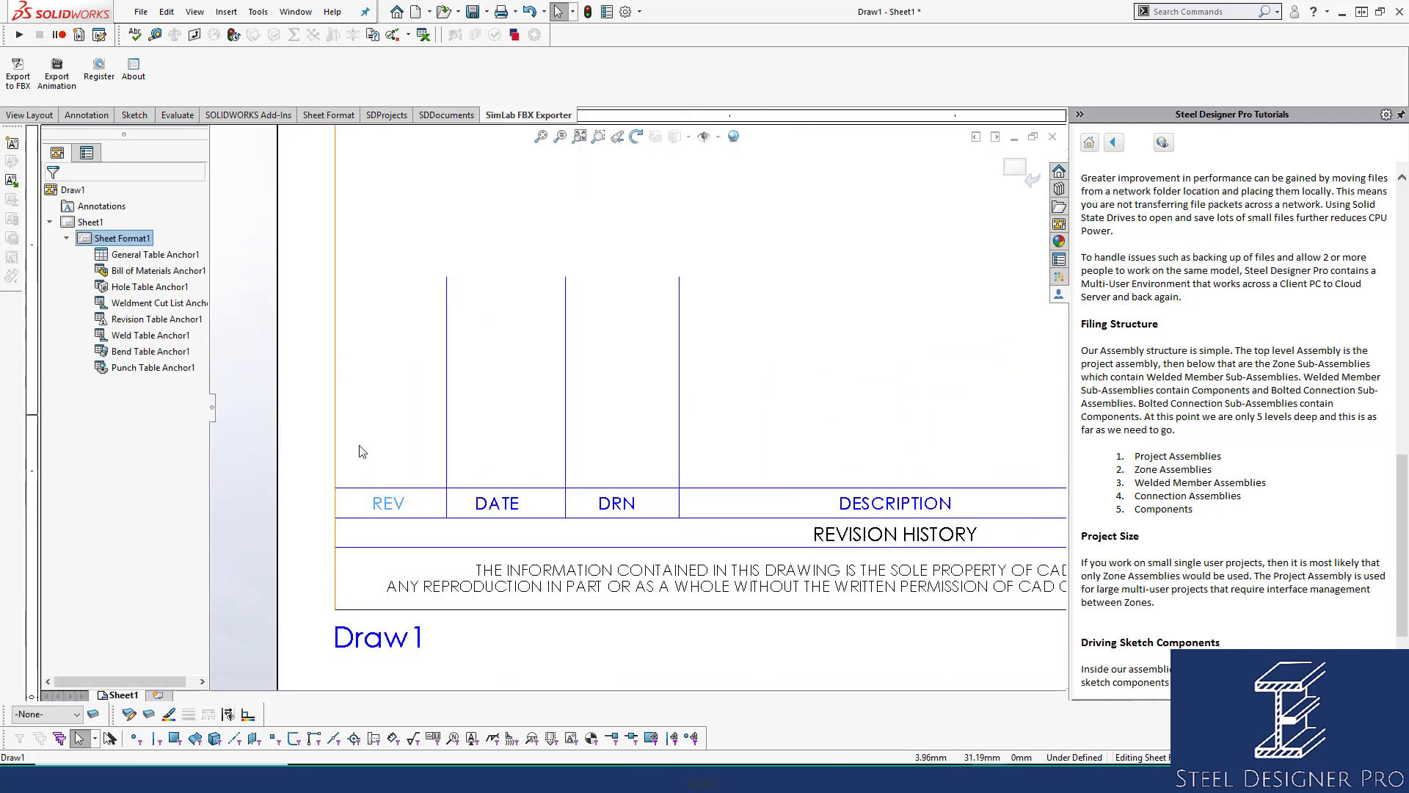
pyautogui.moveTo(312, 414); pyautogui.dragTo(431, 503)
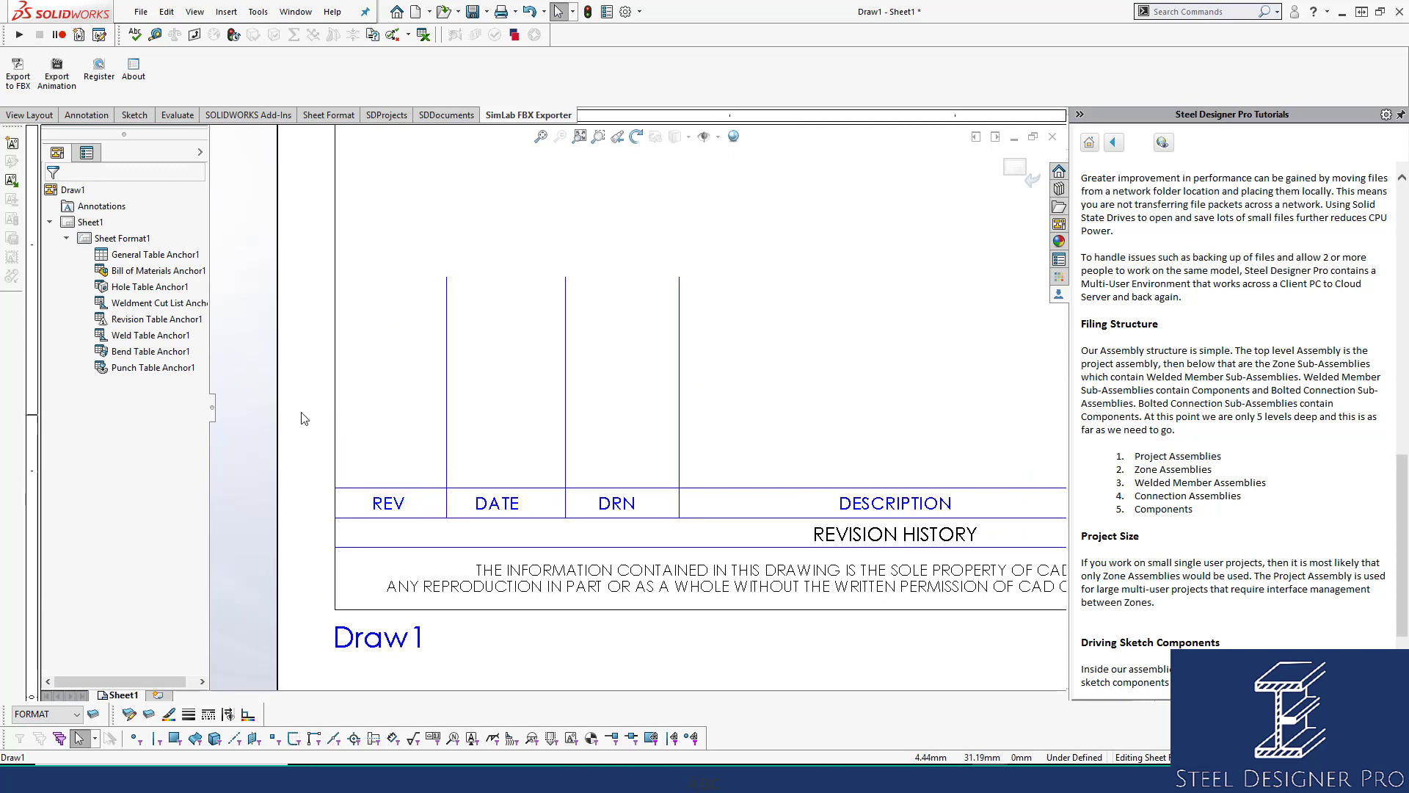
pyautogui.moveTo(300, 412); pyautogui.dragTo(467, 493)
pyautogui.click(387, 504)
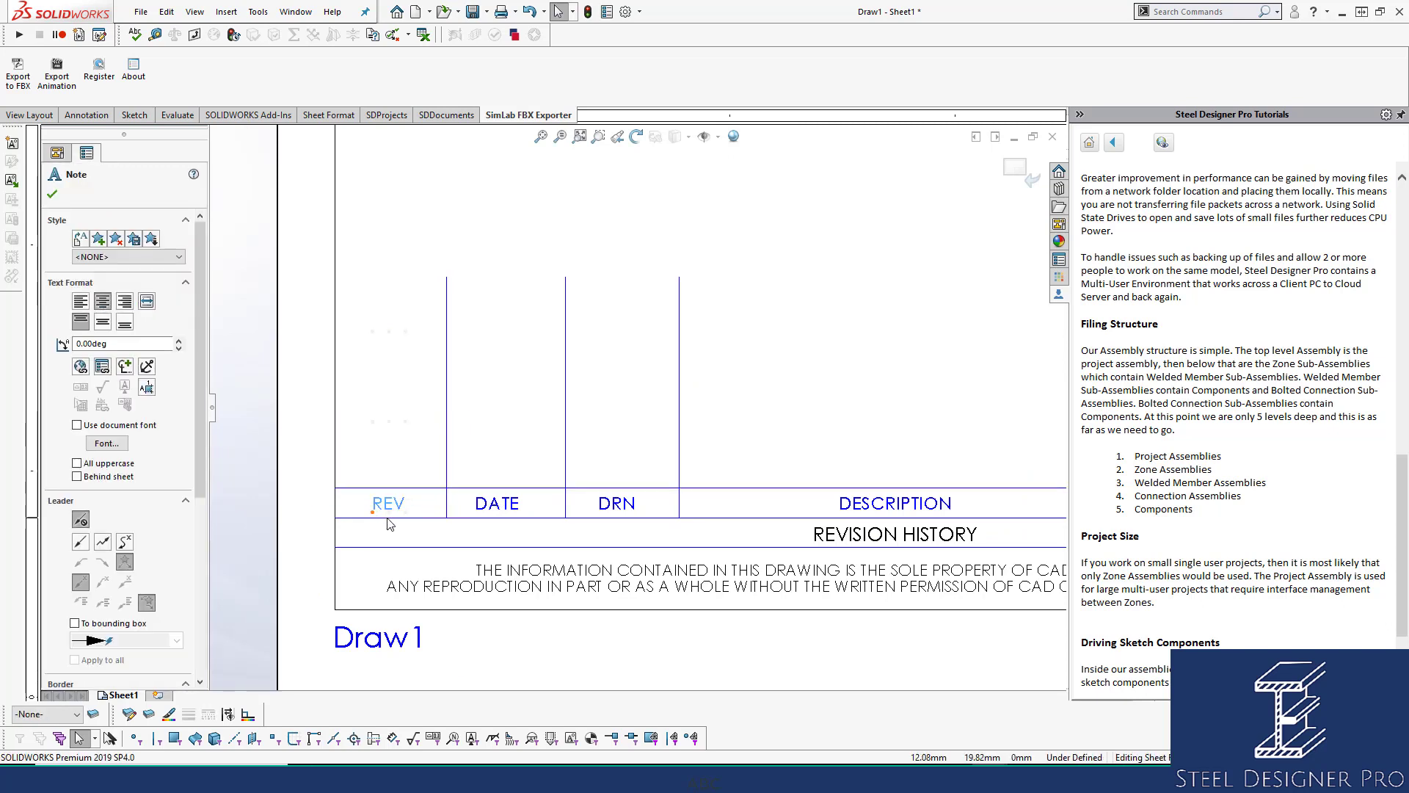
pyautogui.rightClick(392, 508)
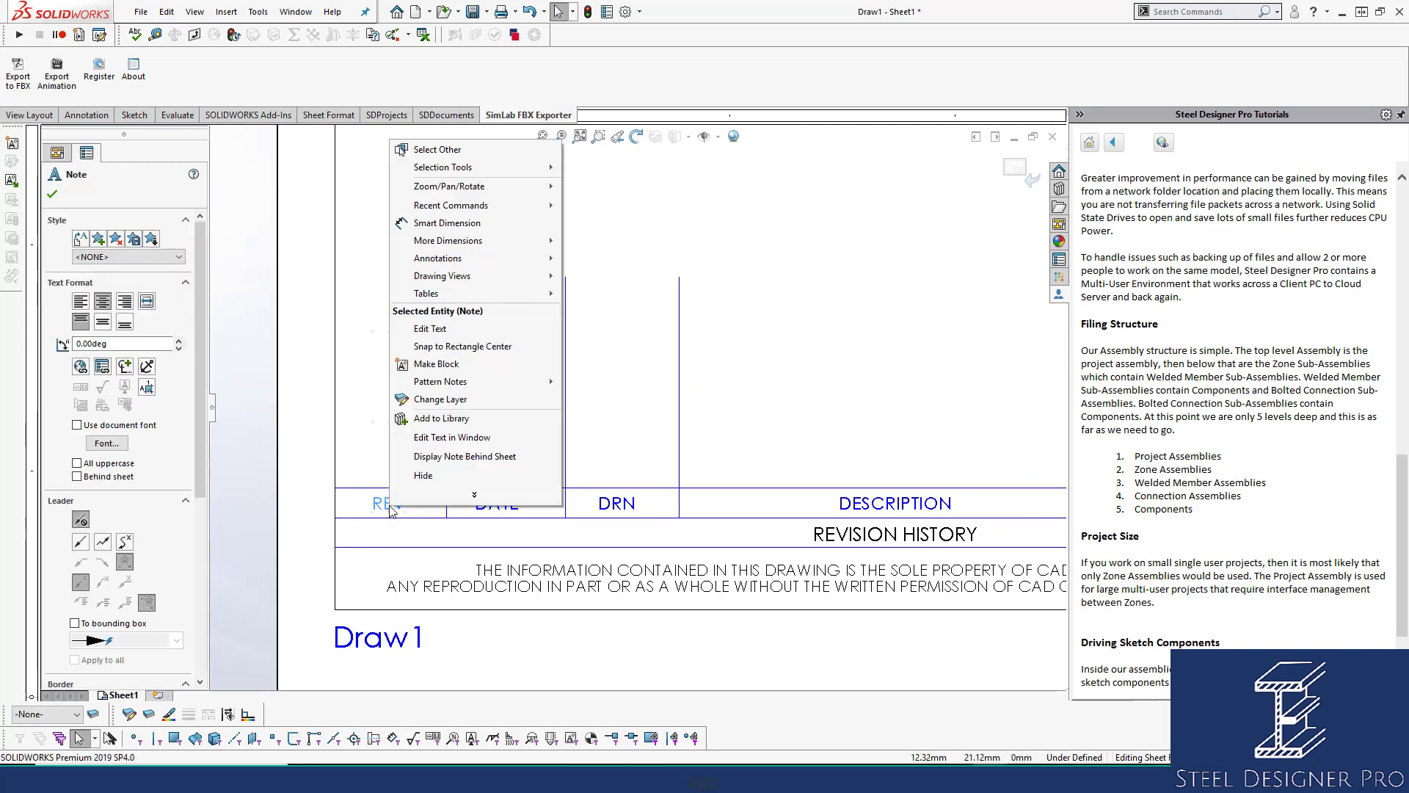
pyautogui.click(452, 437)
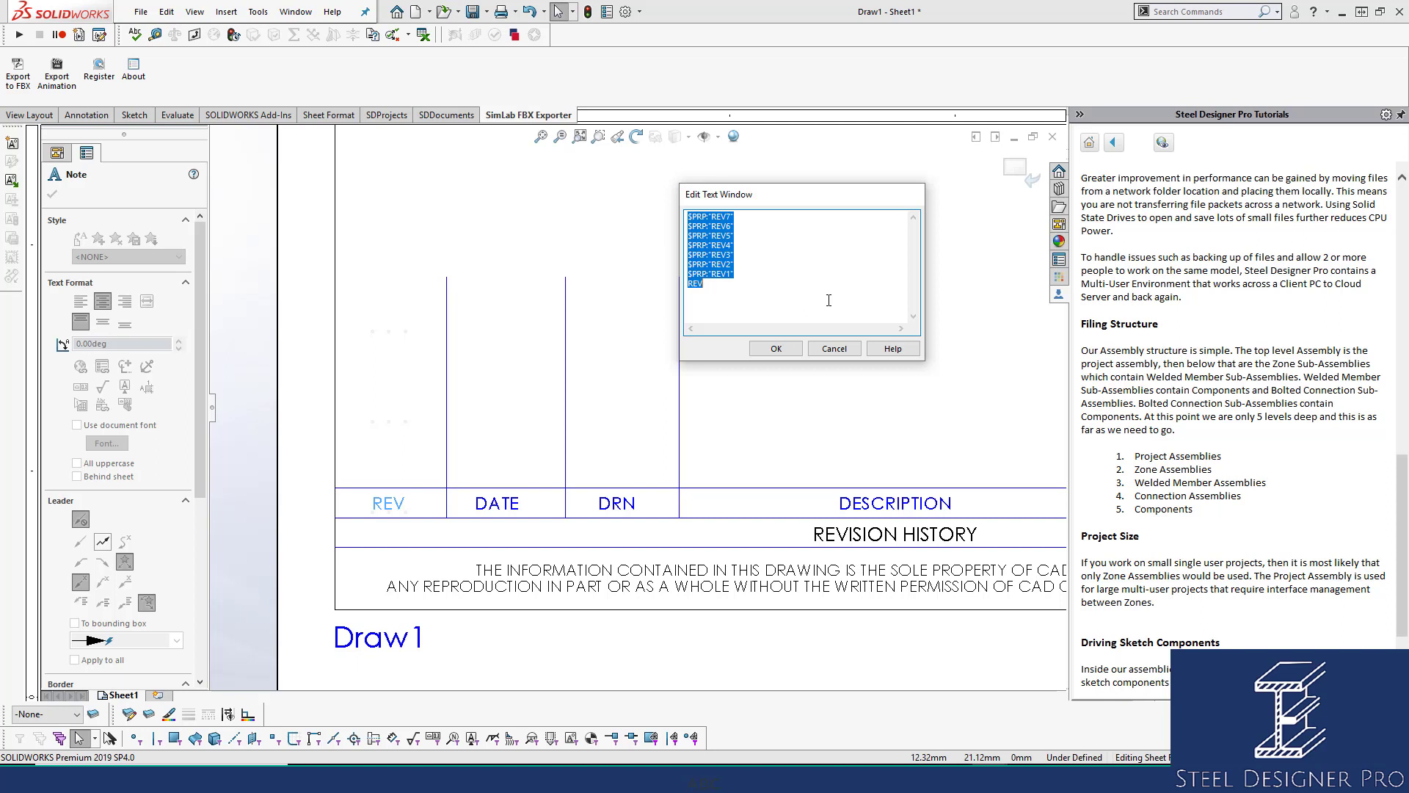
# Try a blank line below the $PRP:"REV1" link in the REV note, remove it, and accept the text window.
pyautogui.moveTo(737, 272); pyautogui.dragTo(676, 274)
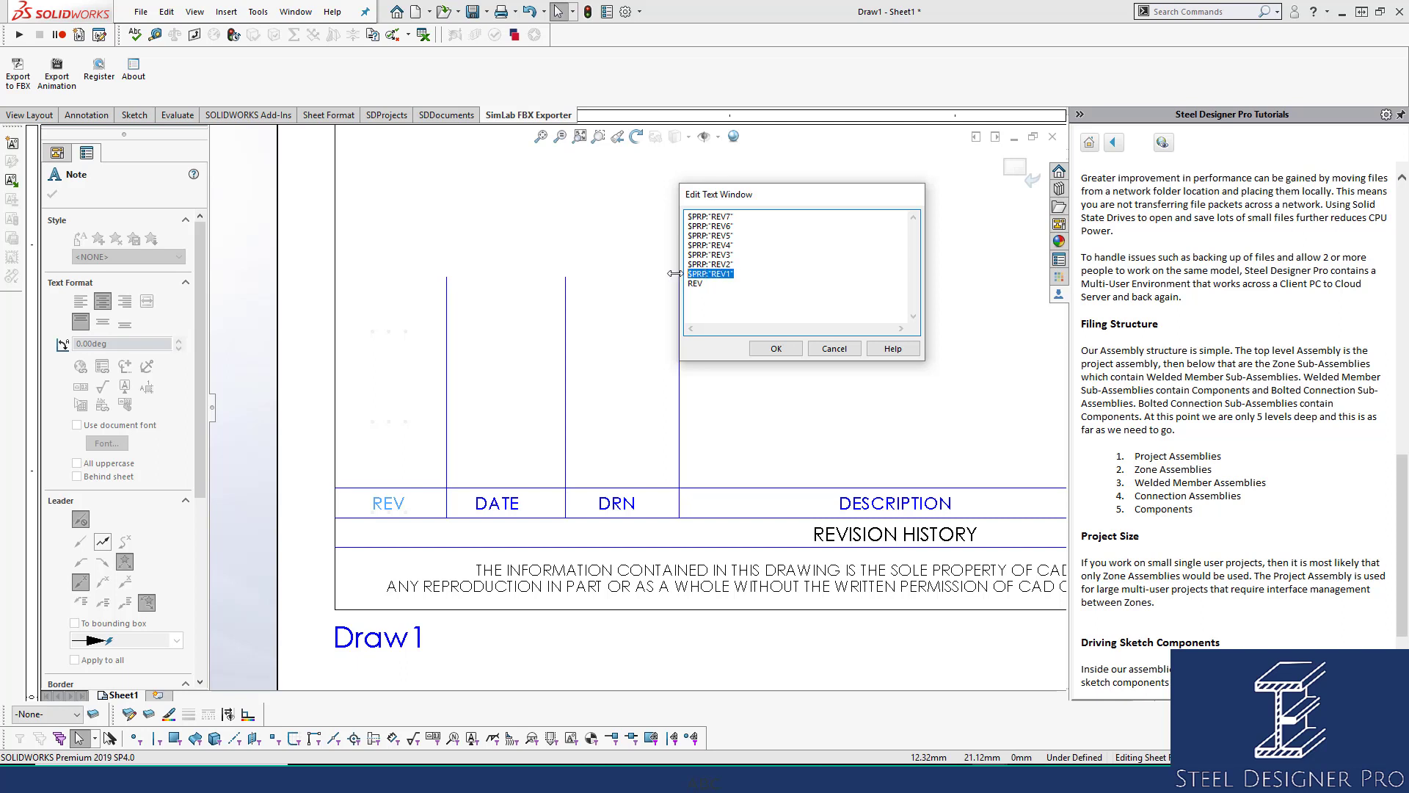
pyautogui.click(749, 270)
pyautogui.press('Return')
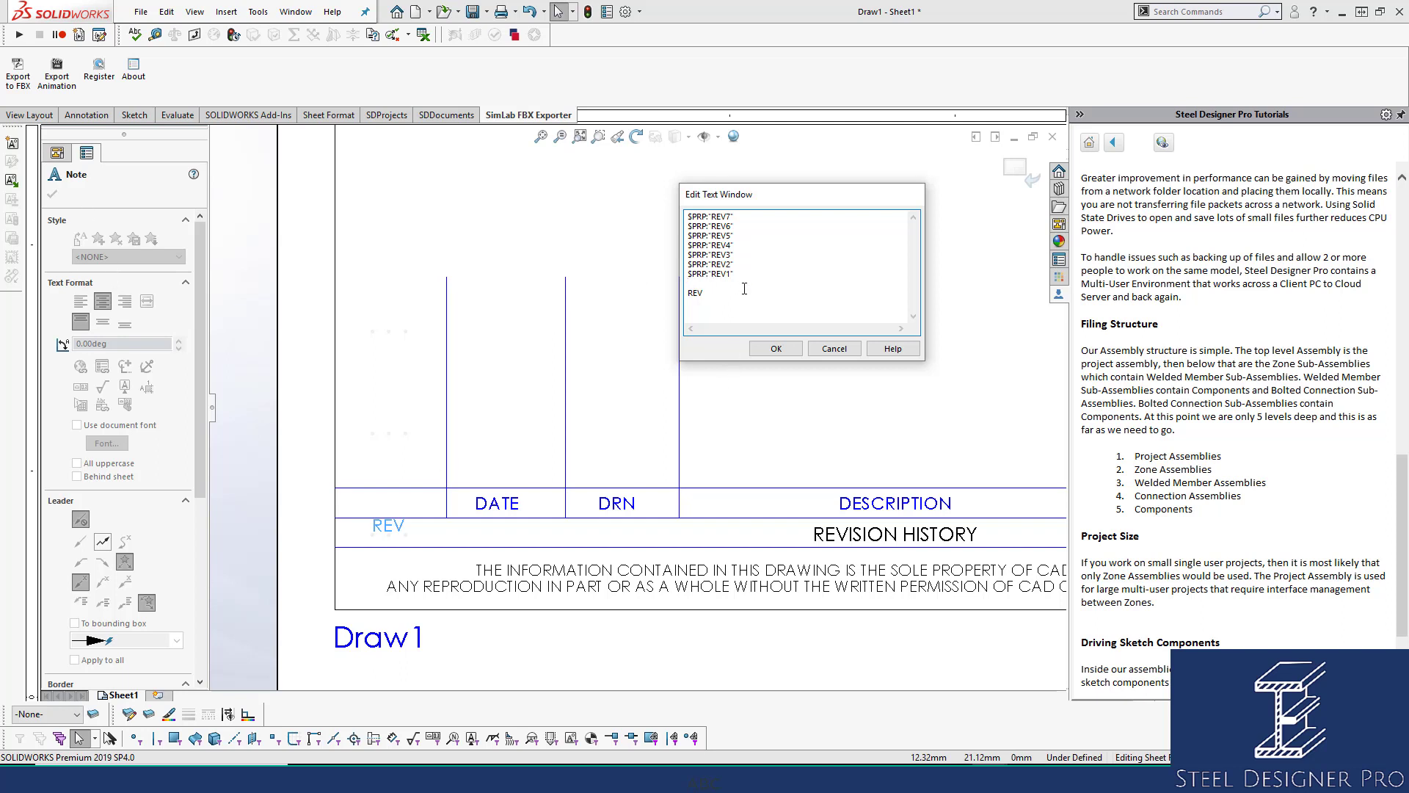
pyautogui.press('BackSpace')
pyautogui.moveTo(789, 194); pyautogui.dragTo(716, 262)
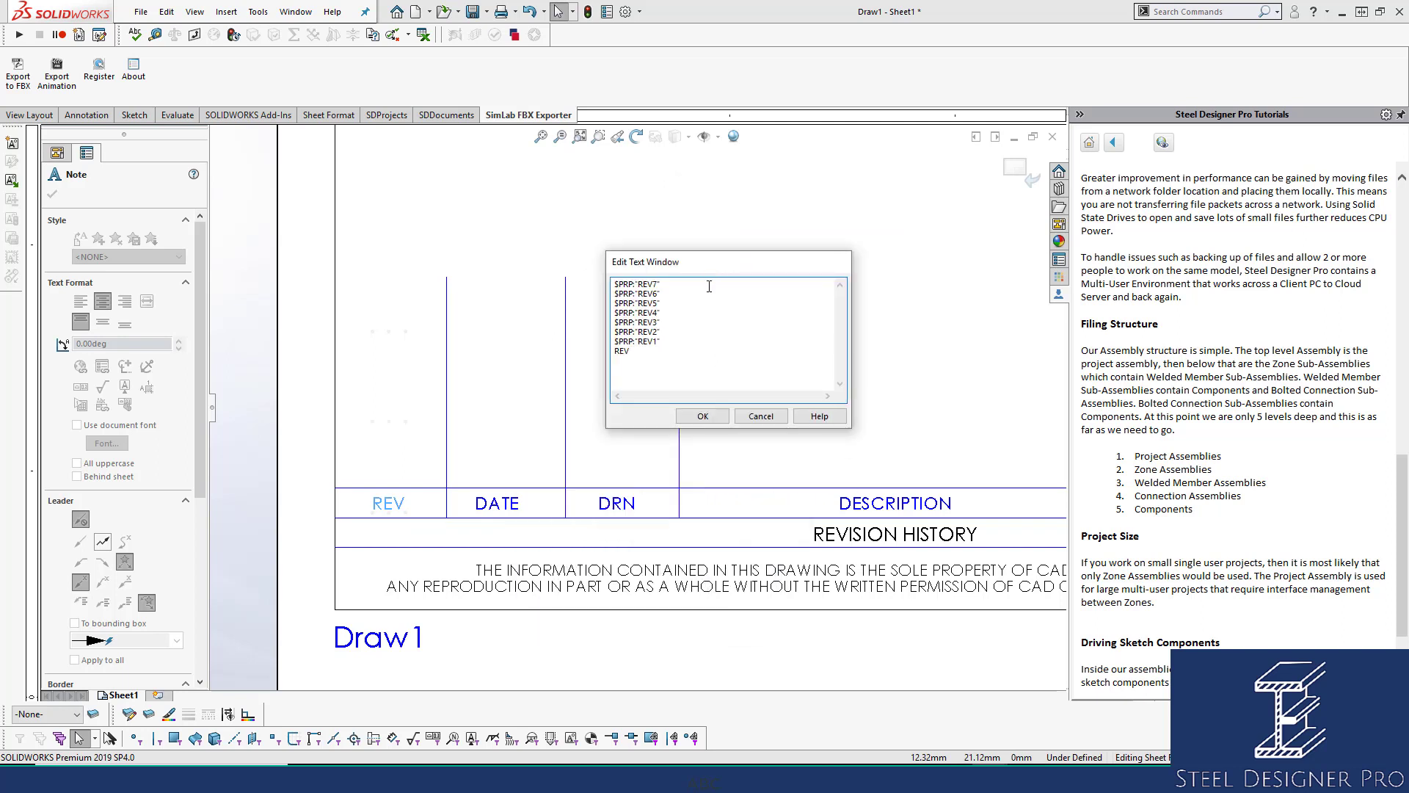
pyautogui.click(702, 416)
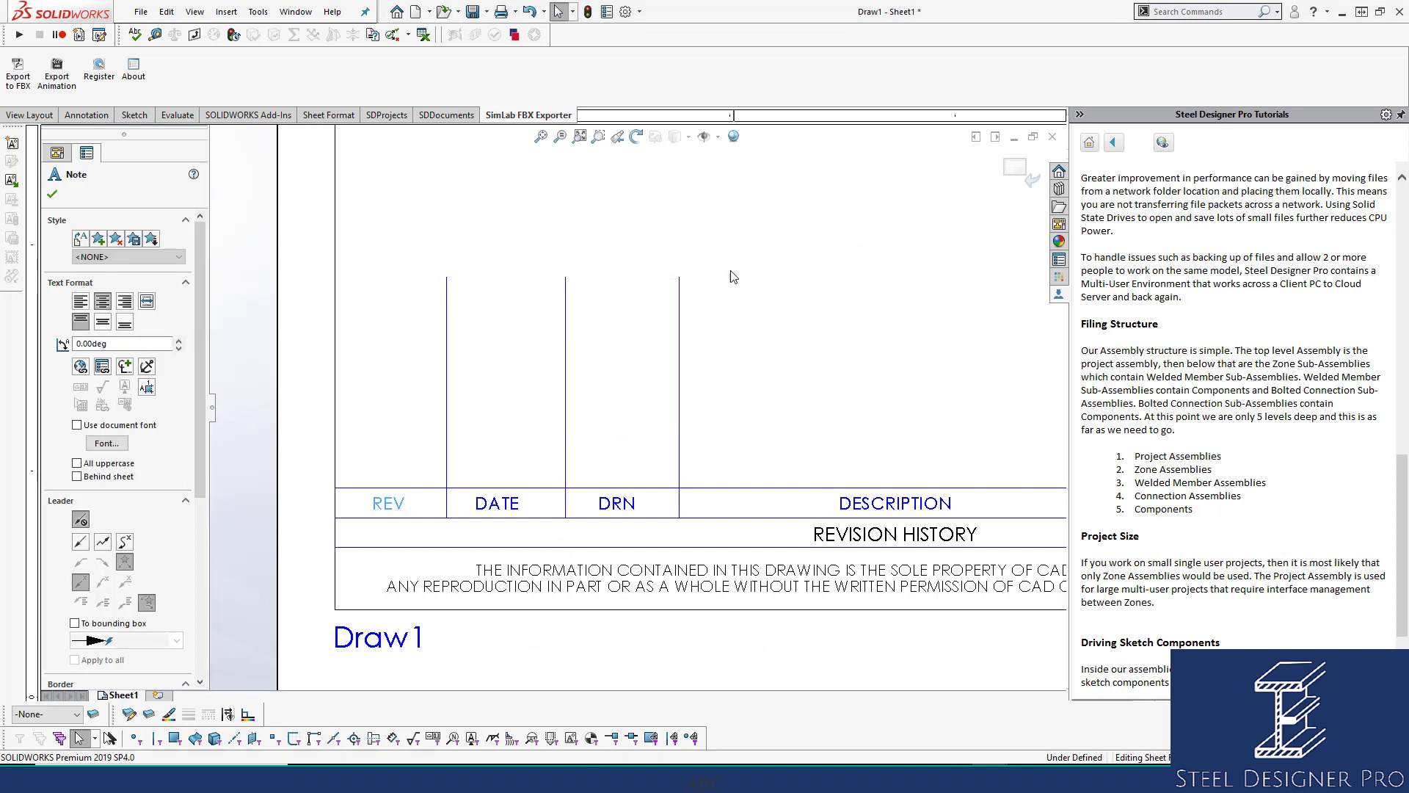
# Browse the current document's property names available for linking in the REV note, and leave the note without adding a link.
pyautogui.click(383, 501)
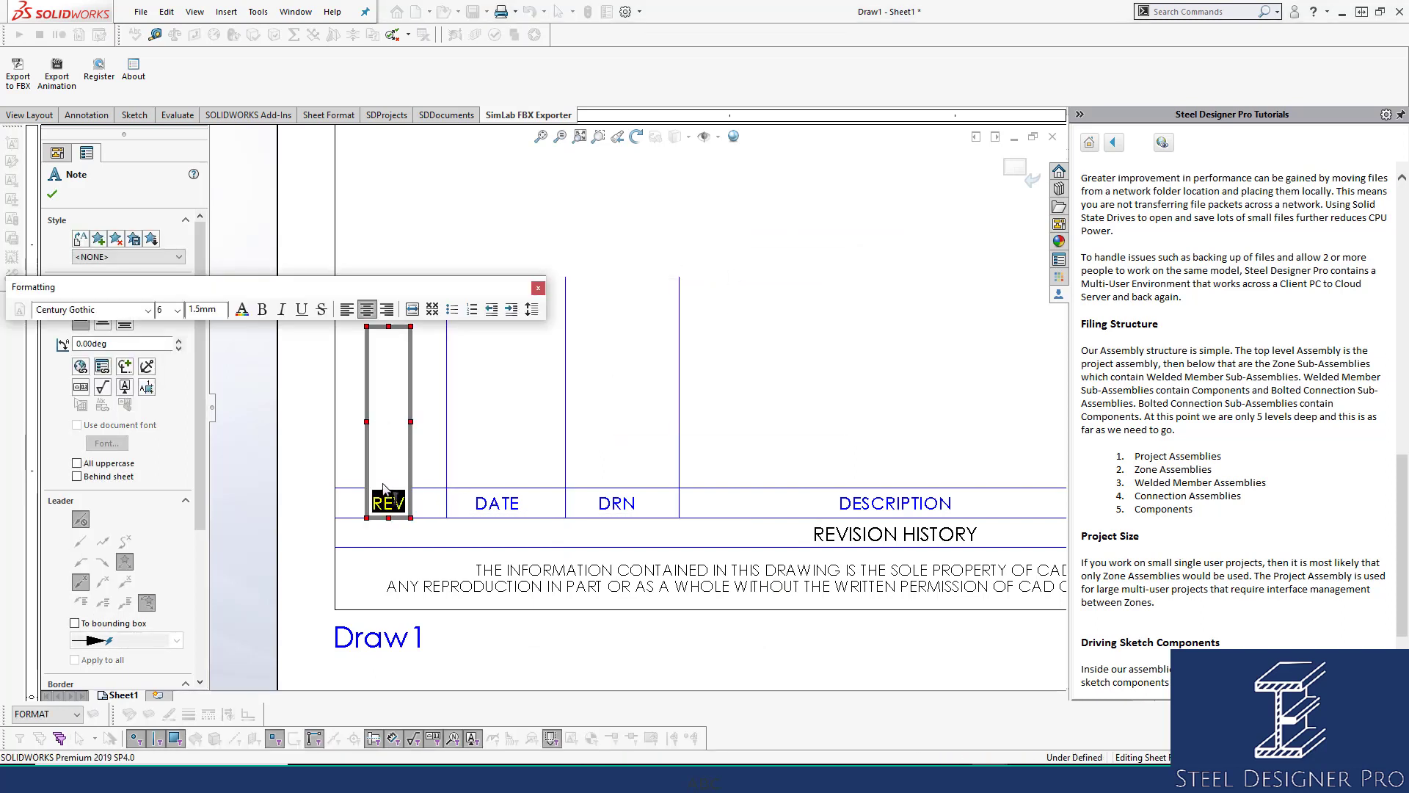
pyautogui.click(398, 481)
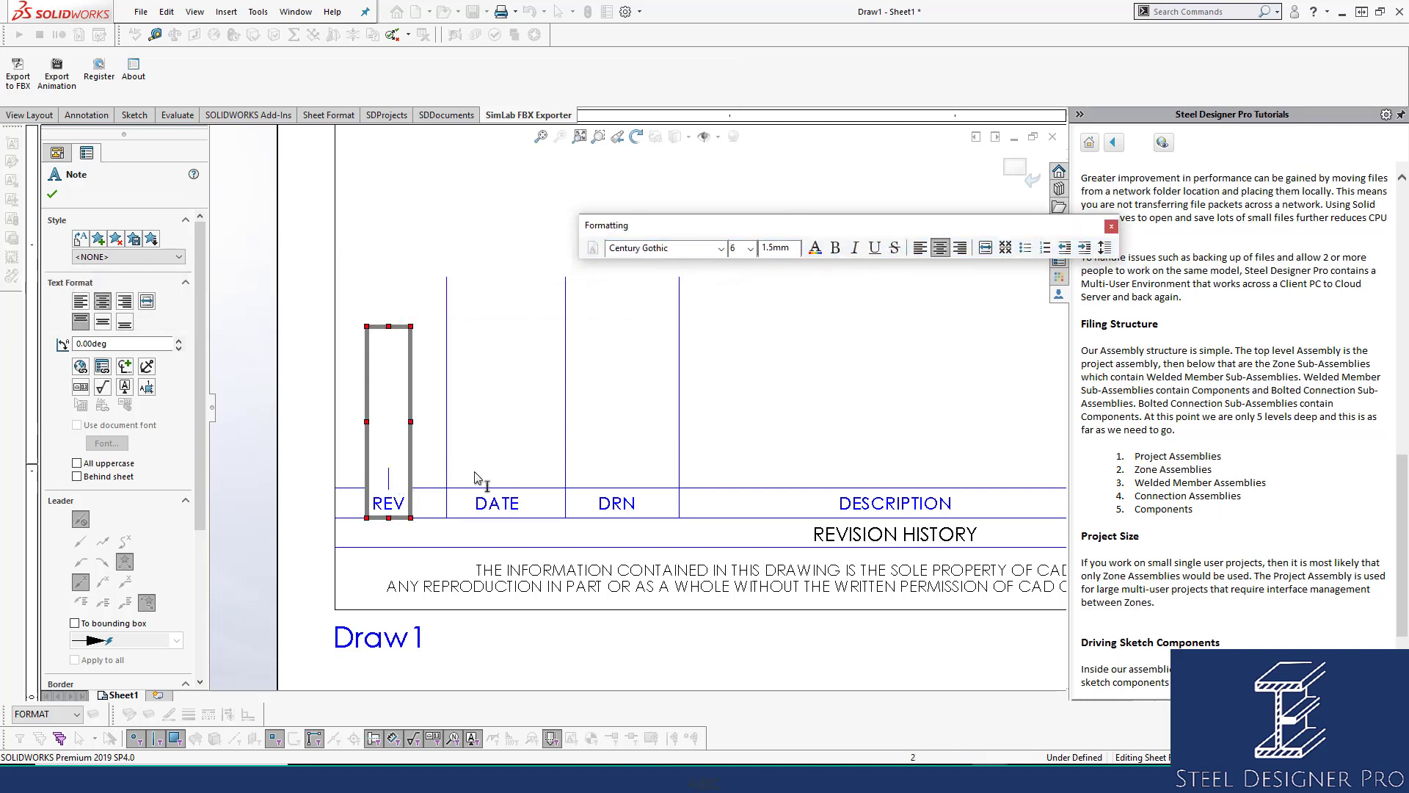
pyautogui.click(103, 366)
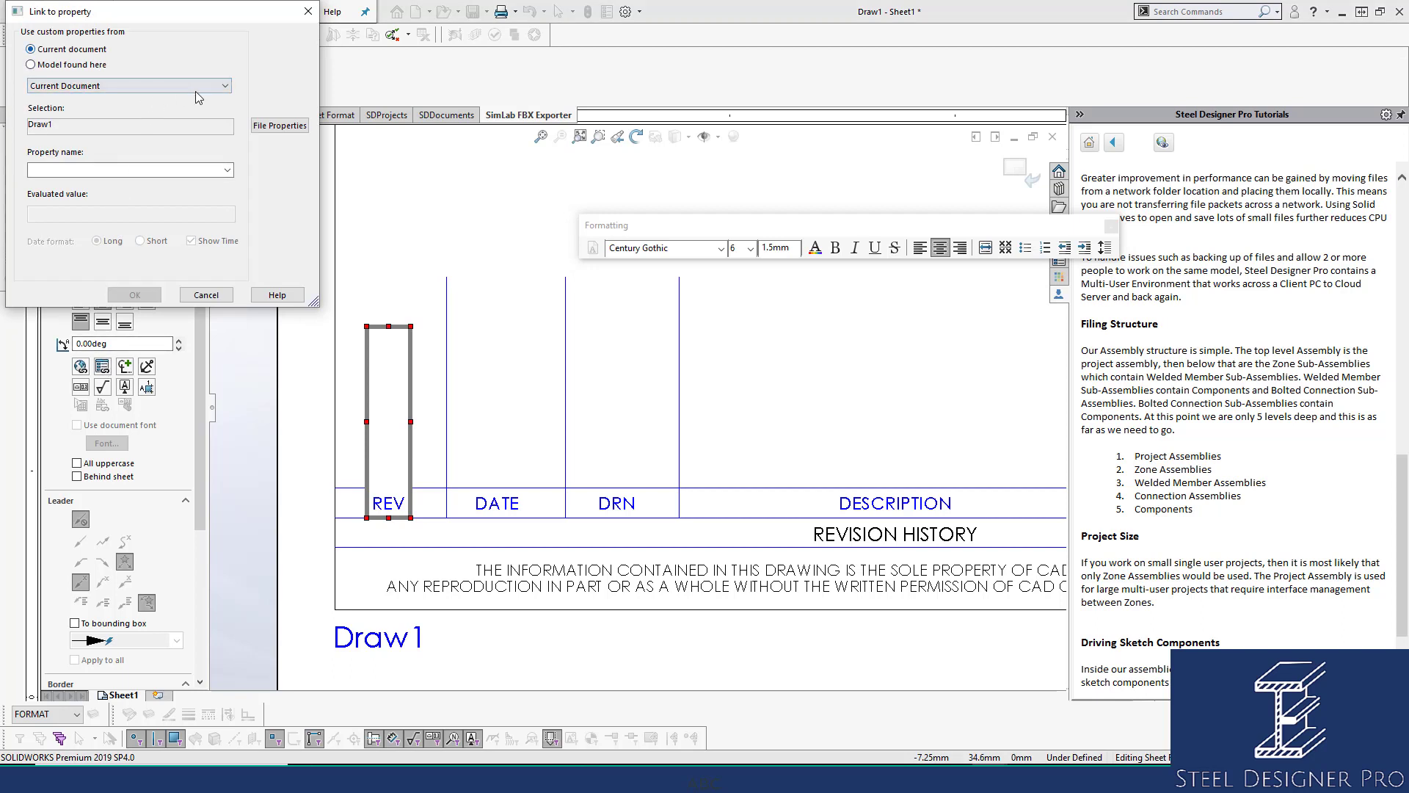
pyautogui.click(226, 85)
pyautogui.click(224, 100)
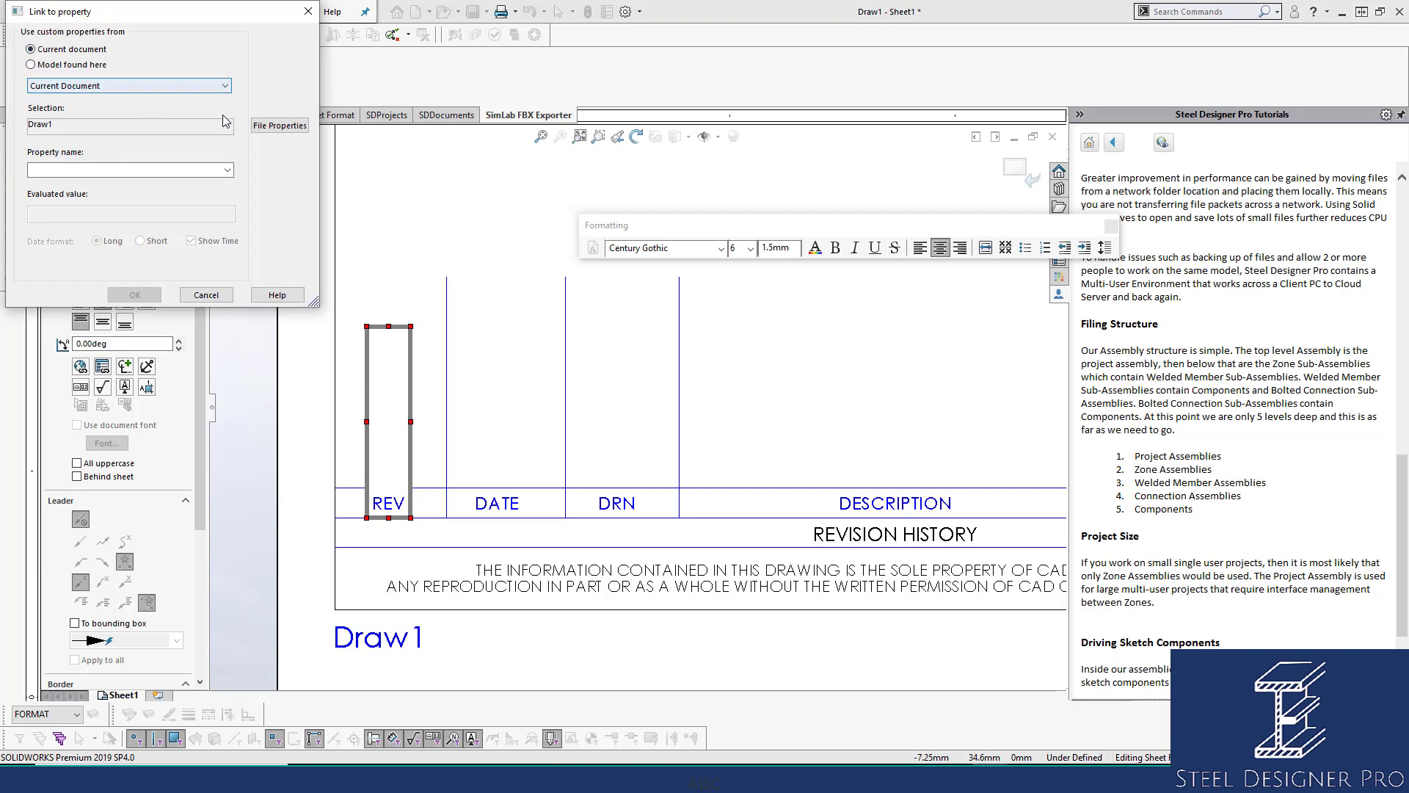
pyautogui.click(227, 170)
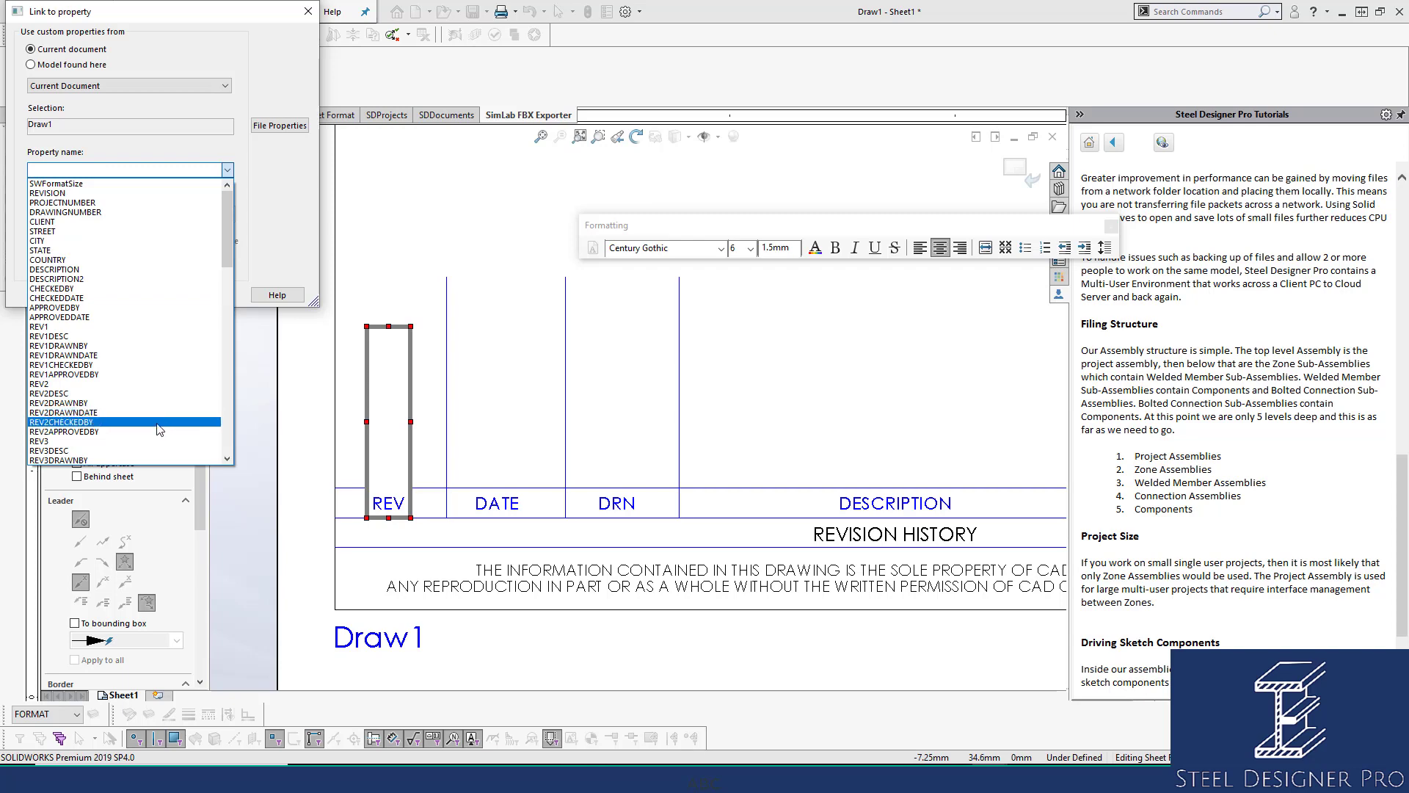
pyautogui.scroll(-2, 156, 415)
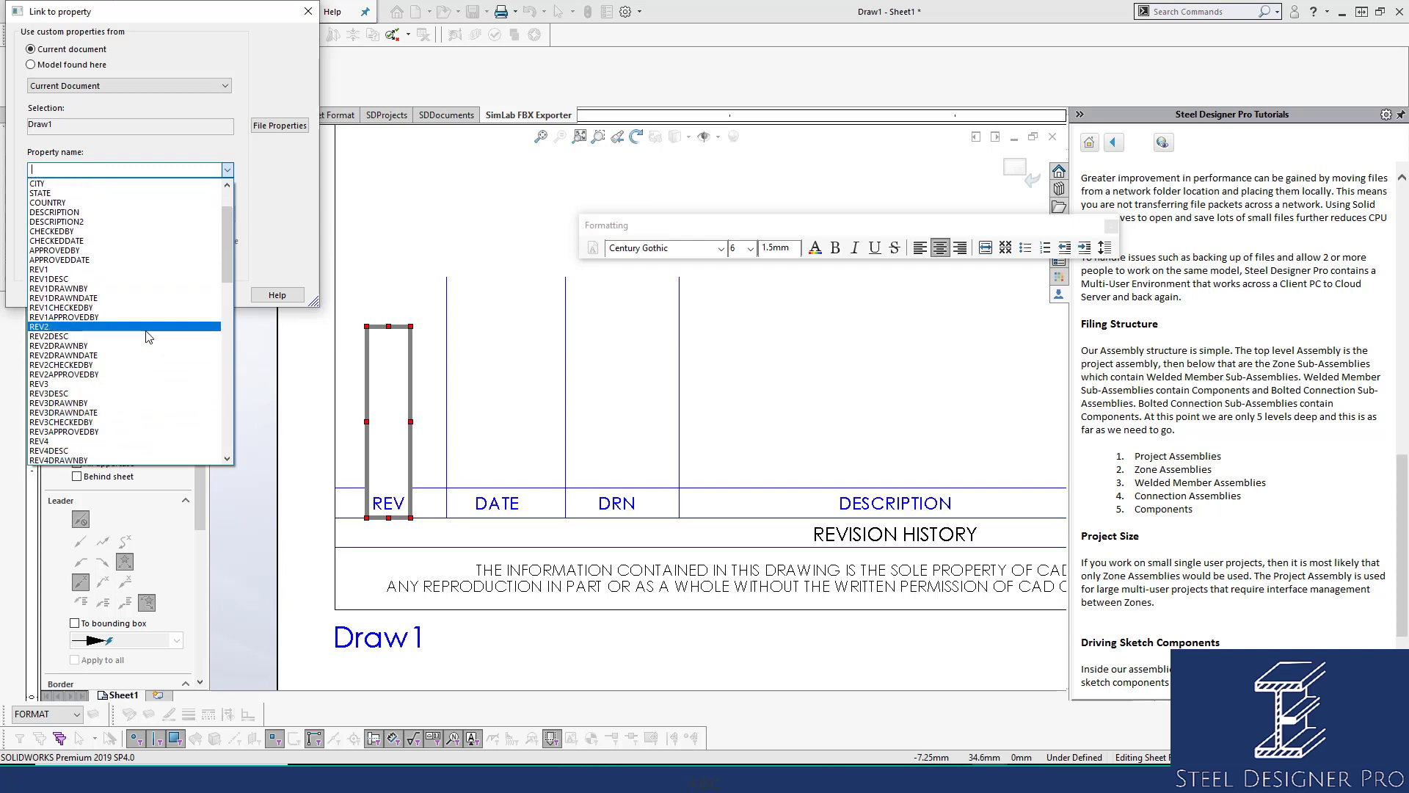
pyautogui.click(288, 224)
pyautogui.click(207, 296)
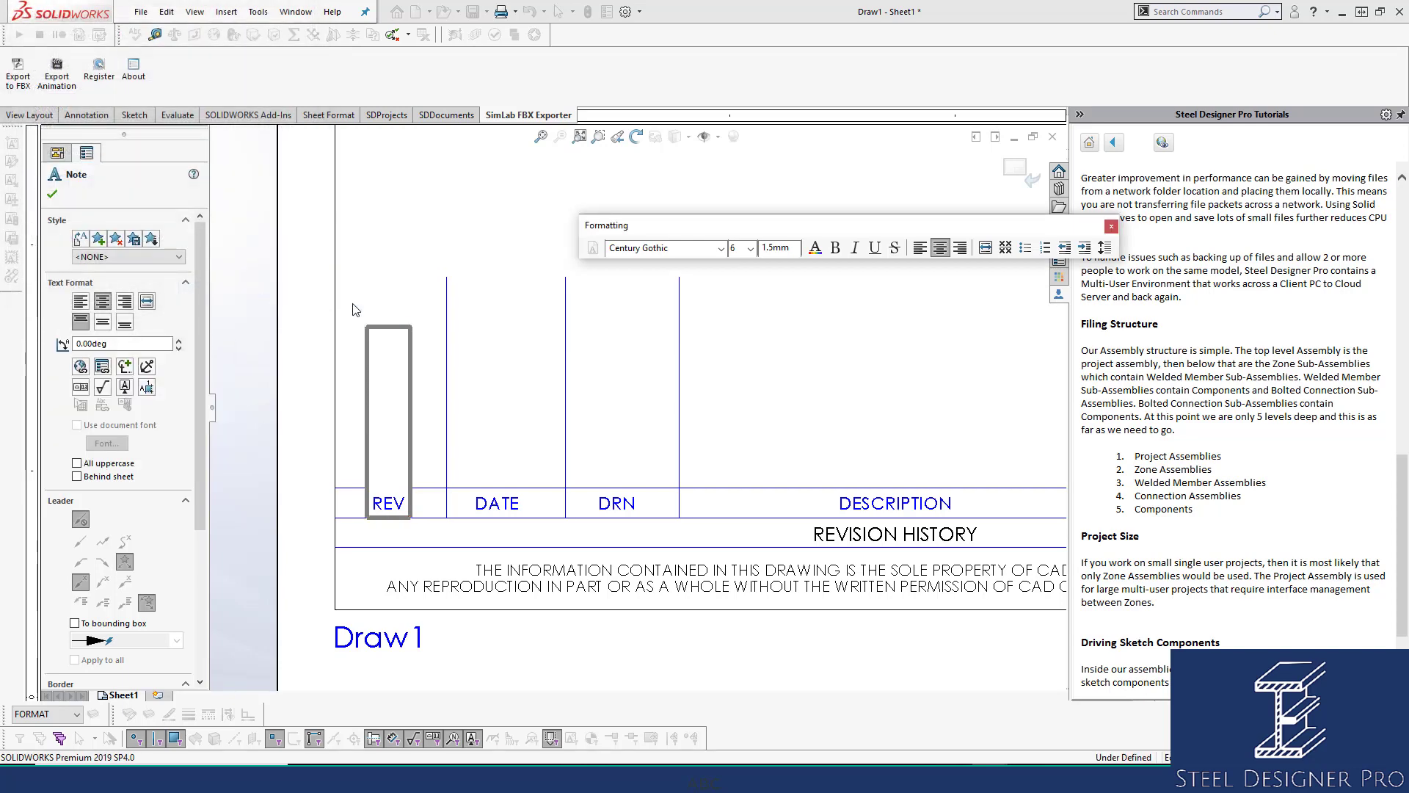
pyautogui.press('Escape')
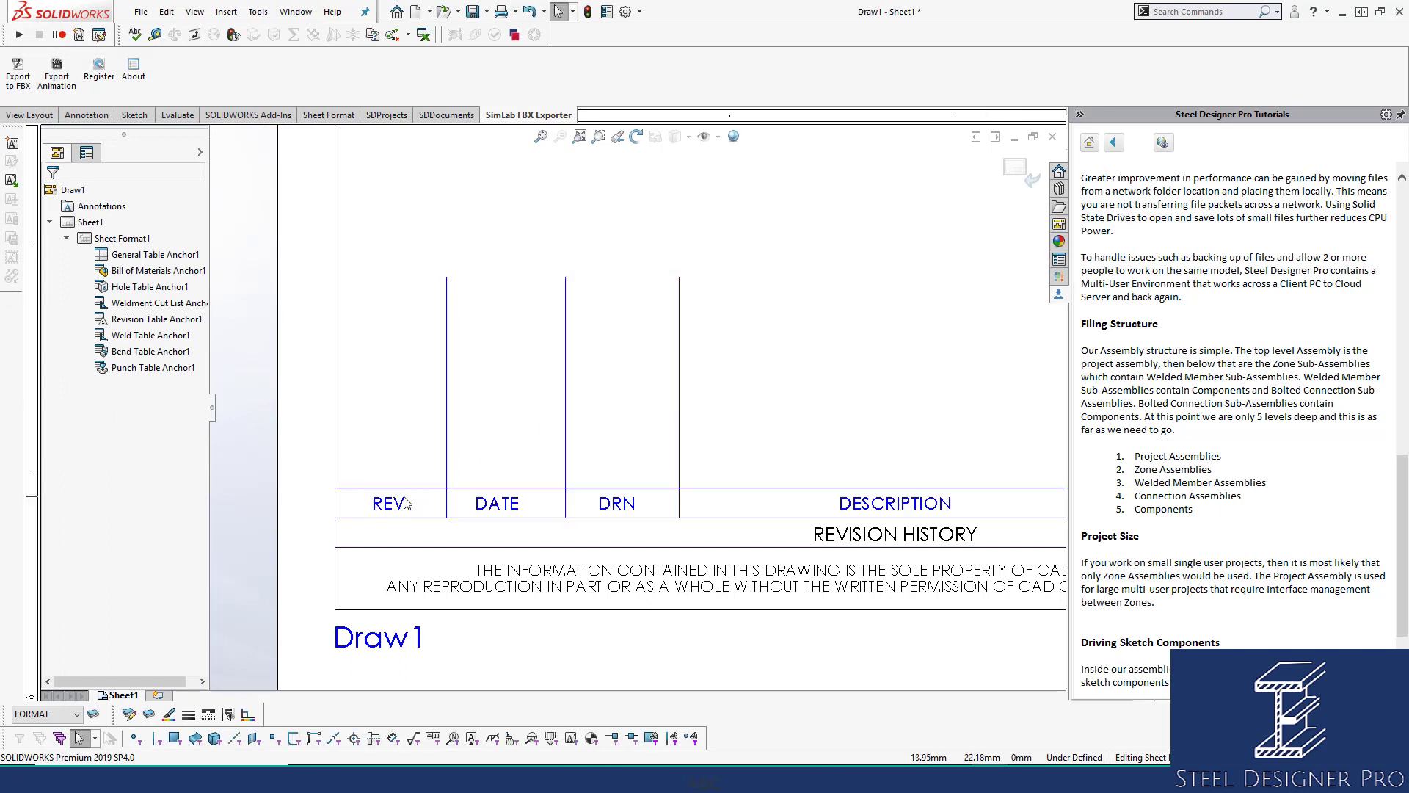
# Reopen the REV note's text, examine its $PRP:"REV1" link, and cancel the text window.
pyautogui.rightClick(406, 502)
pyautogui.click(440, 434)
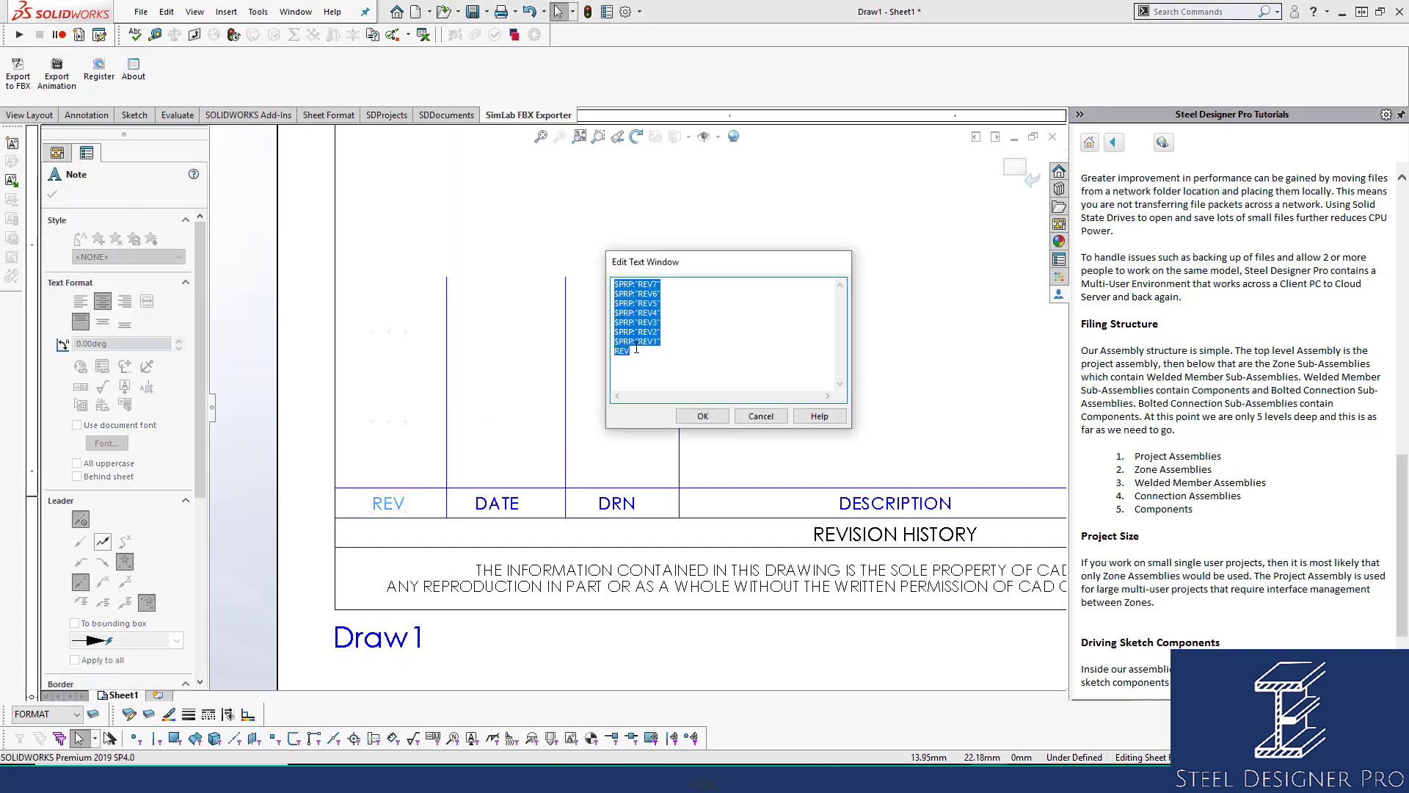
pyautogui.moveTo(665, 342); pyautogui.dragTo(585, 340)
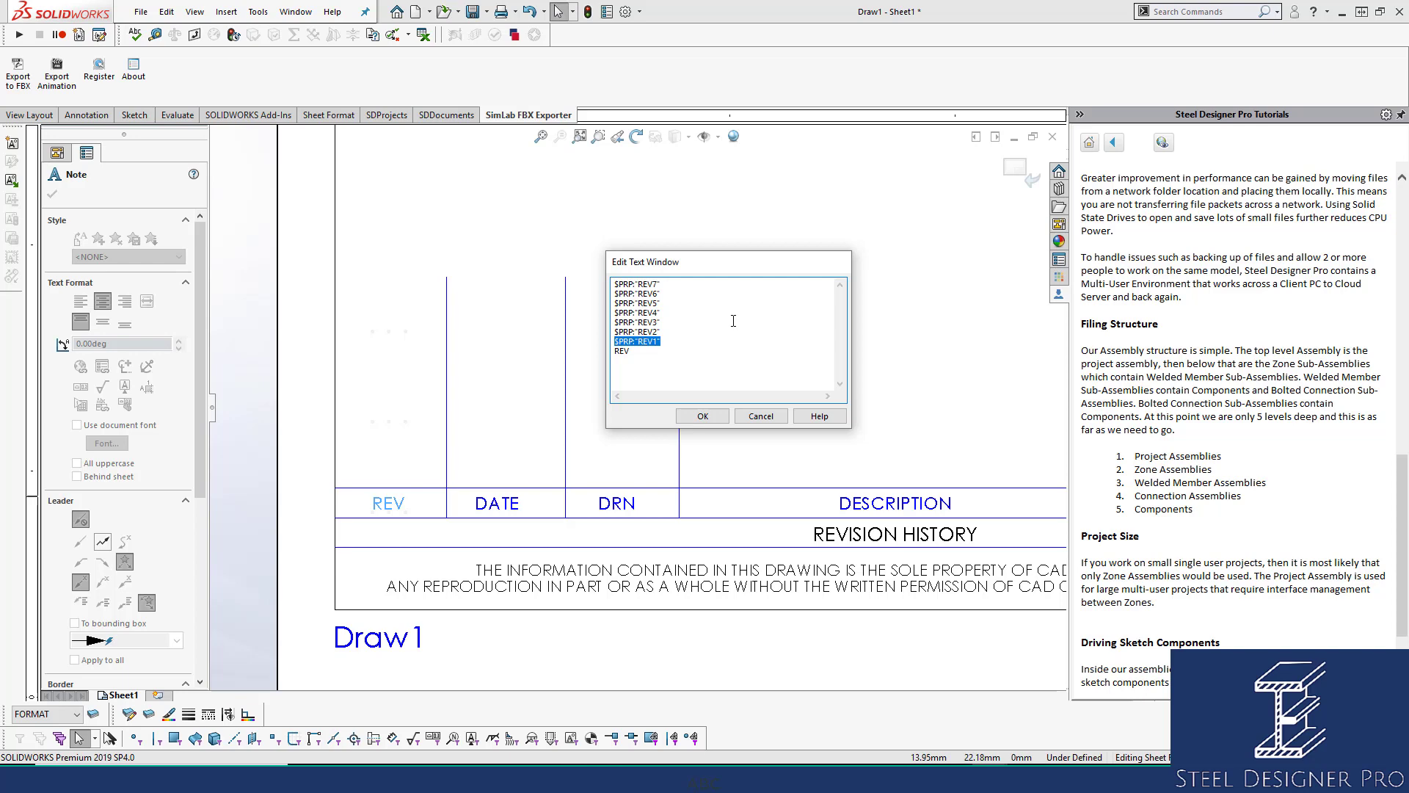
pyautogui.click(759, 416)
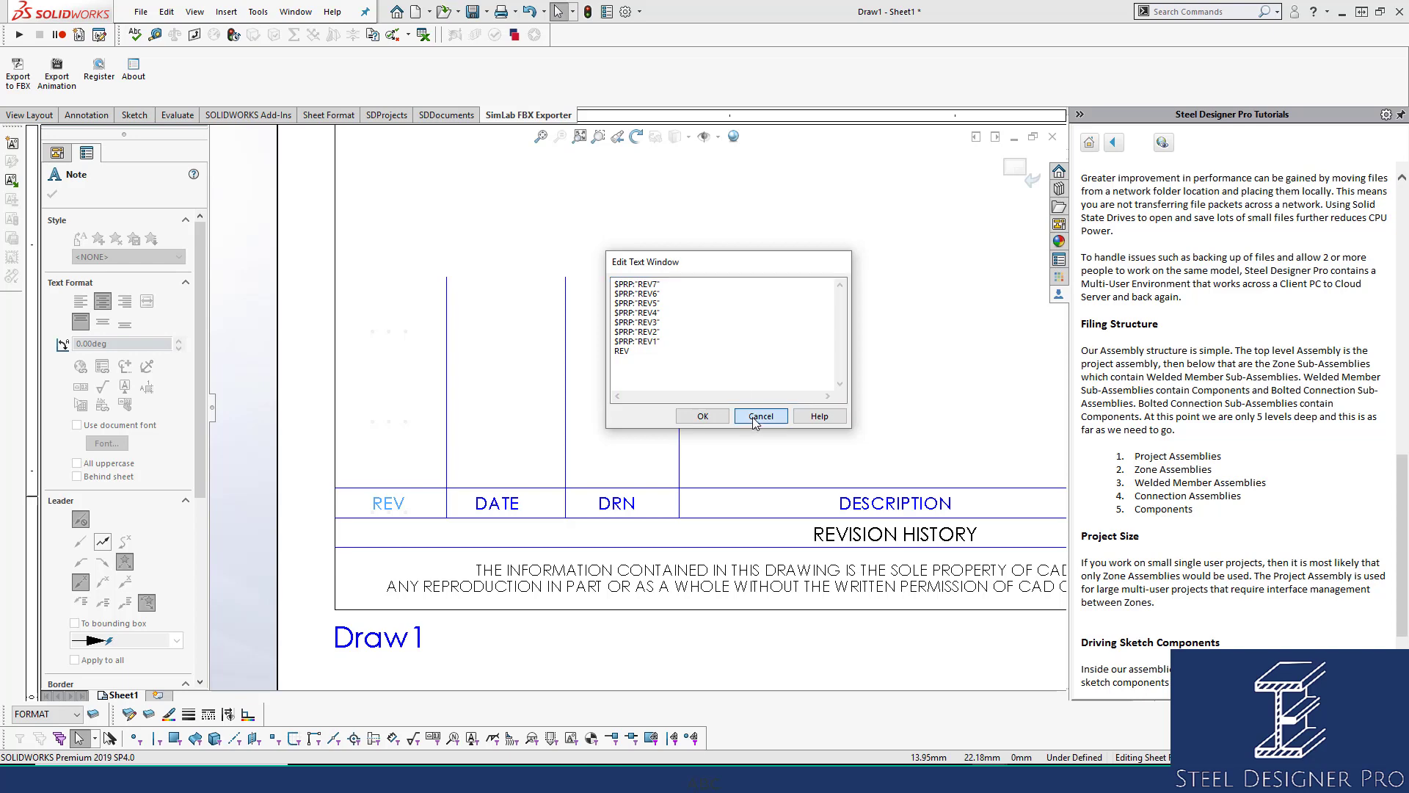
# Delete the CAD Craftsman logo picture from the title block.
pyautogui.click(541, 137)
pyautogui.scroll(-1, 655, 633)
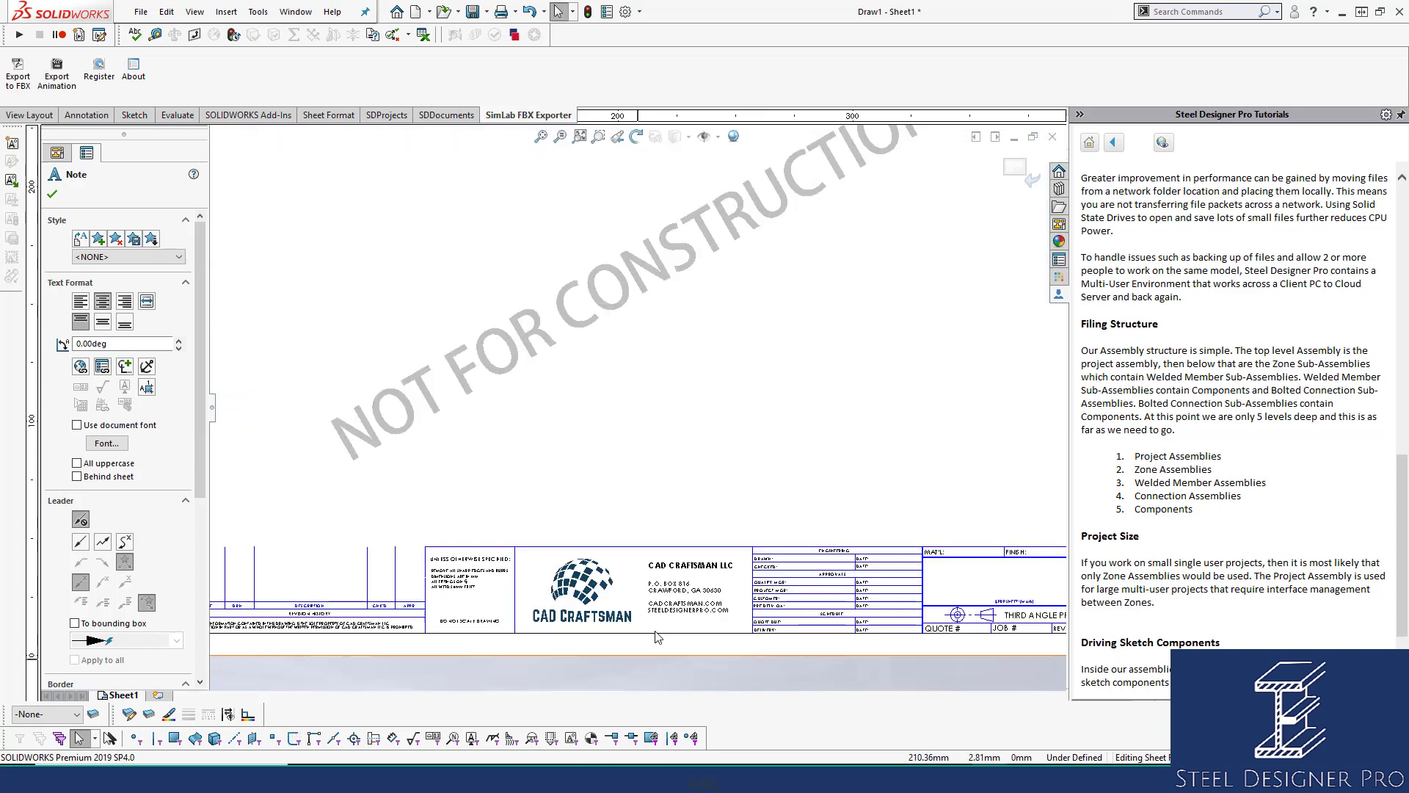
pyautogui.scroll(-4, 656, 636)
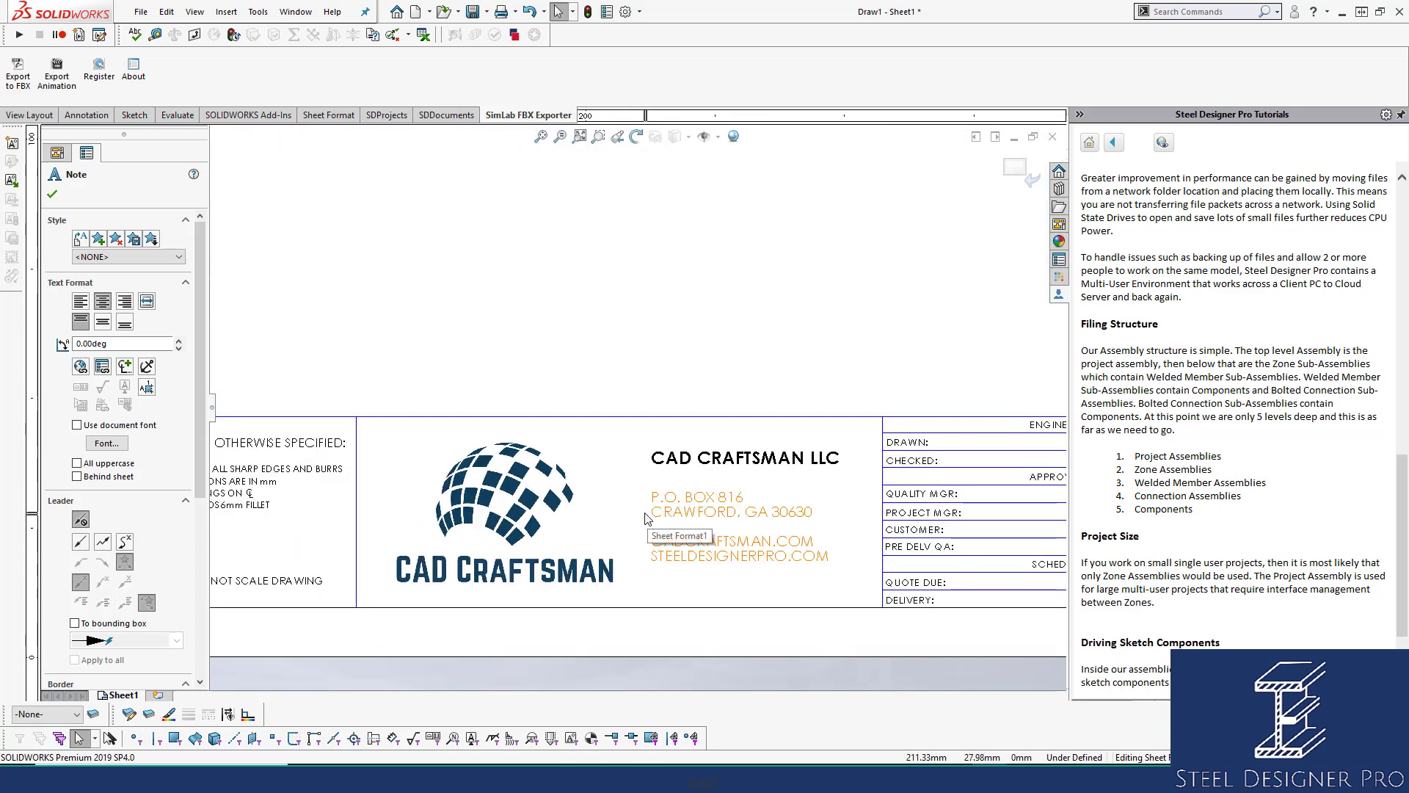
pyautogui.scroll(2, 645, 512)
pyautogui.moveTo(393, 472)
pyautogui.mouseDown(button='middle')
pyautogui.moveTo(796, 465)
pyautogui.moveTo(329, 466)
pyautogui.moveTo(723, 475)
pyautogui.mouseUp(button='middle')
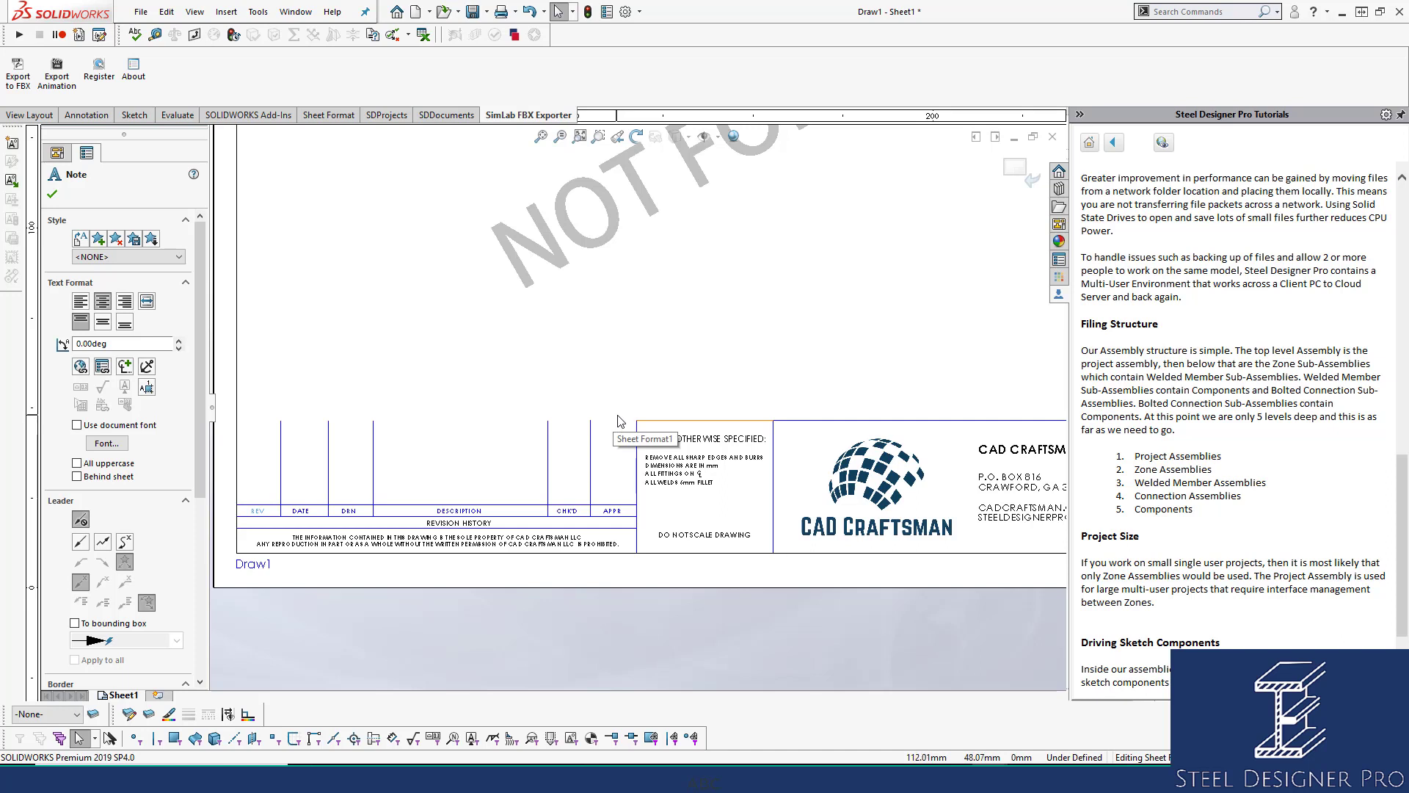
pyautogui.moveTo(994, 348)
pyautogui.mouseDown(button='middle')
pyautogui.moveTo(585, 328)
pyautogui.moveTo(632, 375)
pyautogui.moveTo(603, 379)
pyautogui.mouseUp(button='middle')
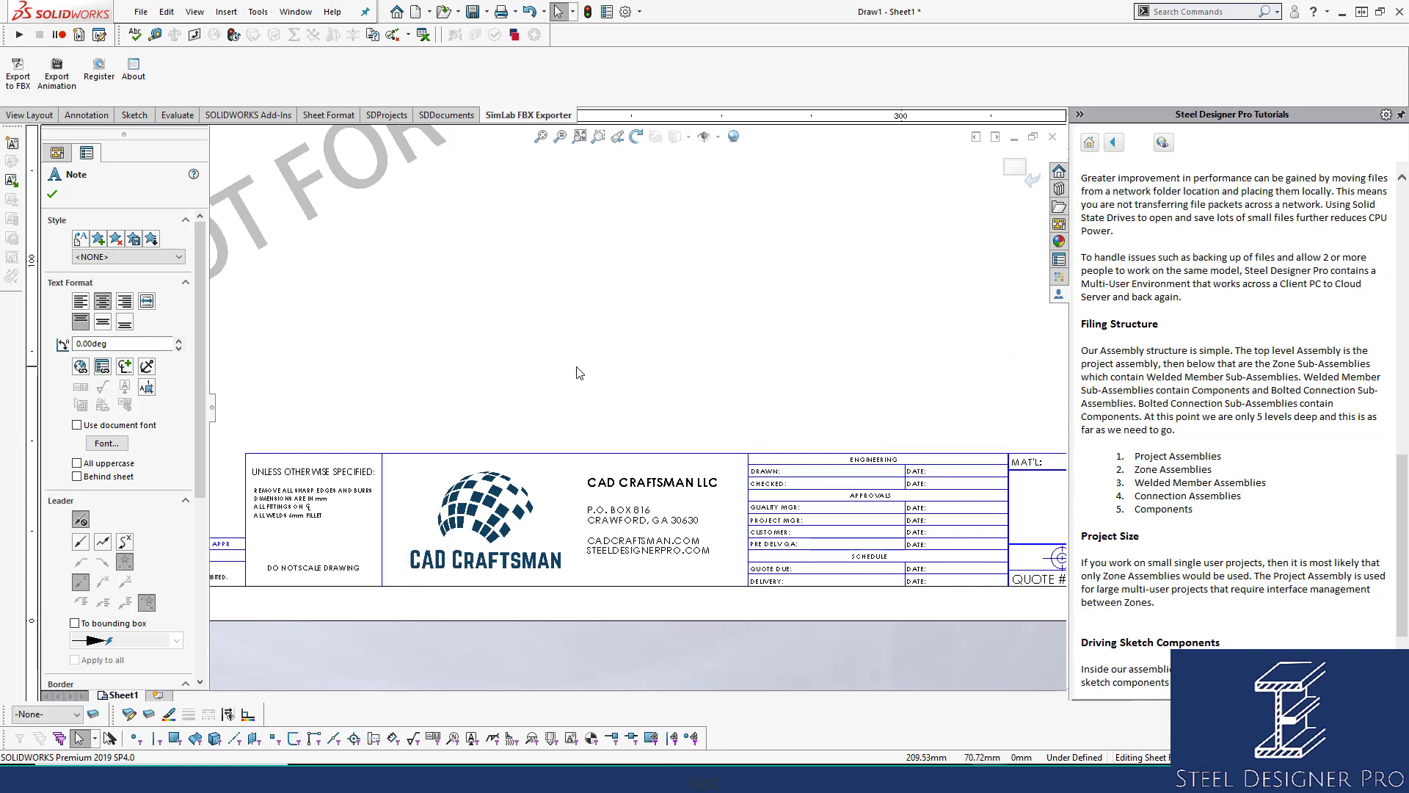
pyautogui.click(496, 508)
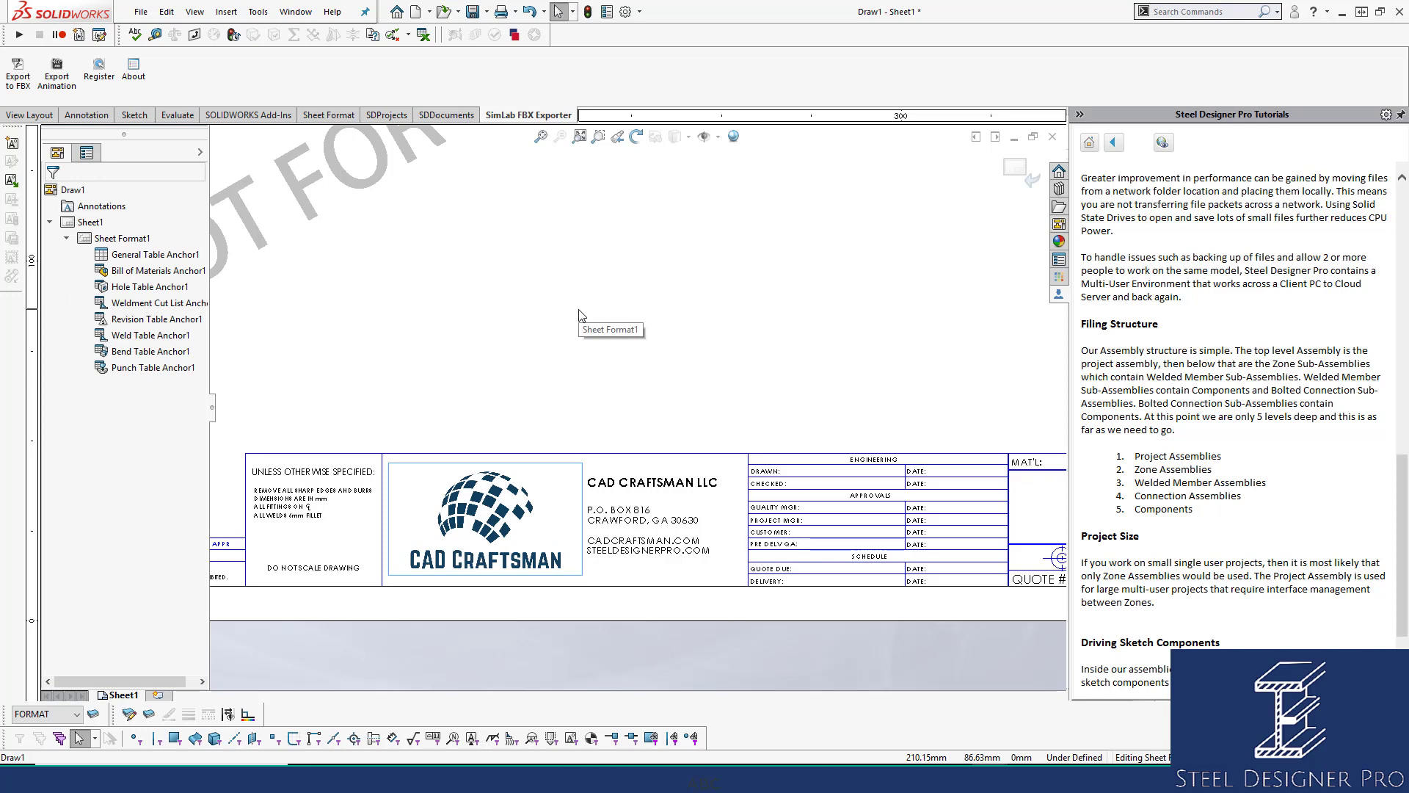
pyautogui.press('Delete')
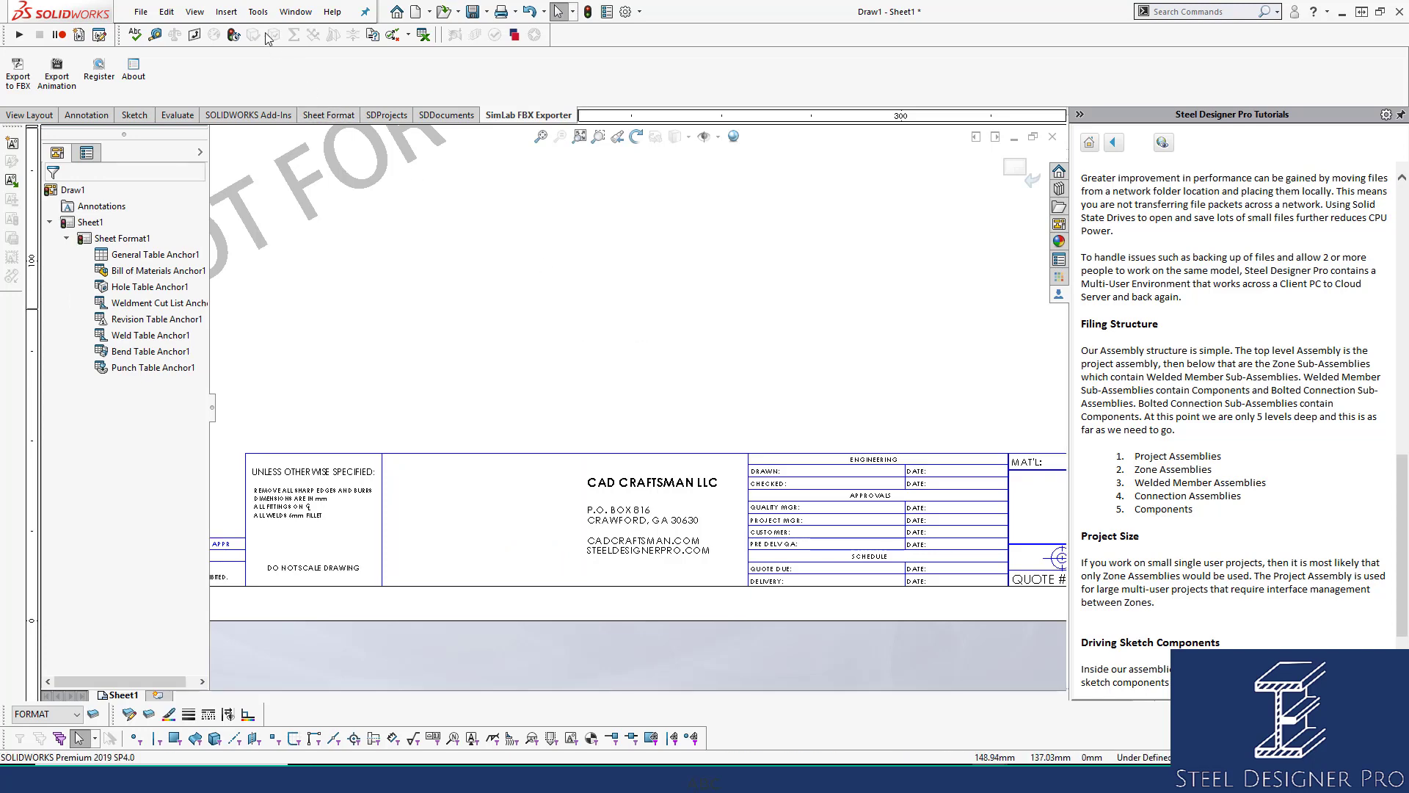
# Try the Sketch Picture command for placing a logo, and undo the deletion of the existing logo picture.
pyautogui.click(257, 12)
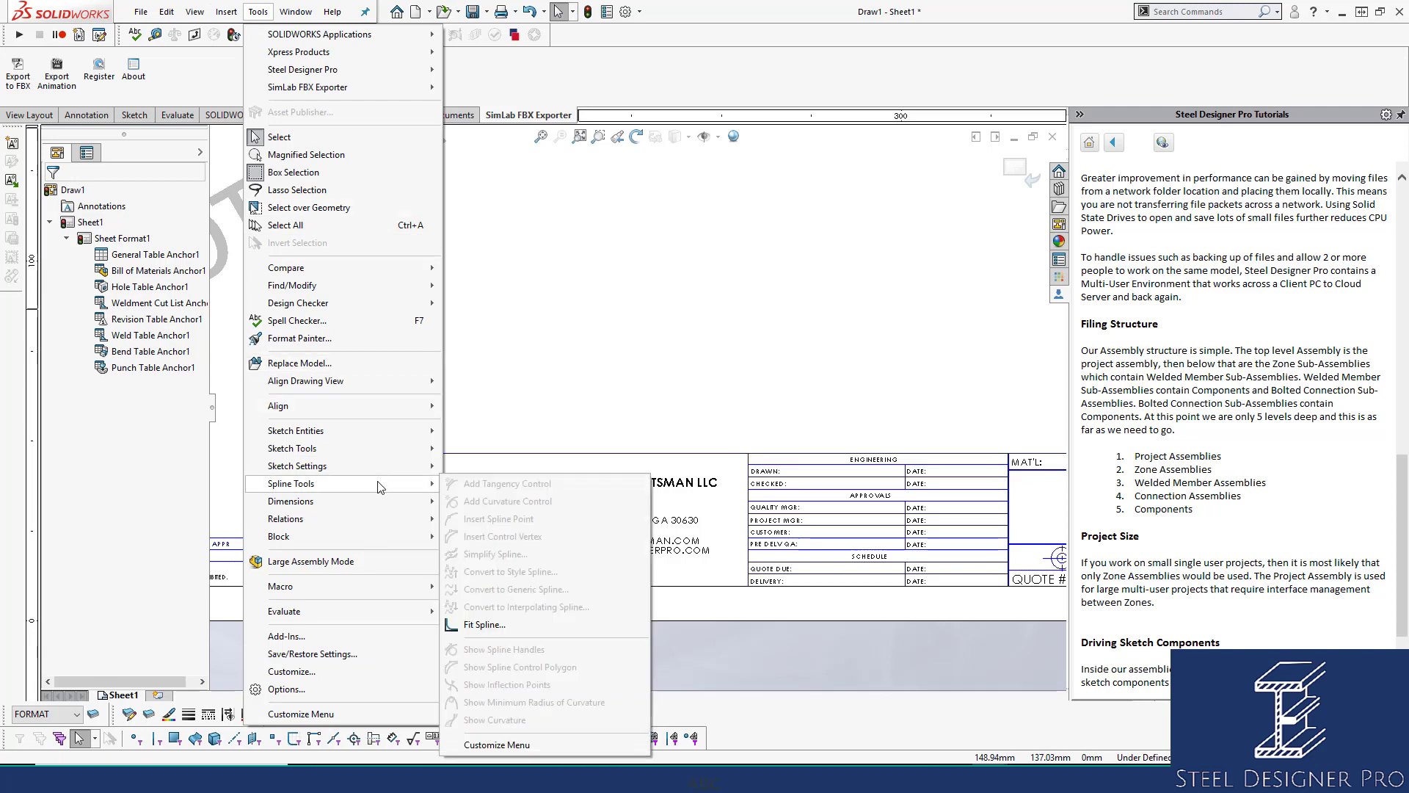
pyautogui.moveTo(369, 460)
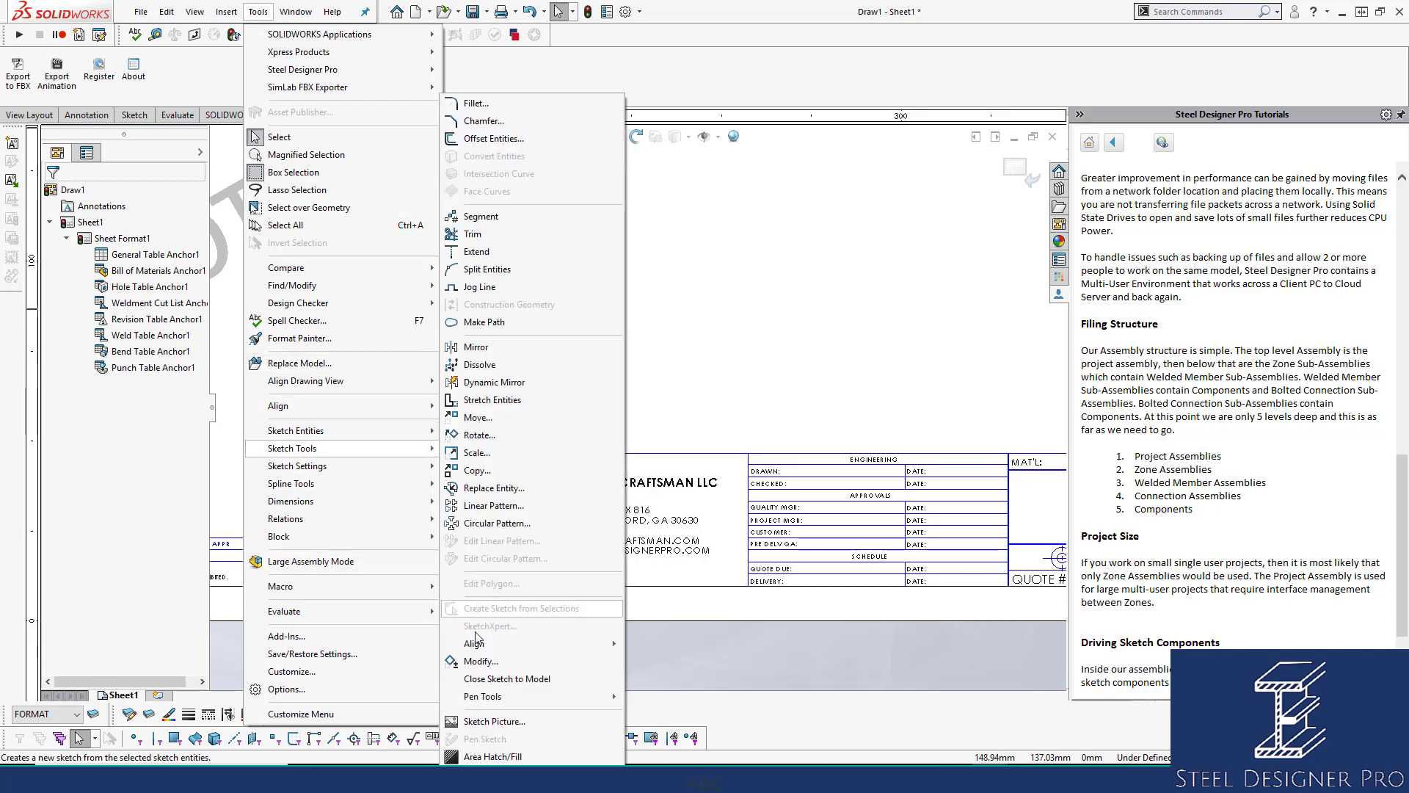
pyautogui.click(544, 724)
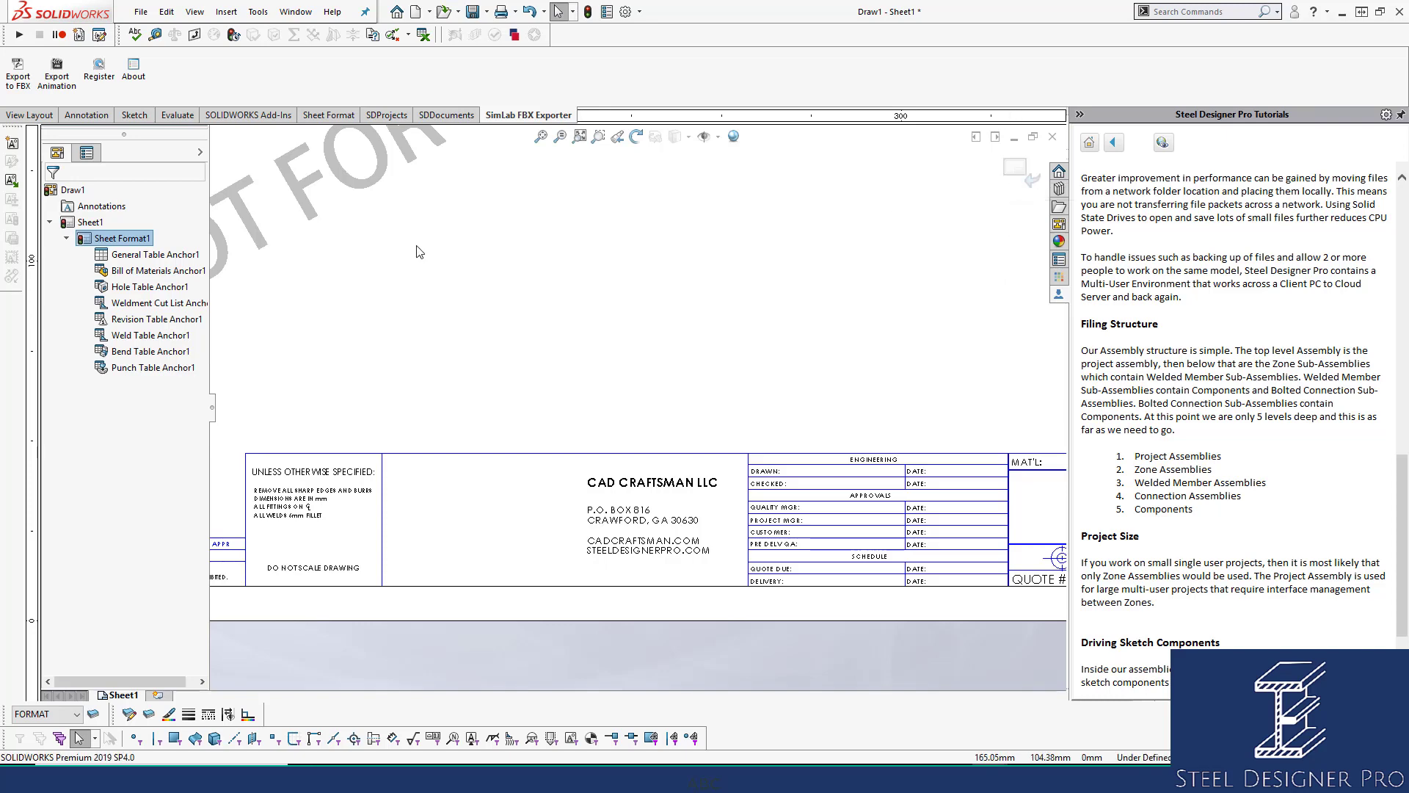
pyautogui.click(257, 11)
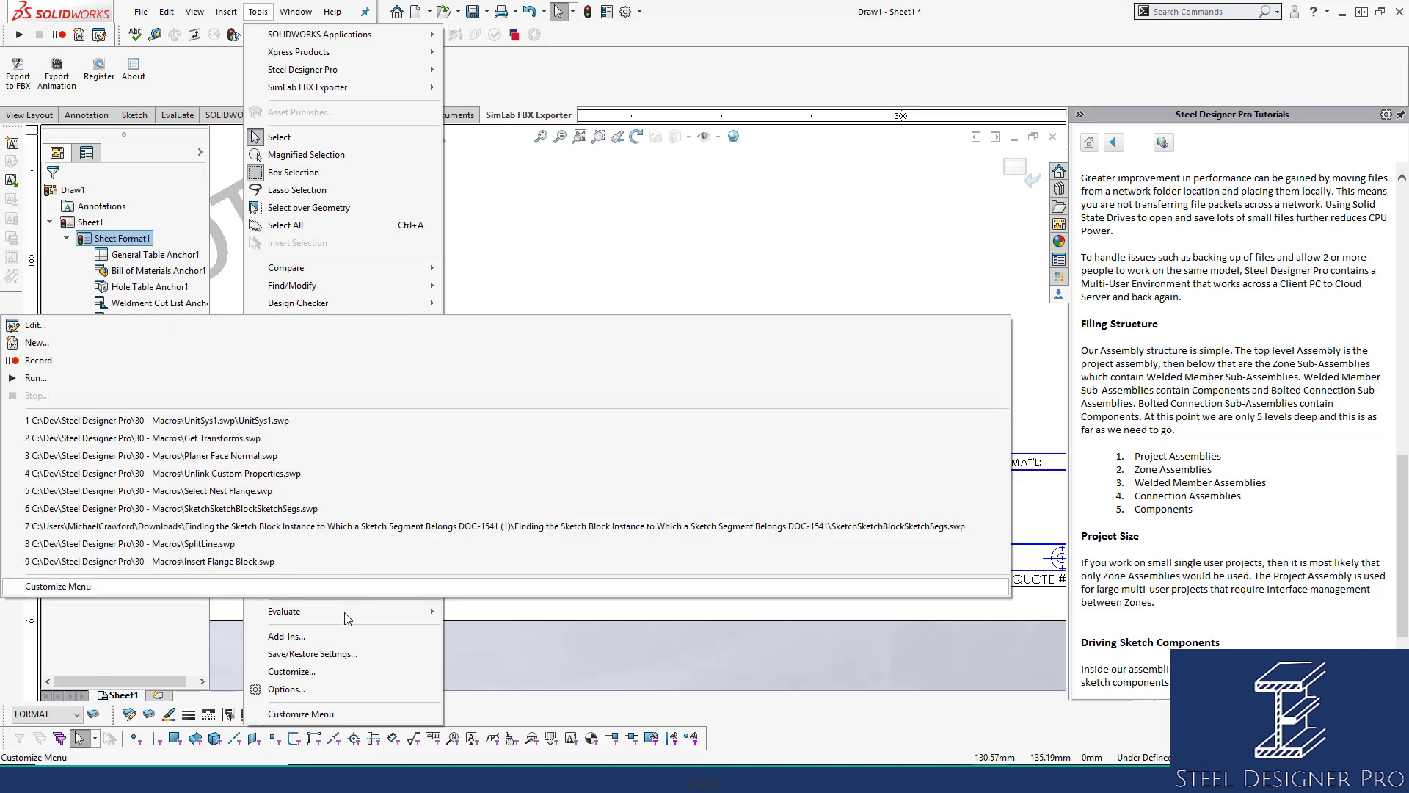
pyautogui.click(649, 251)
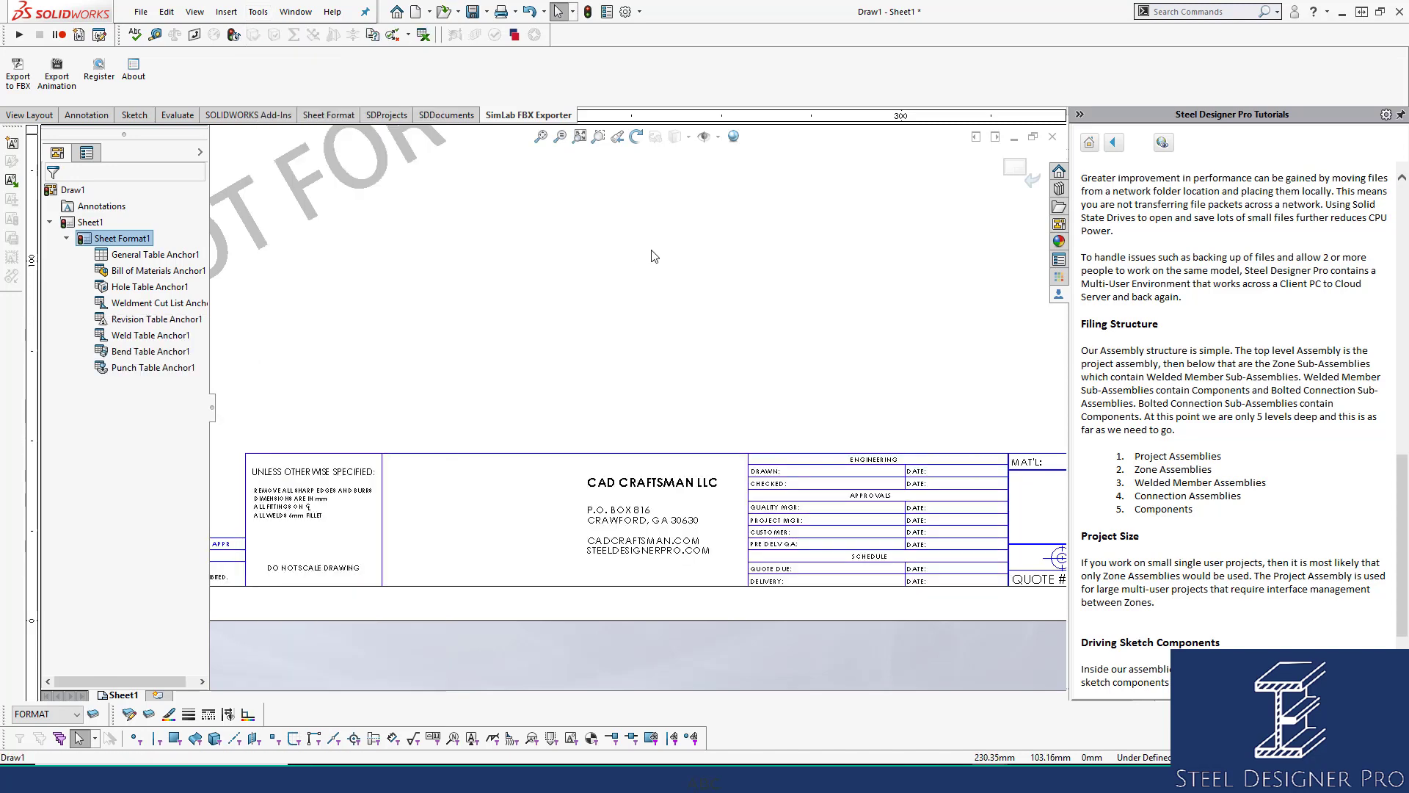
pyautogui.click(530, 12)
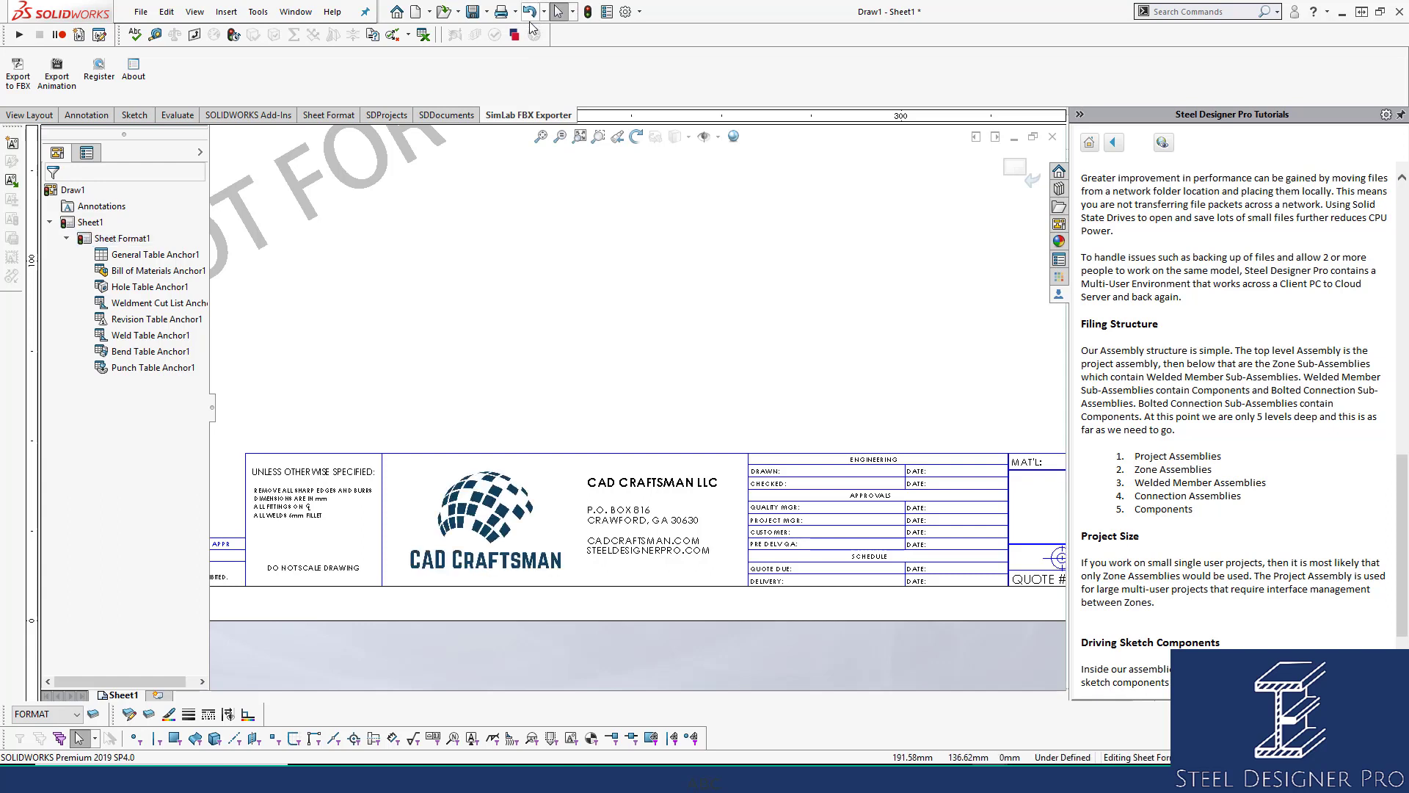
# Move the CAD Craftsman logo picture out of its title block cell to the empty area directly above, and accept the placement.
pyautogui.doubleClick(518, 527)
pyautogui.moveTo(517, 527); pyautogui.dragTo(524, 383)
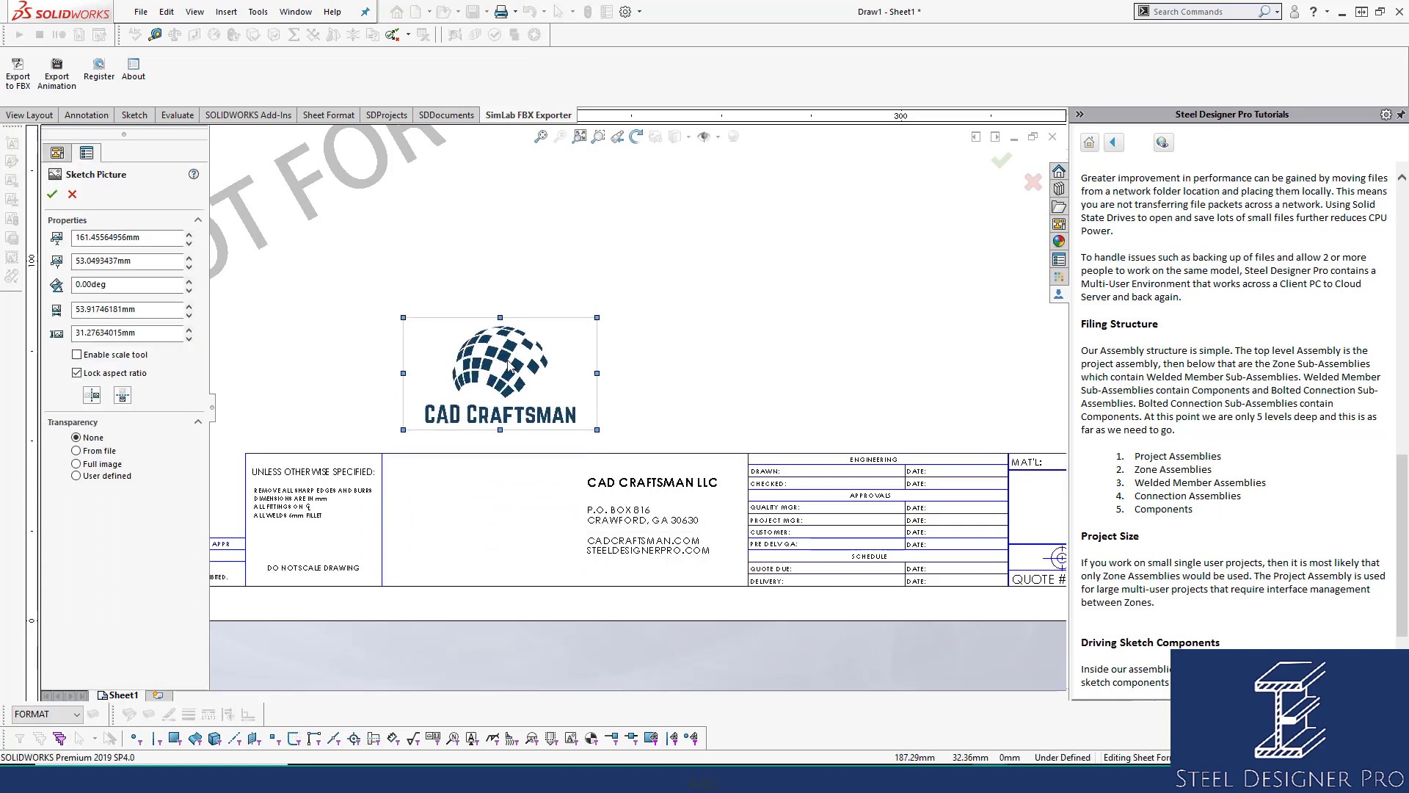
pyautogui.click(1001, 160)
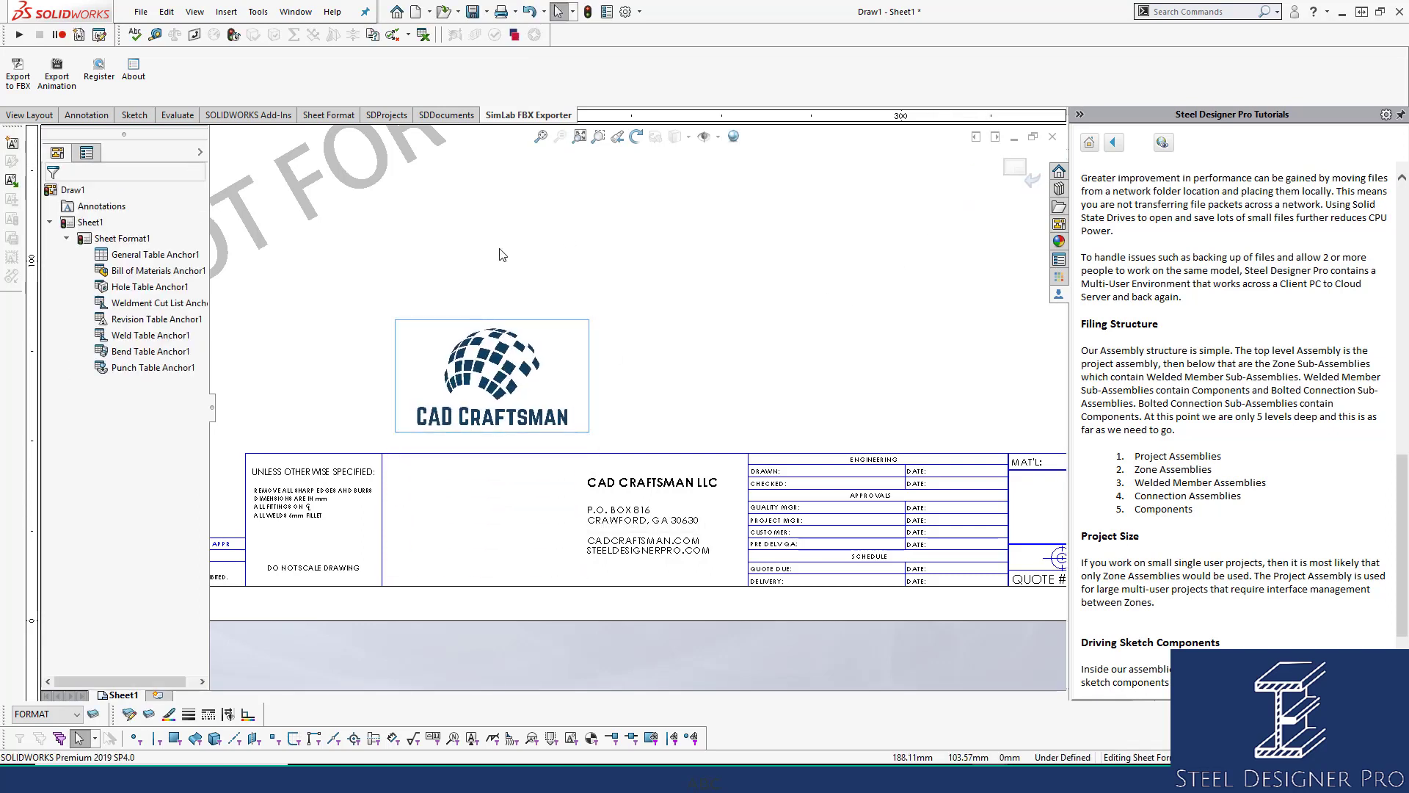
# Exit sheet format editing and start saving the sheet format, selecting A3_WELDEDMEMBER.slddrt in the Australian library's SHEET TEMPLATES folder.
pyautogui.click(540, 136)
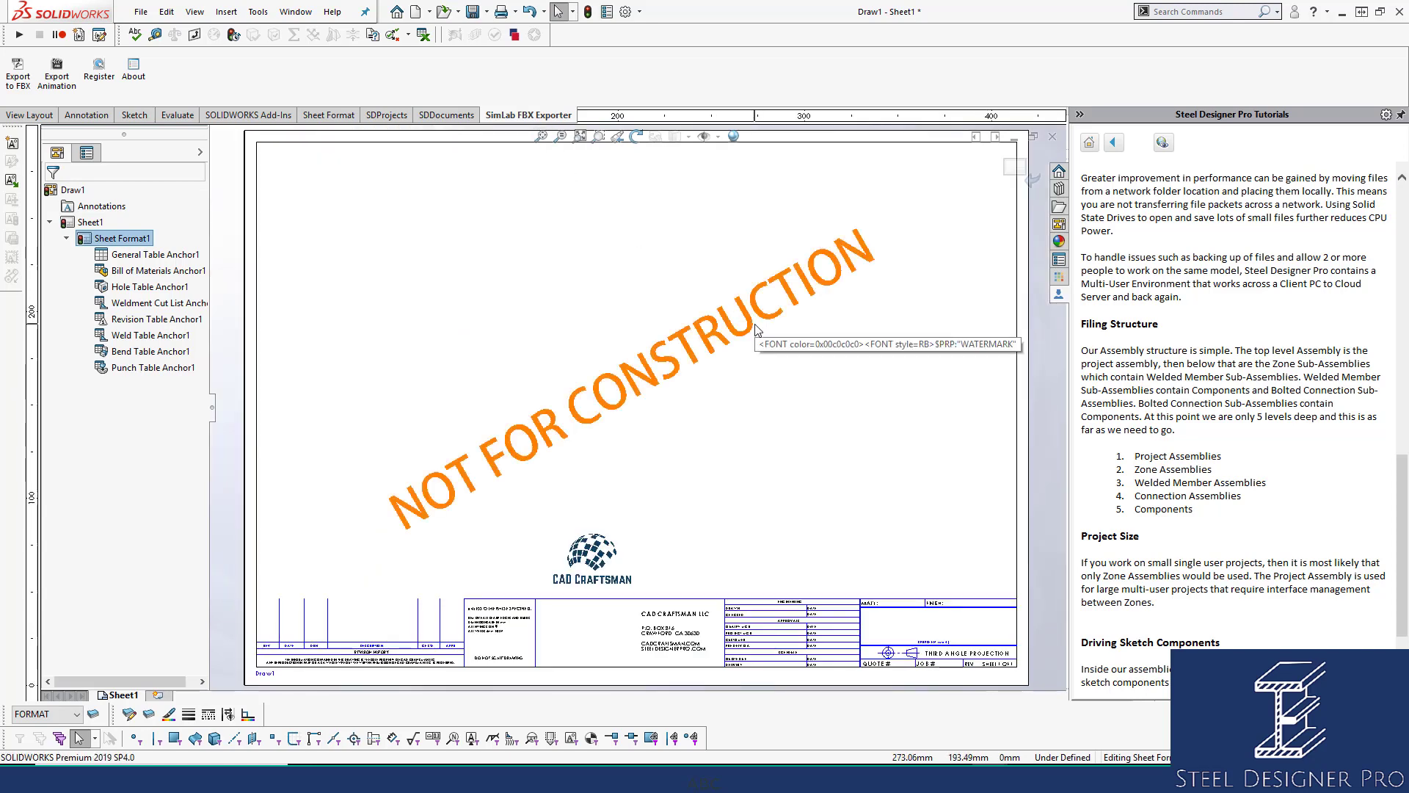
pyautogui.click(1022, 173)
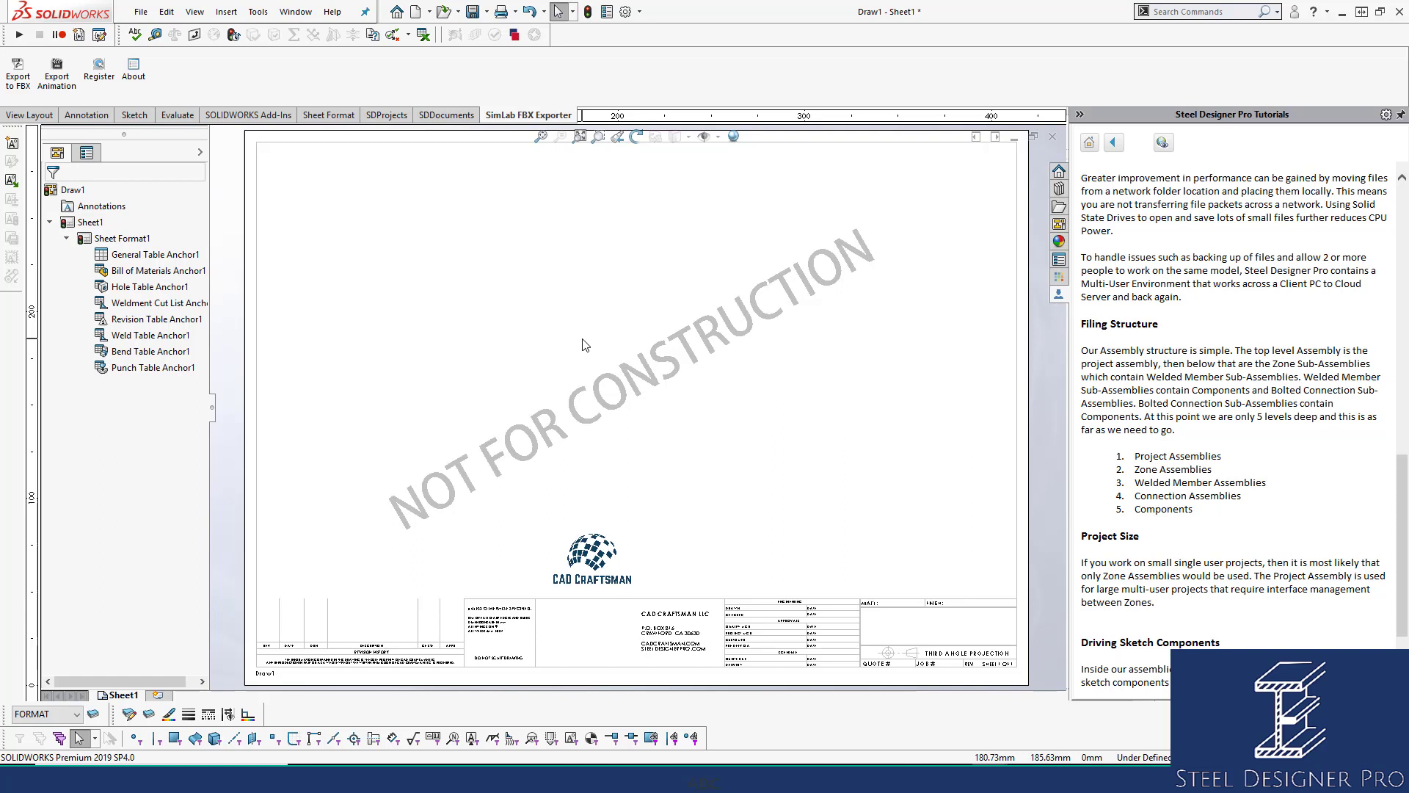
pyautogui.click(139, 11)
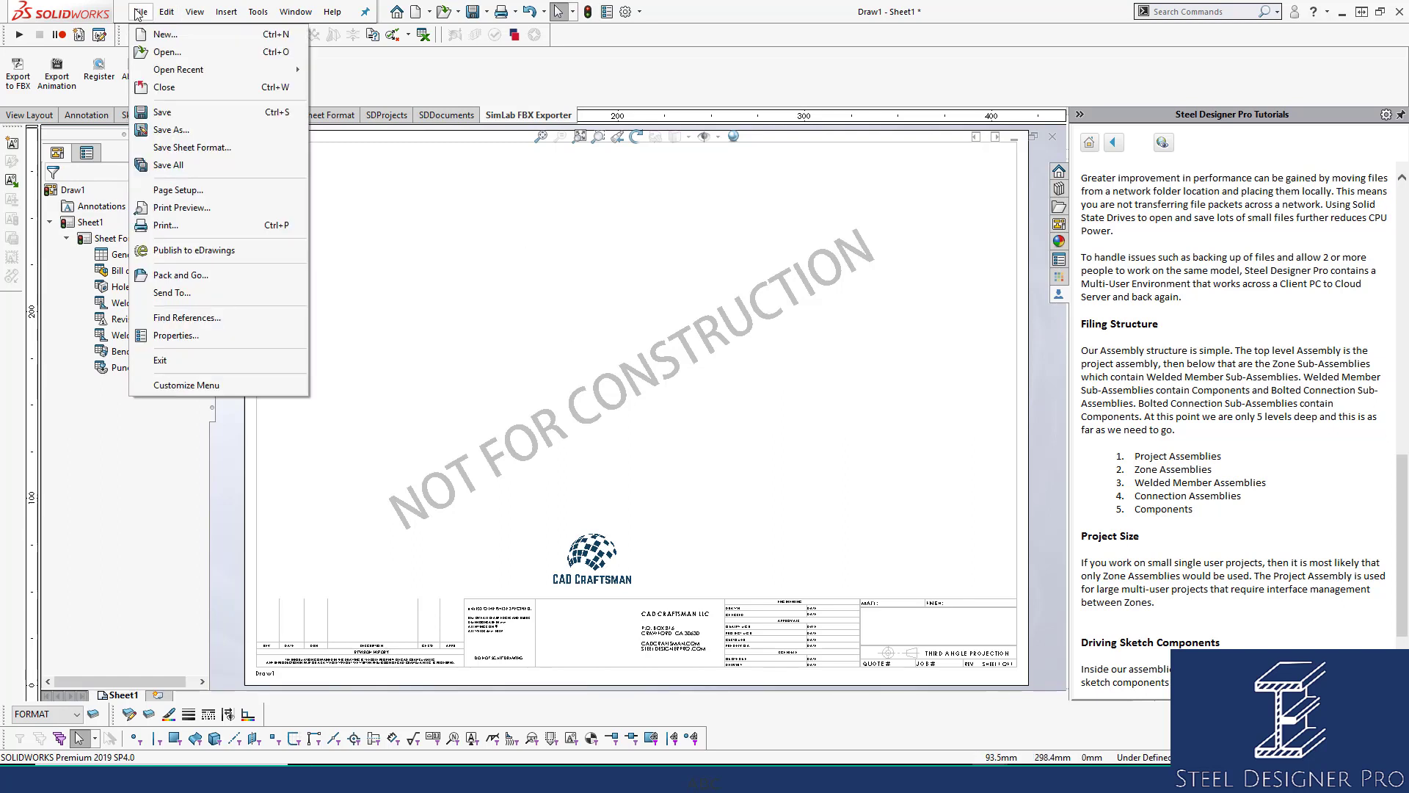
pyautogui.click(183, 148)
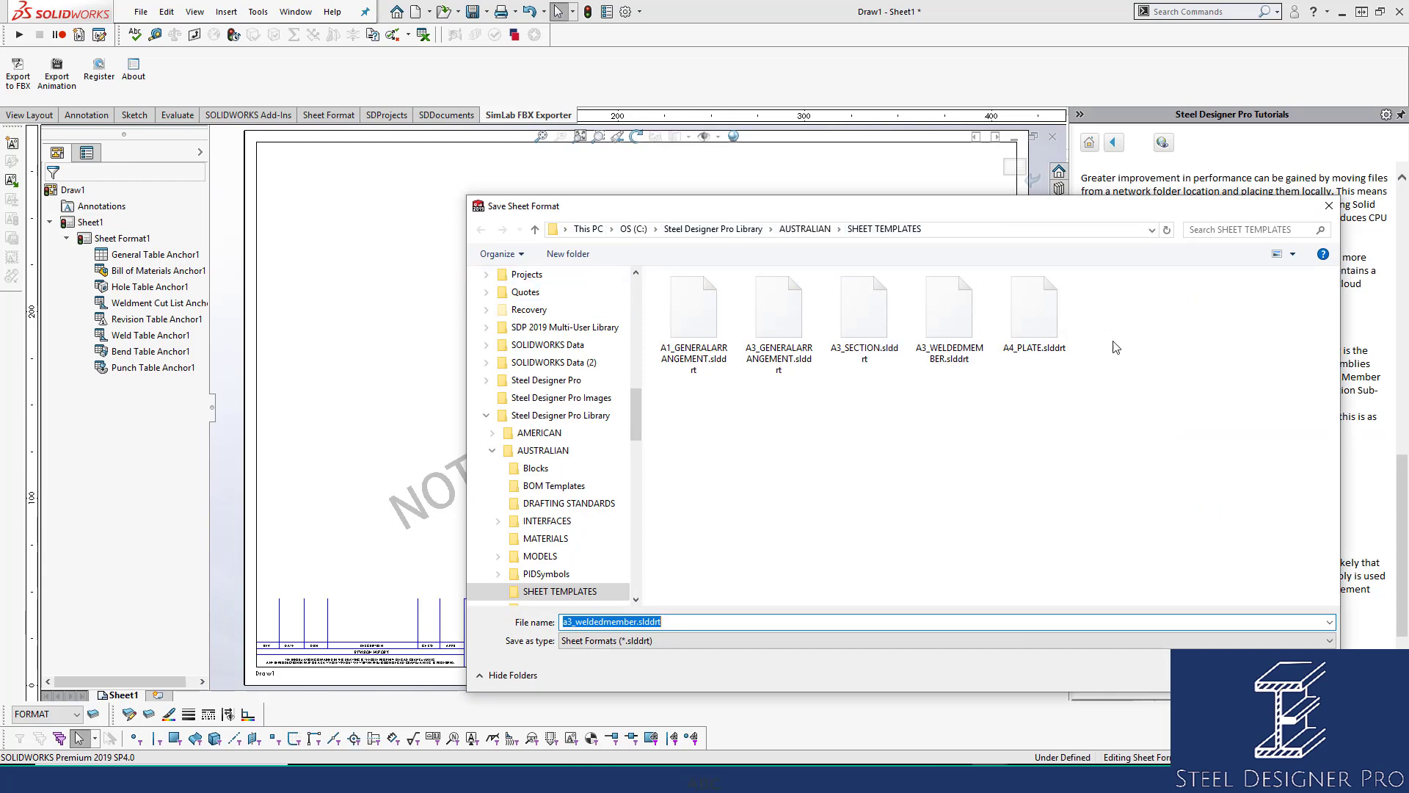
pyautogui.click(967, 340)
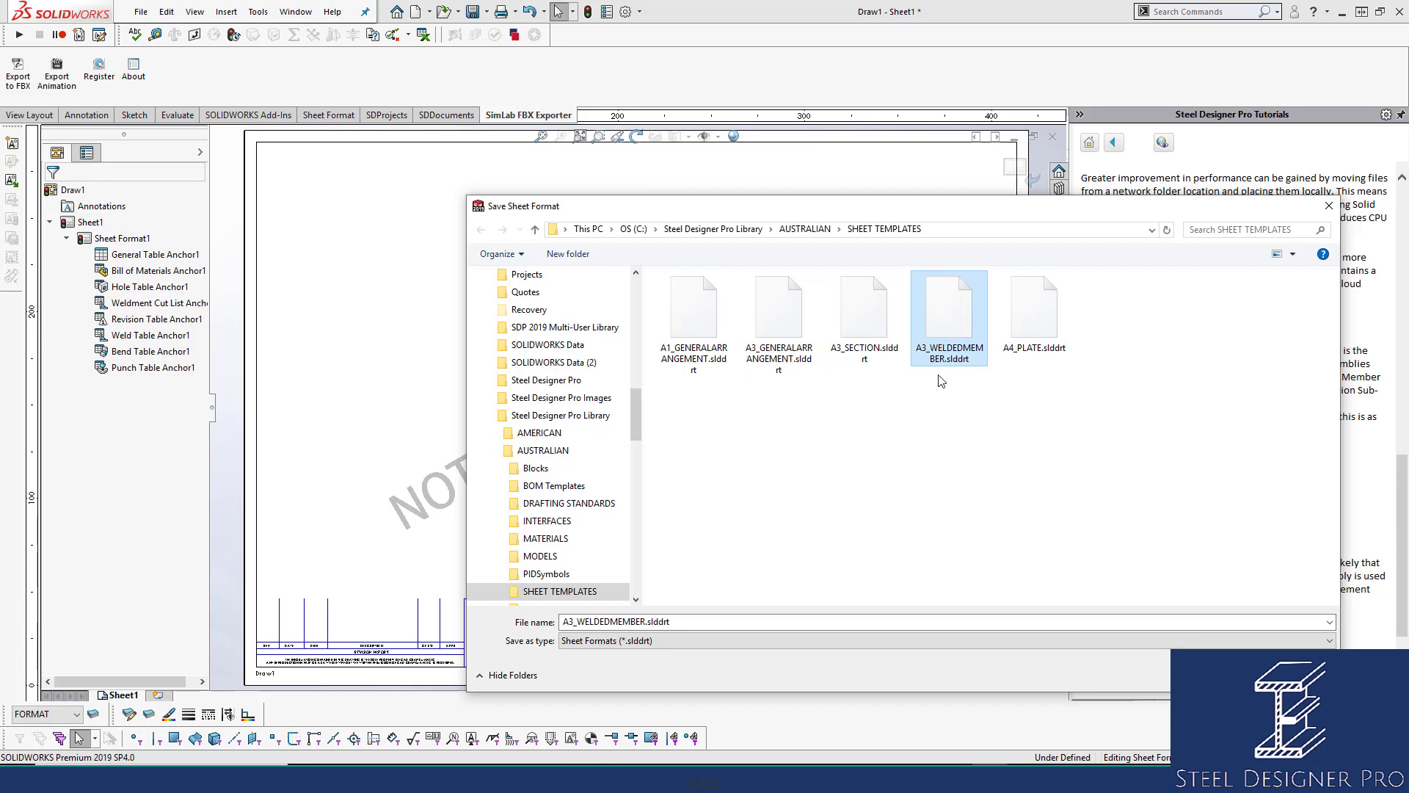
# Save the sheet format over WeldedMemberSheetTemplate.slddrt in C:\Projects\0002\Sheet Templates, replacing the existing file.
pyautogui.click(633, 230)
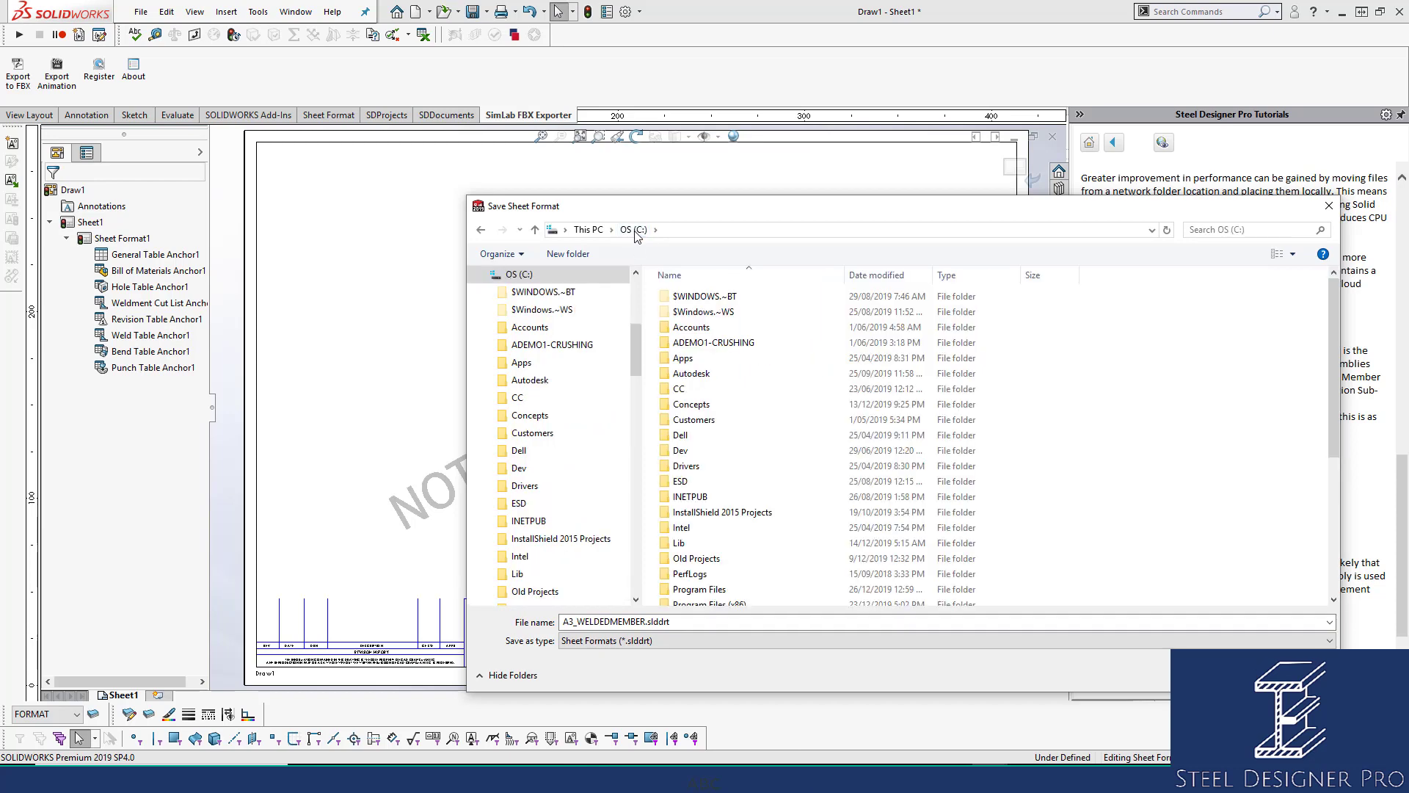
pyautogui.scroll(-5, 761, 561)
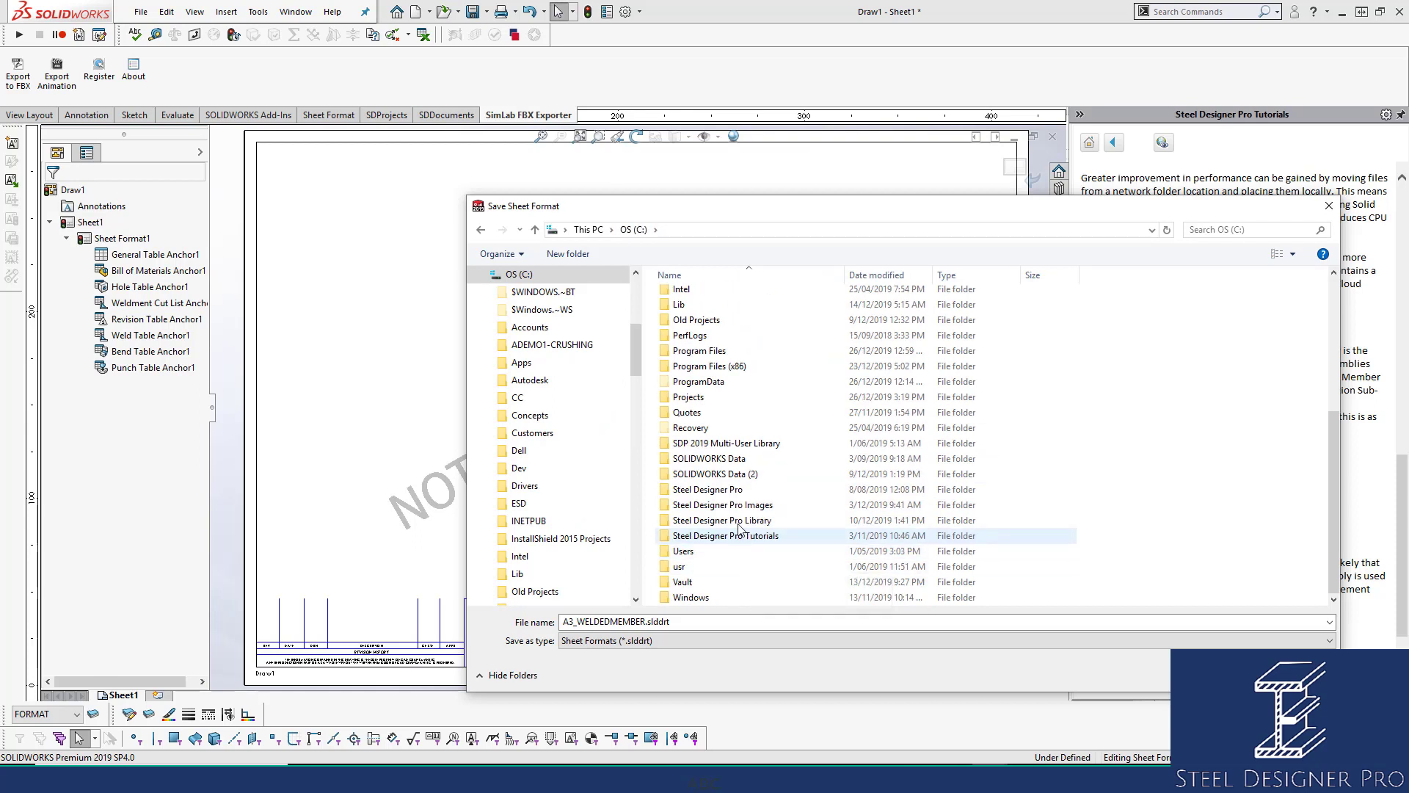
pyautogui.click(721, 404)
pyautogui.doubleClick(721, 405)
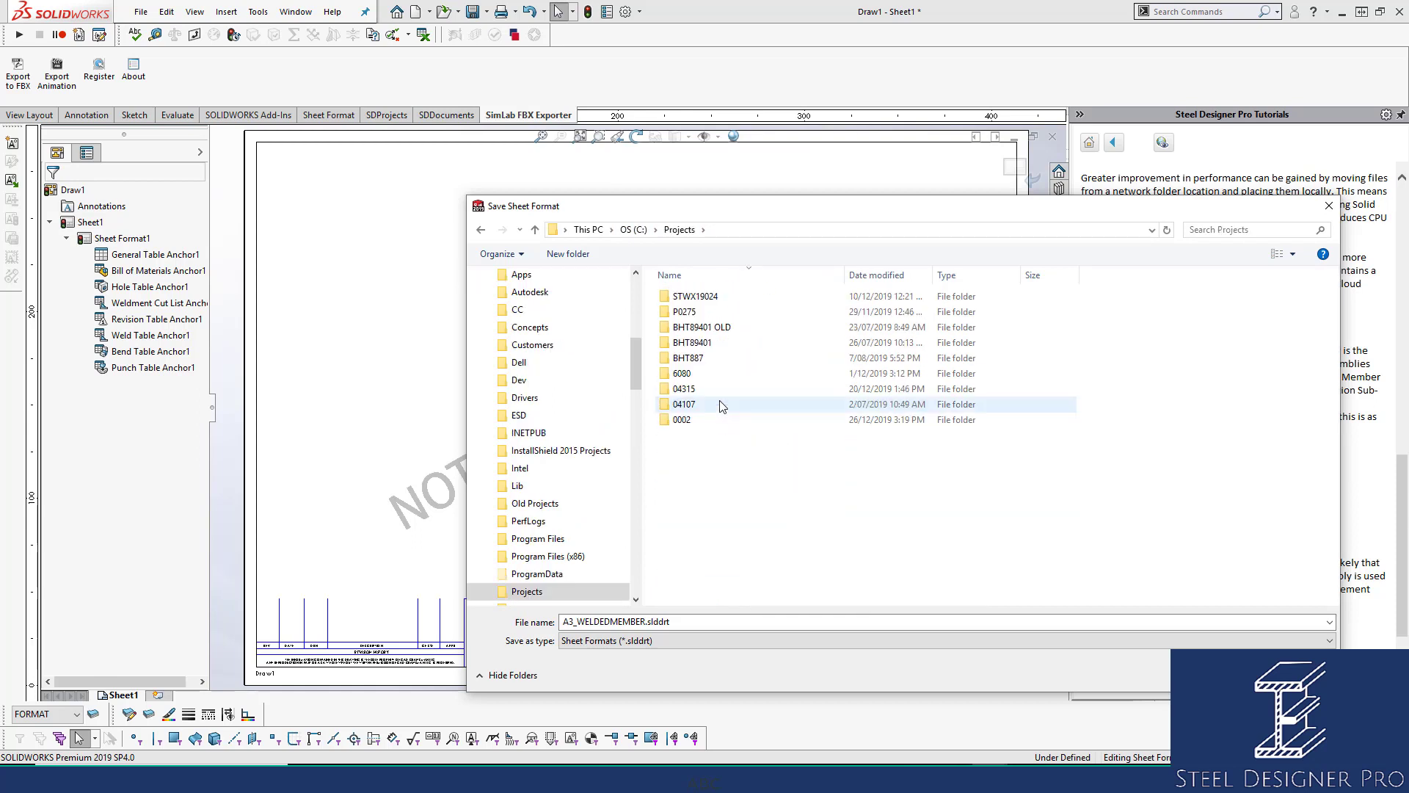
pyautogui.doubleClick(711, 420)
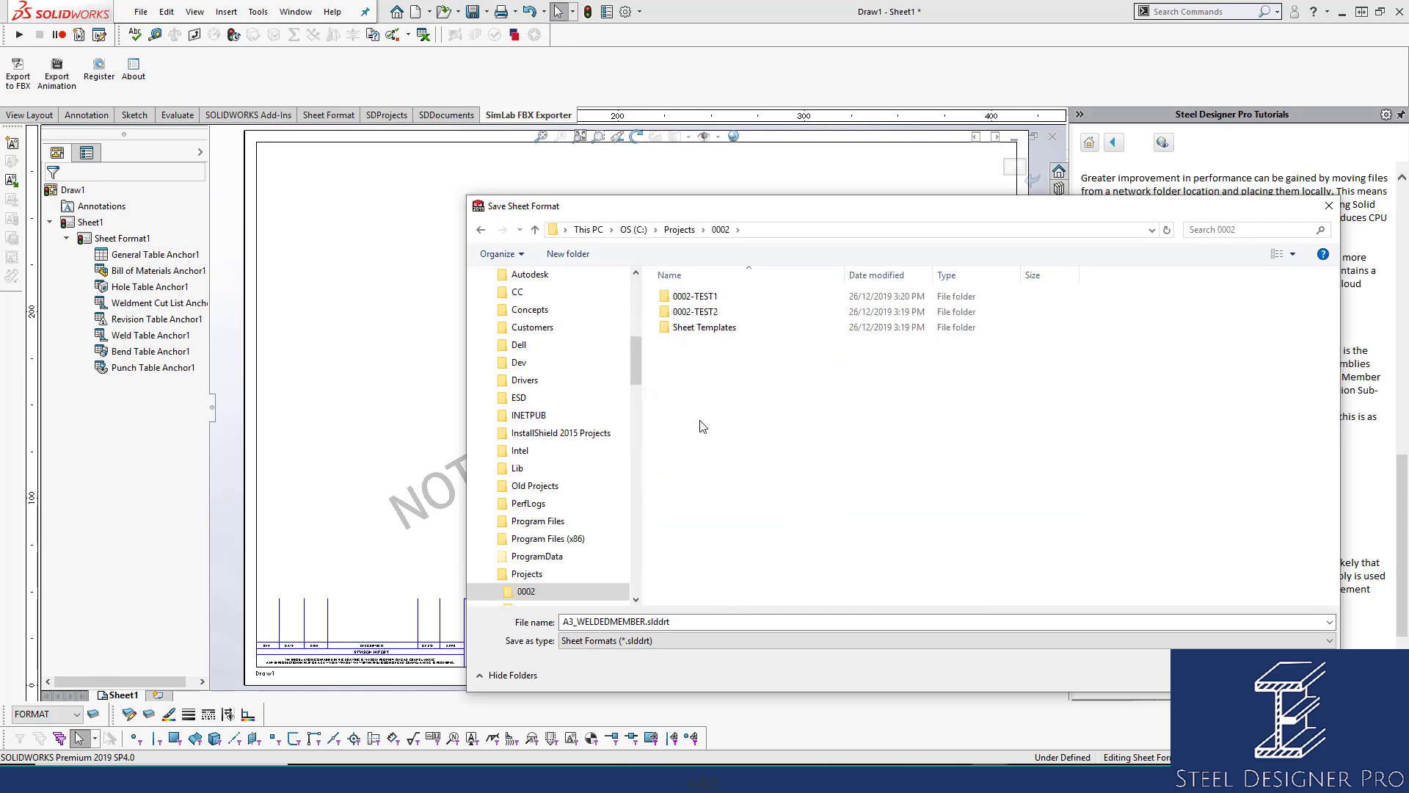
pyautogui.doubleClick(704, 328)
pyautogui.click(731, 344)
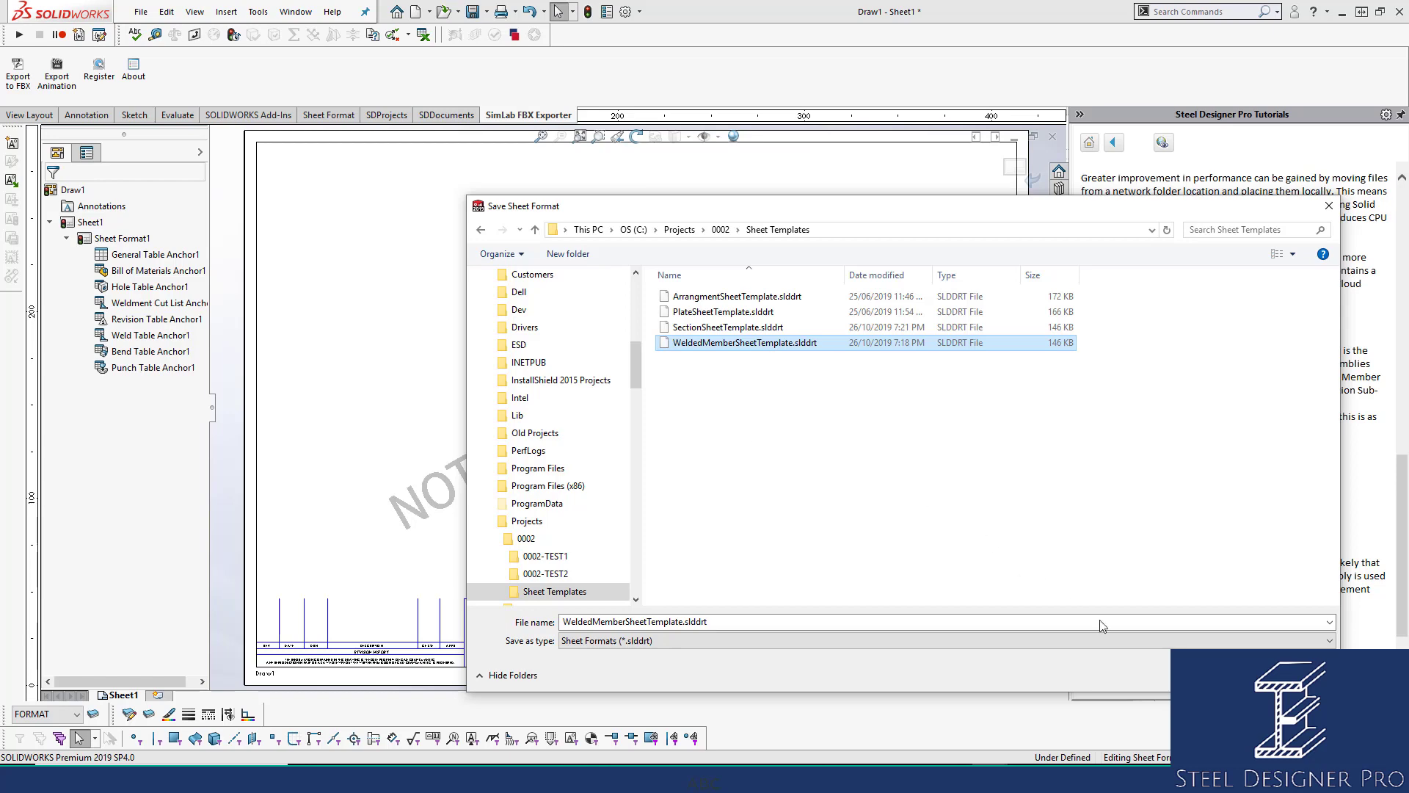
pyautogui.click(1223, 674)
pyautogui.click(728, 390)
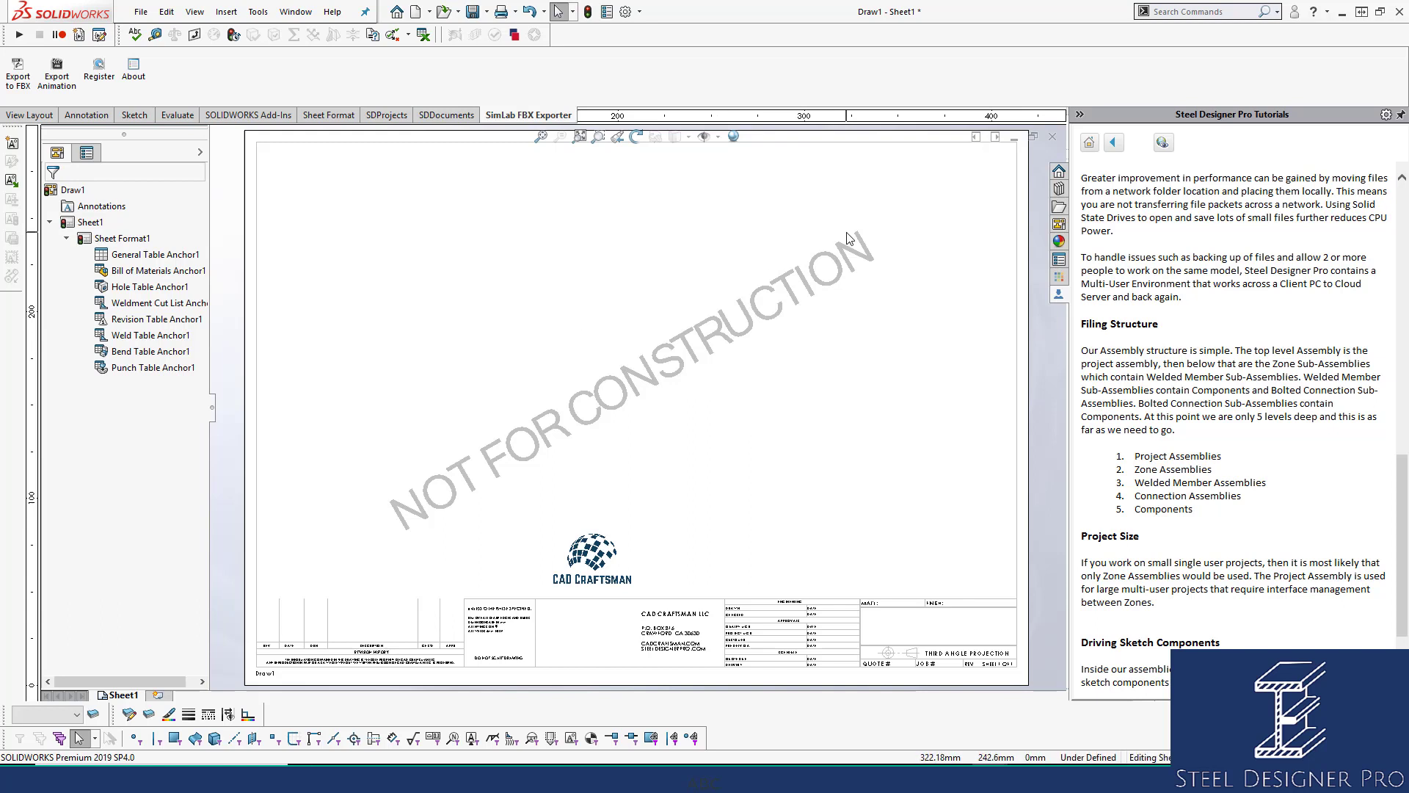
pyautogui.click(1052, 137)
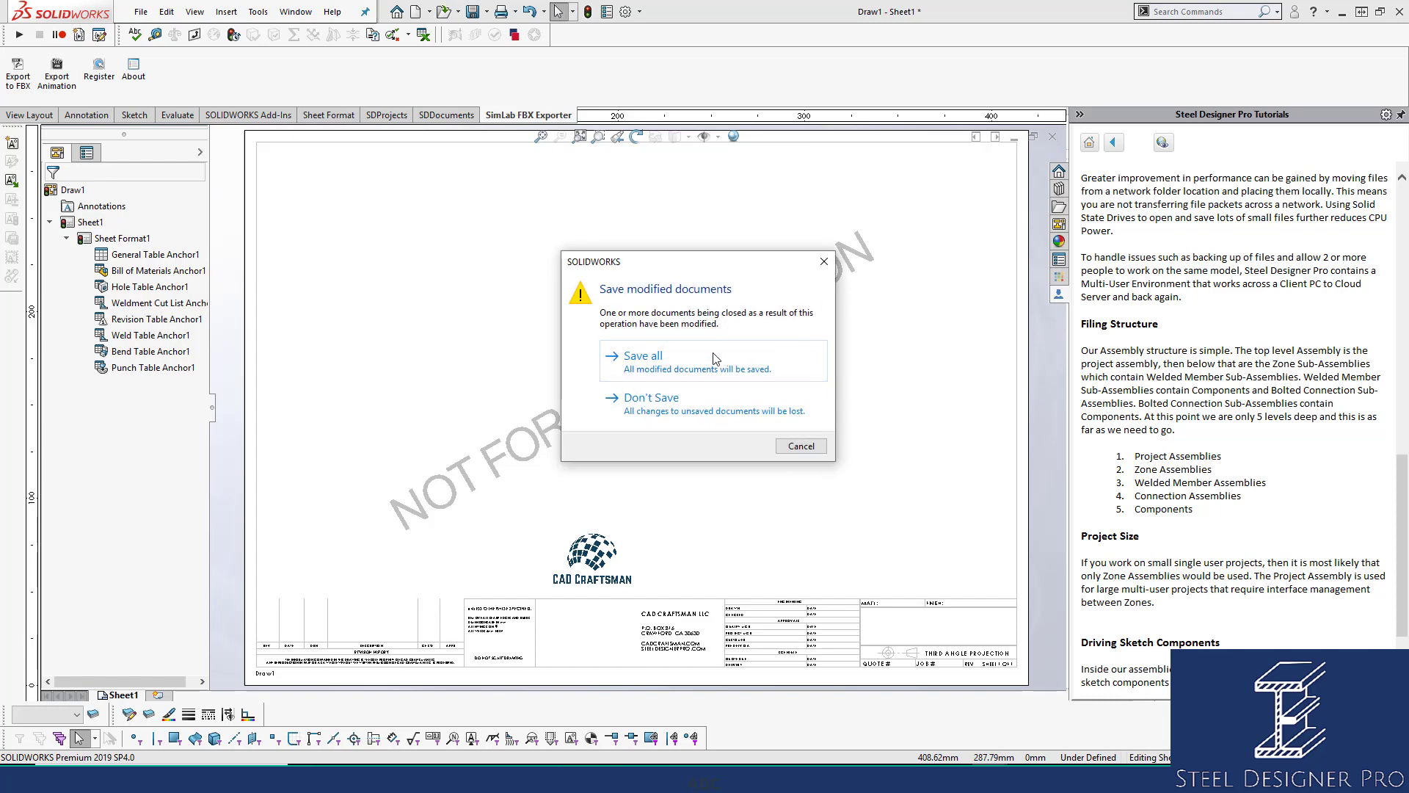
pyautogui.click(713, 357)
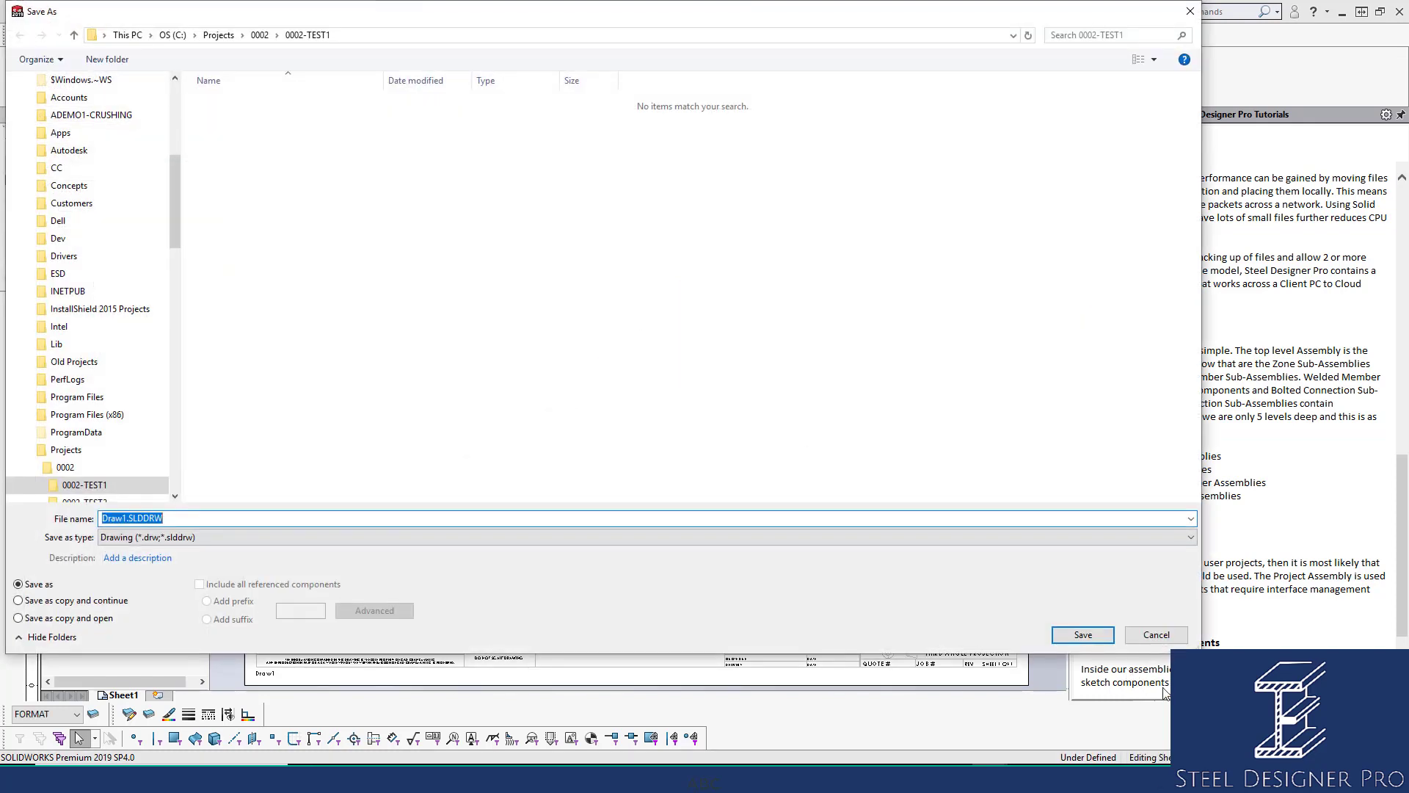
pyautogui.click(1155, 635)
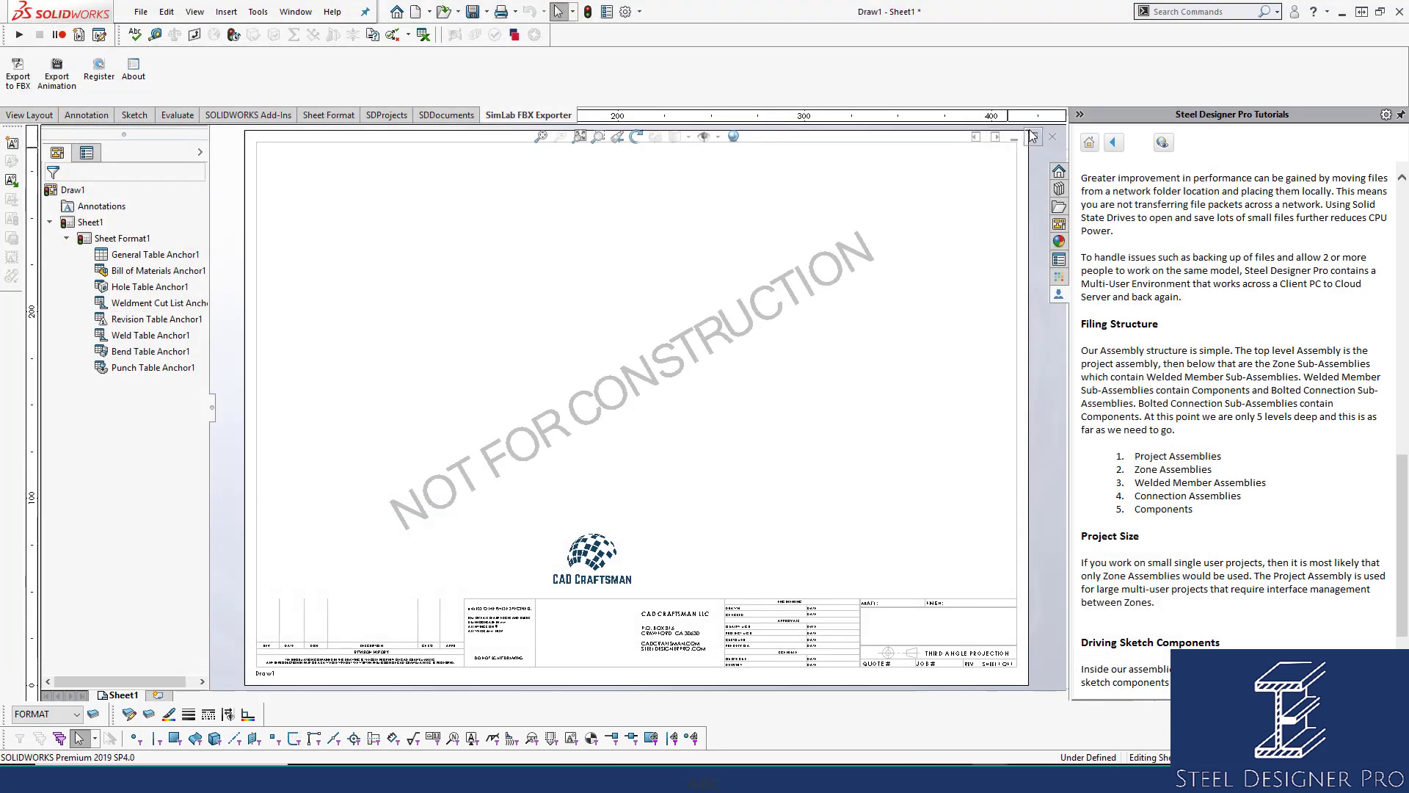
# Close the Draw1 drawing without saving its changes and return to the 0002-TEST1 assembly.
pyautogui.click(1052, 136)
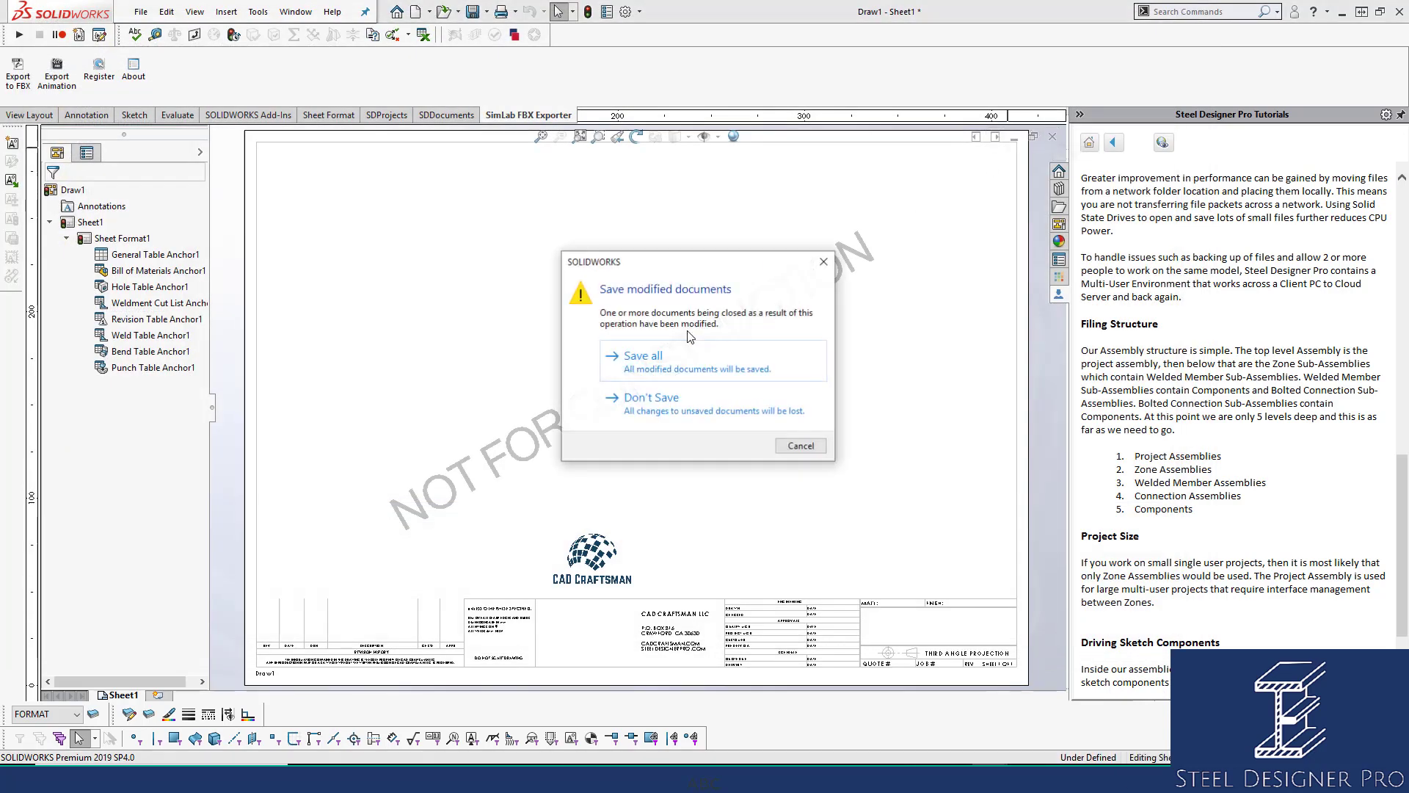
pyautogui.click(674, 403)
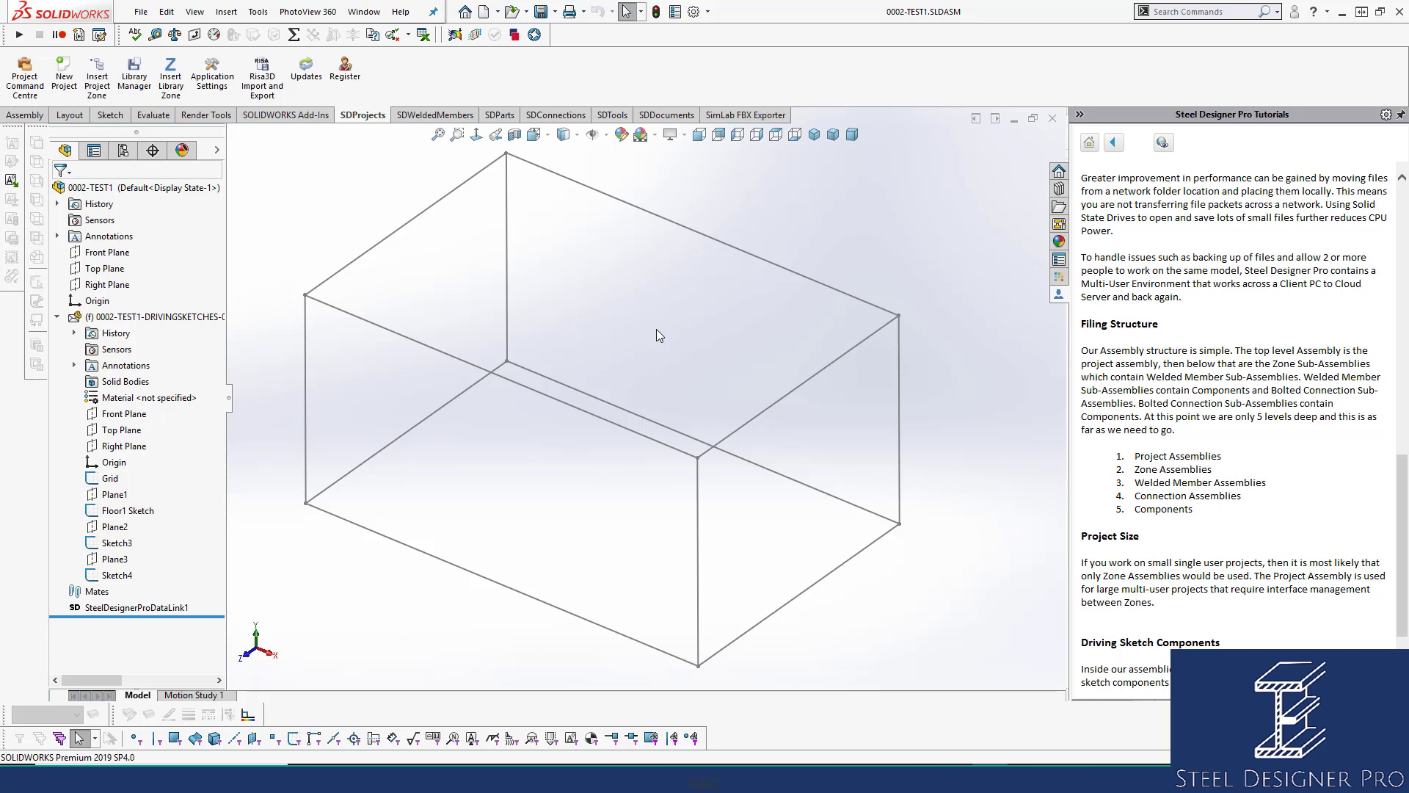
# Open the driving sketches part, examine its history by rolling back to just after Plane1 and forward again, and close it unsaved.
pyautogui.click(162, 317)
pyautogui.click(162, 257)
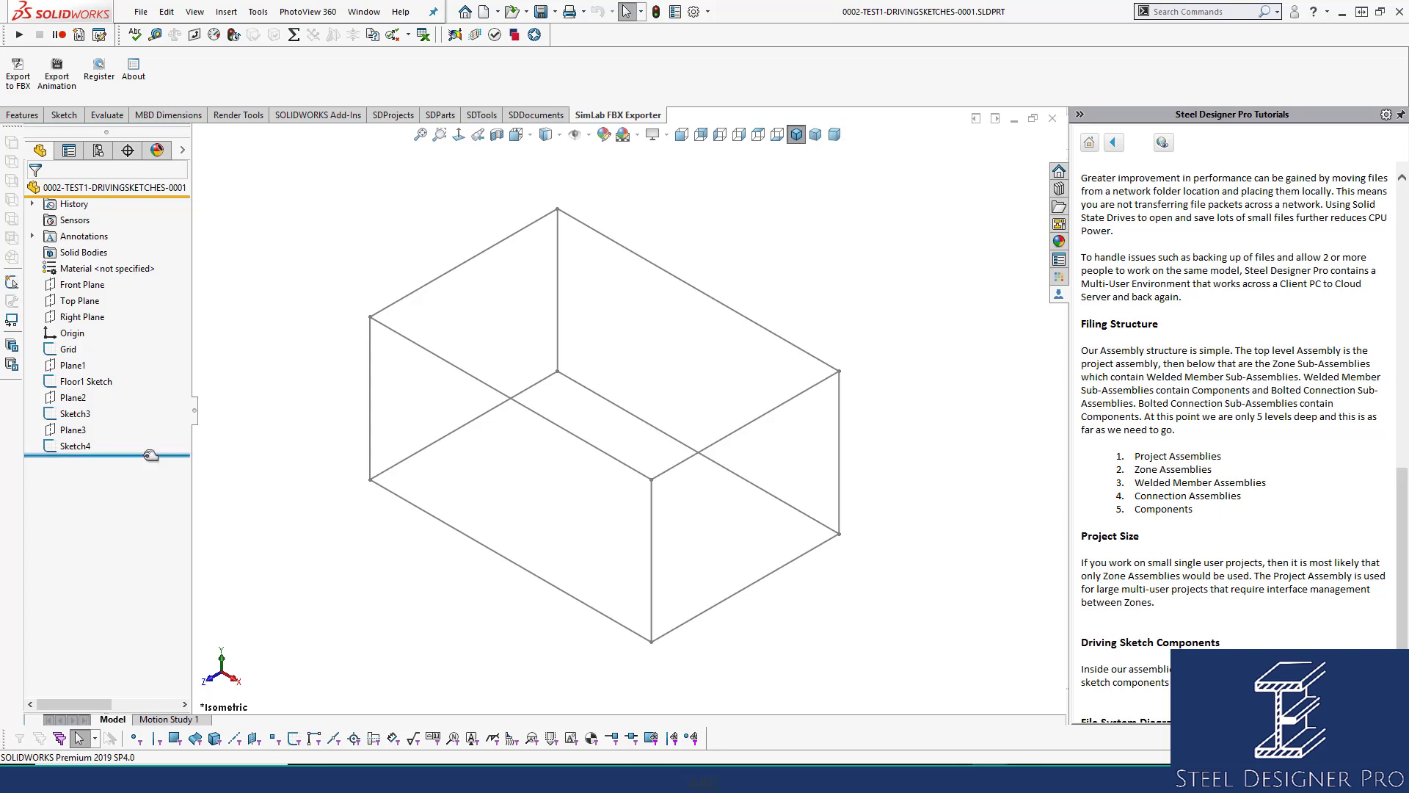
pyautogui.moveTo(148, 455); pyautogui.dragTo(147, 375)
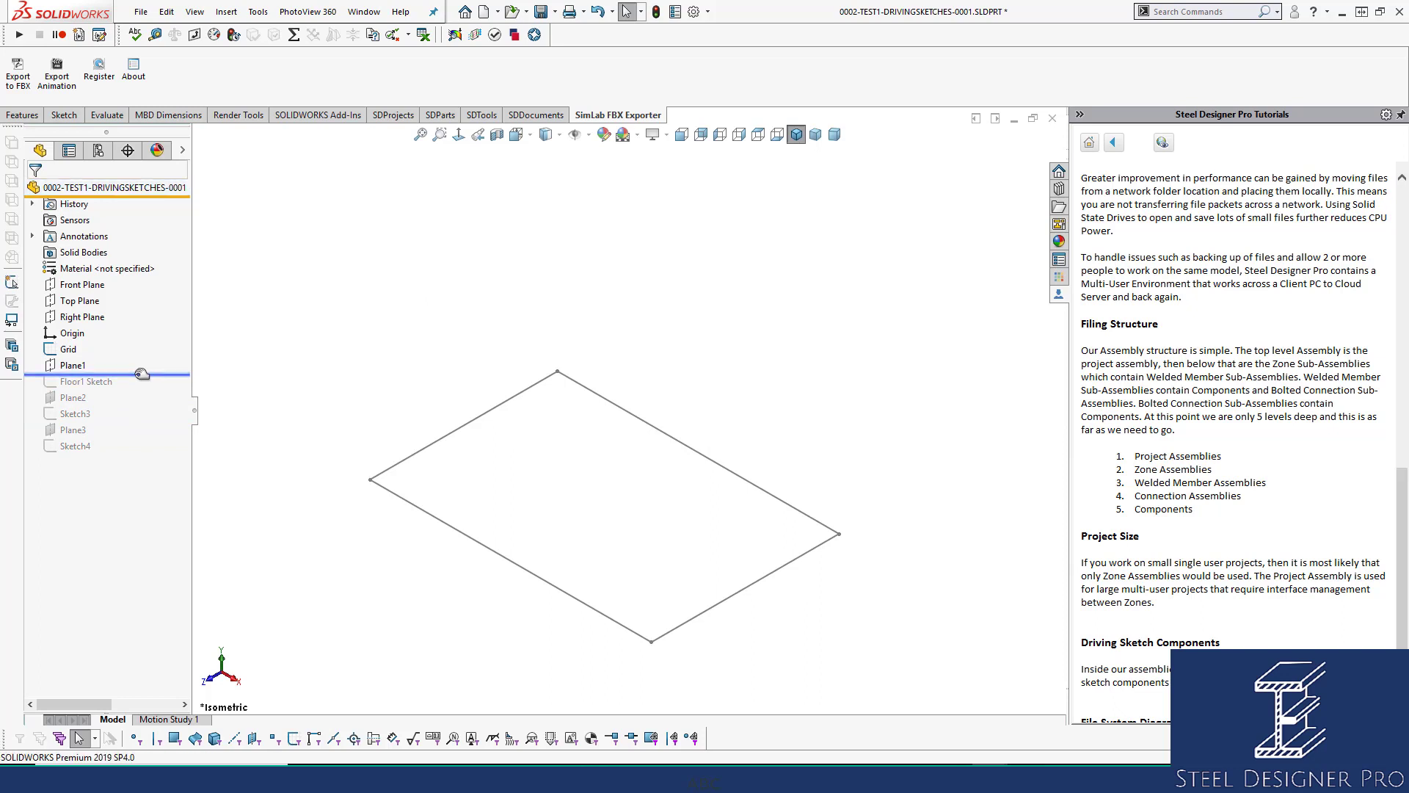
pyautogui.moveTo(142, 375); pyautogui.dragTo(130, 455)
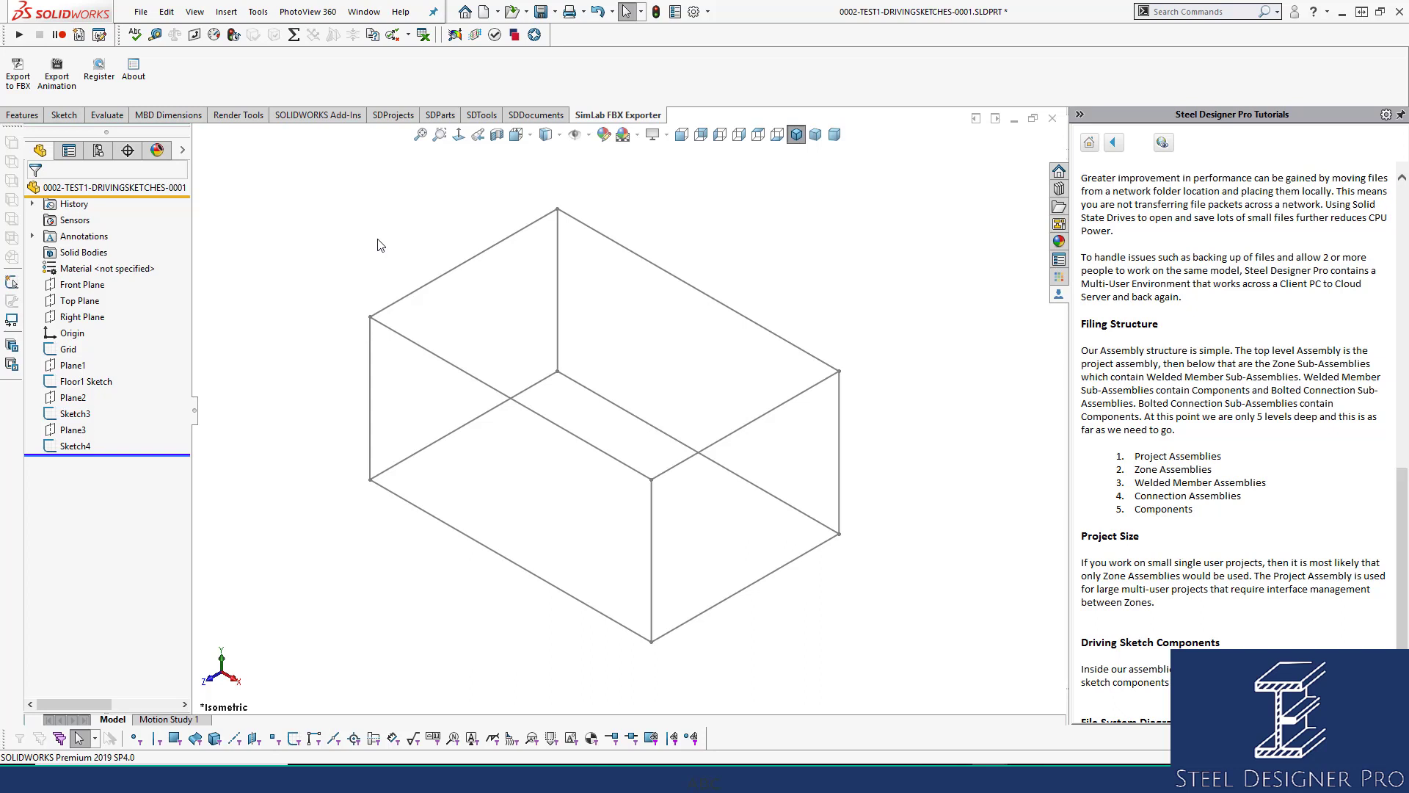
pyautogui.click(1051, 120)
pyautogui.click(675, 394)
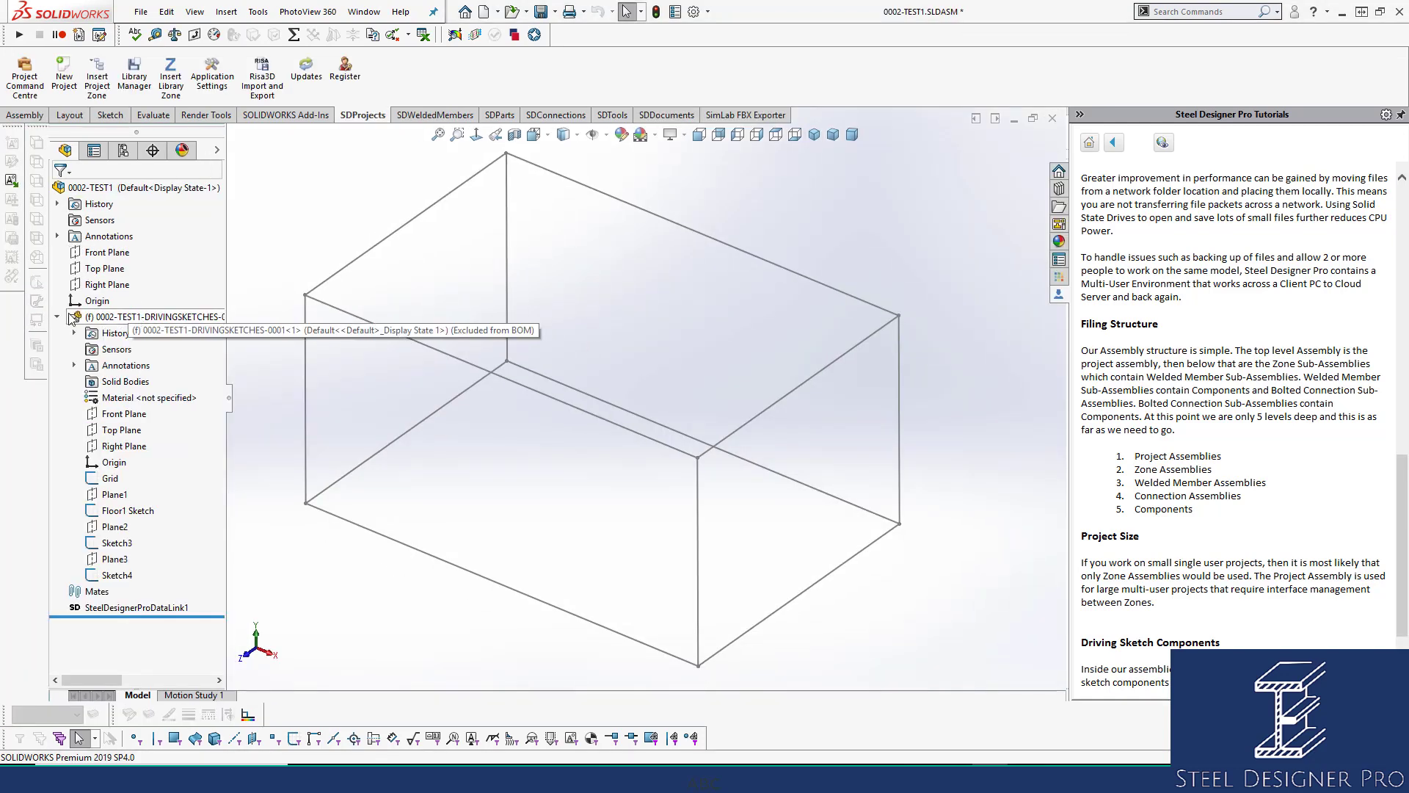
# Examine the Envelope setting in the driving sketches component's properties, and cancel the dialog.
pyautogui.click(140, 317)
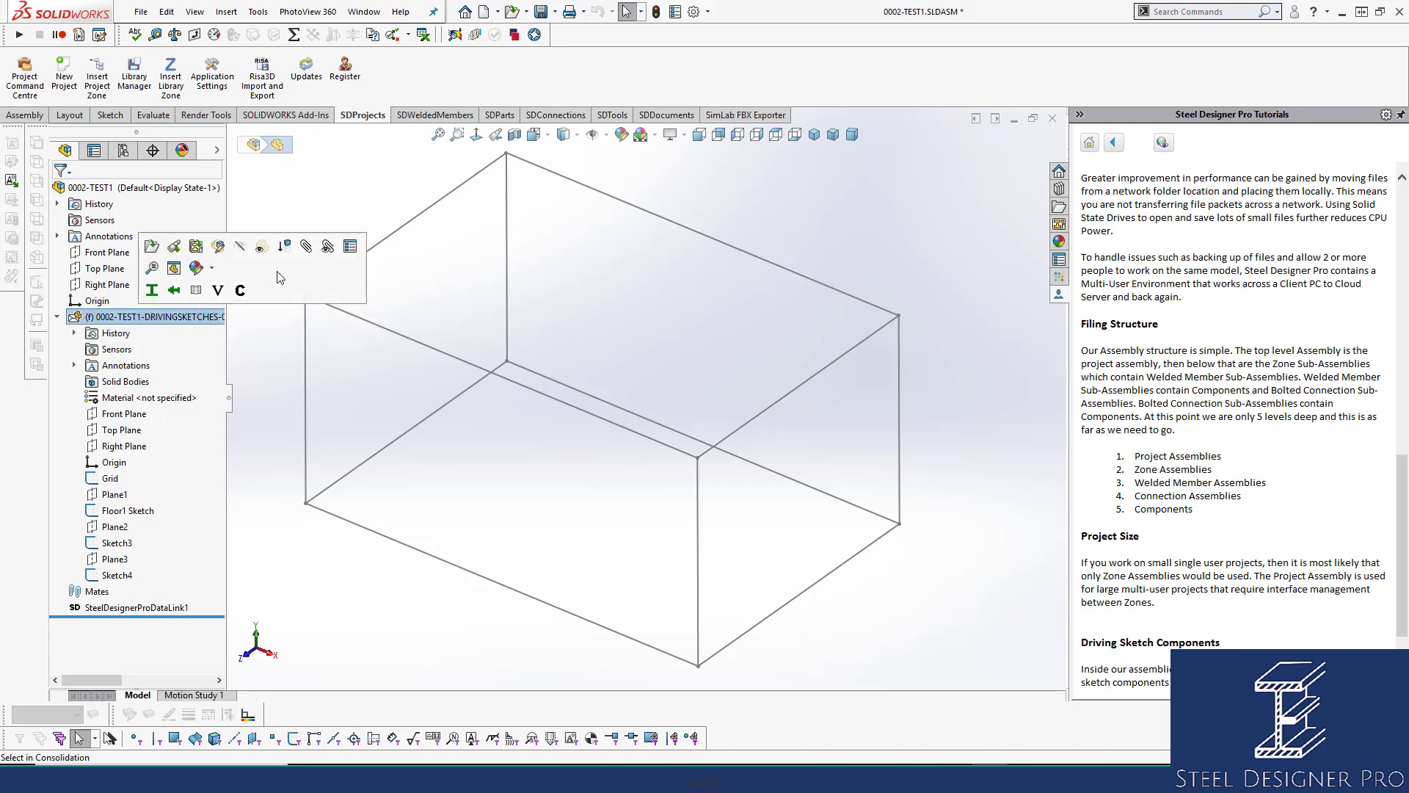
pyautogui.click(350, 250)
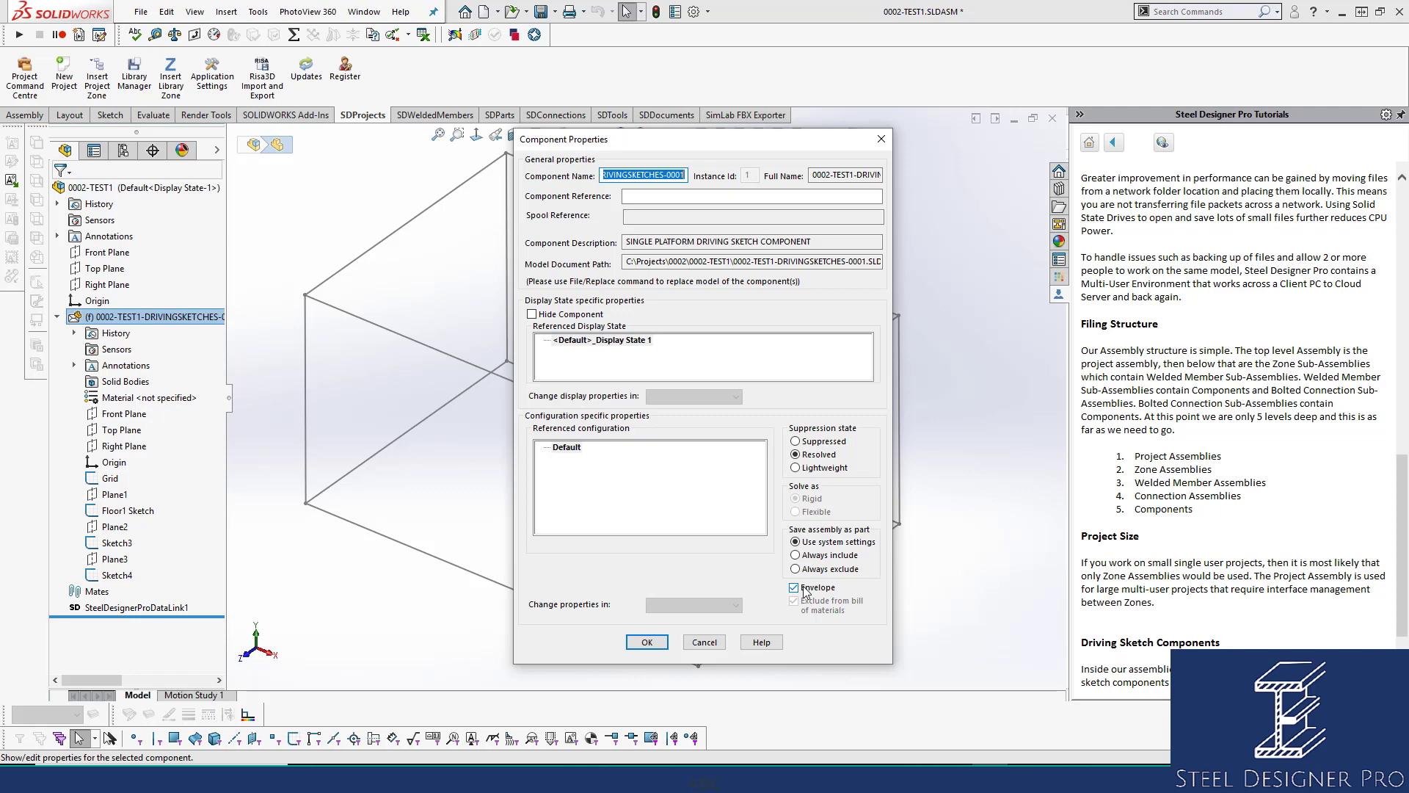
pyautogui.click(703, 642)
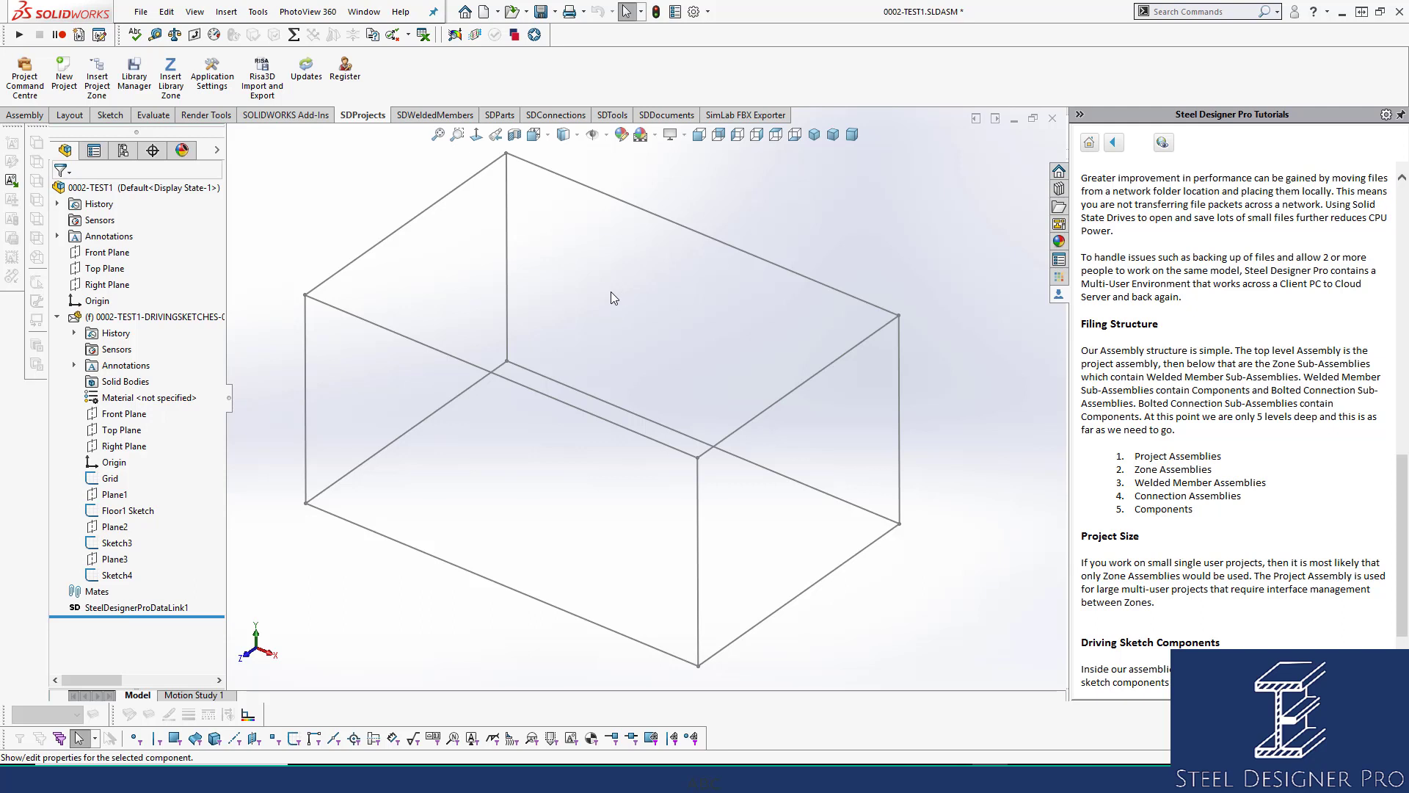
# Reopen the driving sketches part from the assembly to view its sketches, and close it again.
pyautogui.press('z')
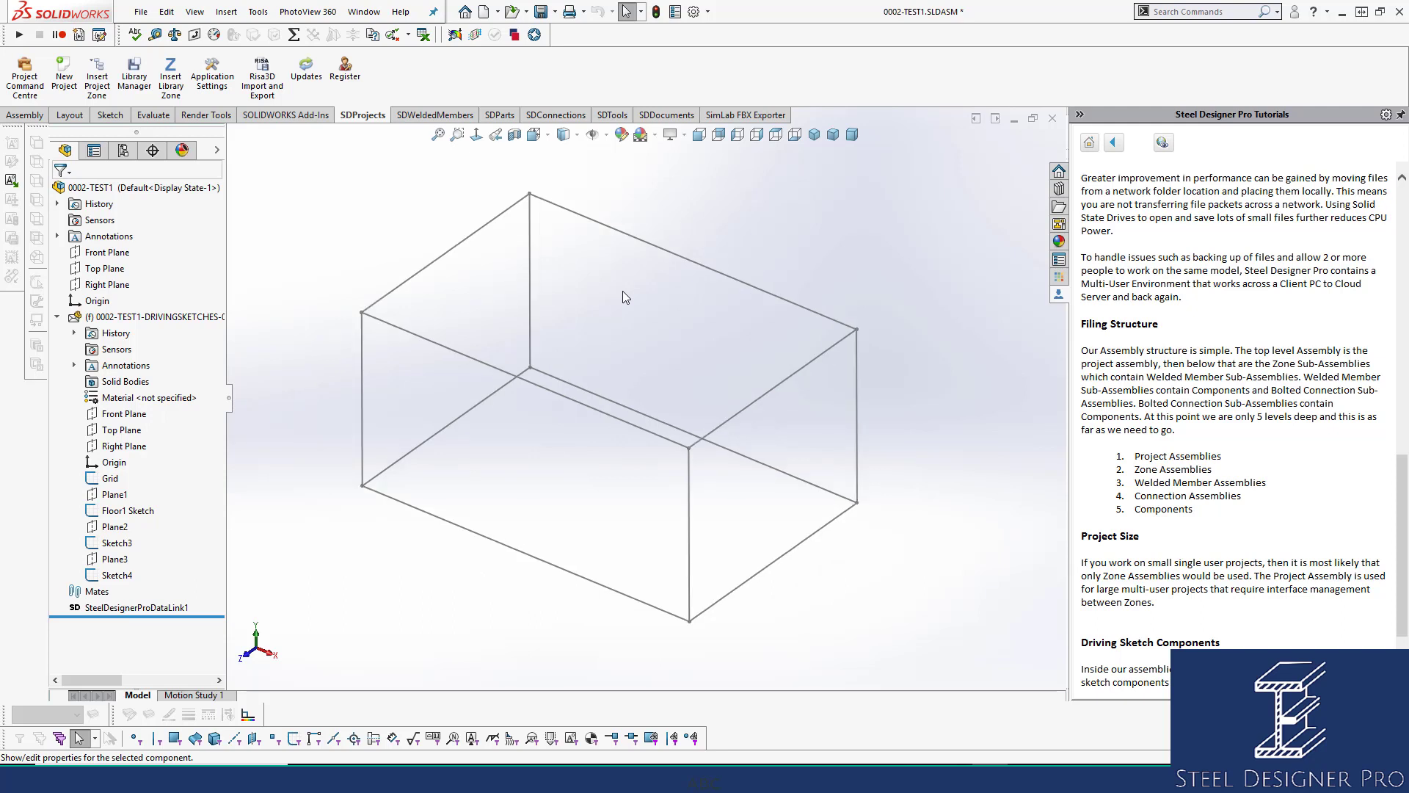
pyautogui.click(176, 317)
pyautogui.click(176, 253)
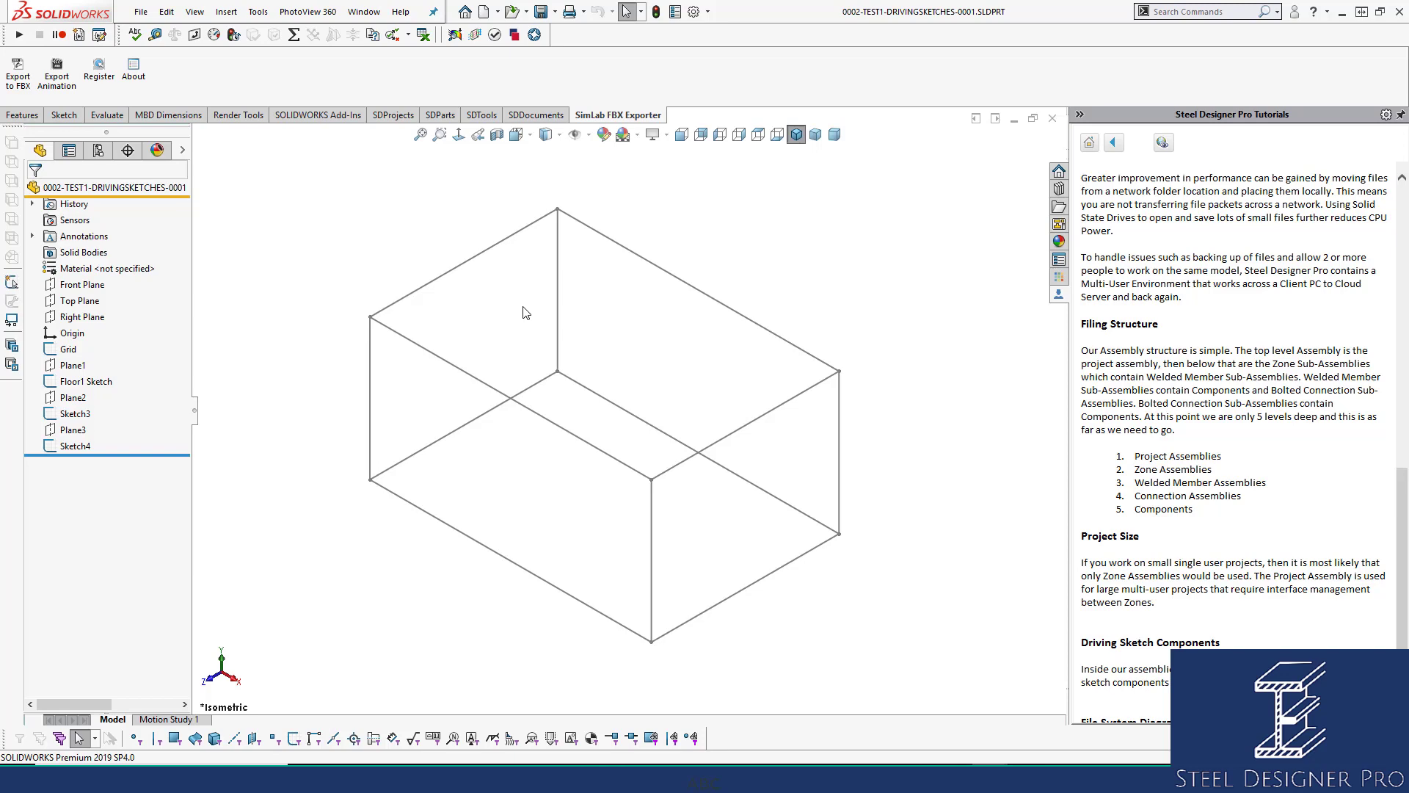
pyautogui.click(1053, 119)
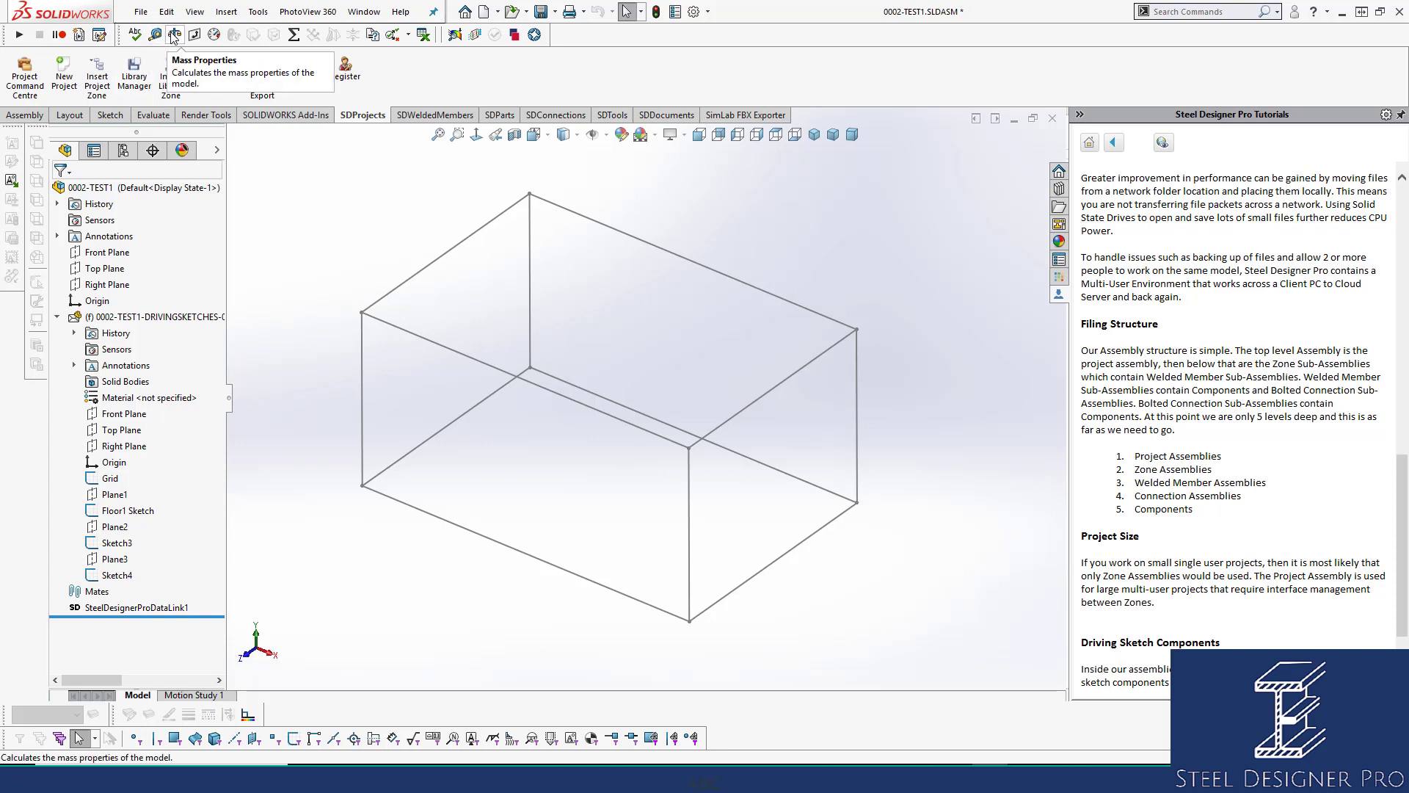
# Look up the Tools toolbar in the list of available toolbars, run Mass Properties on the assembly, and dismiss the message.
pyautogui.rightClick(677, 36)
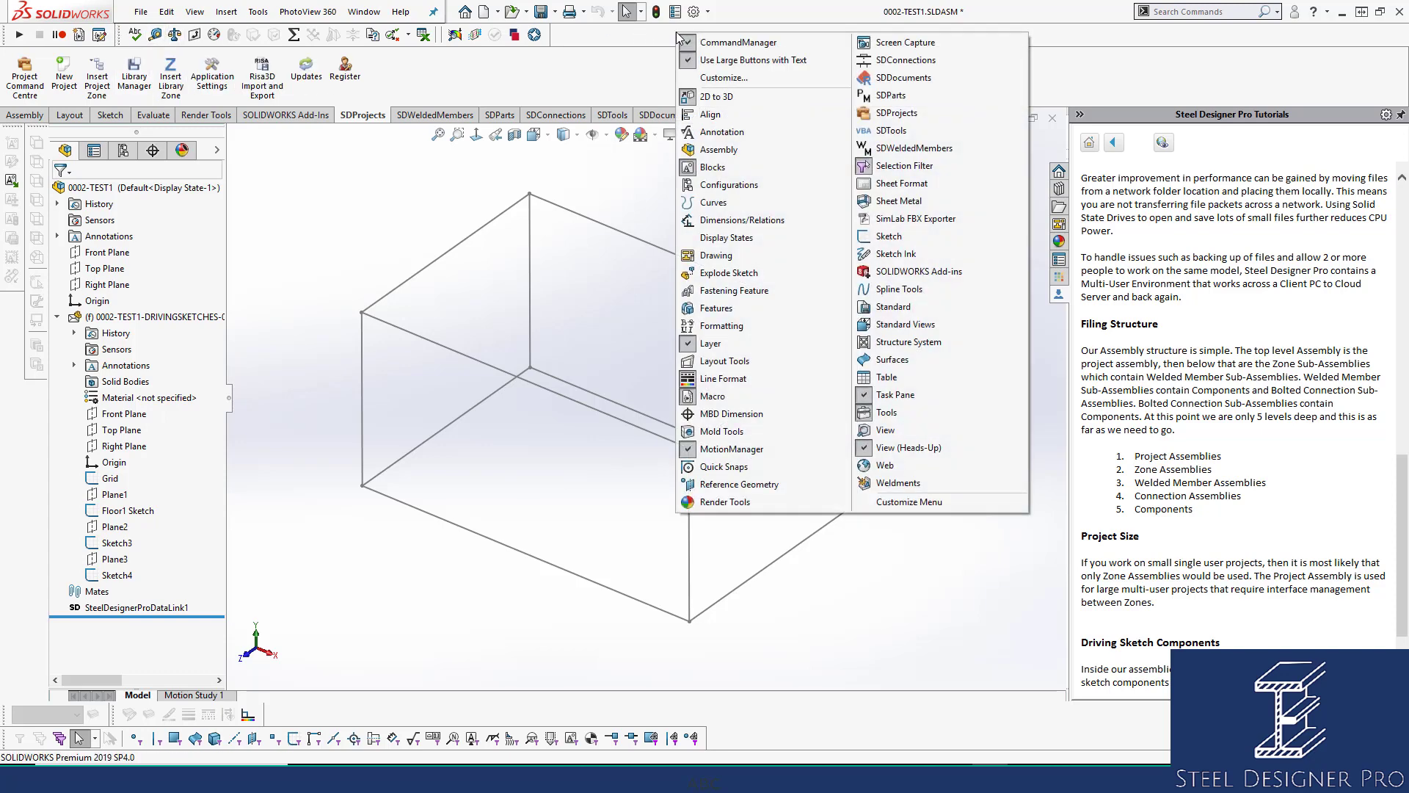
pyautogui.click(609, 36)
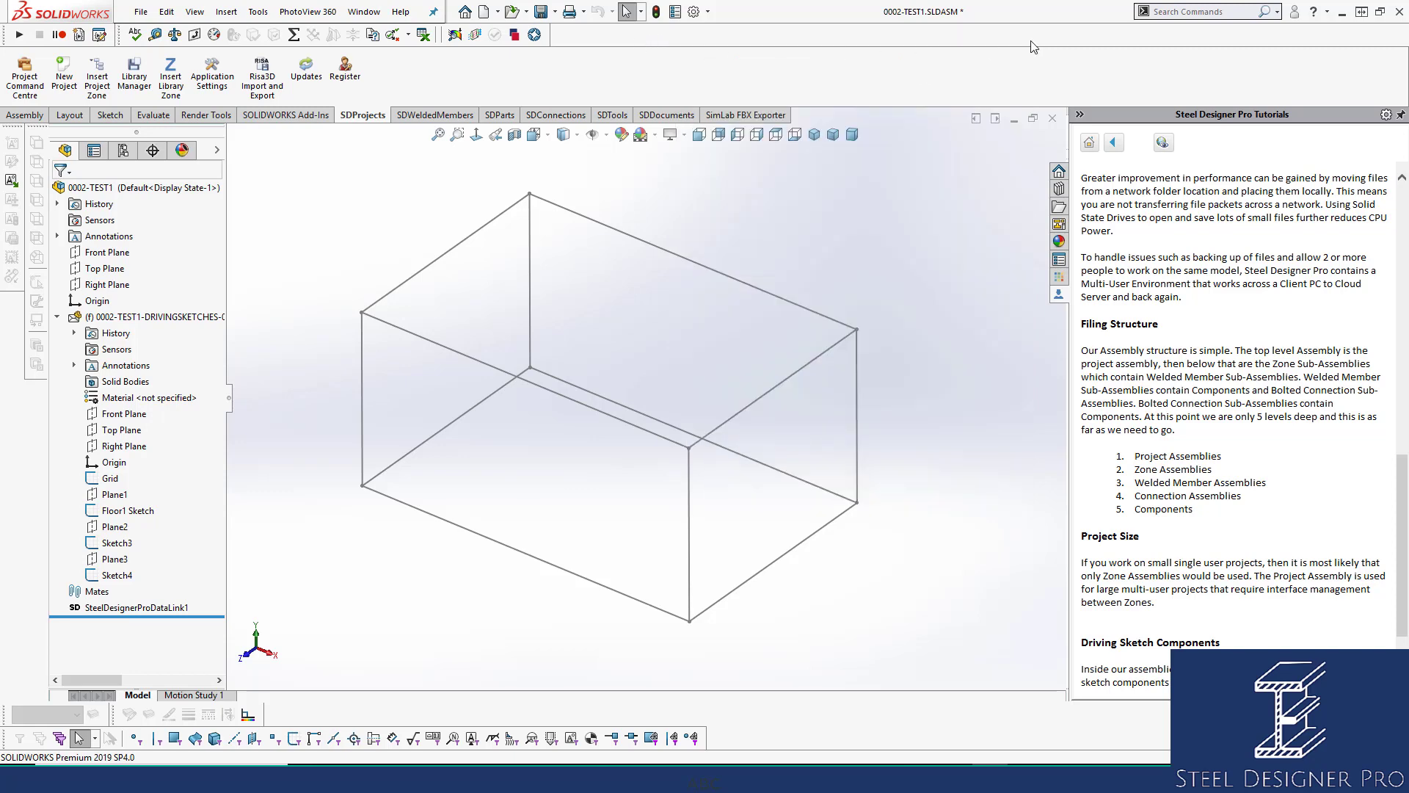
pyautogui.rightClick(677, 38)
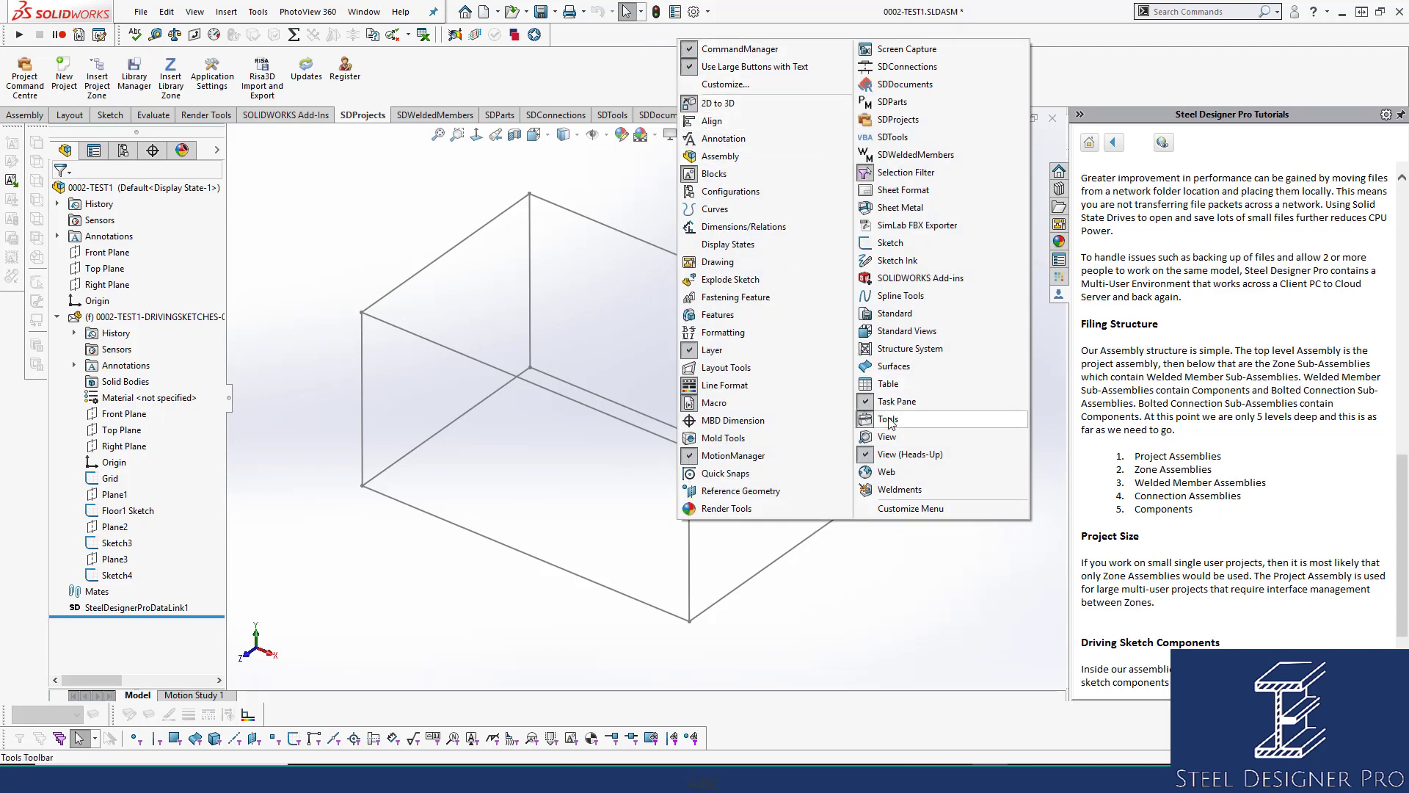
pyautogui.click(470, 220)
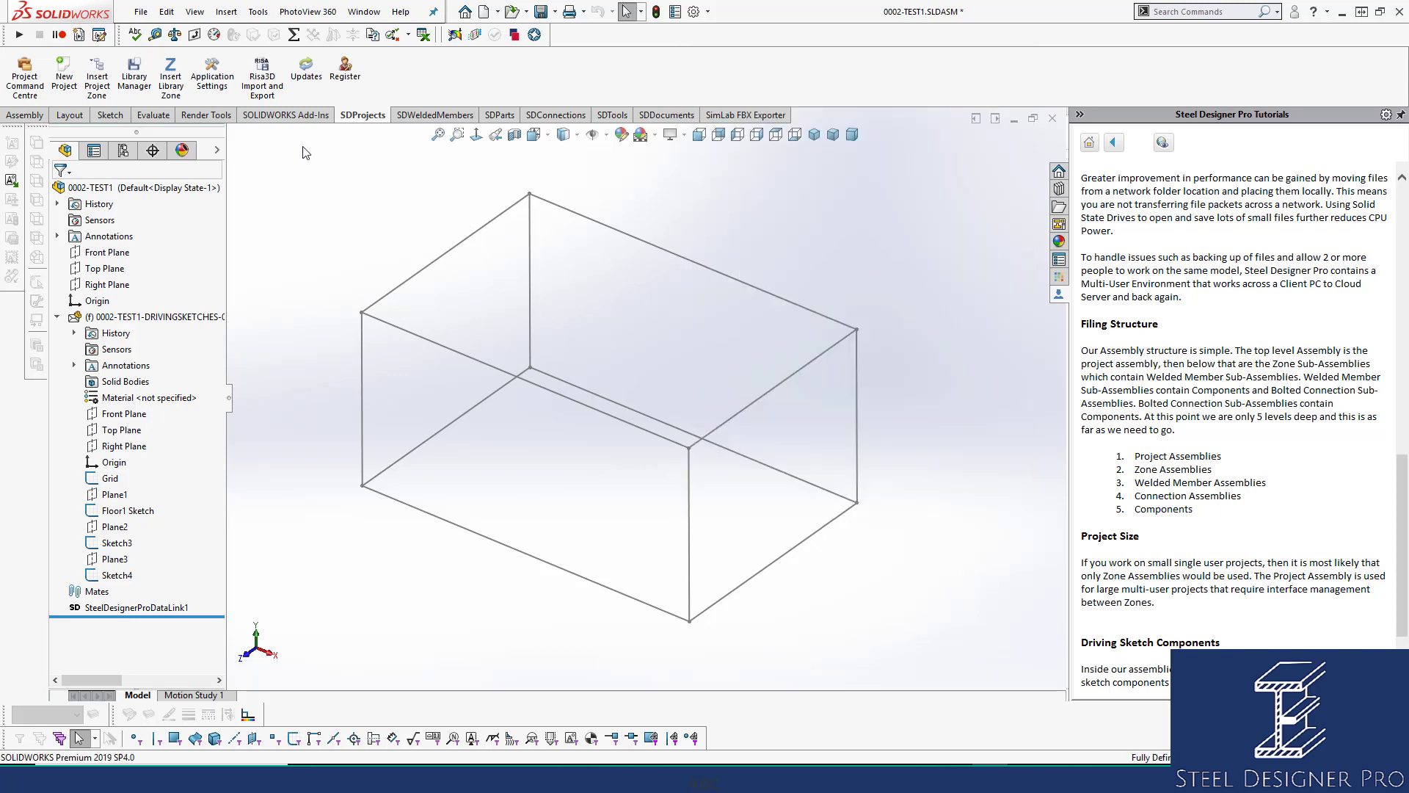
pyautogui.click(174, 36)
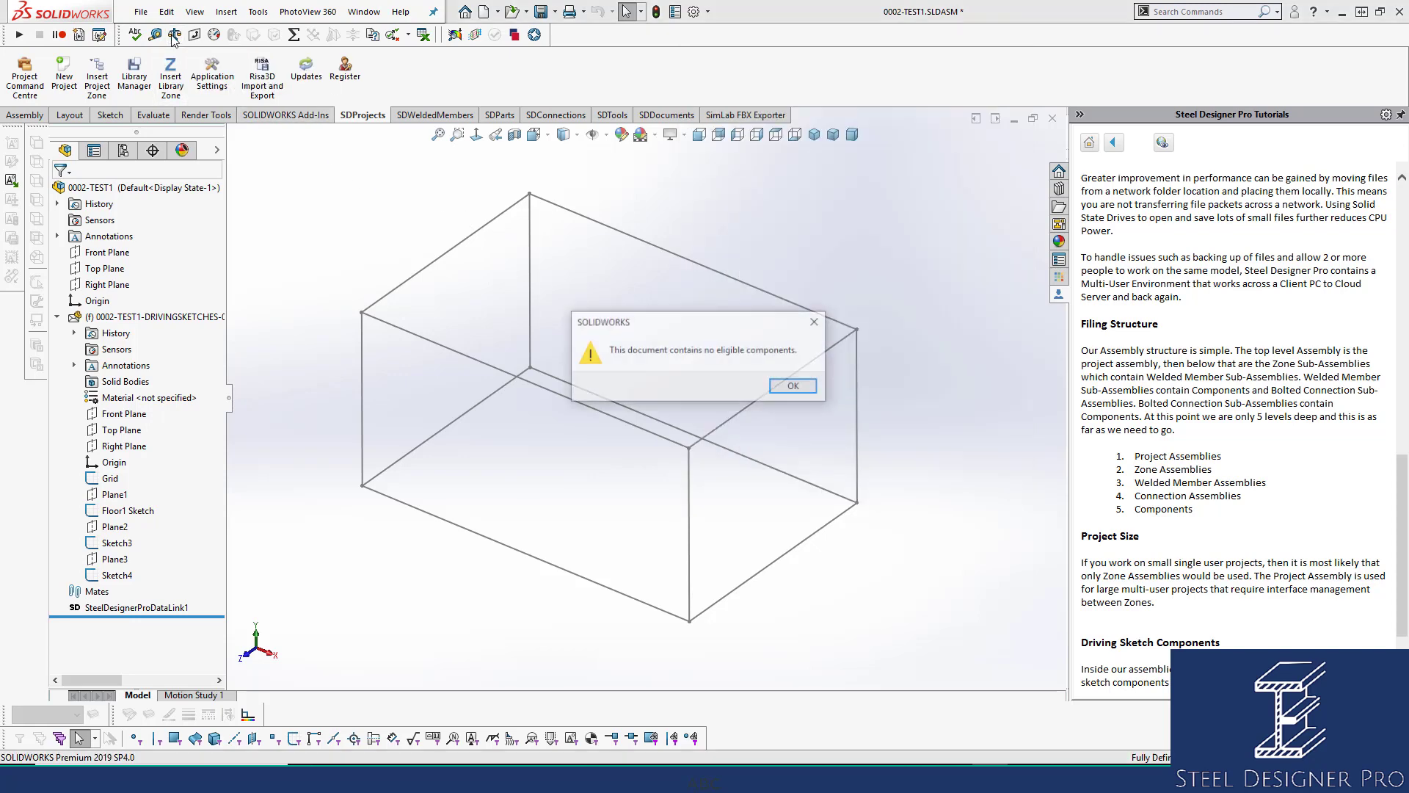
pyautogui.click(794, 387)
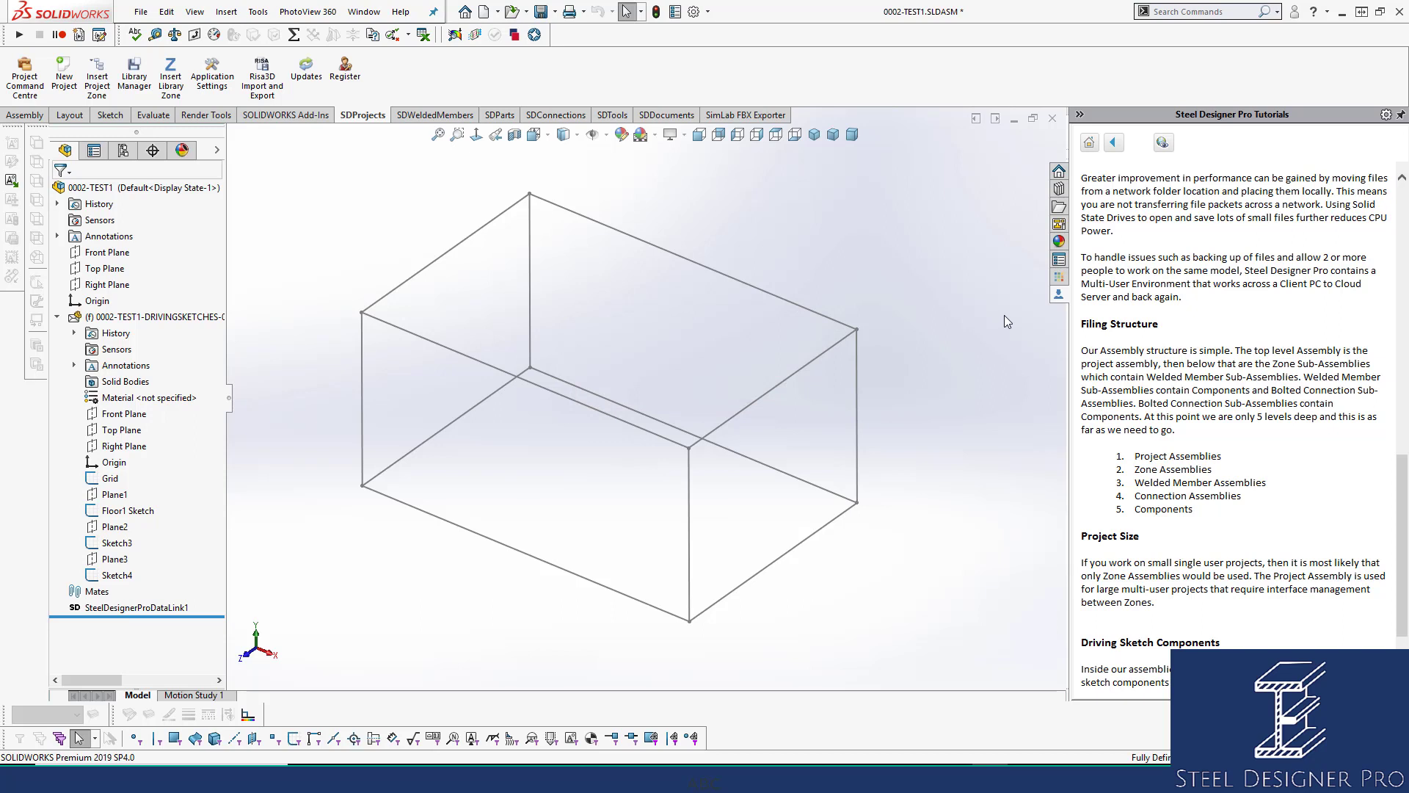
# Go back to the tutorials overview and open Tutorial 1, SOLIDWORKS Settings, under Trial Tutorials – Model a Floor.
pyautogui.click(1112, 145)
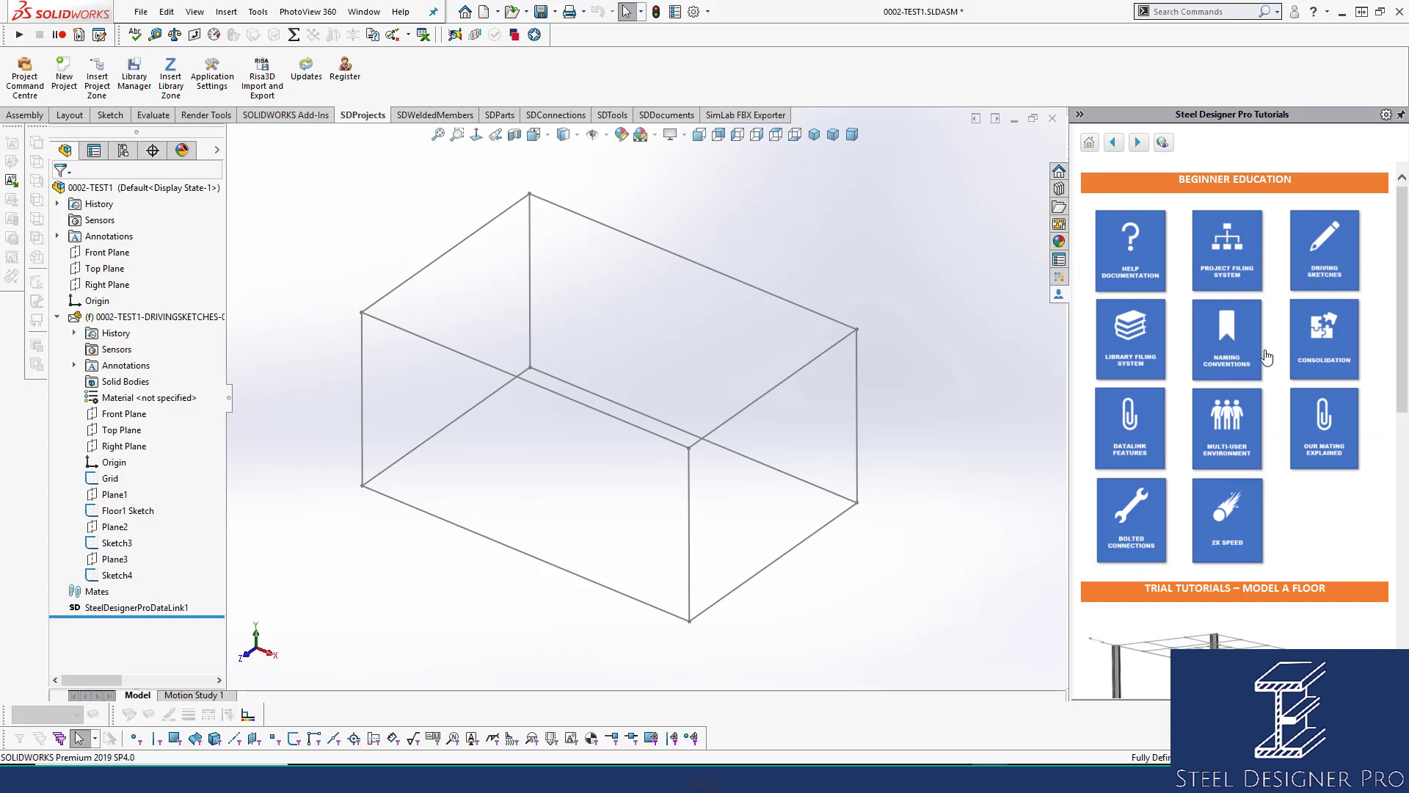
pyautogui.scroll(-3, 1310, 505)
pyautogui.scroll(-2, 1309, 505)
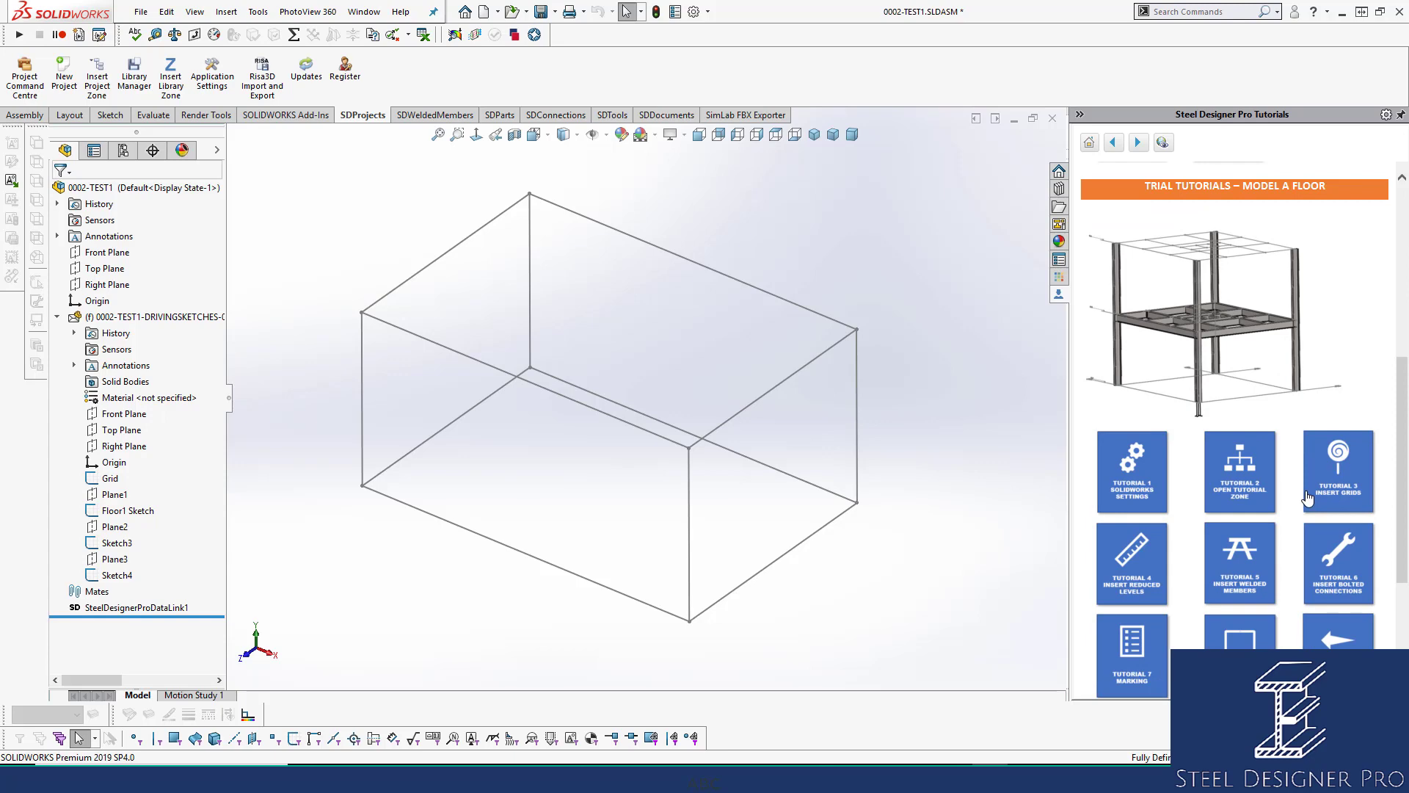
pyautogui.click(1138, 491)
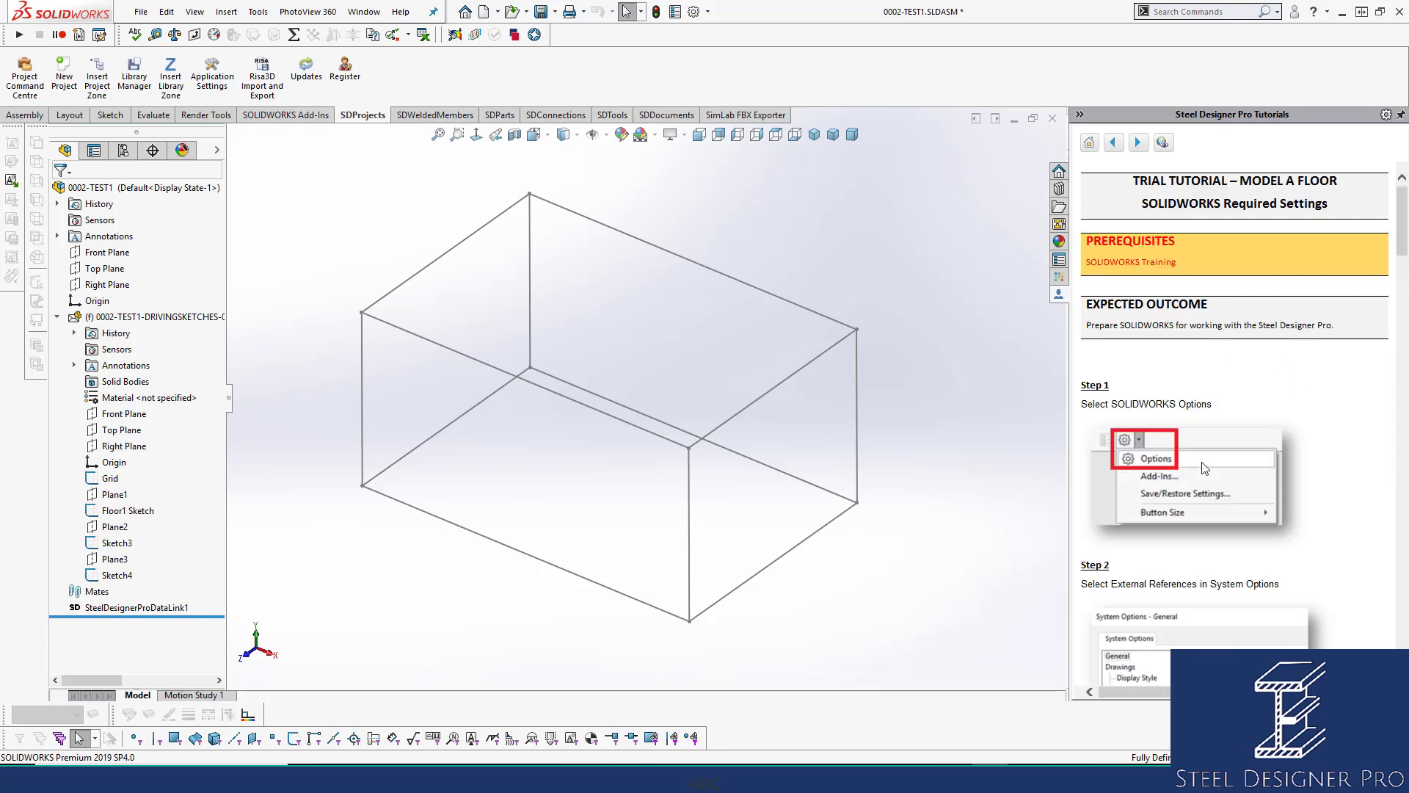
# Read through the SOLIDWORKS Required Settings tutorial, from the system options steps to the weldment profile path, and return to Step 1.
pyautogui.scroll(-6, 1312, 495)
pyautogui.scroll(-10, 1316, 501)
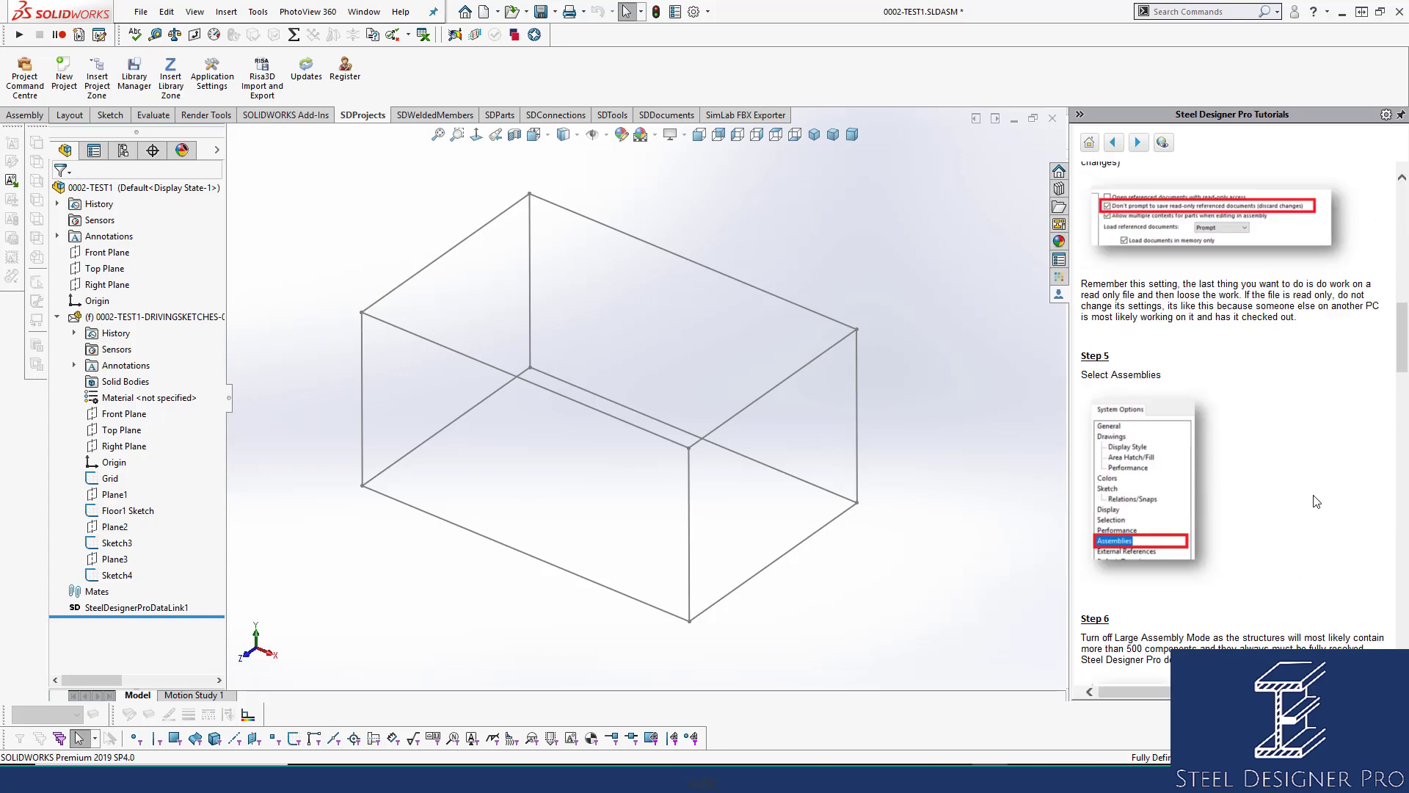
pyautogui.scroll(-3, 1316, 501)
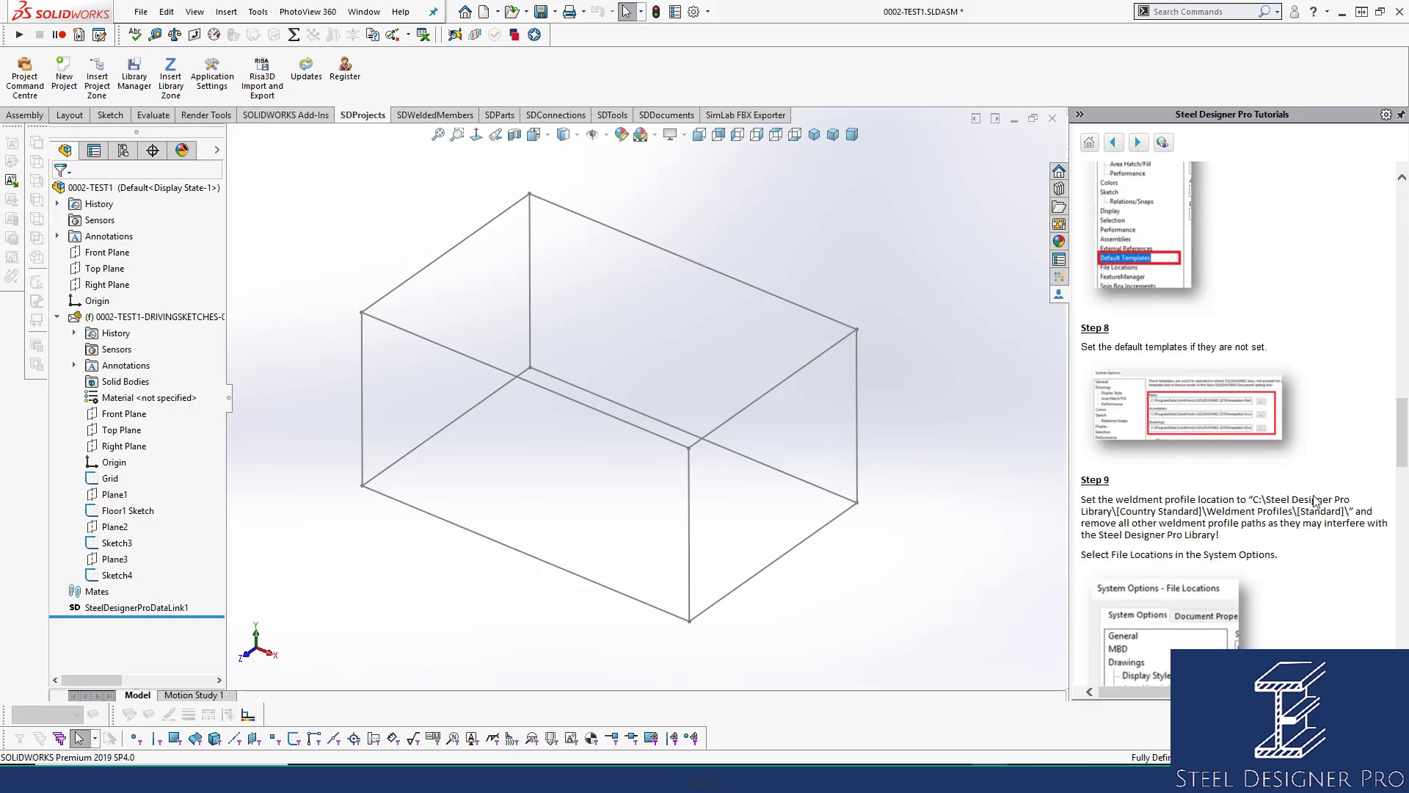
pyautogui.scroll(-10, 1313, 501)
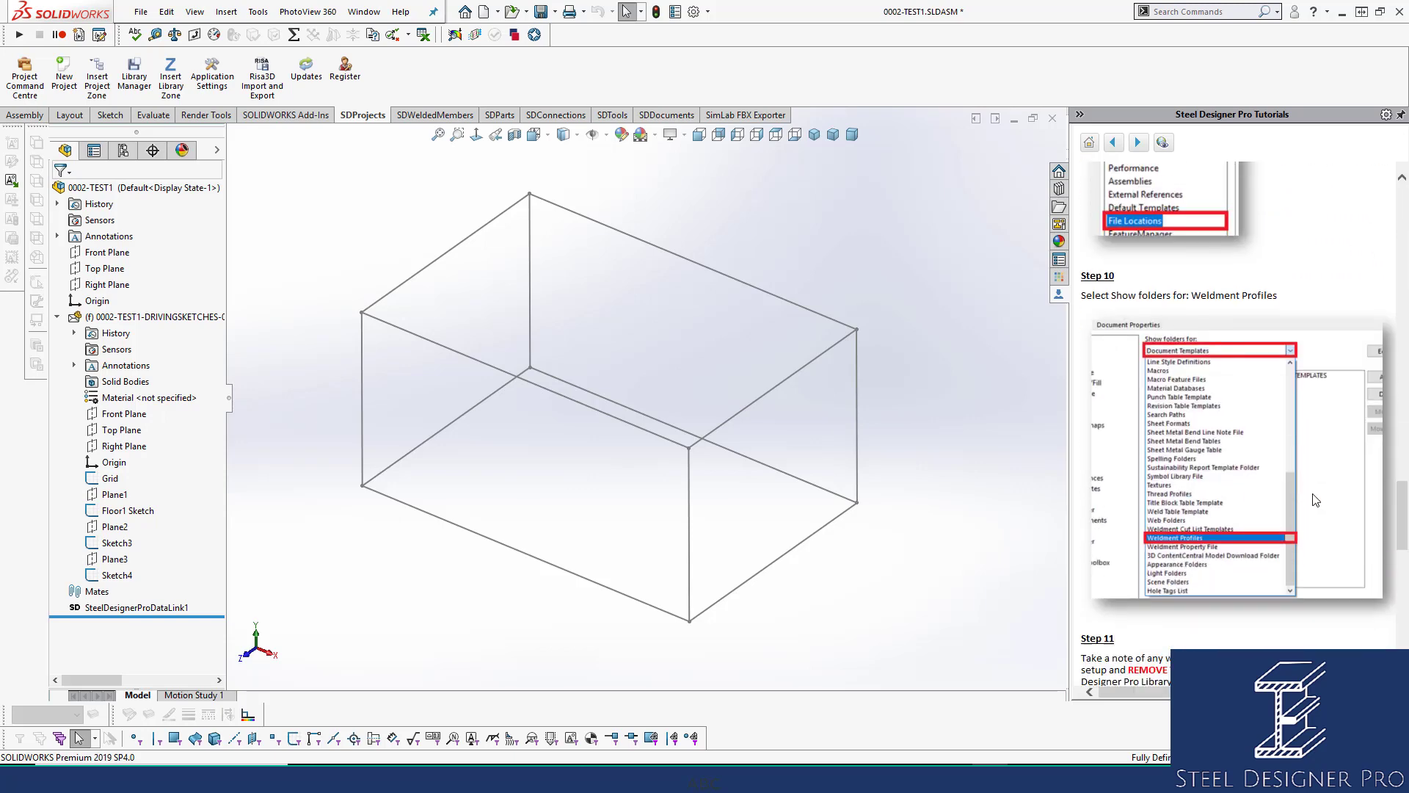
pyautogui.scroll(-5, 1315, 499)
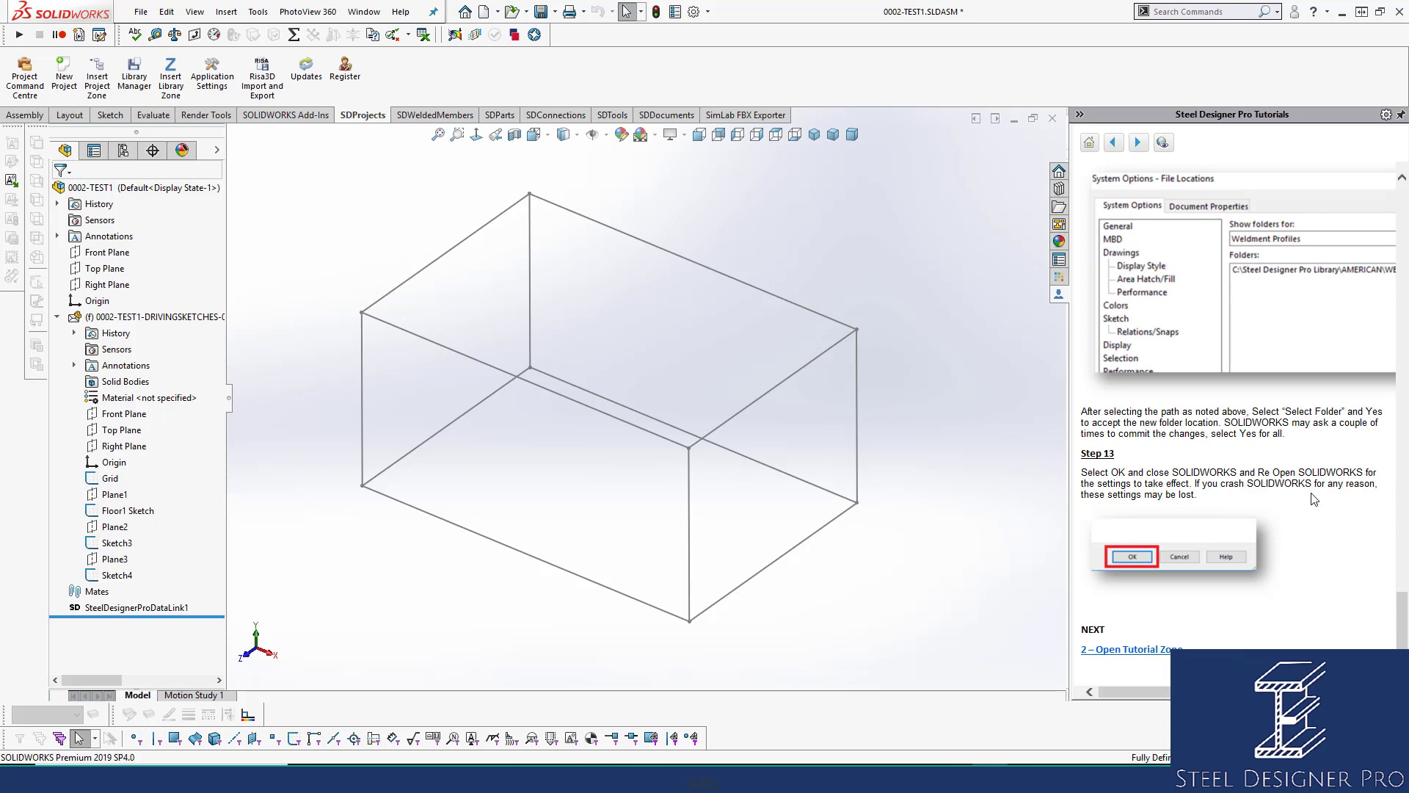
pyautogui.scroll(3, 1313, 499)
pyautogui.scroll(3, 1312, 493)
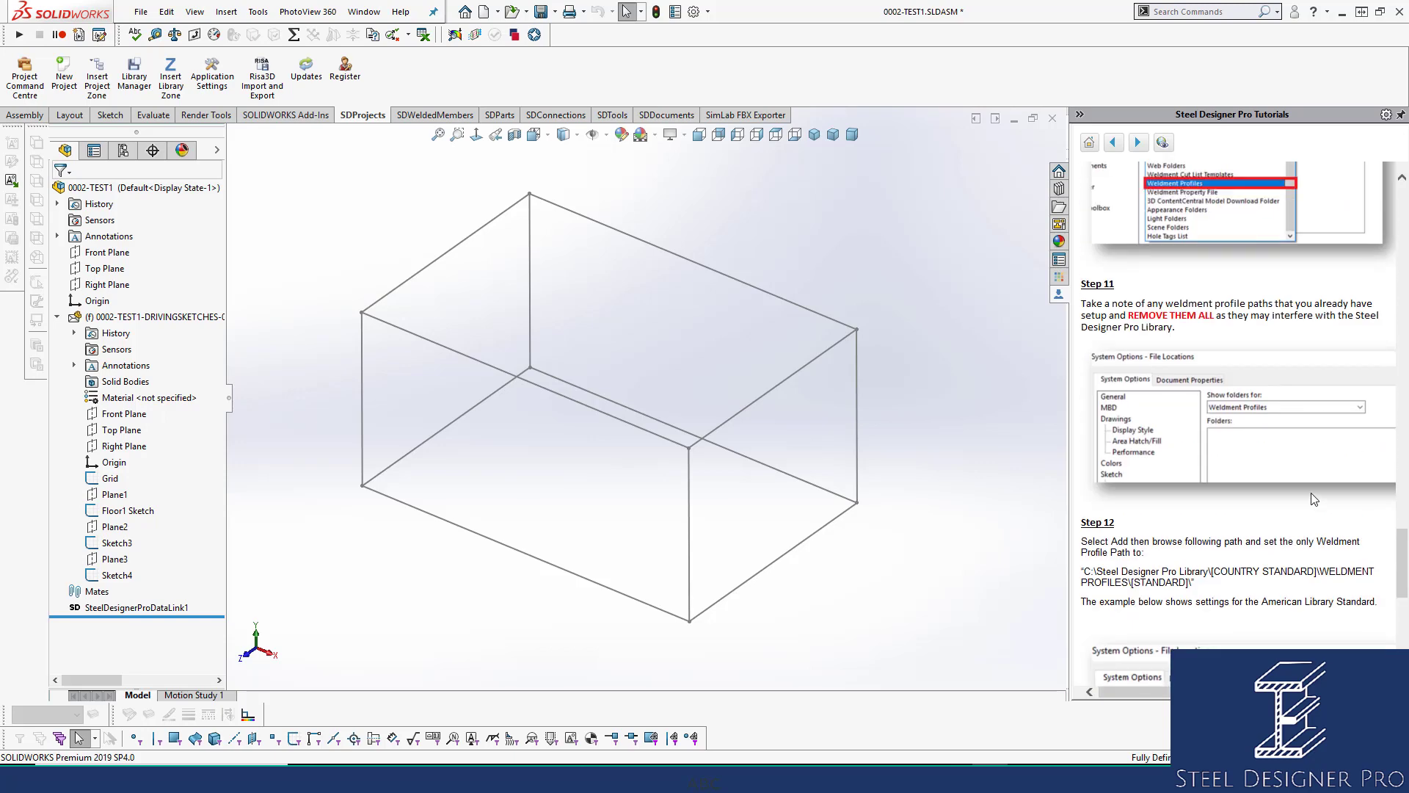
pyautogui.scroll(3, 1313, 499)
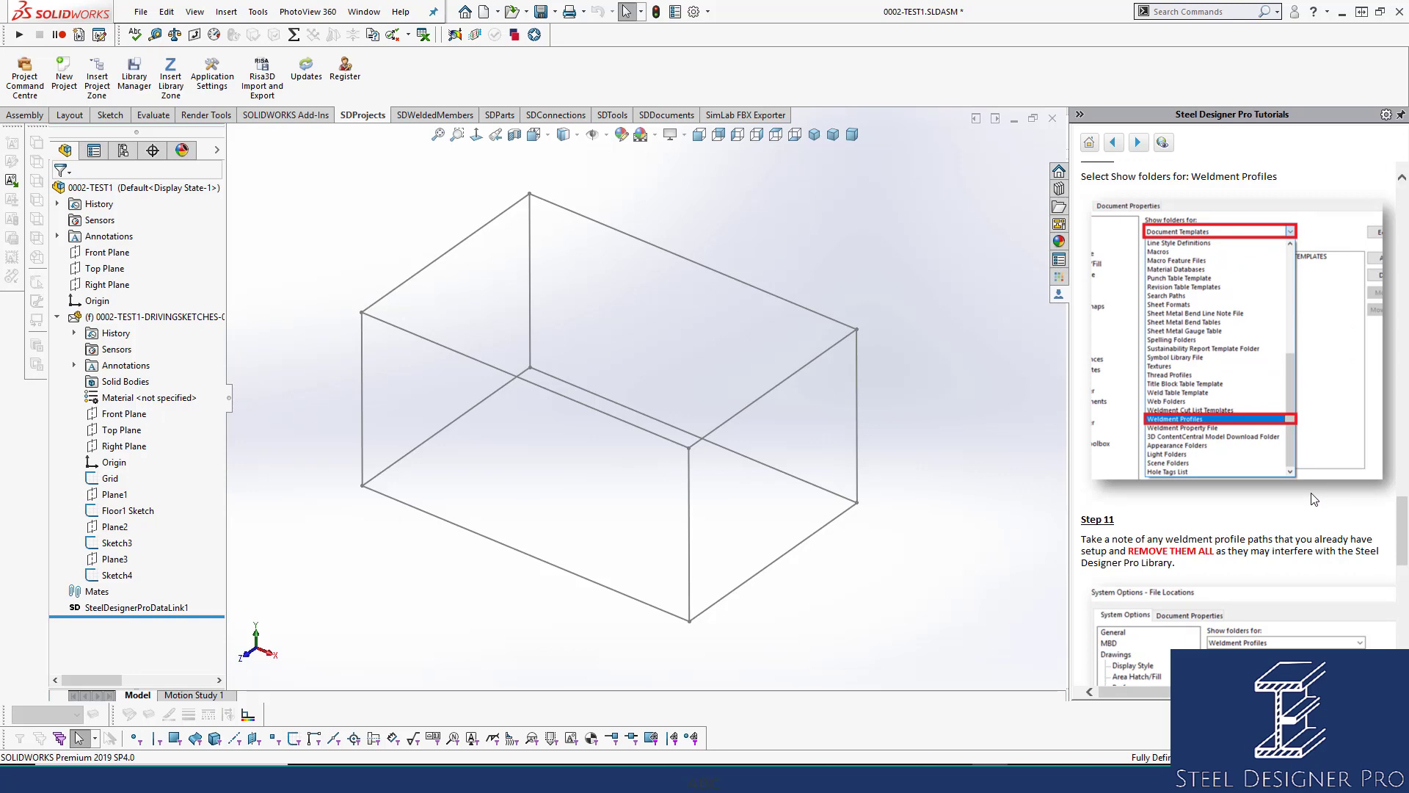
pyautogui.scroll(12, 1314, 499)
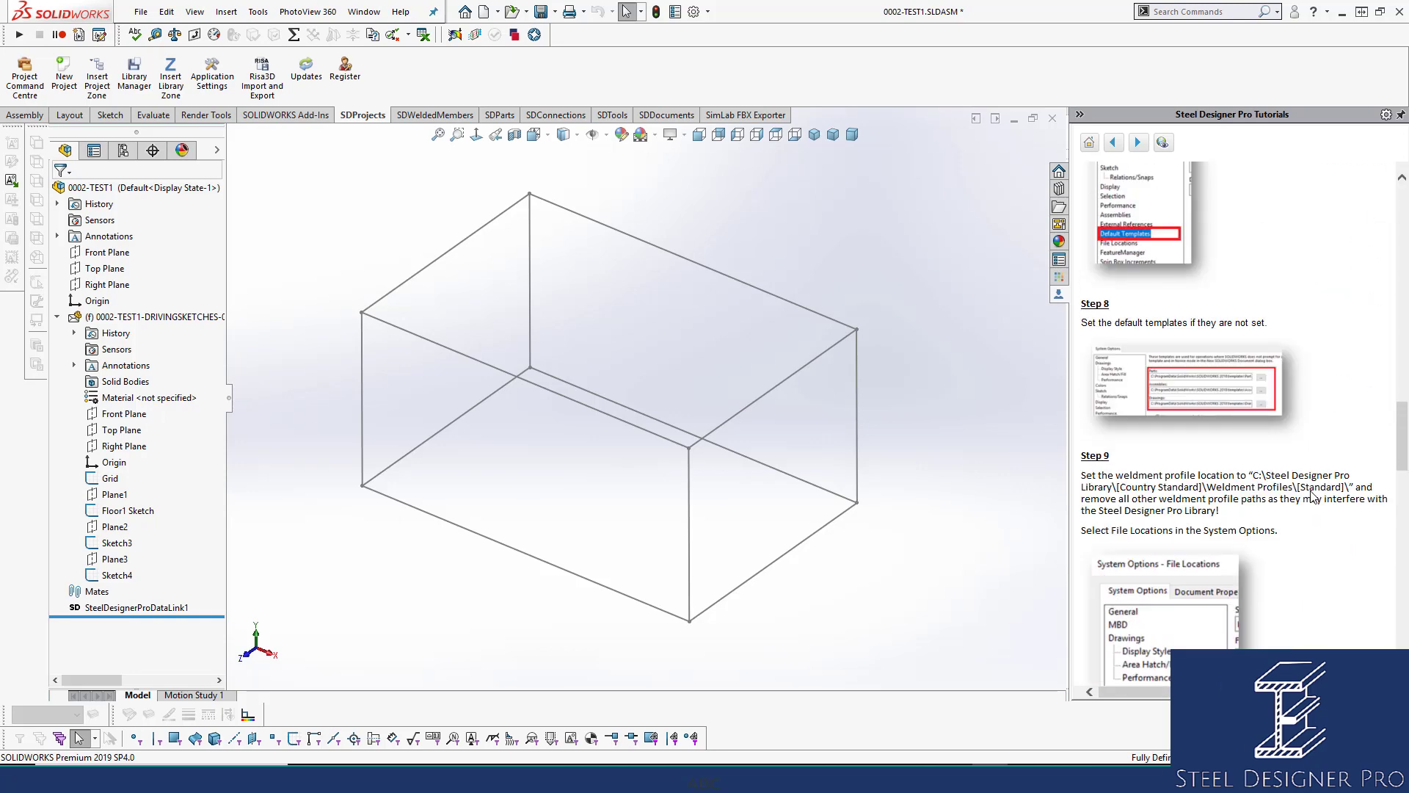
pyautogui.scroll(5, 1314, 498)
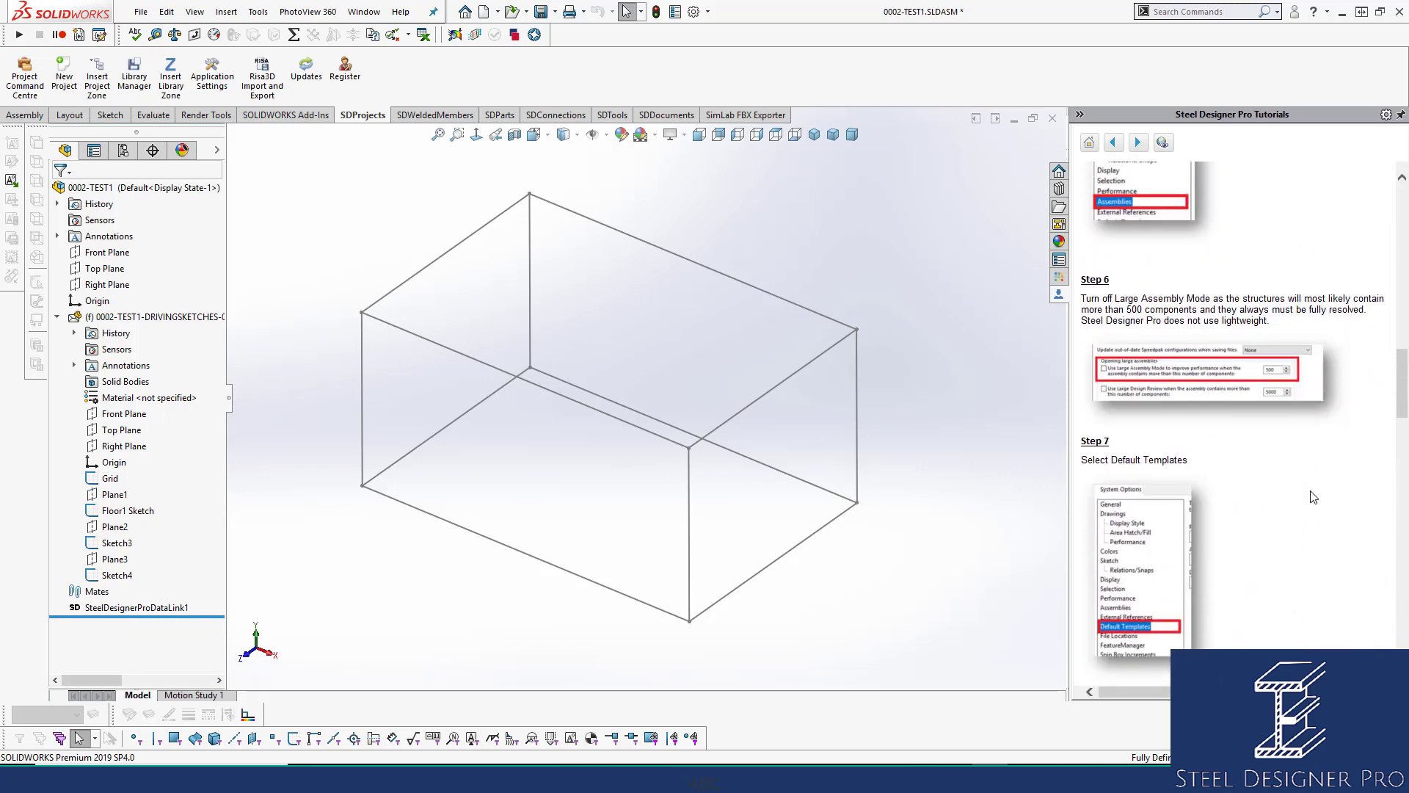
pyautogui.scroll(3, 1313, 498)
pyautogui.scroll(7, 1314, 498)
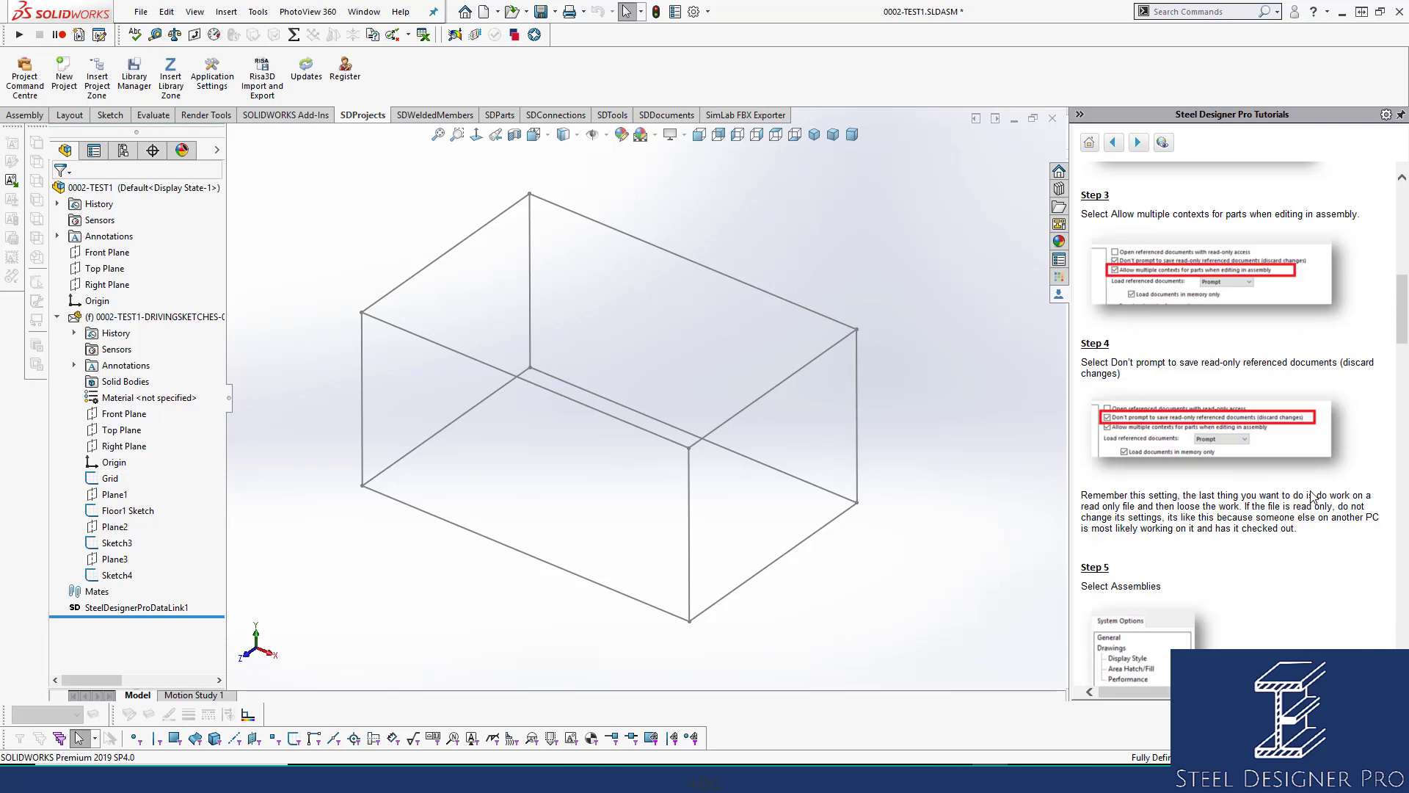
pyautogui.scroll(4, 1312, 497)
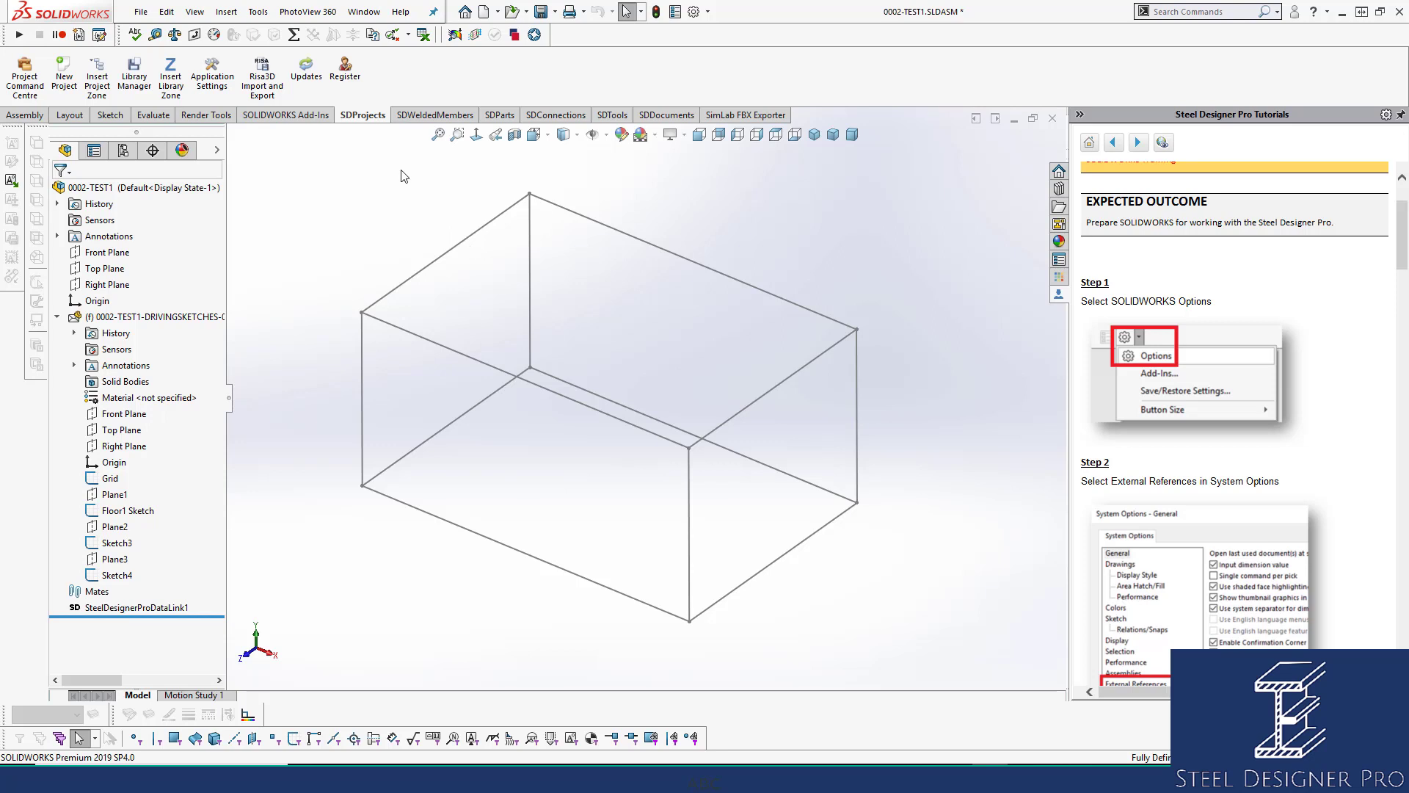
# Insert a hot rolled 300 Plus UB universal beam from the section library on the front upper line of the Floor1 Sketch.
pyautogui.click(499, 116)
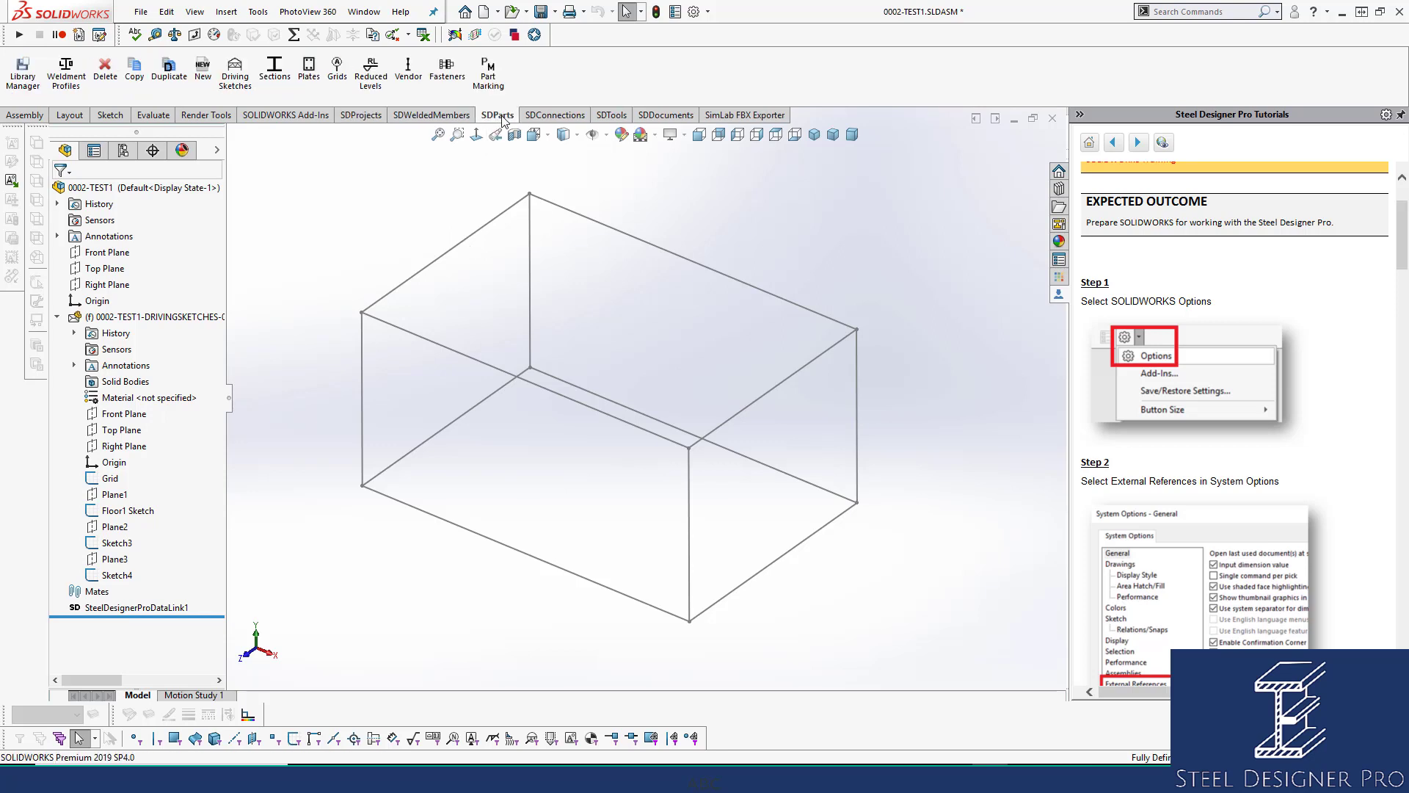
pyautogui.click(285, 73)
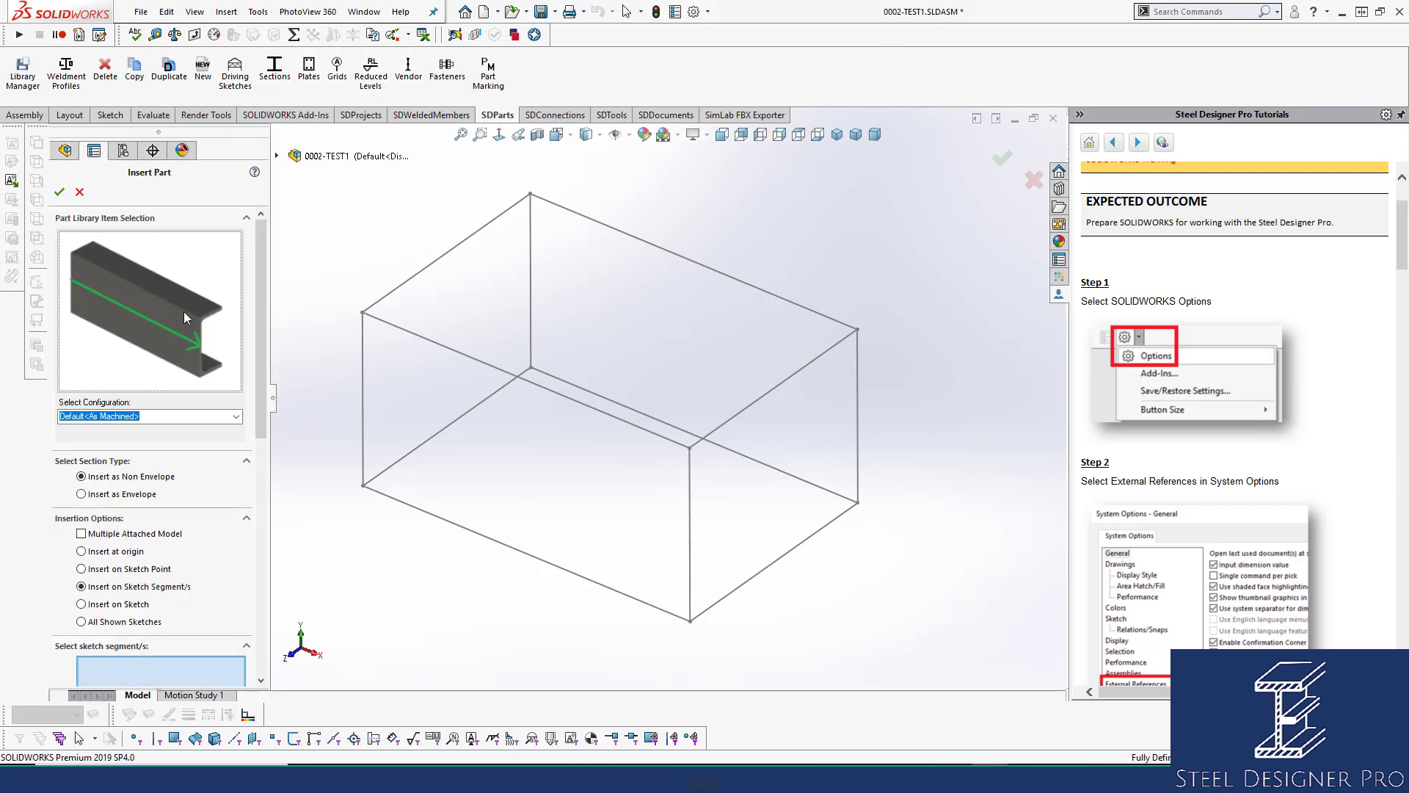
pyautogui.click(184, 312)
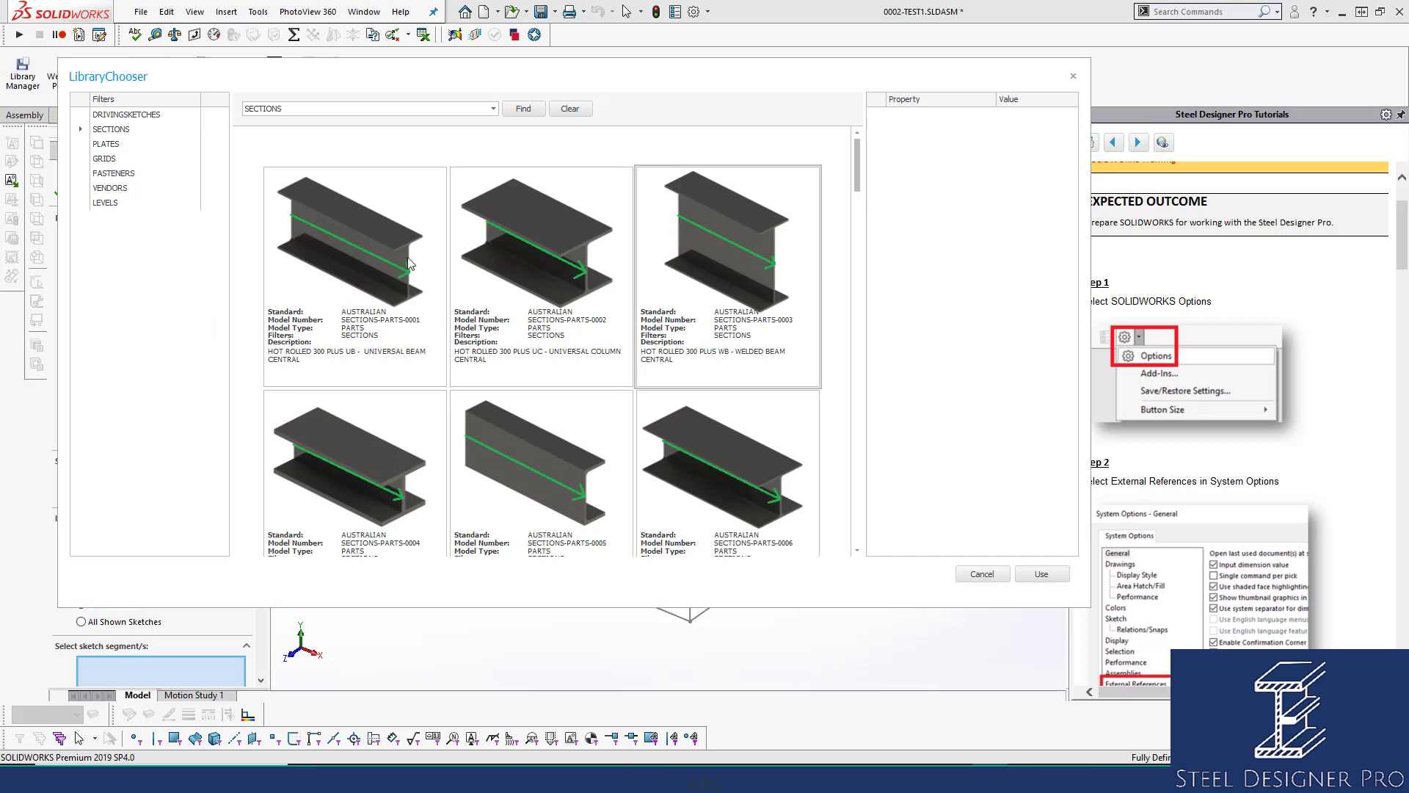
pyautogui.click(1031, 574)
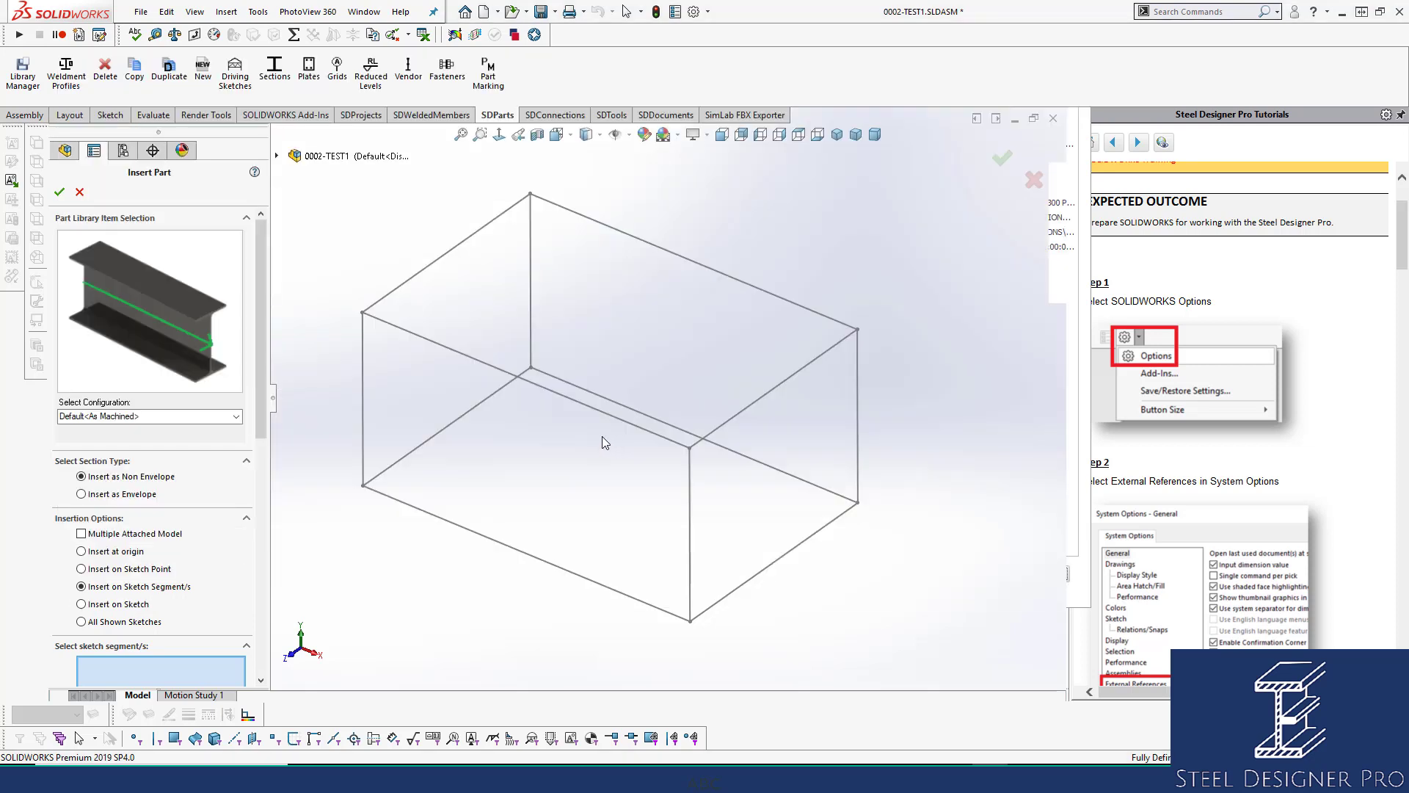
pyautogui.click(447, 346)
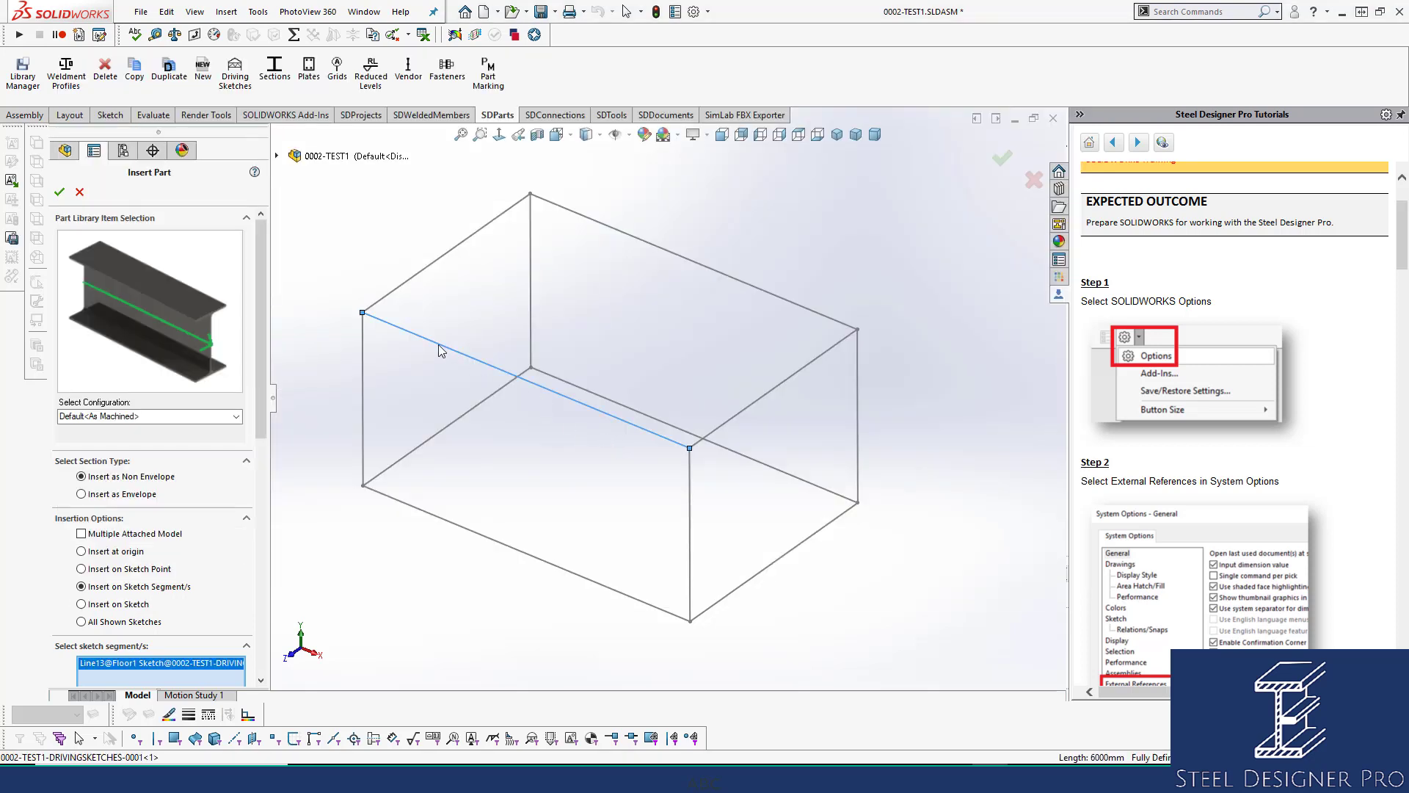
pyautogui.click(58, 189)
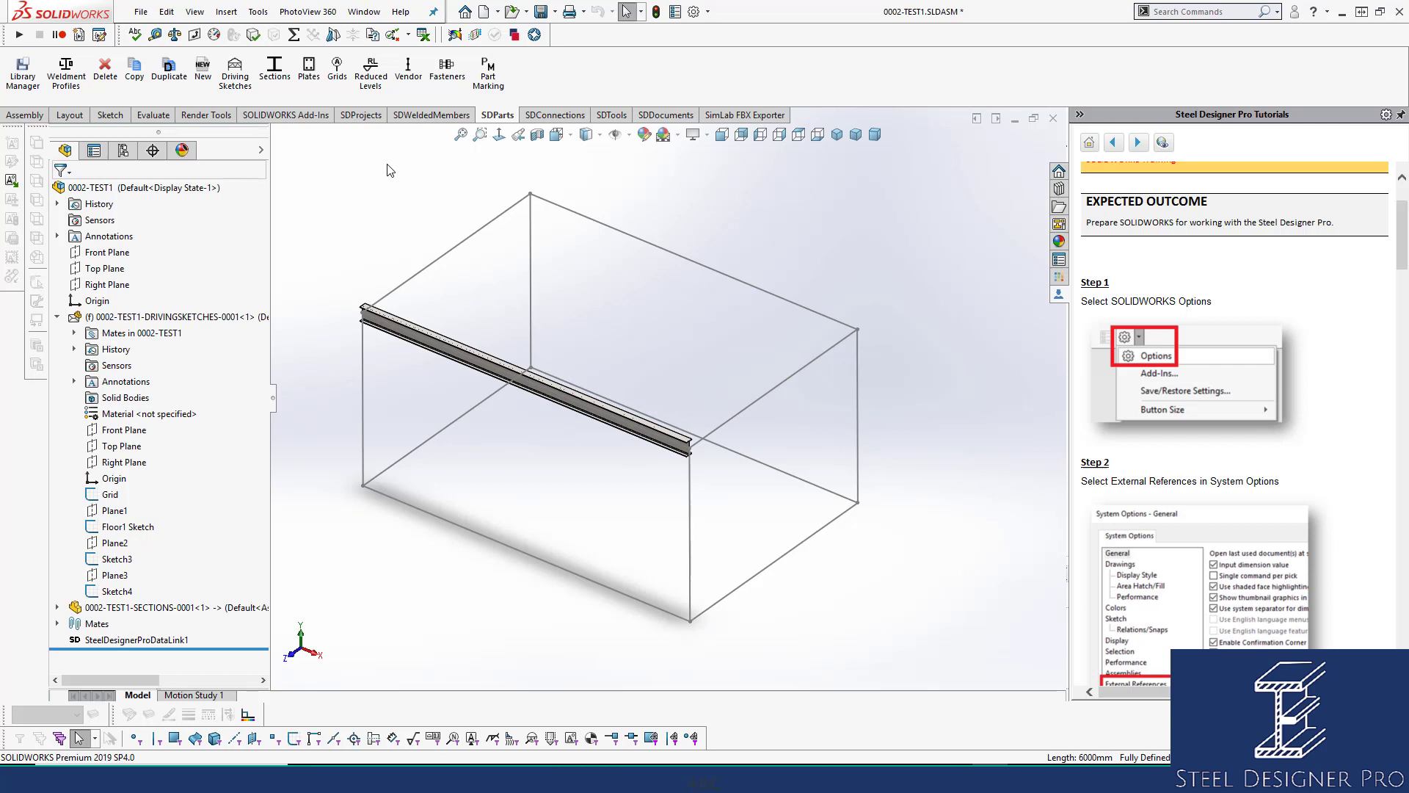
# Collapse the driving sketches component in the tree, open the inserted beam's drawing to view it, and close it again.
pyautogui.click(57, 316)
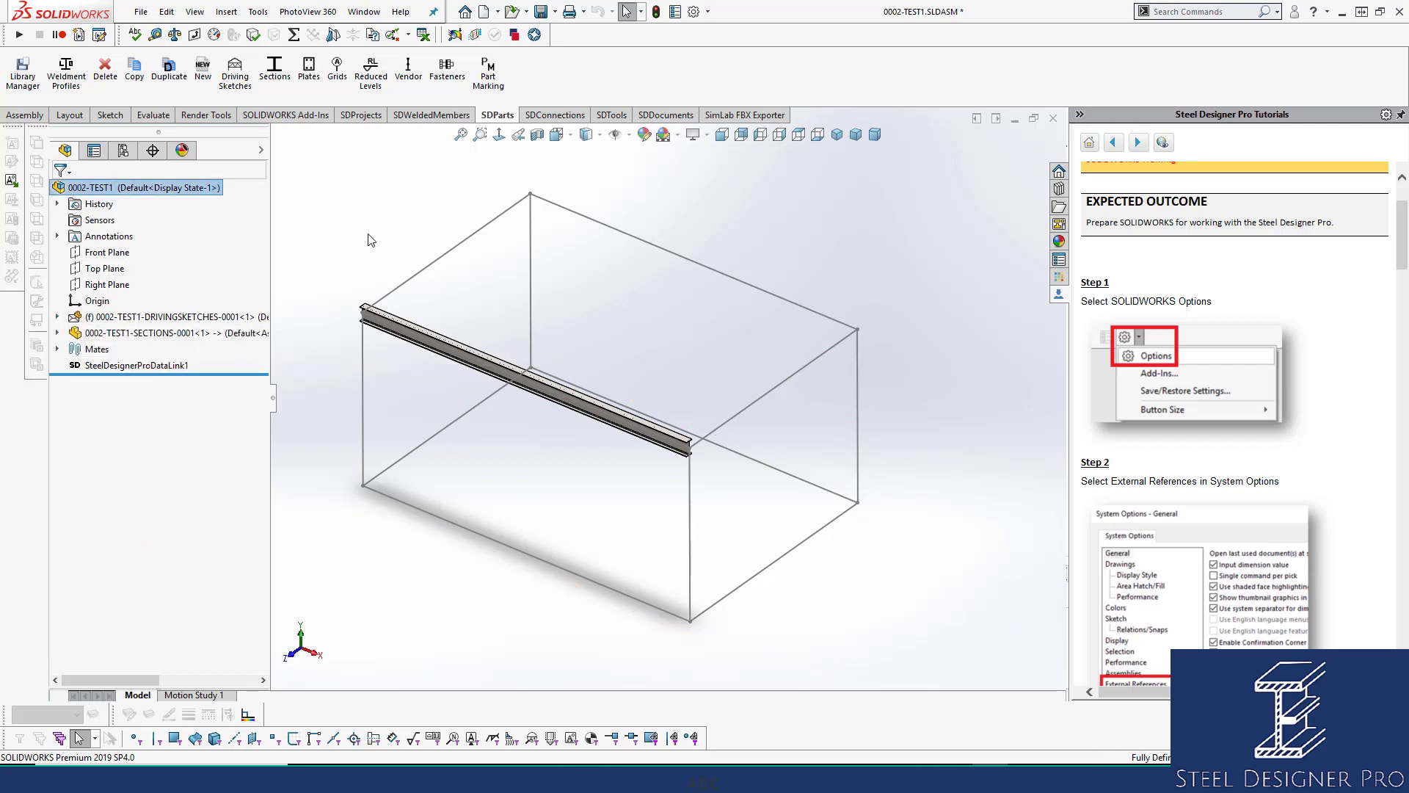
pyautogui.click(198, 334)
pyautogui.click(240, 266)
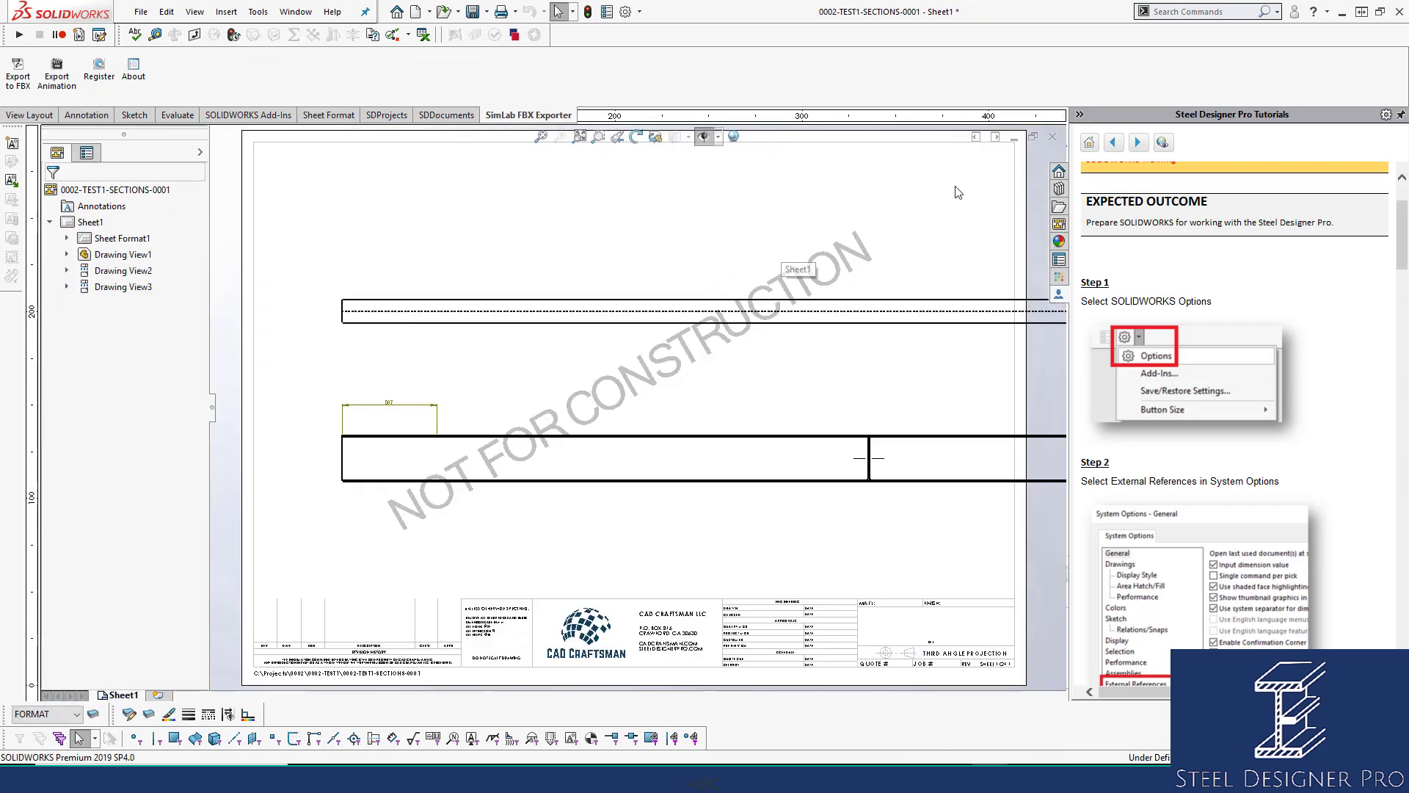
pyautogui.click(1052, 136)
pyautogui.click(676, 355)
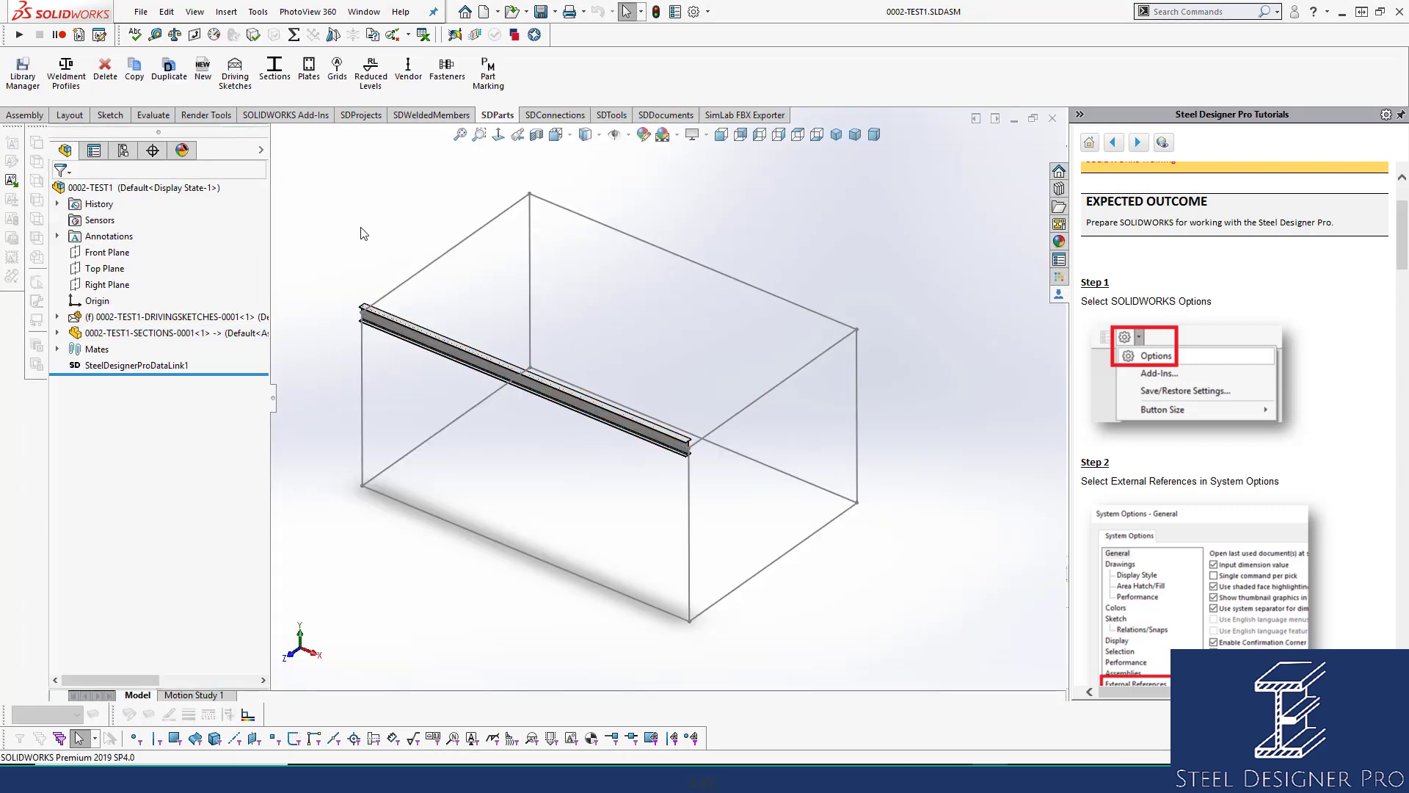
# Run Mass Properties on the assembly, check the option for including hidden bodies/components, and close the results.
pyautogui.click(175, 34)
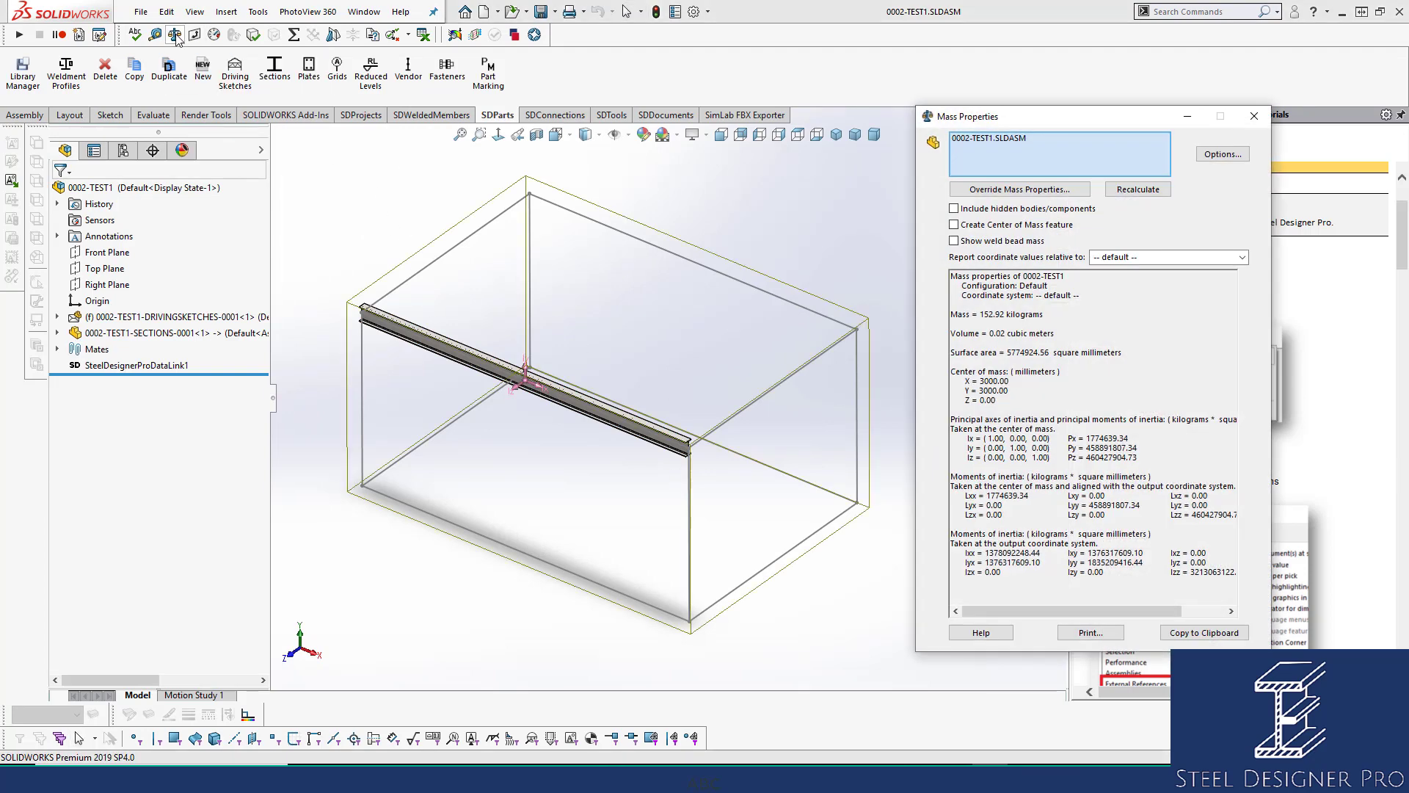
pyautogui.moveTo(1071, 125); pyautogui.dragTo(858, 117)
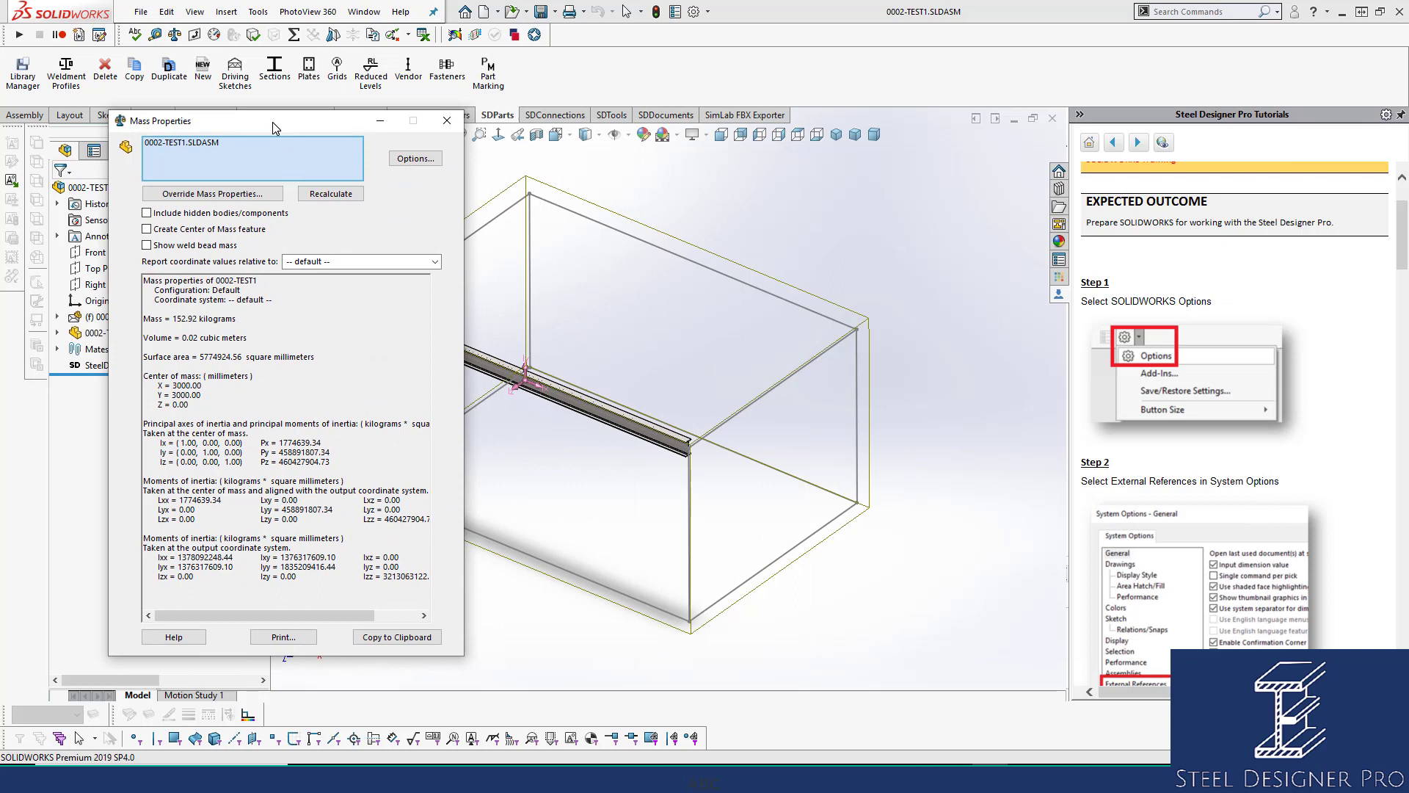
pyautogui.click(147, 212)
pyautogui.click(171, 218)
pyautogui.click(446, 125)
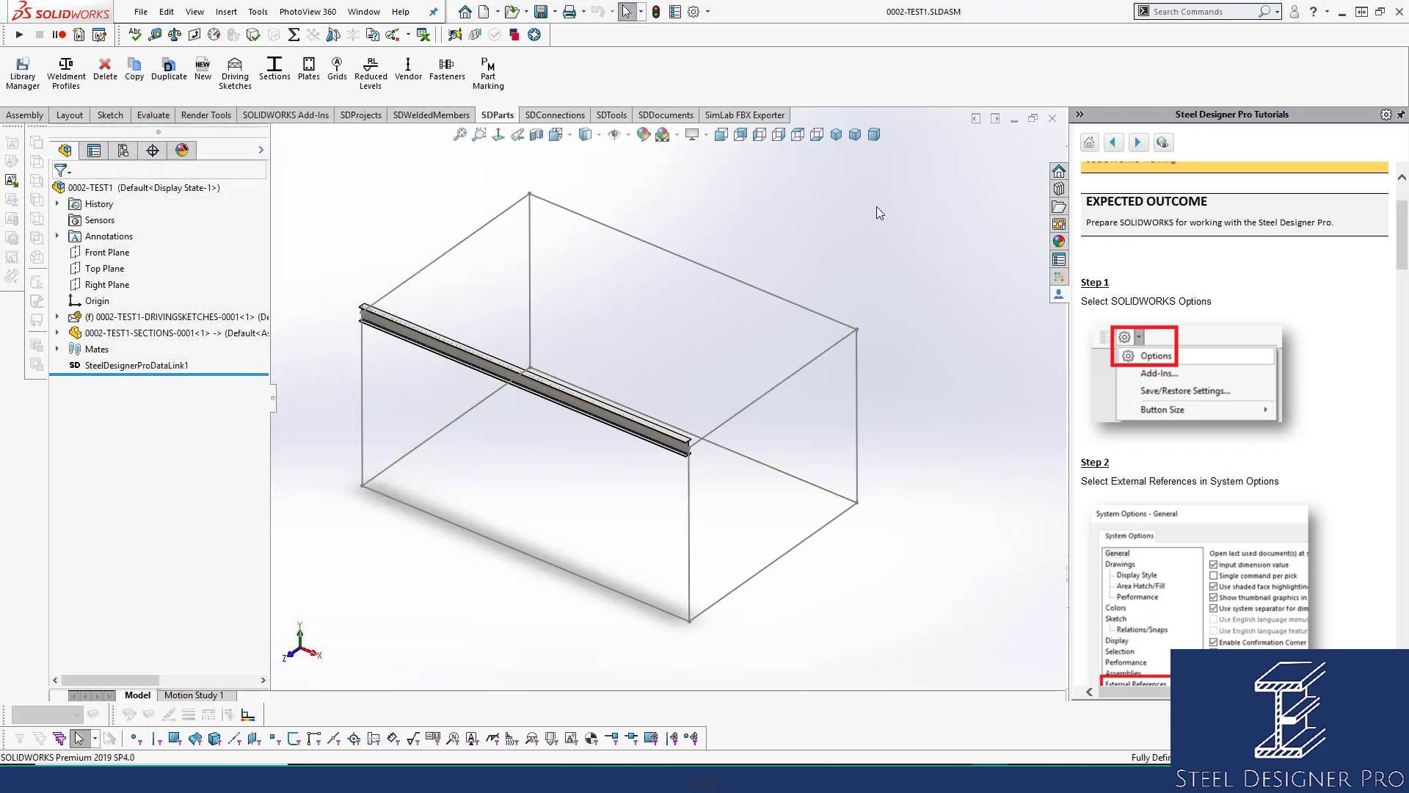